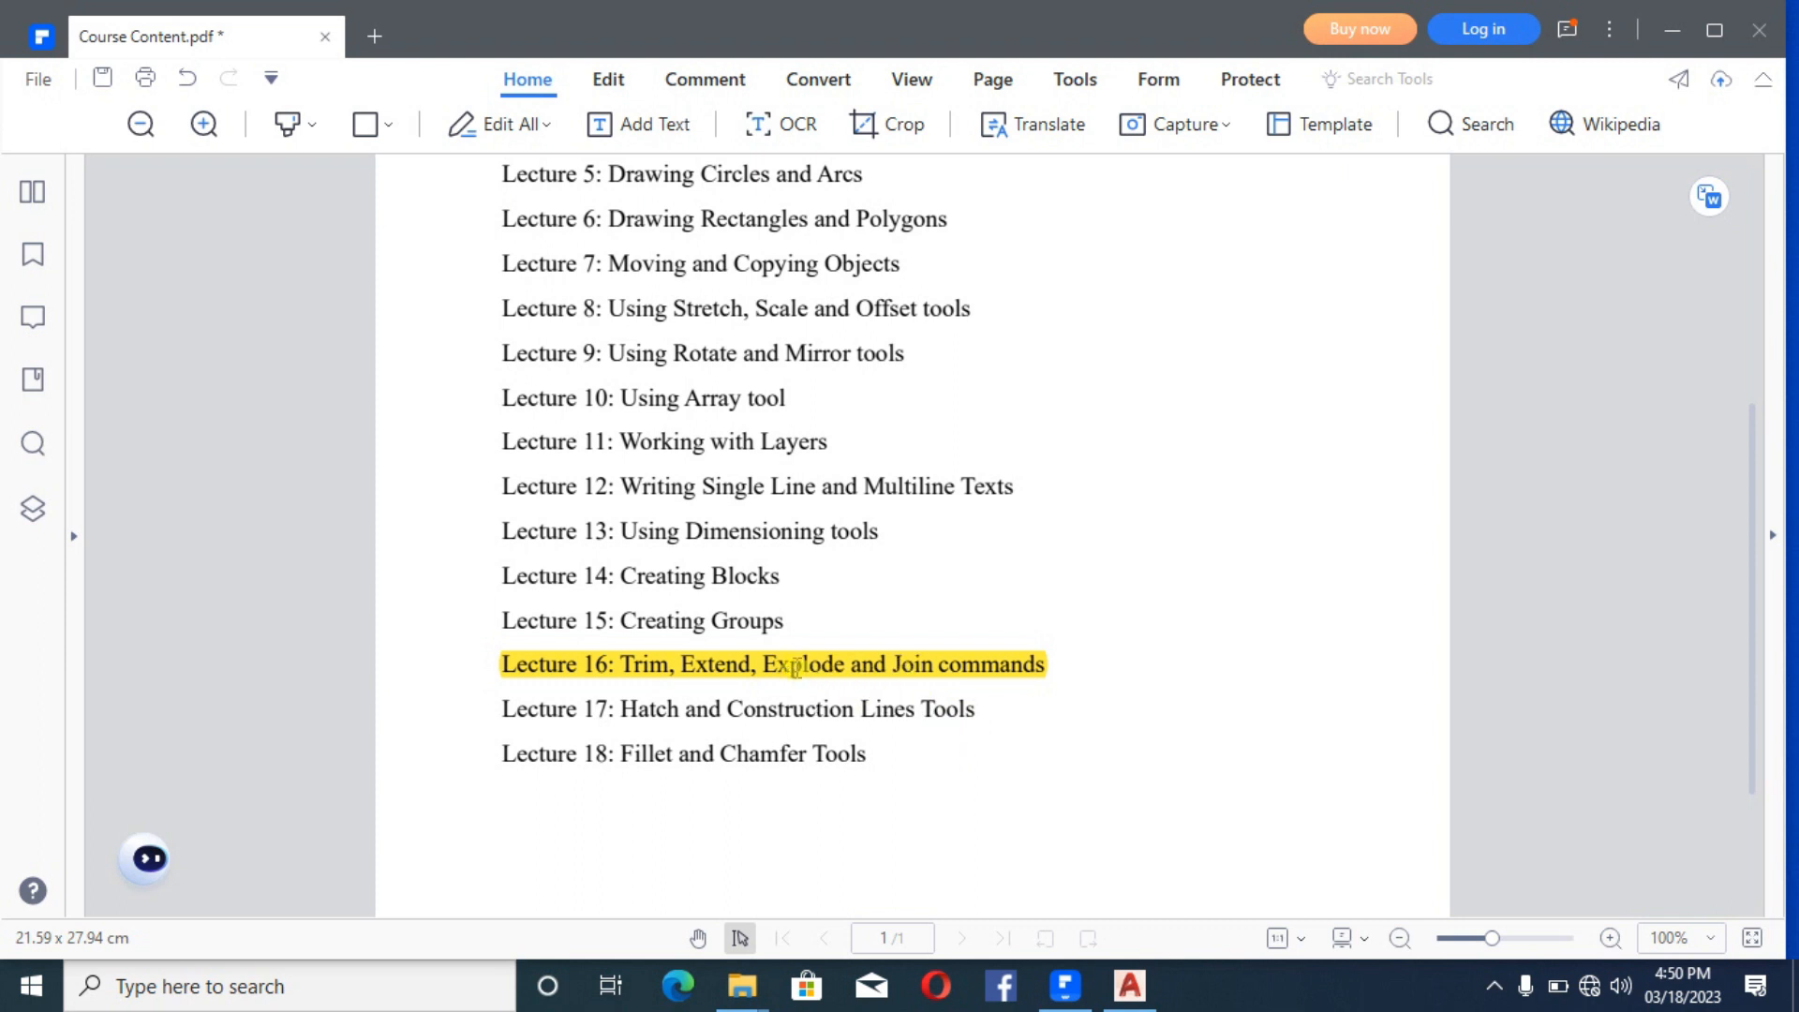
Step: Switch to AutoCAD and bring the practice shapes in Drawing1.dwg into view
left_click(1124, 995)
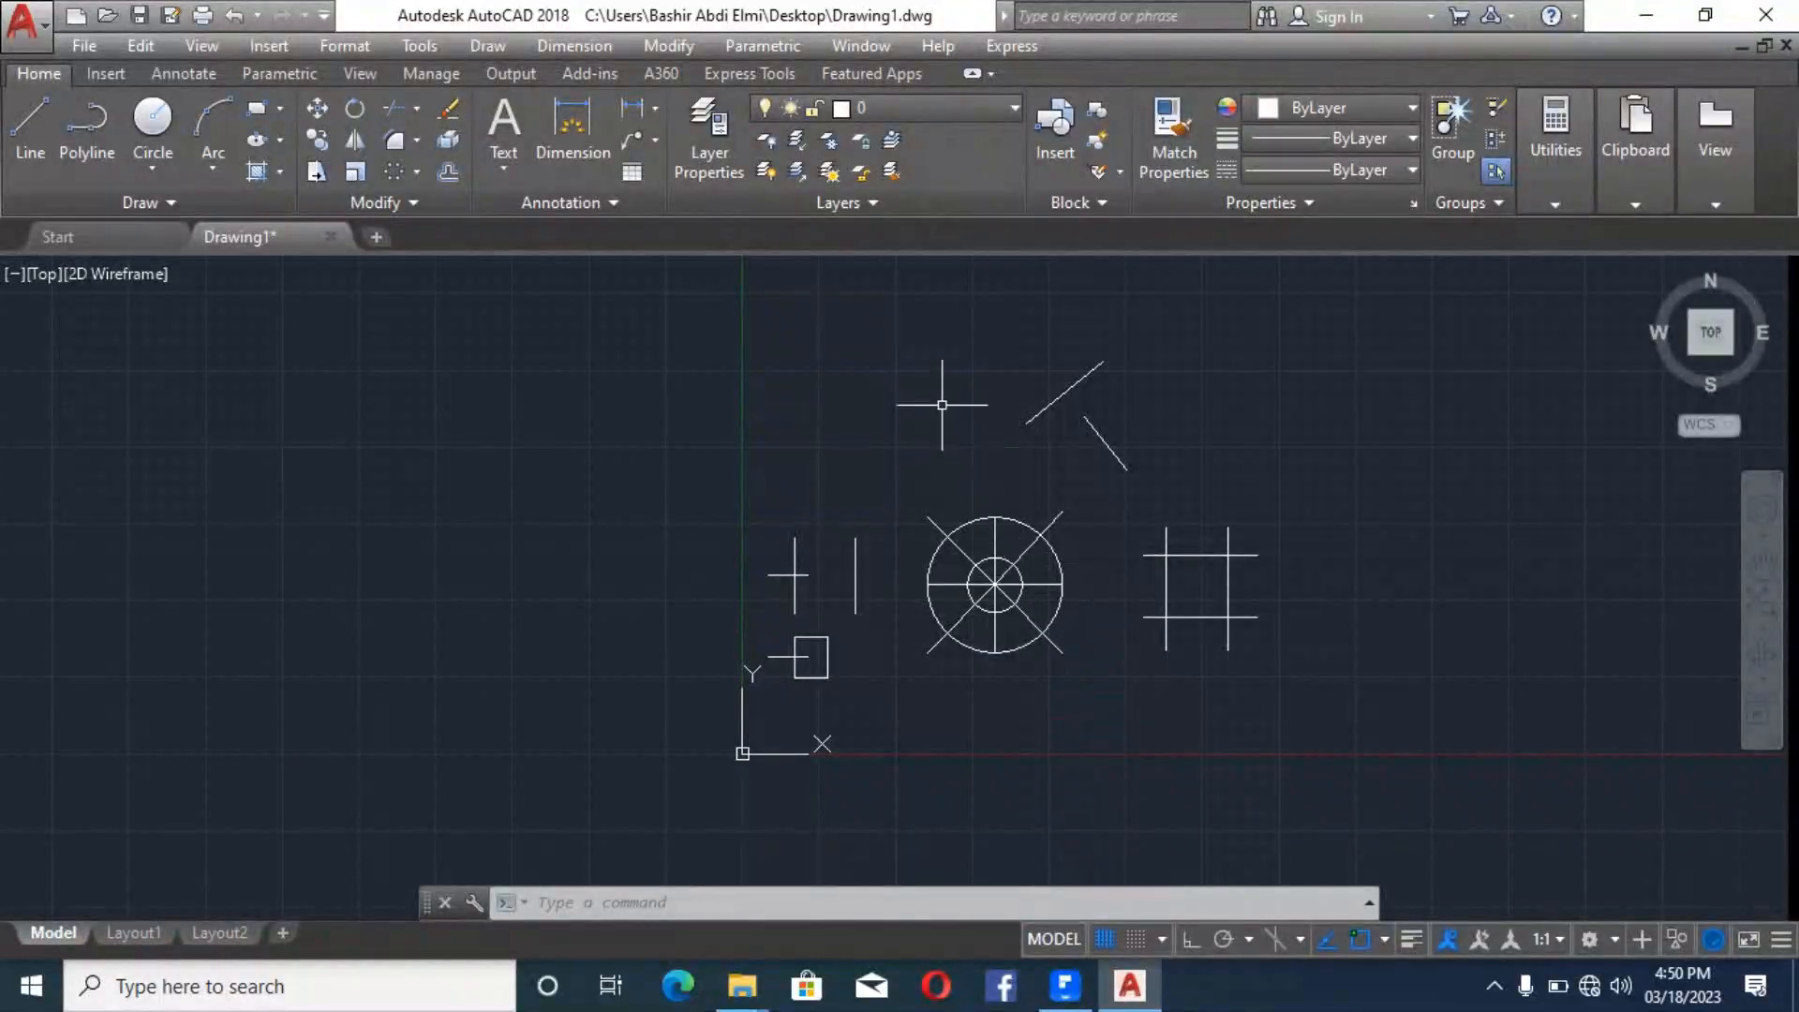
scroll(1076, 518, "up", 2)
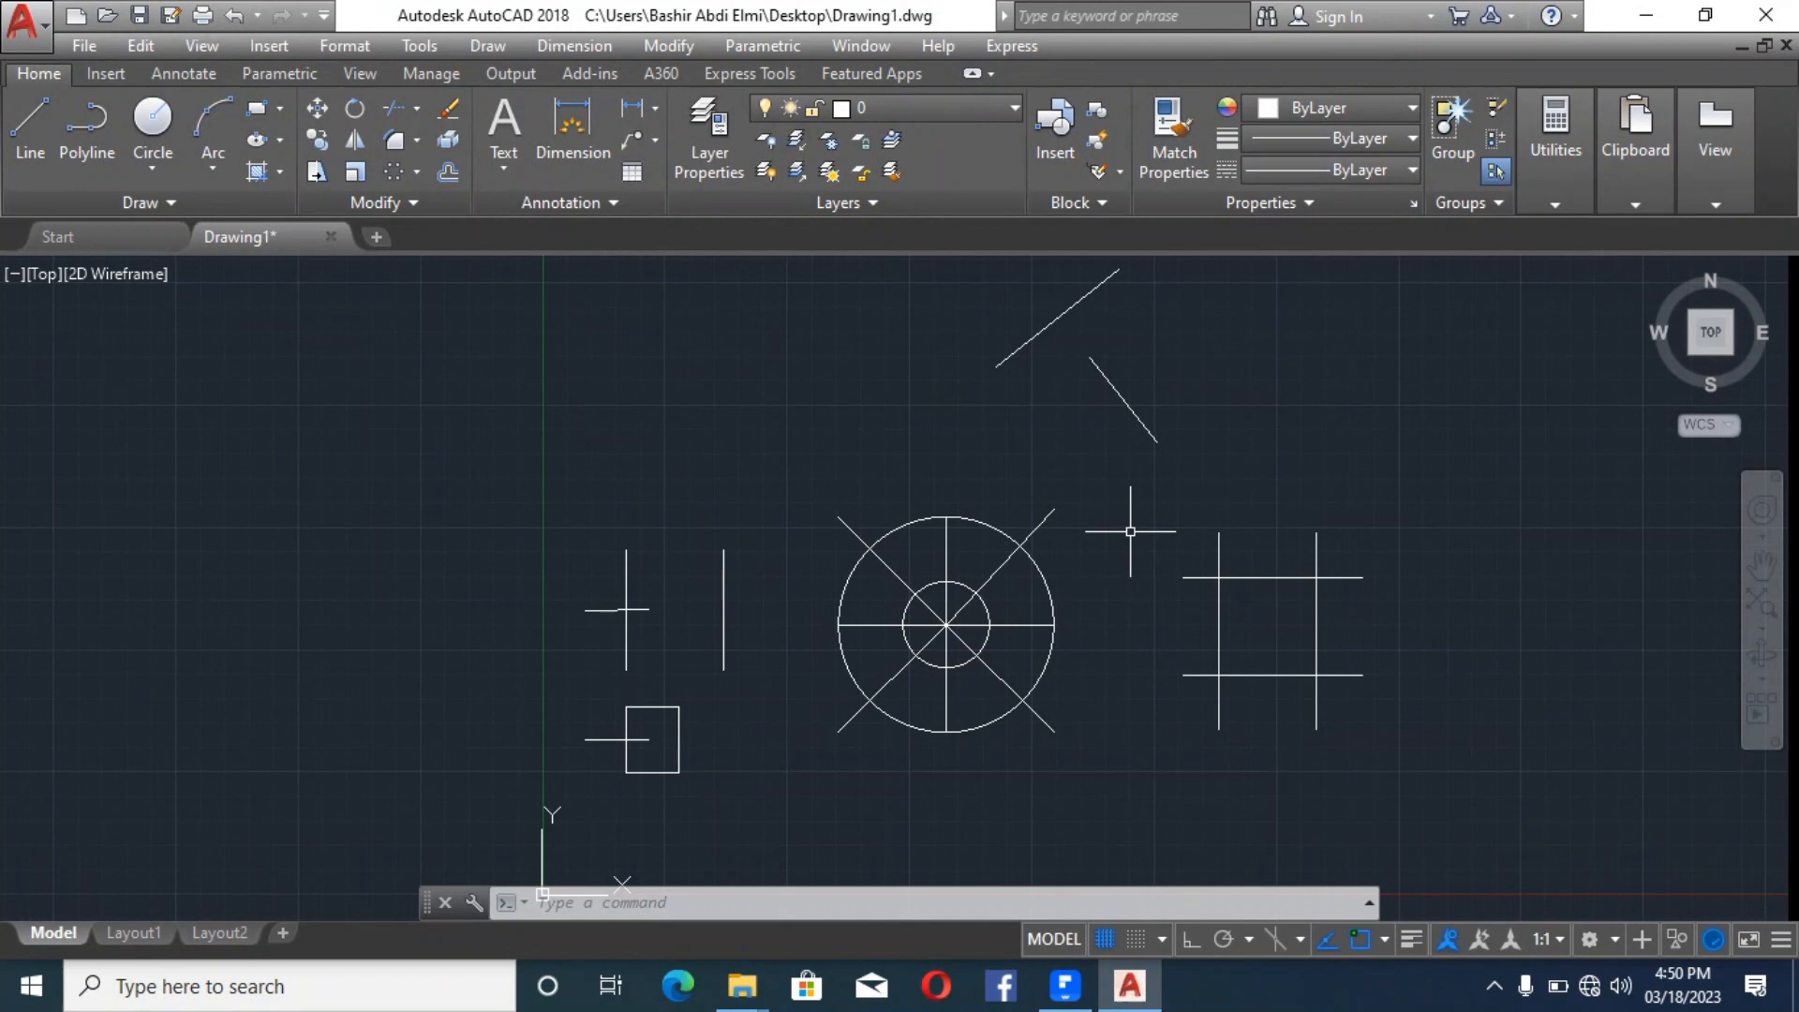
left_click(418, 111)
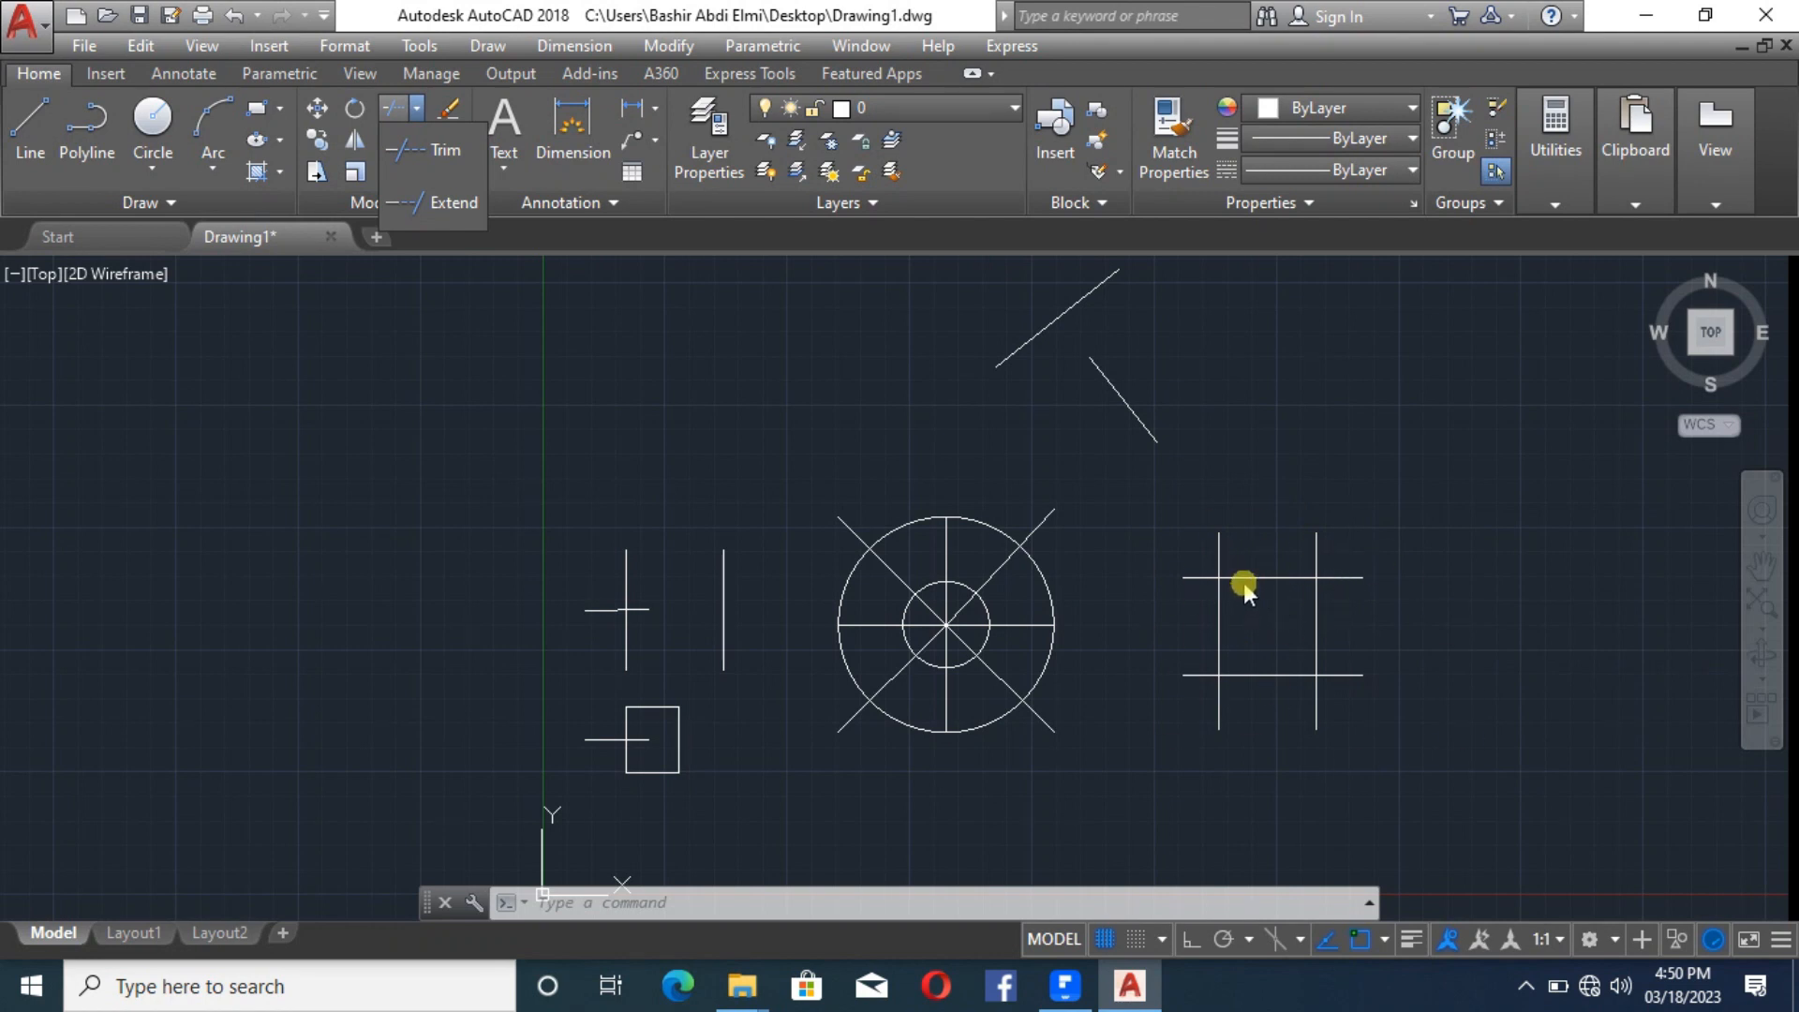
left_click(446, 152)
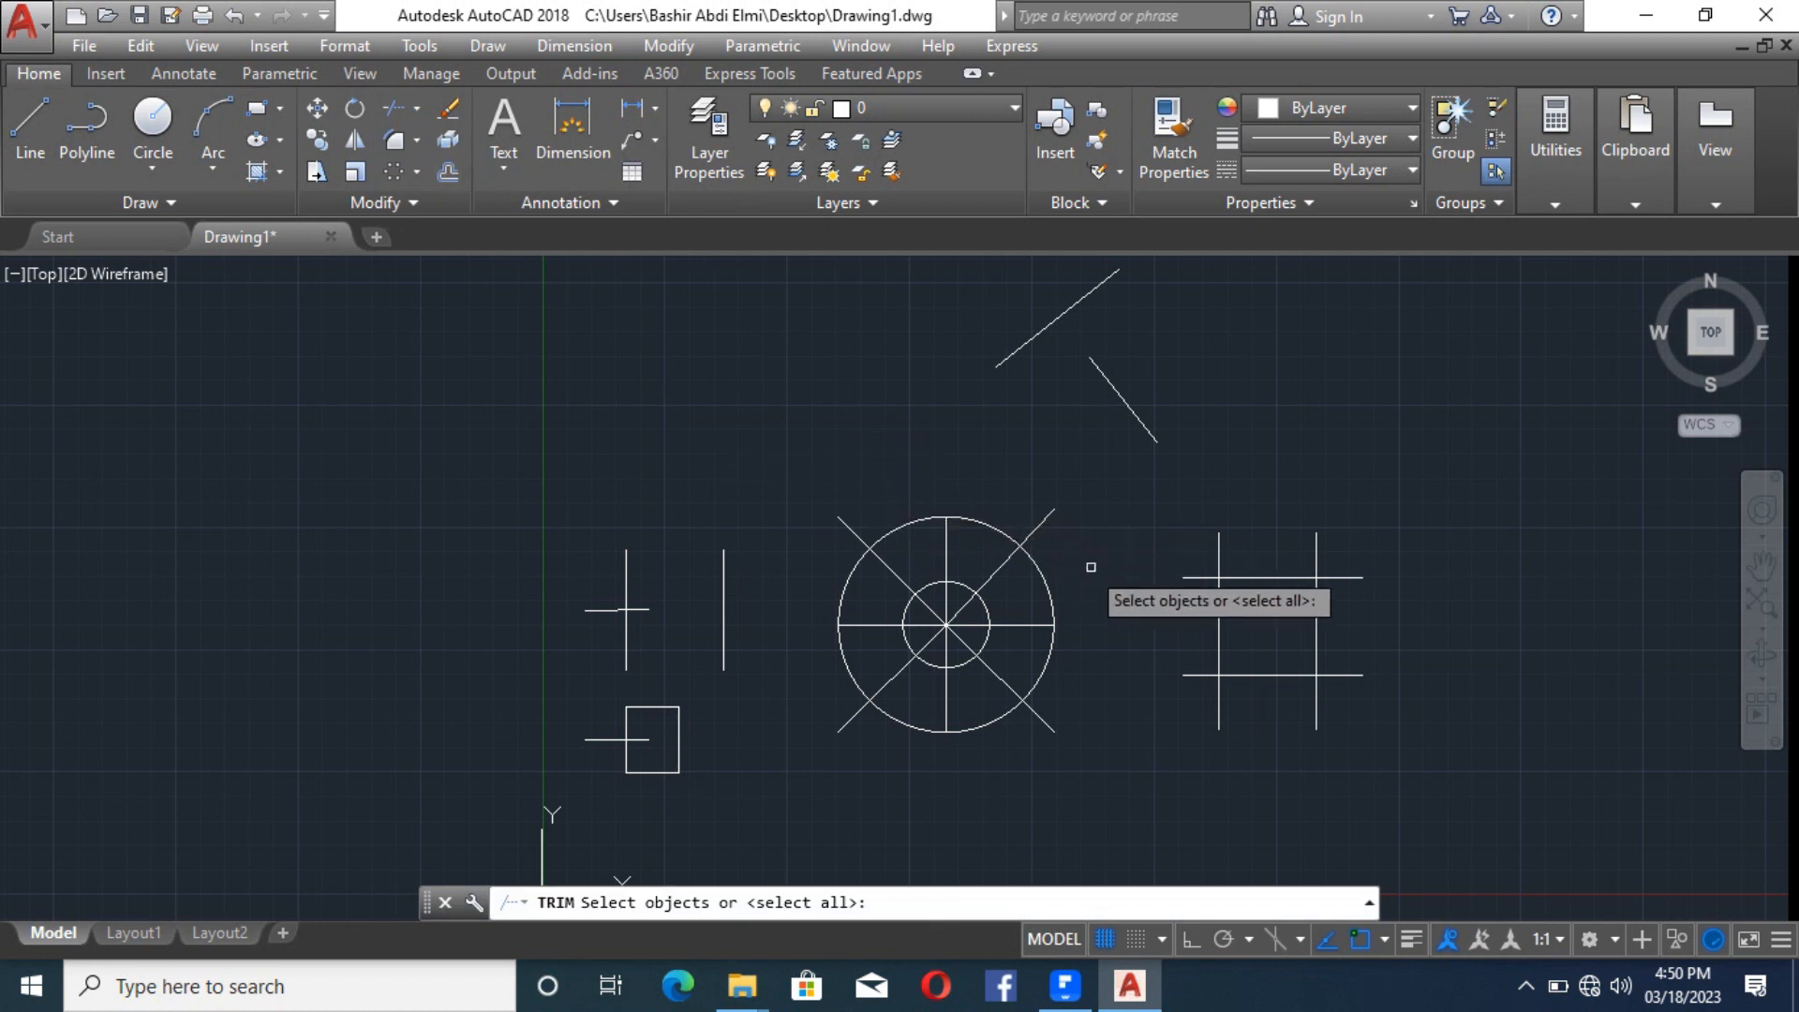
key("Escape")
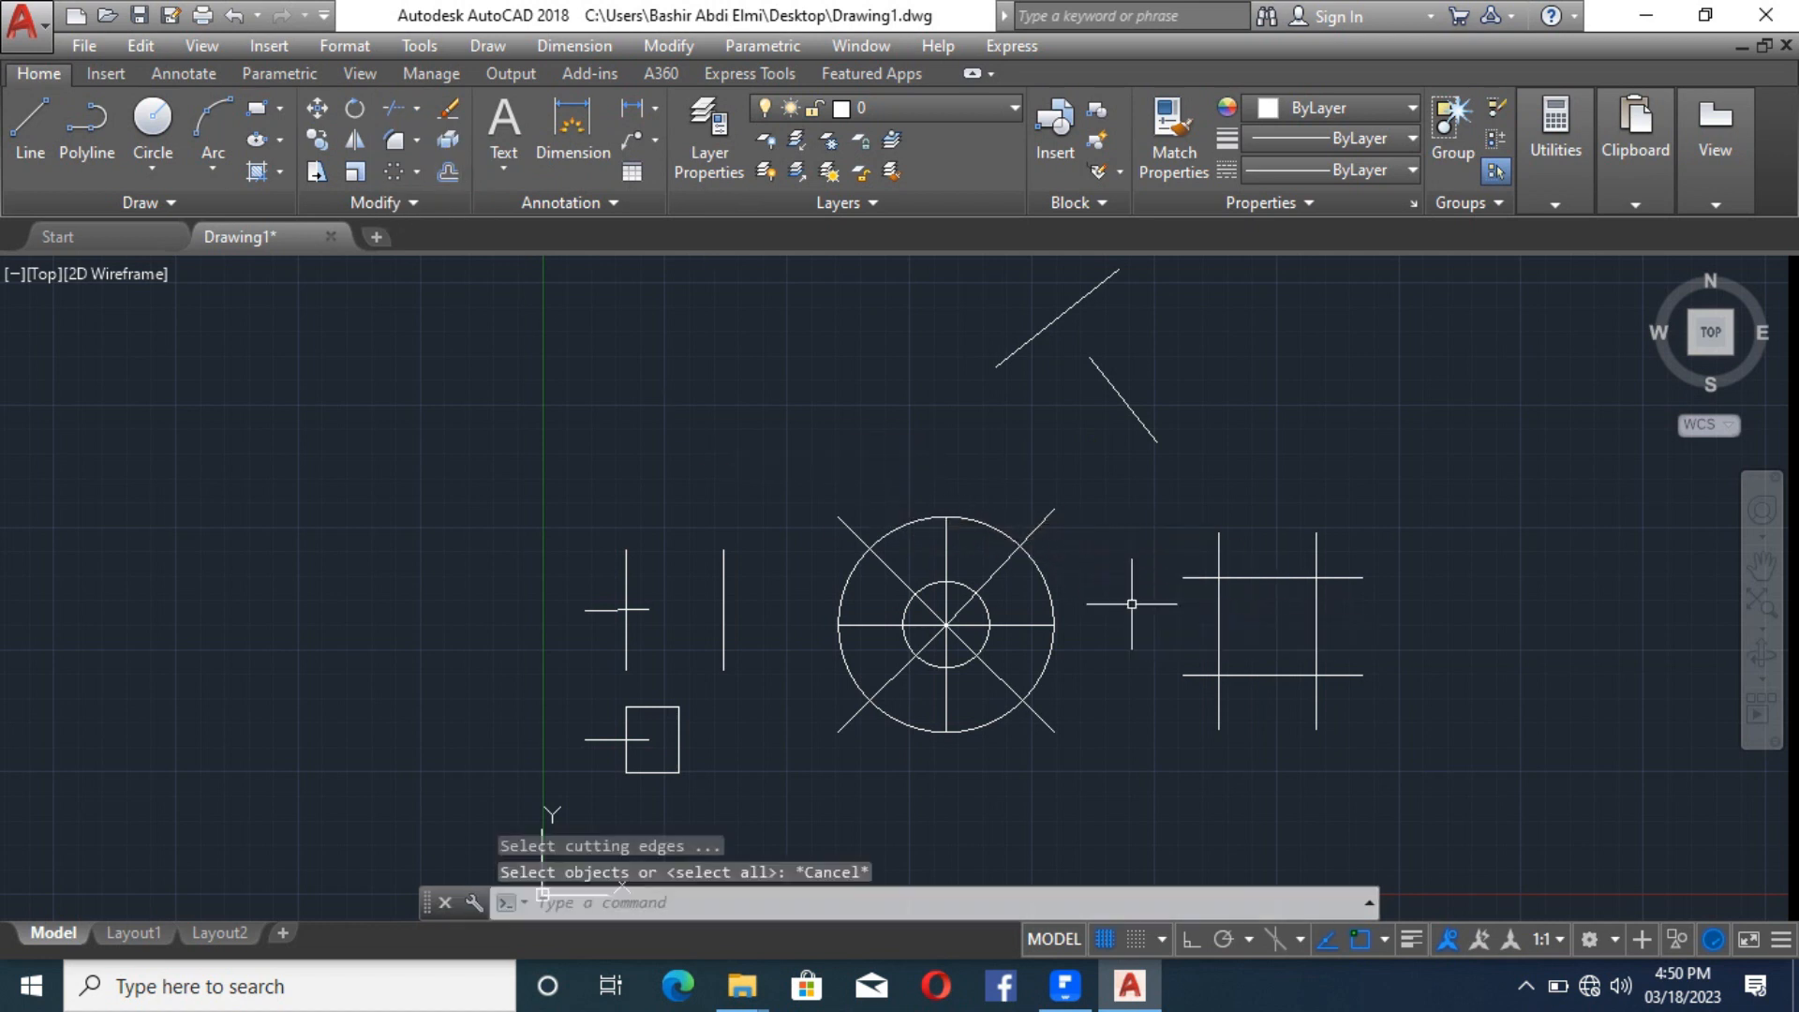
Step: Using Trim with all objects as cutting edges, cut the four overhanging line ends at the crossed-line grid's two right corners
type("TR")
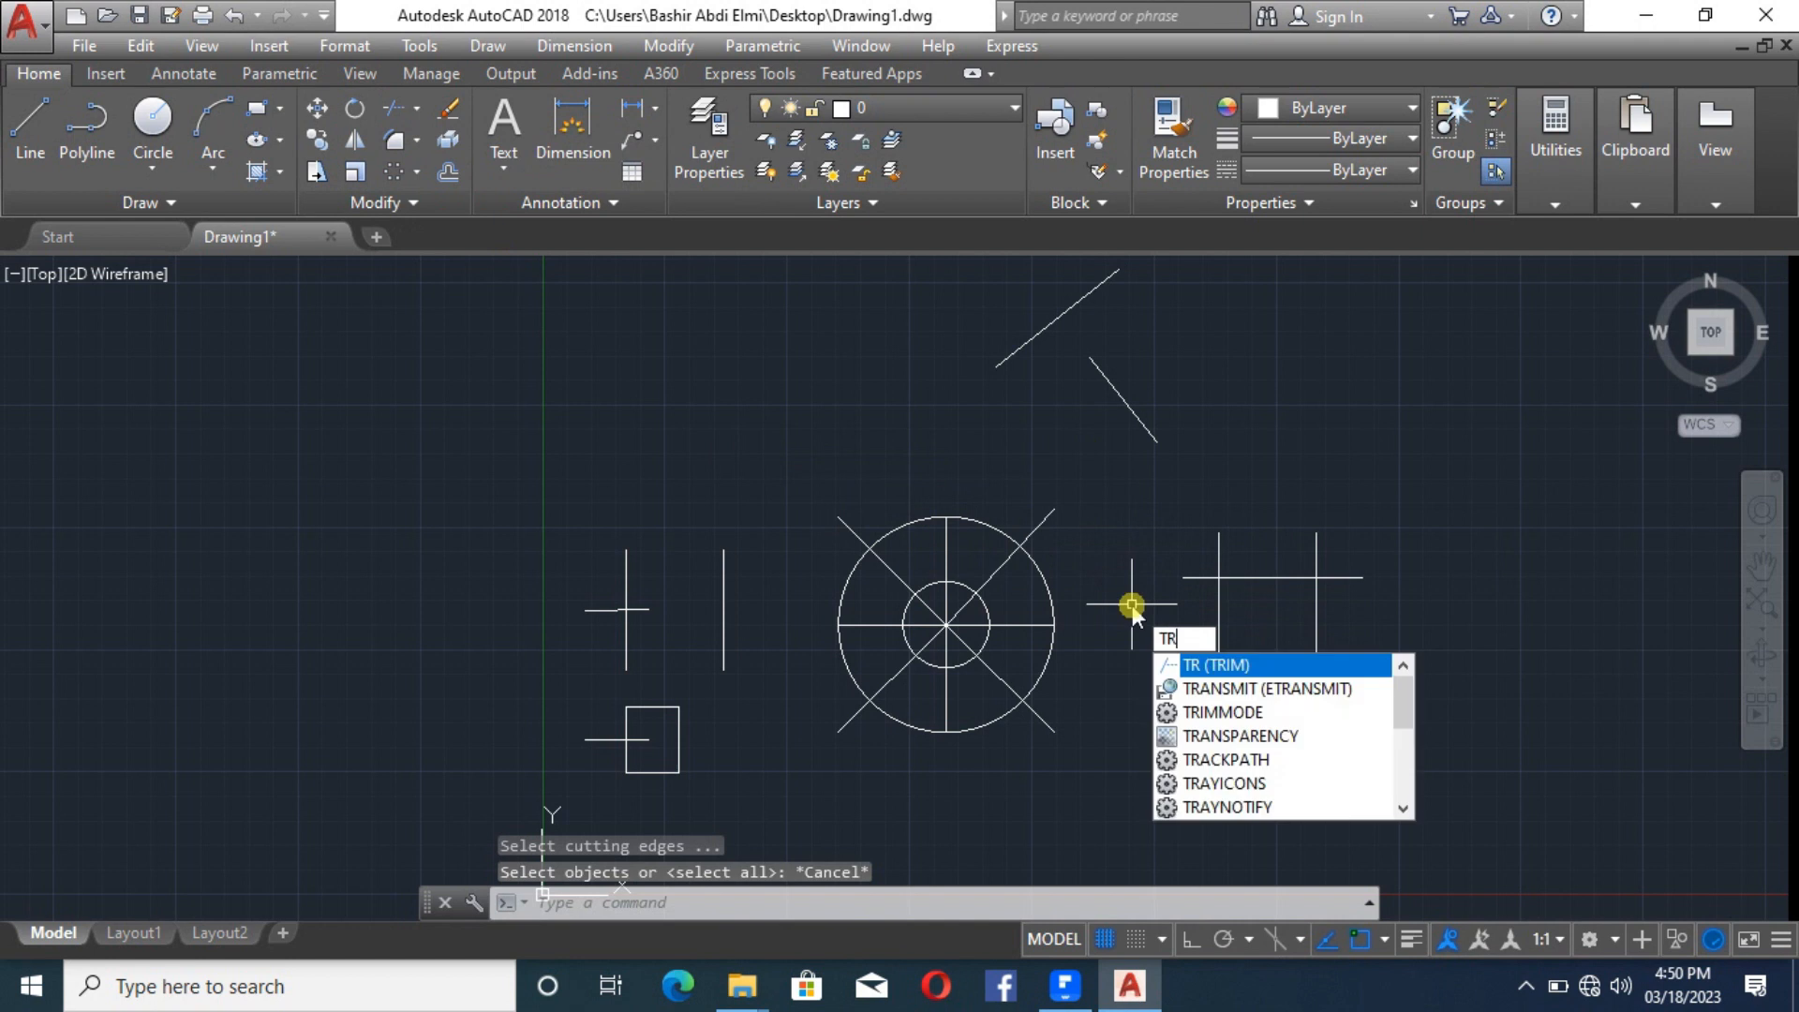
left_click(1238, 665)
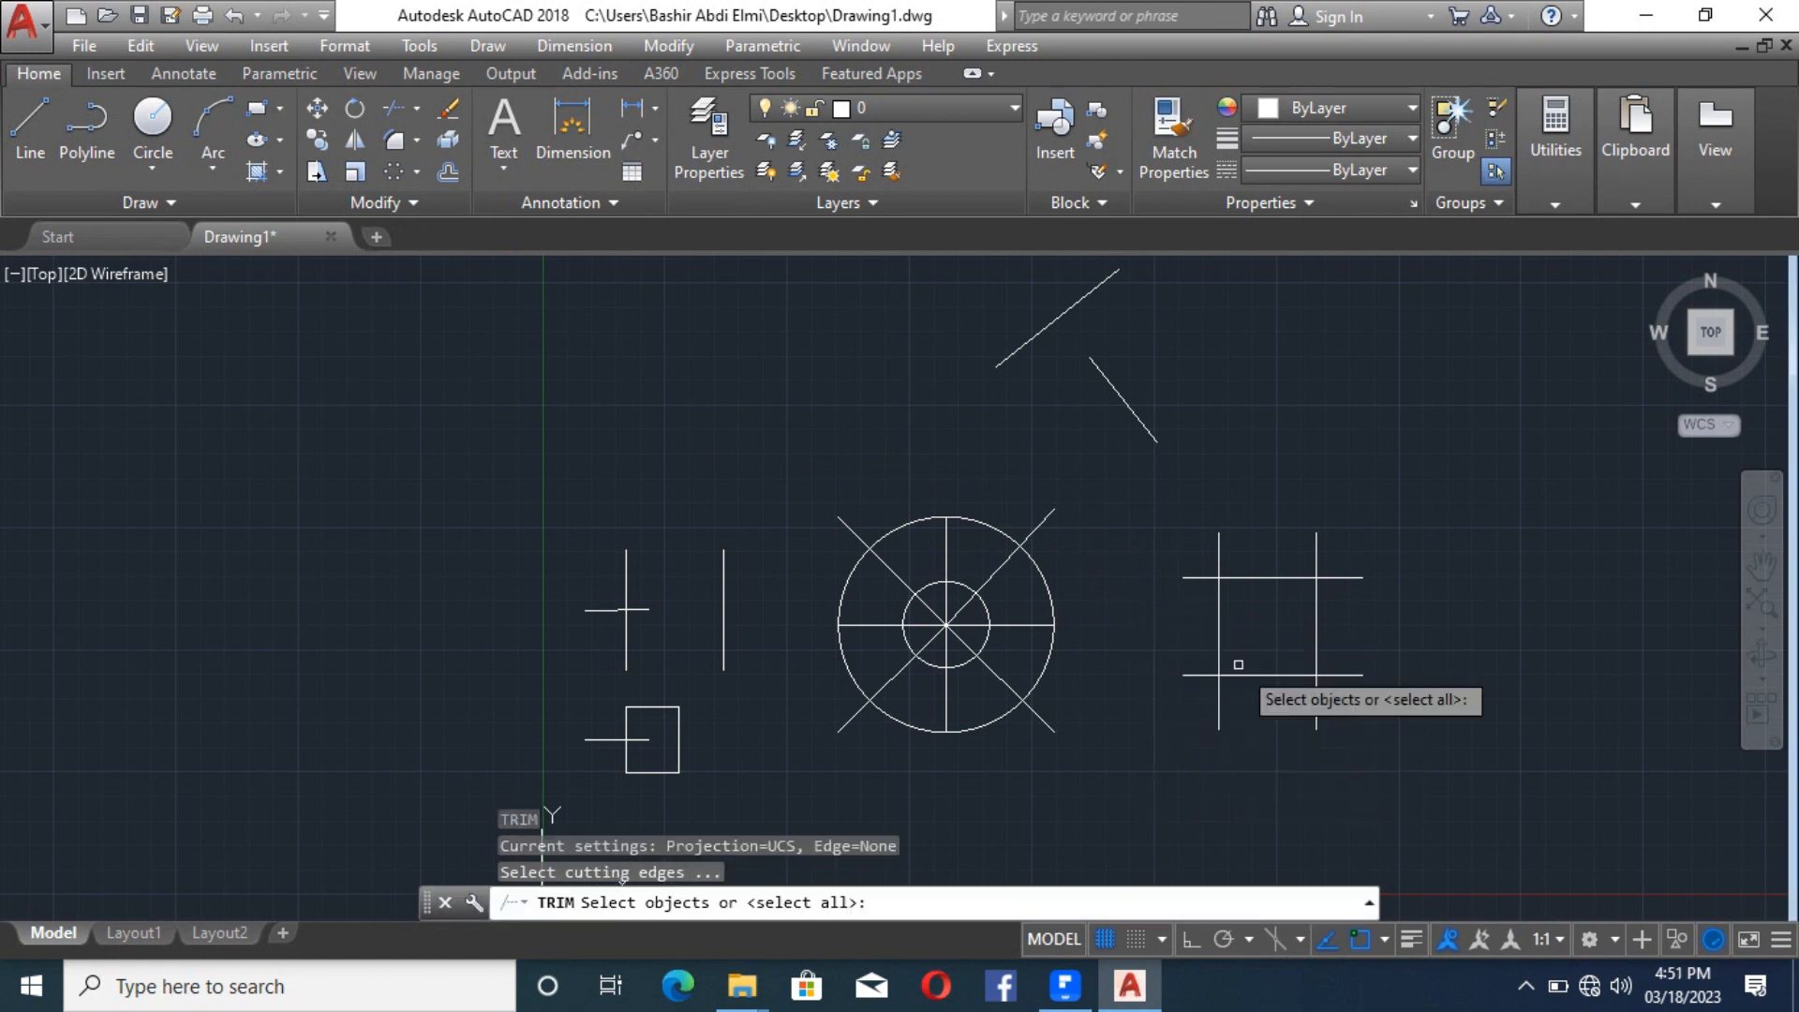
key("Return")
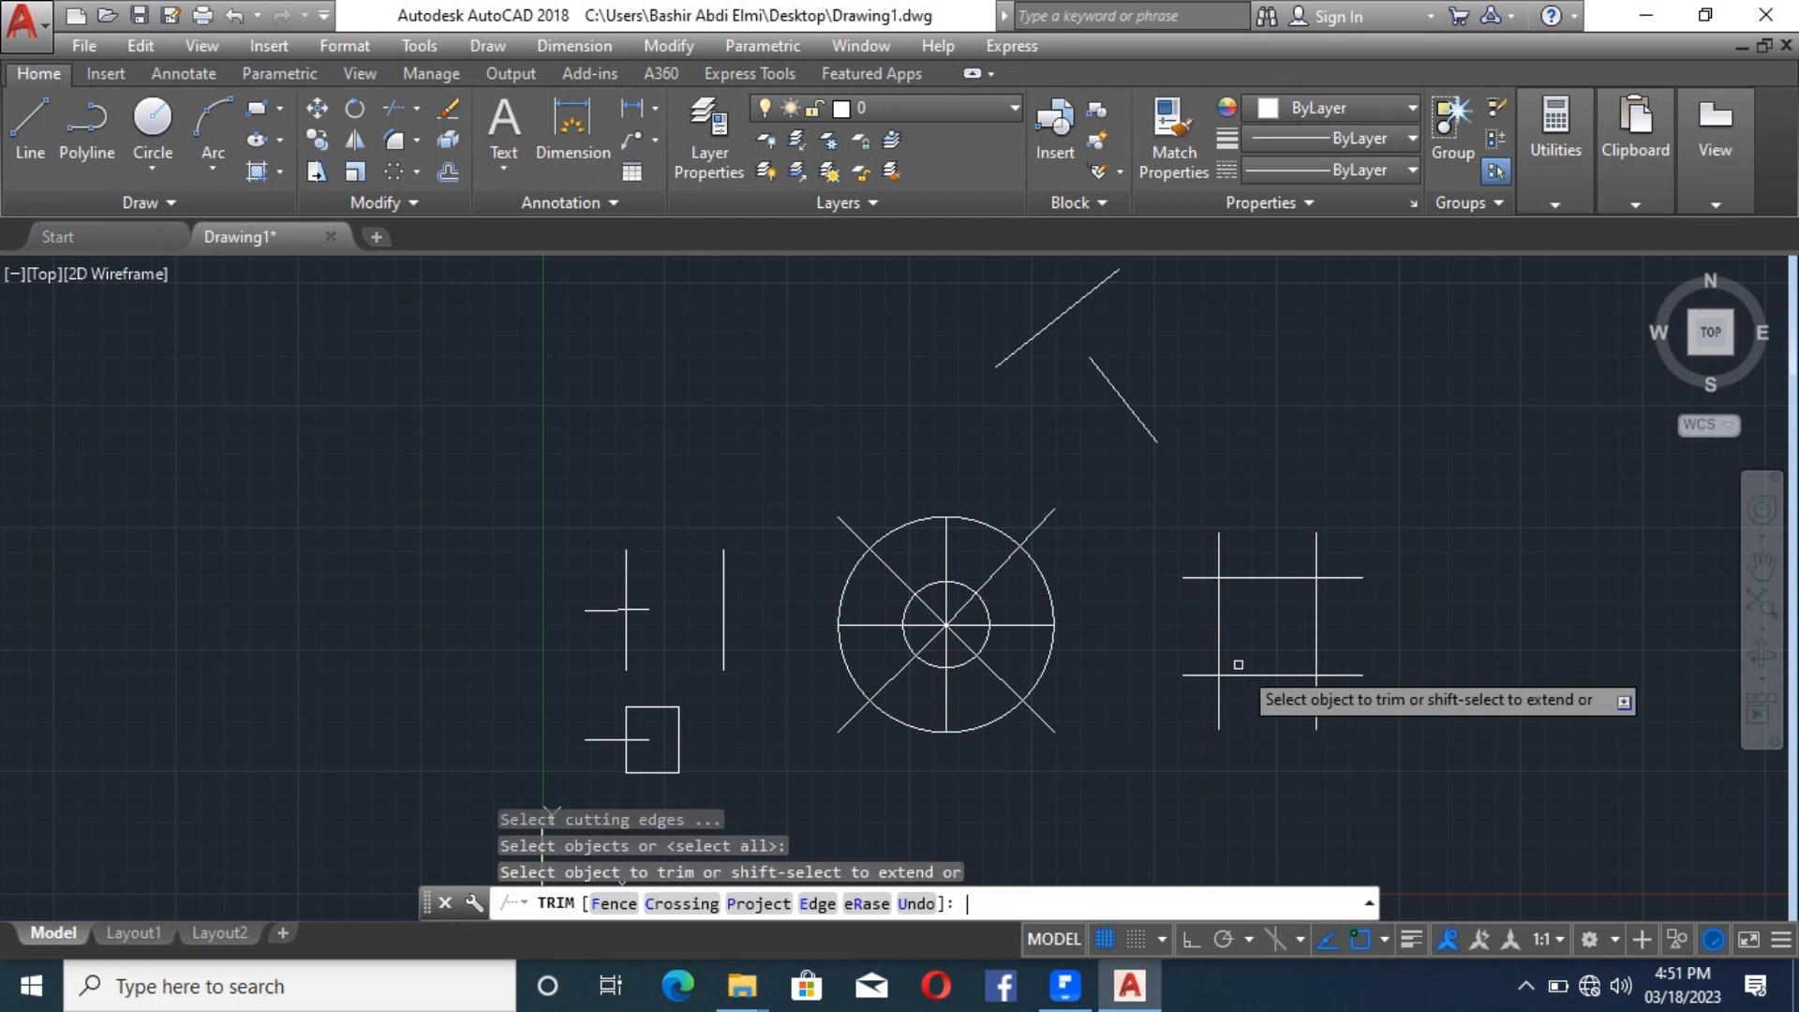
left_click(1314, 551)
left_click(1351, 575)
left_click(1356, 678)
left_click(1318, 703)
Step: Trim the four overhanging line ends at the grid's two left corners to form a closed square, and end Trim
left_click(1224, 698)
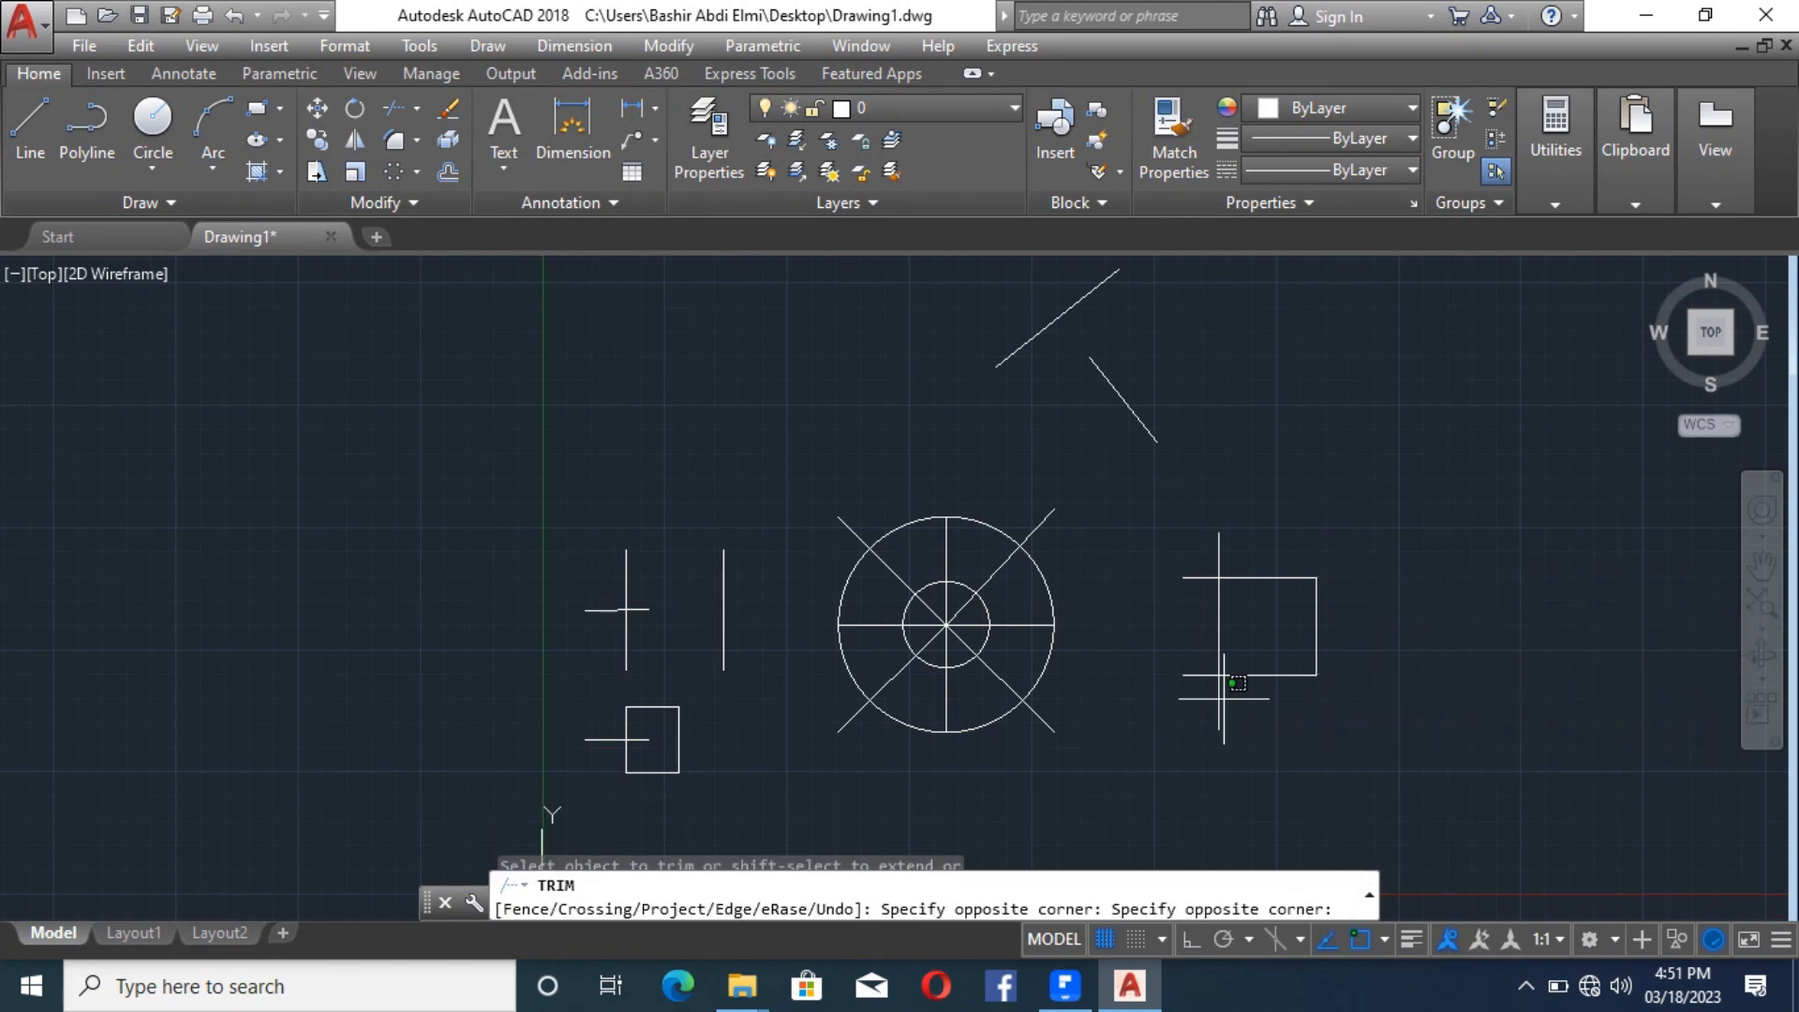
left_click(1215, 699)
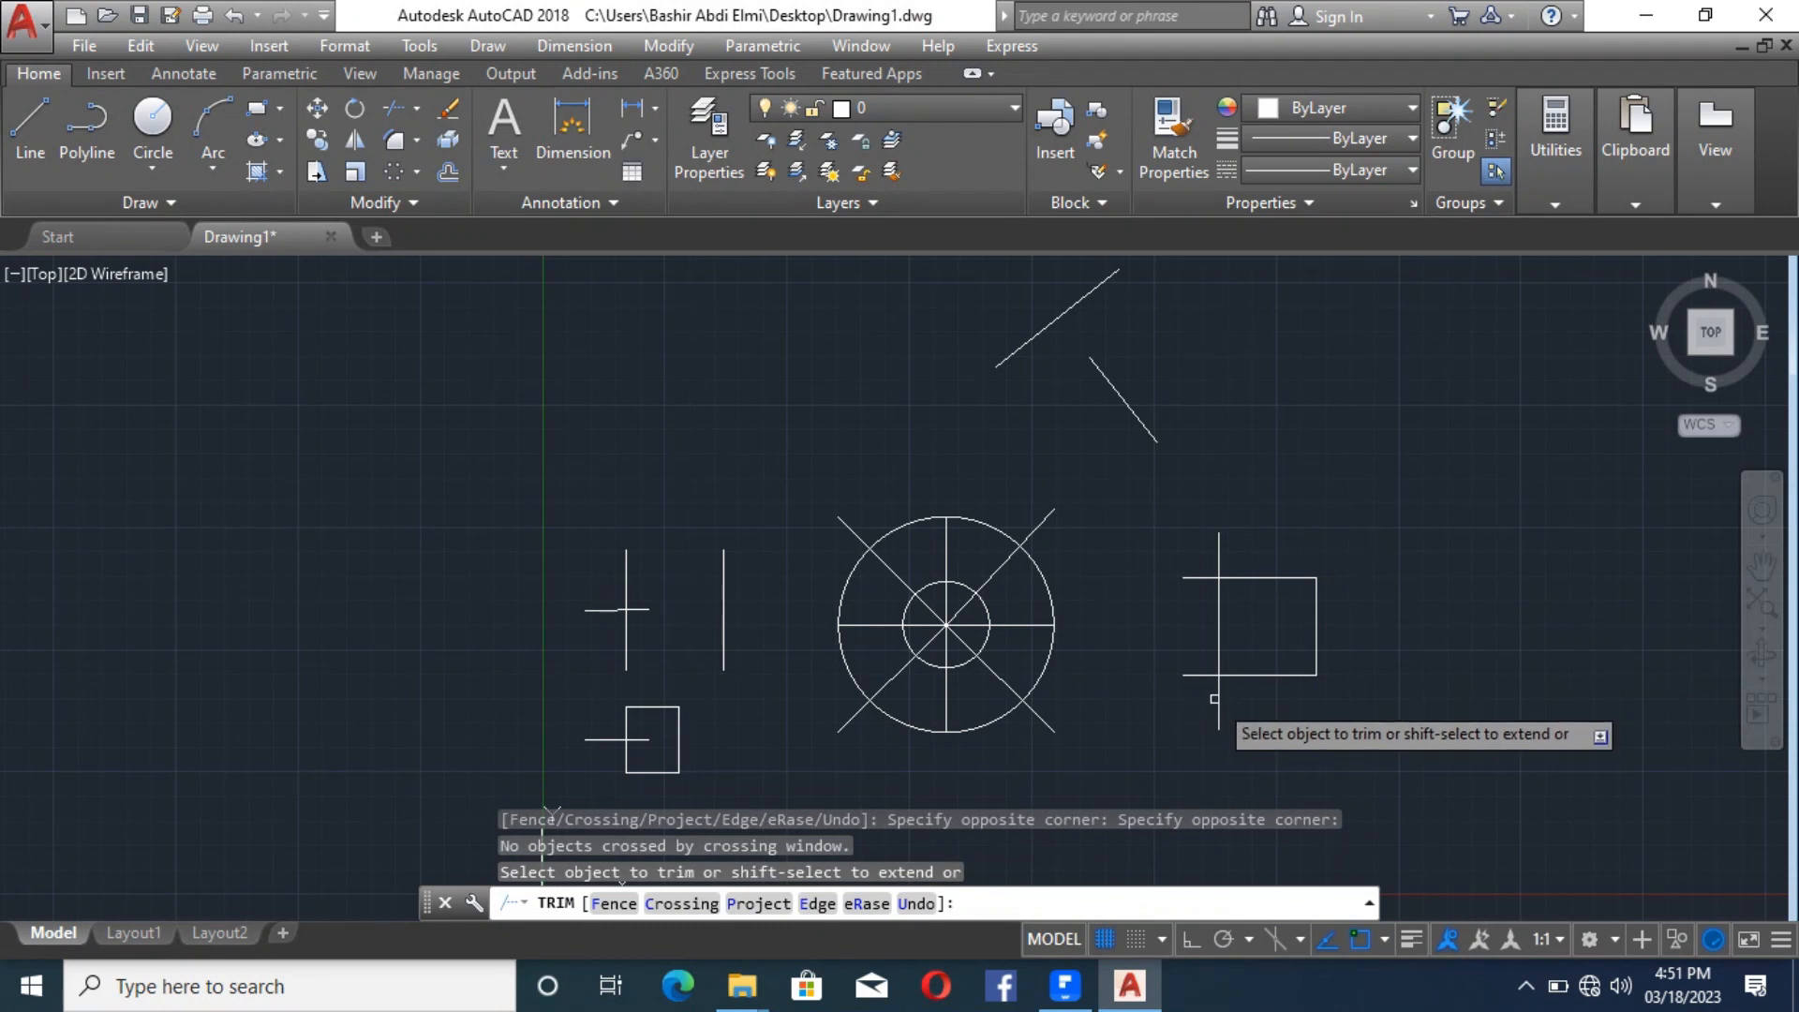
left_click(1214, 699)
left_click(1200, 675)
left_click(1209, 578)
left_click(1218, 553)
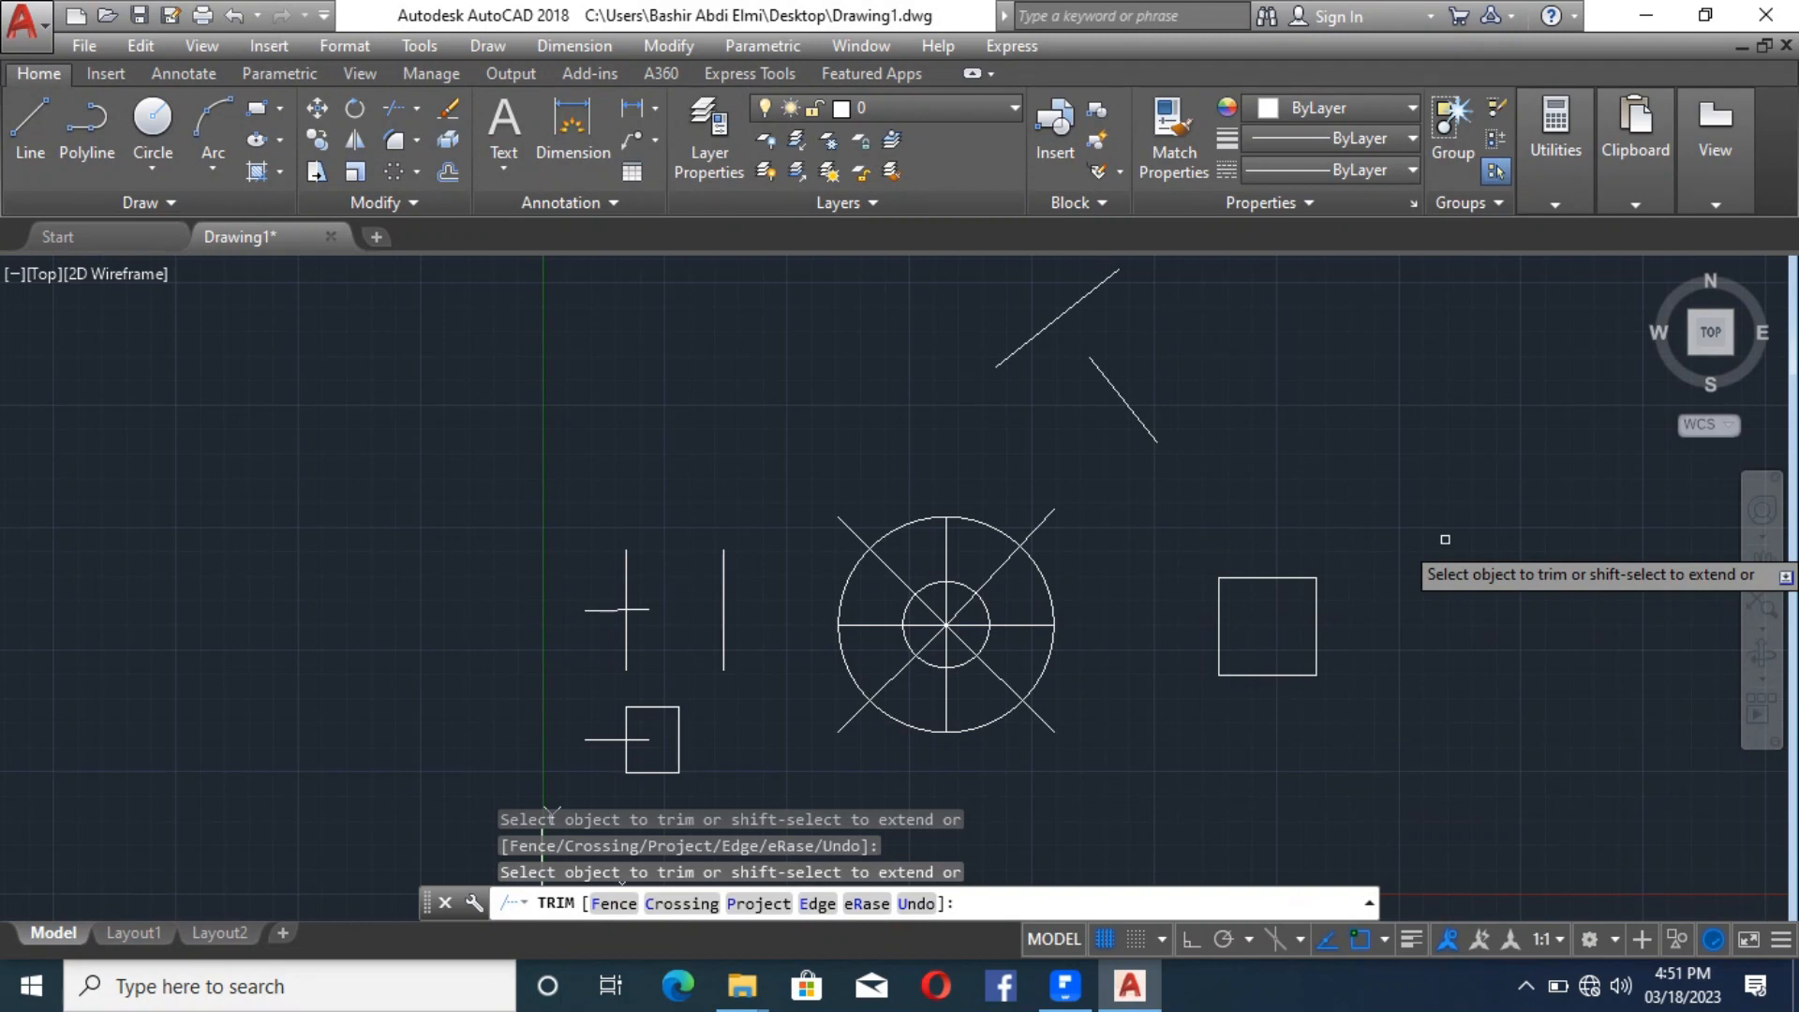
key("Escape")
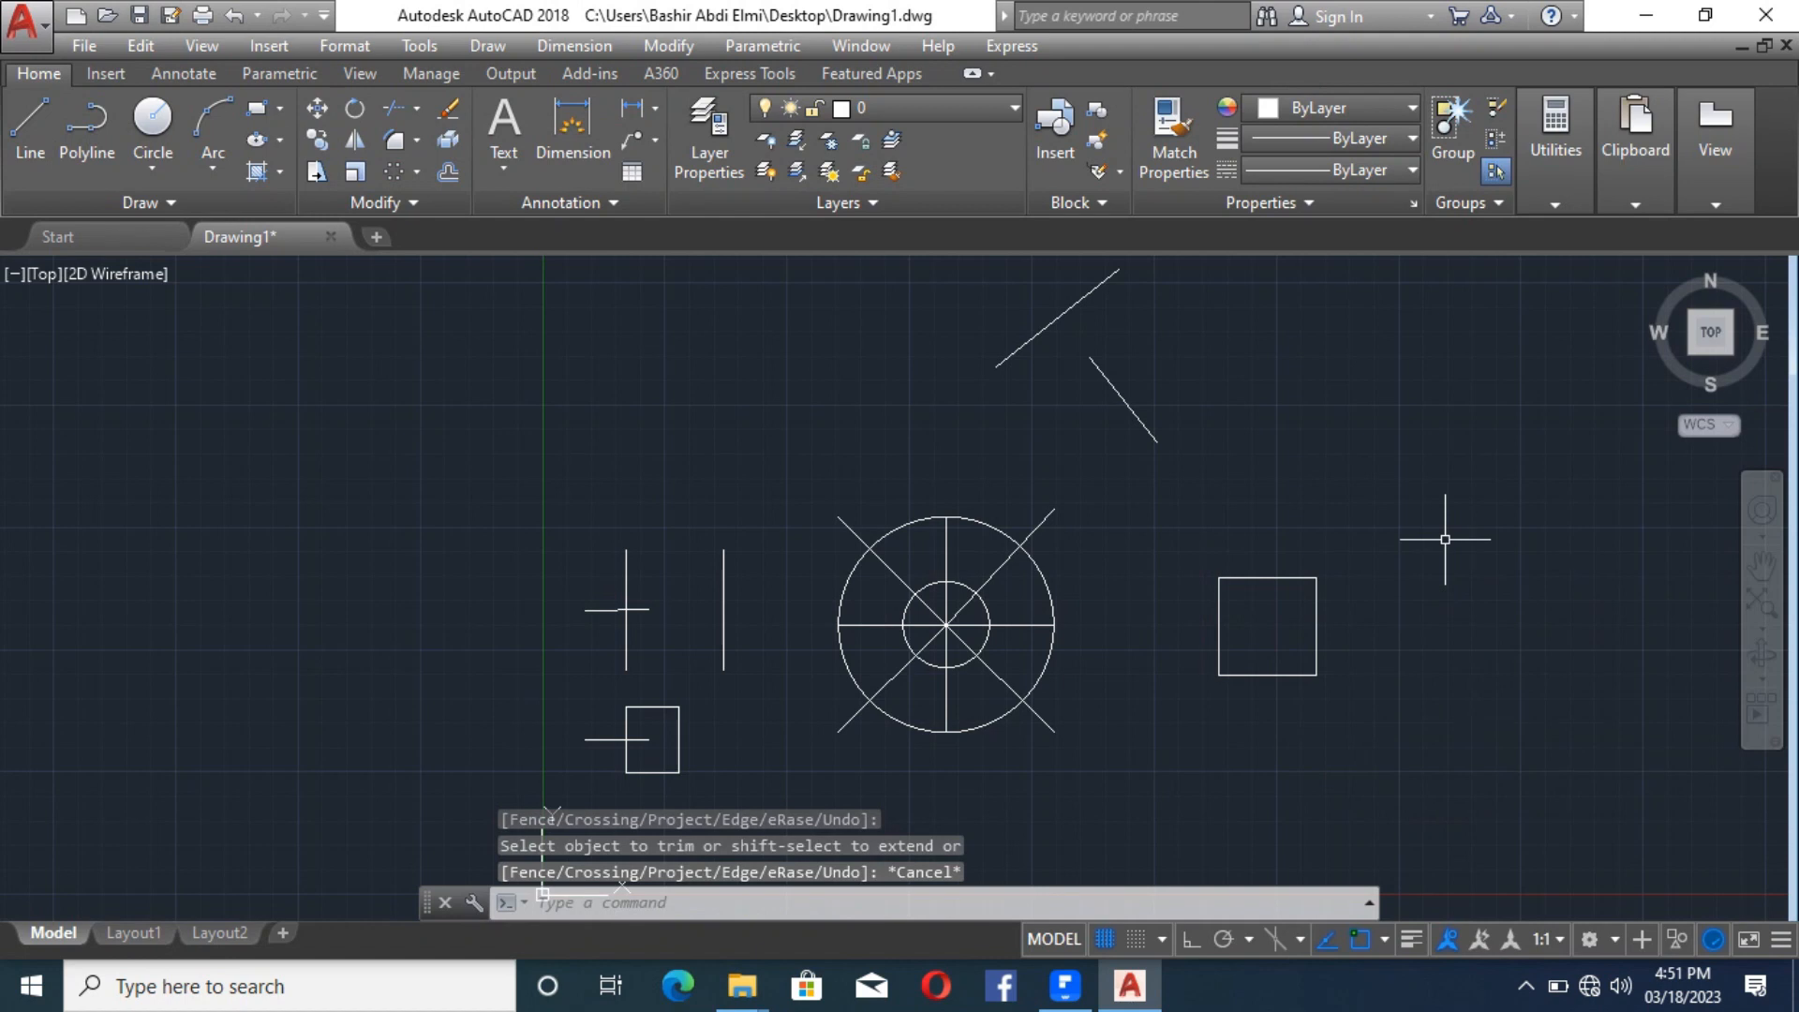
Step: Undo the trimming of the crossed-line grid to restore its overhanging line ends
key("ctrl+z")
key("ctrl+z")
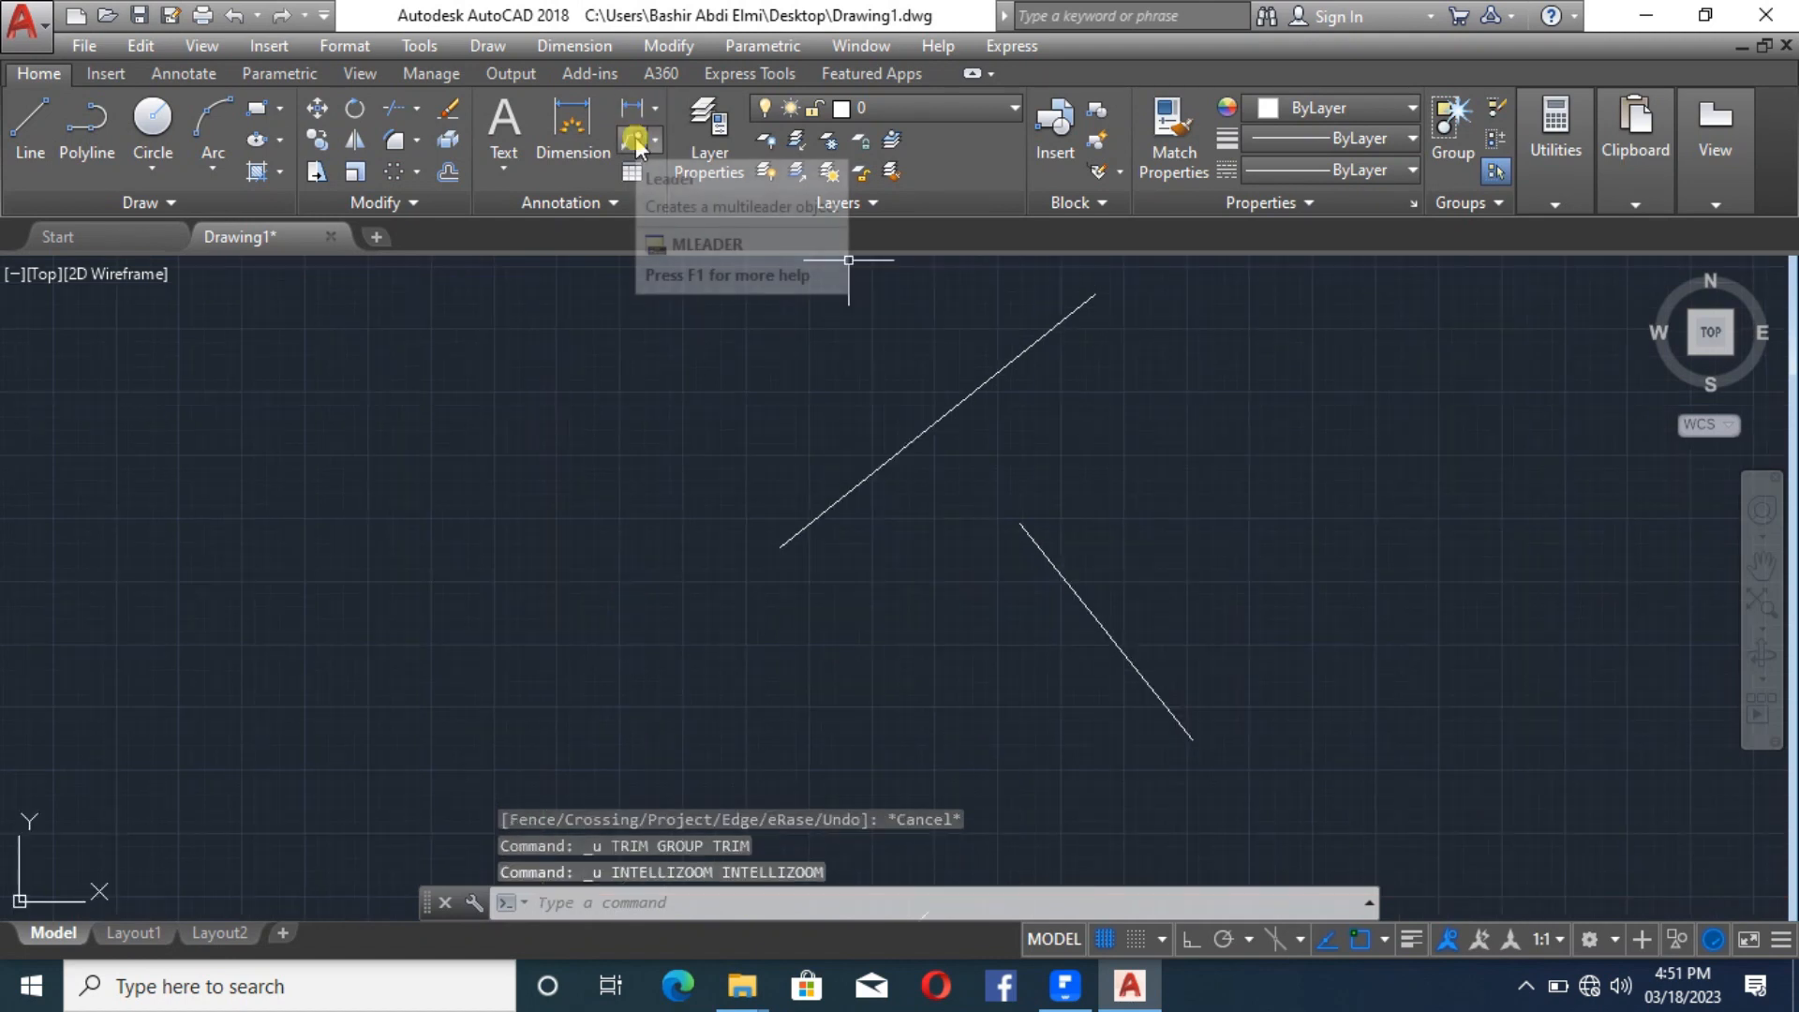
scroll(904, 569, "down", 5)
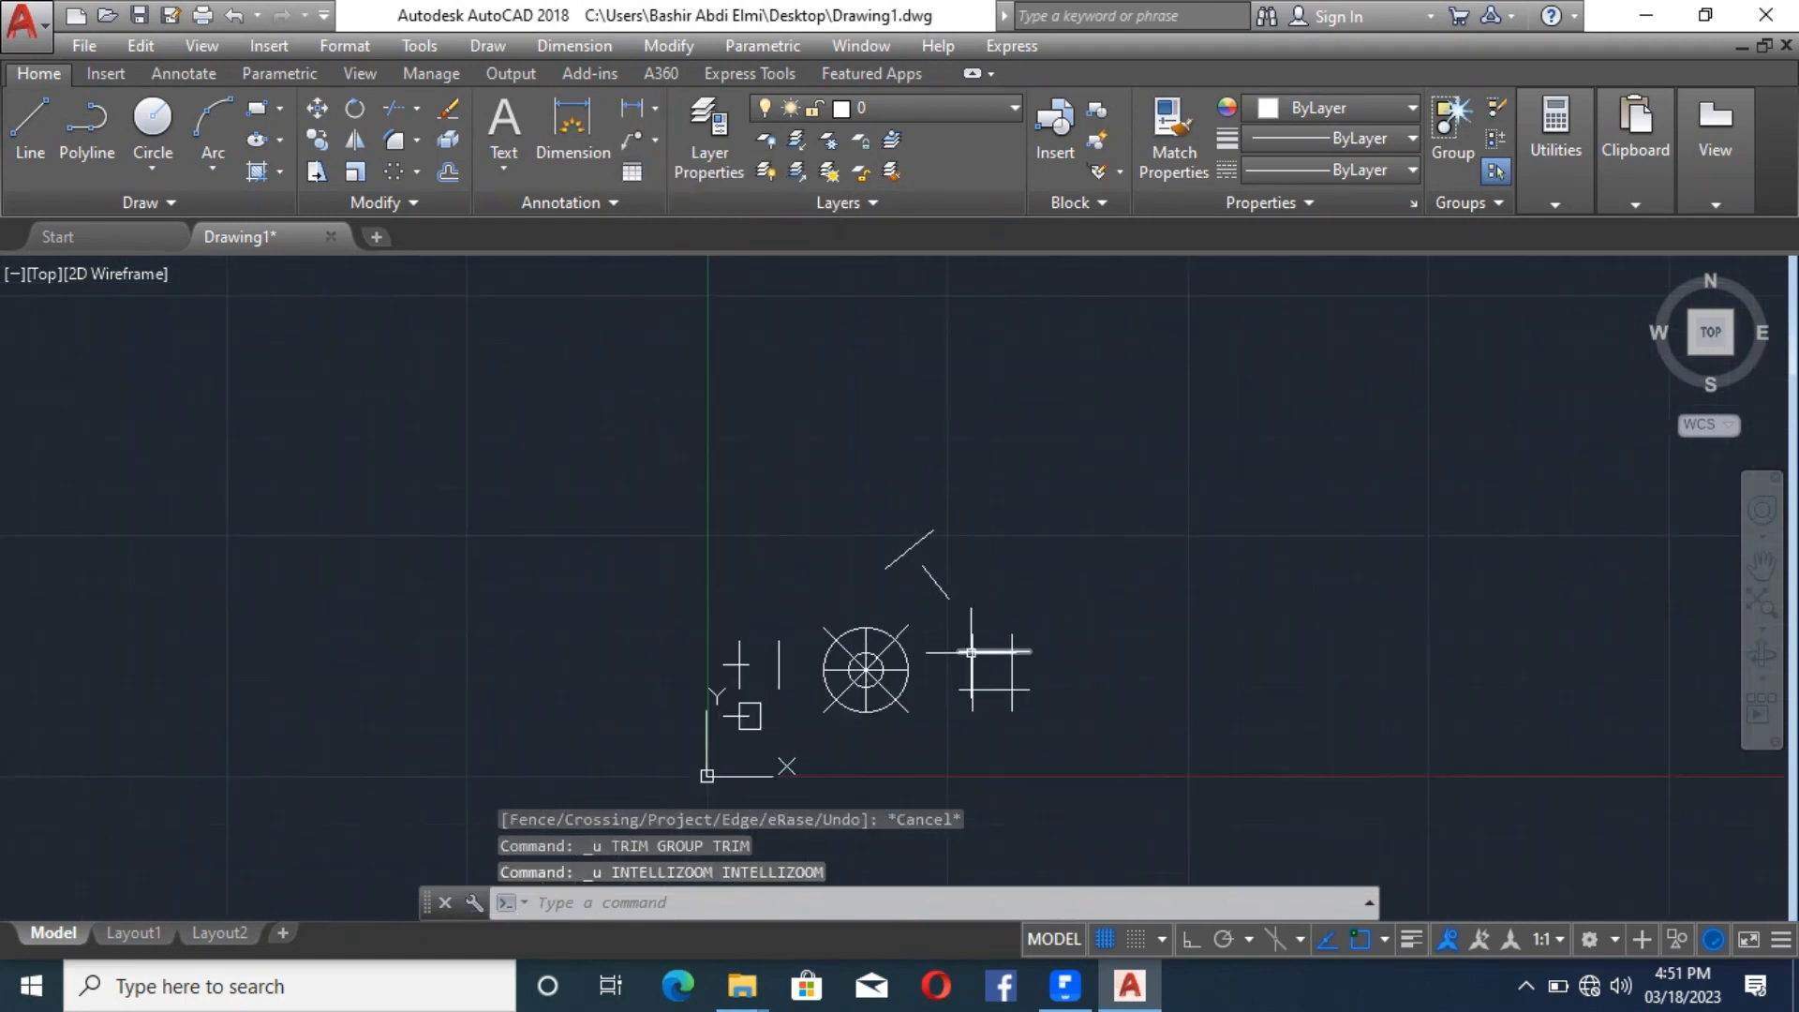
scroll(972, 653, "up", 4)
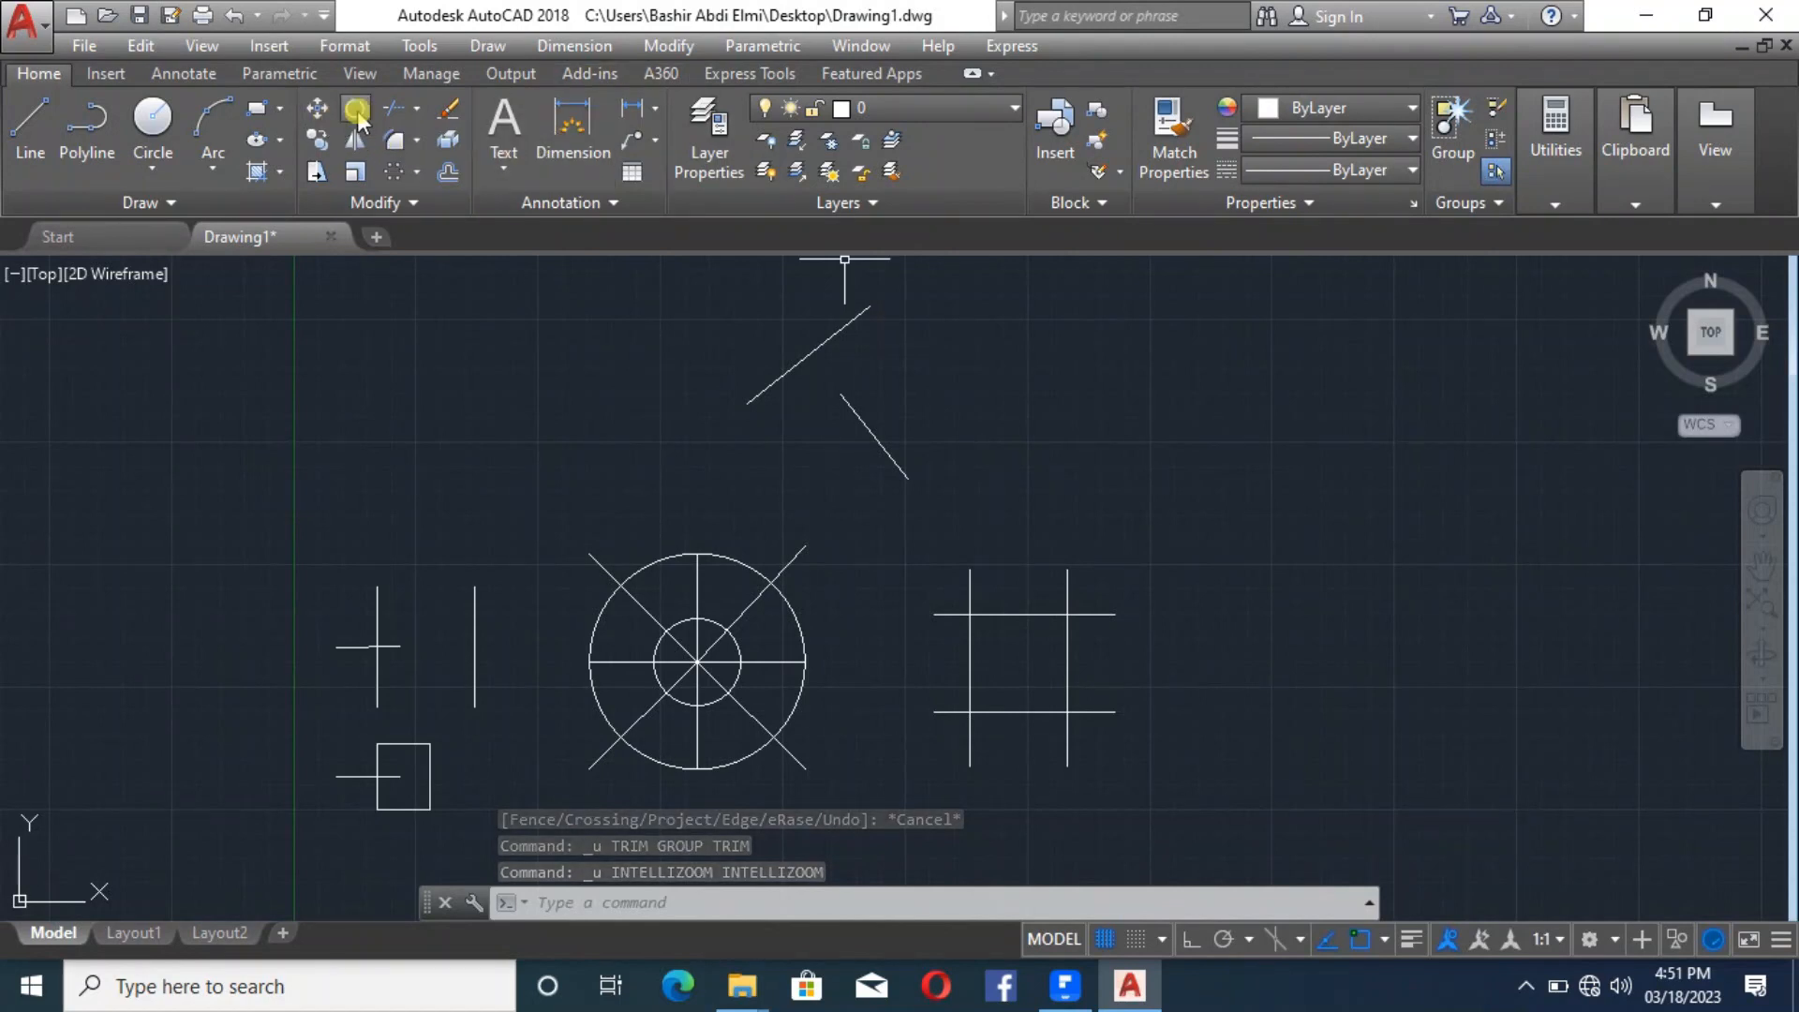
scroll(679, 629, "down", 4)
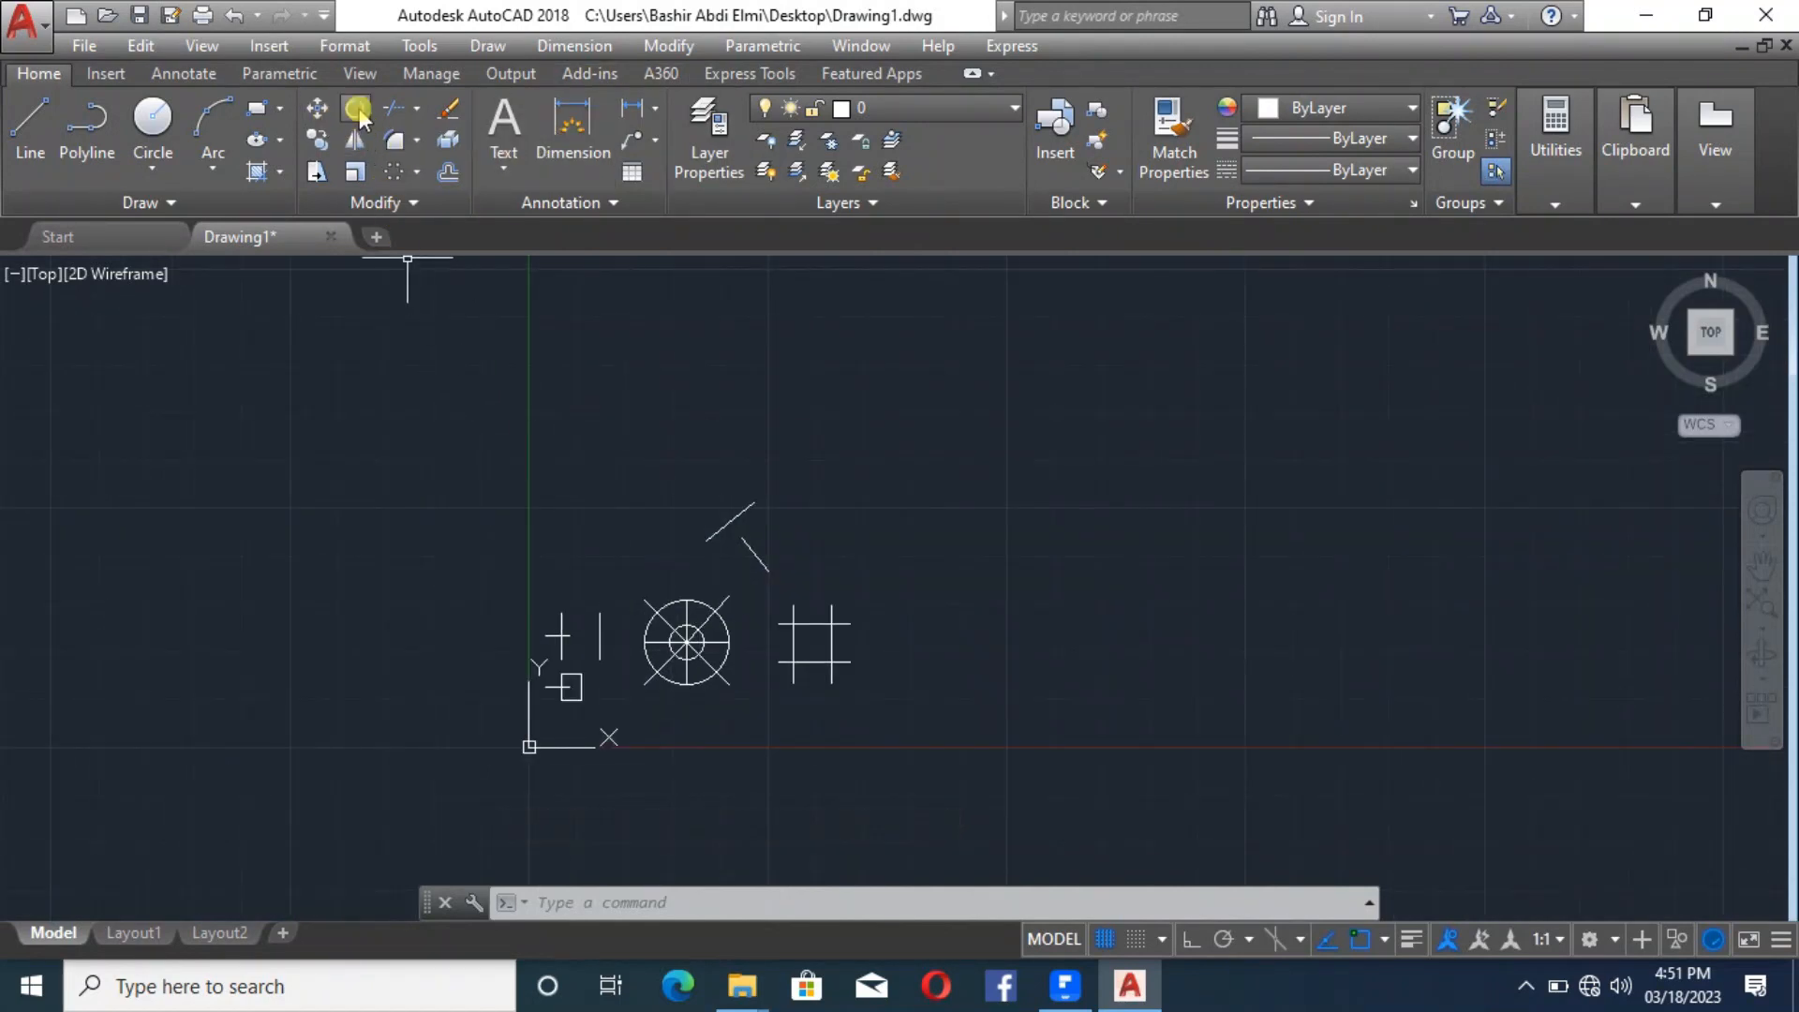
left_click(394, 109)
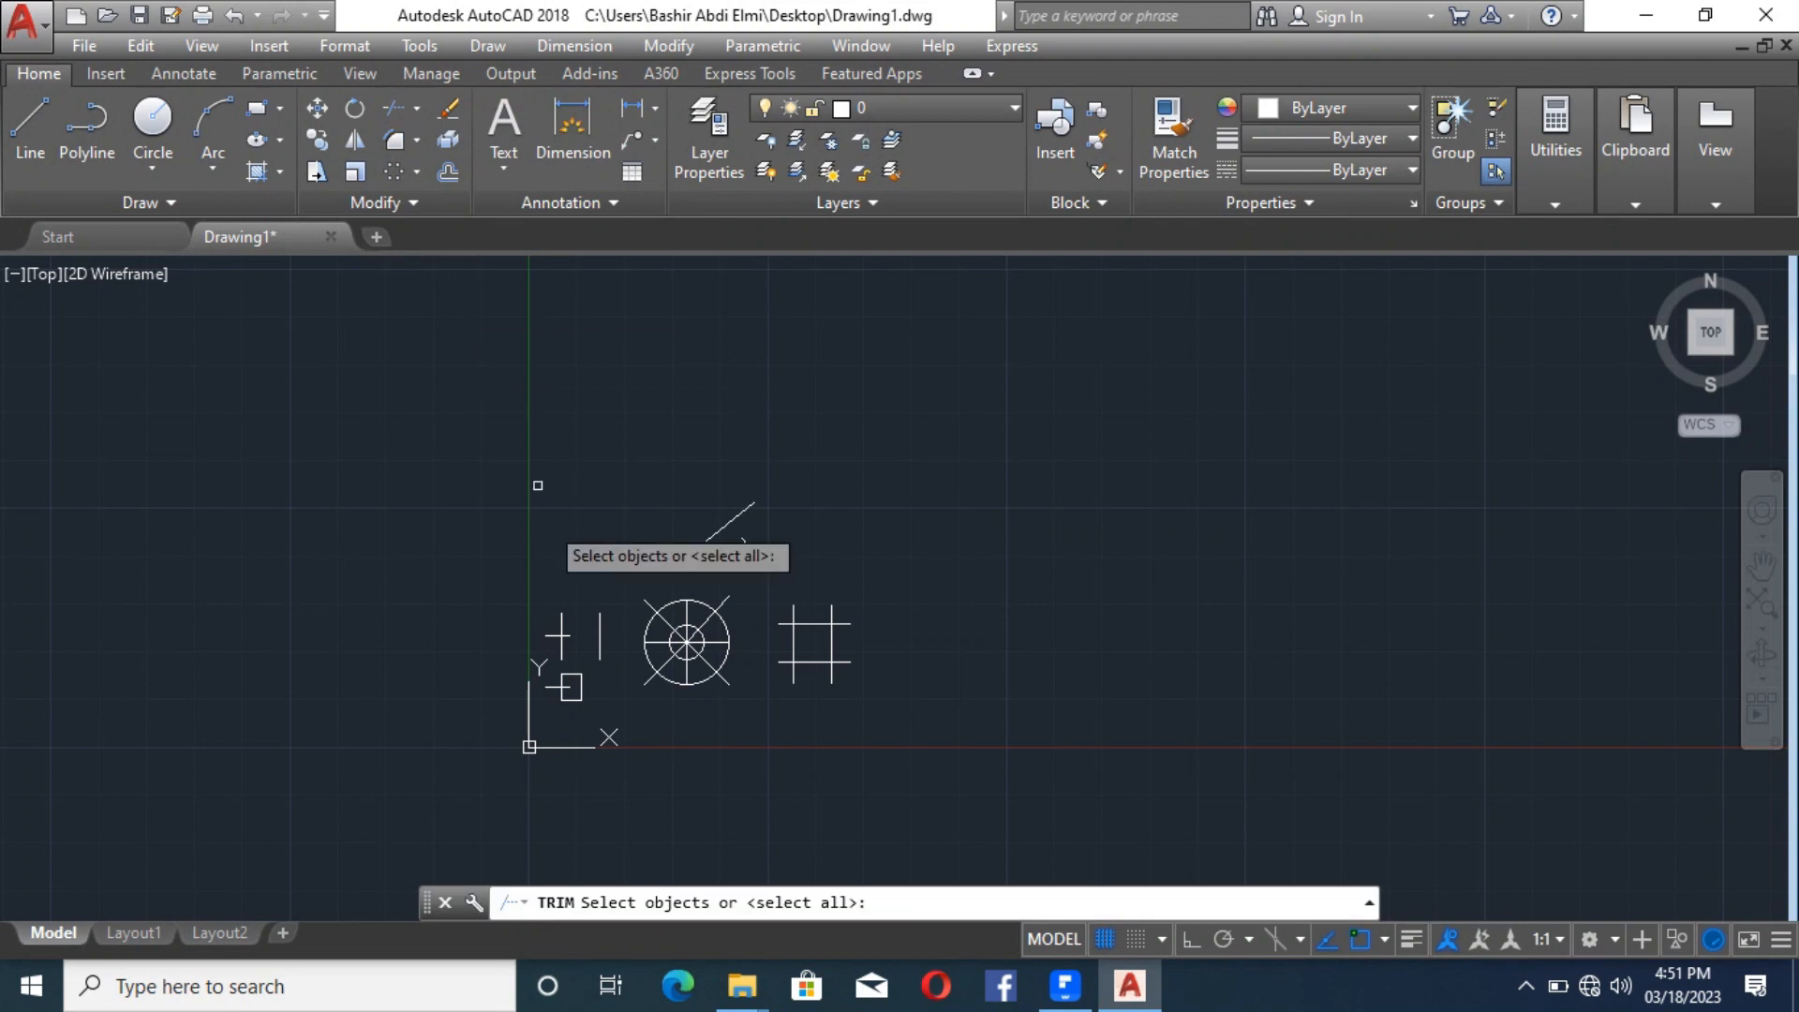
scroll(704, 703, "up", 4)
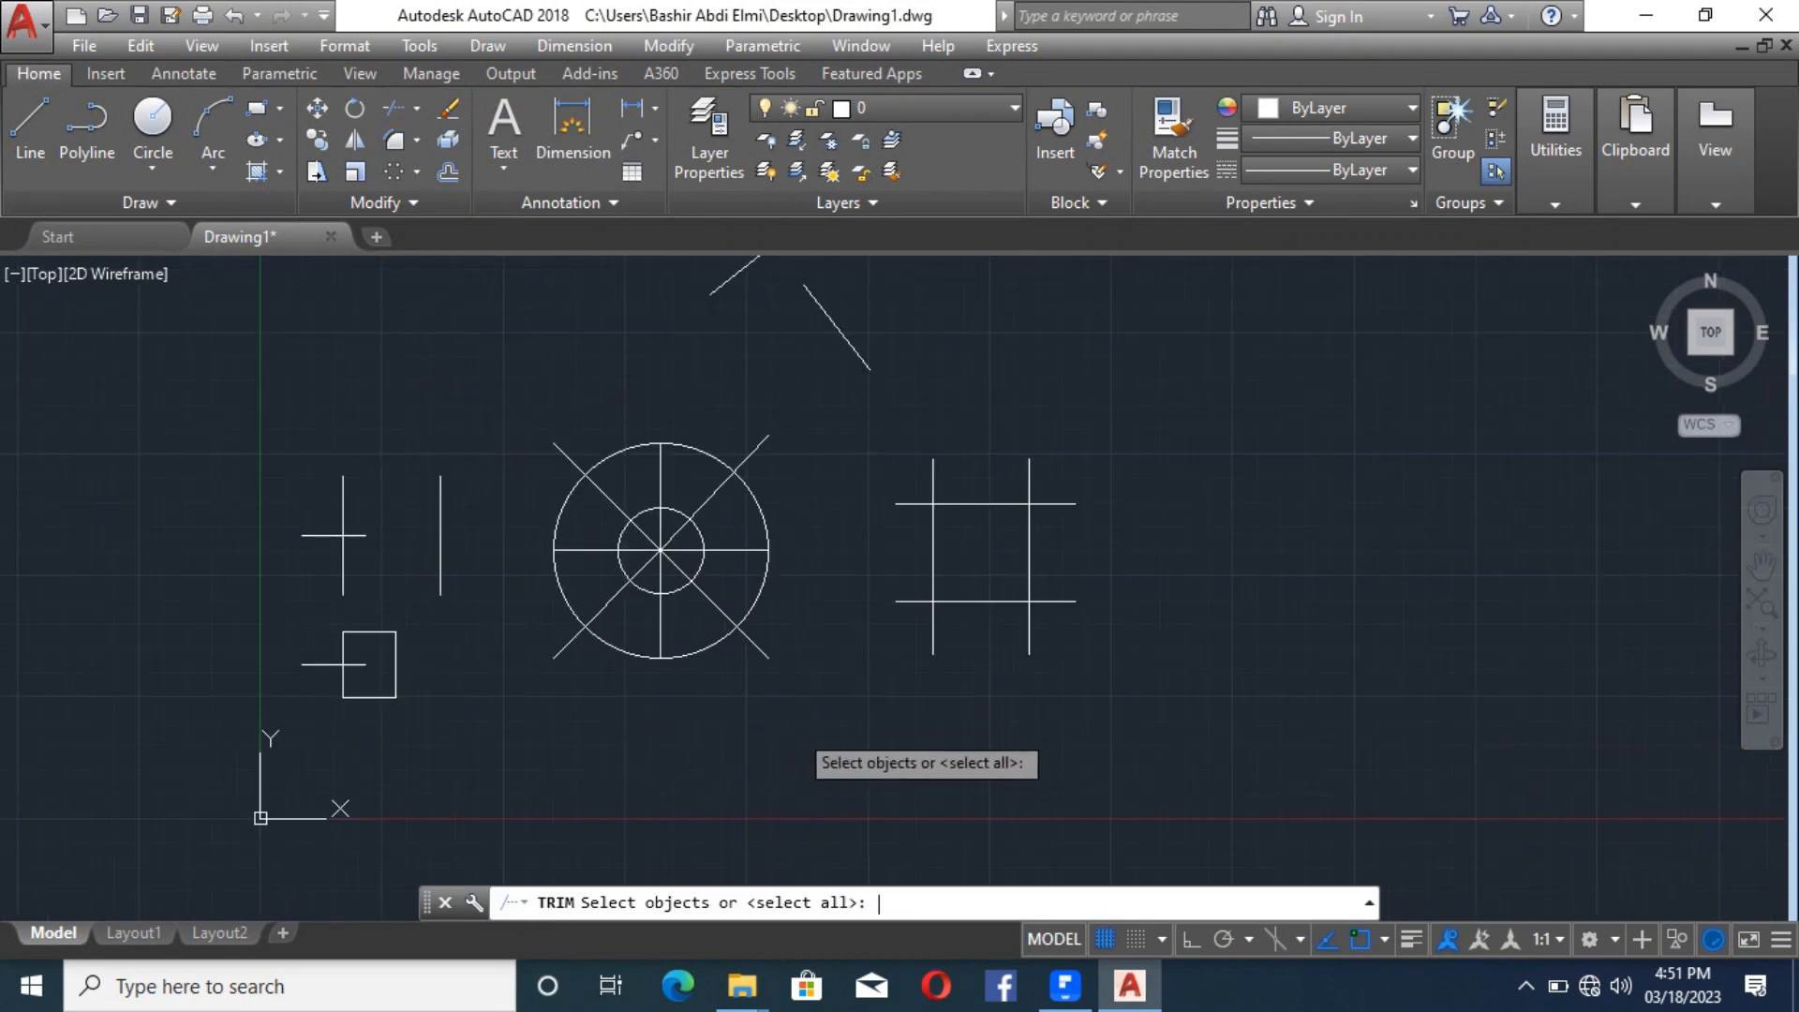
key("Return")
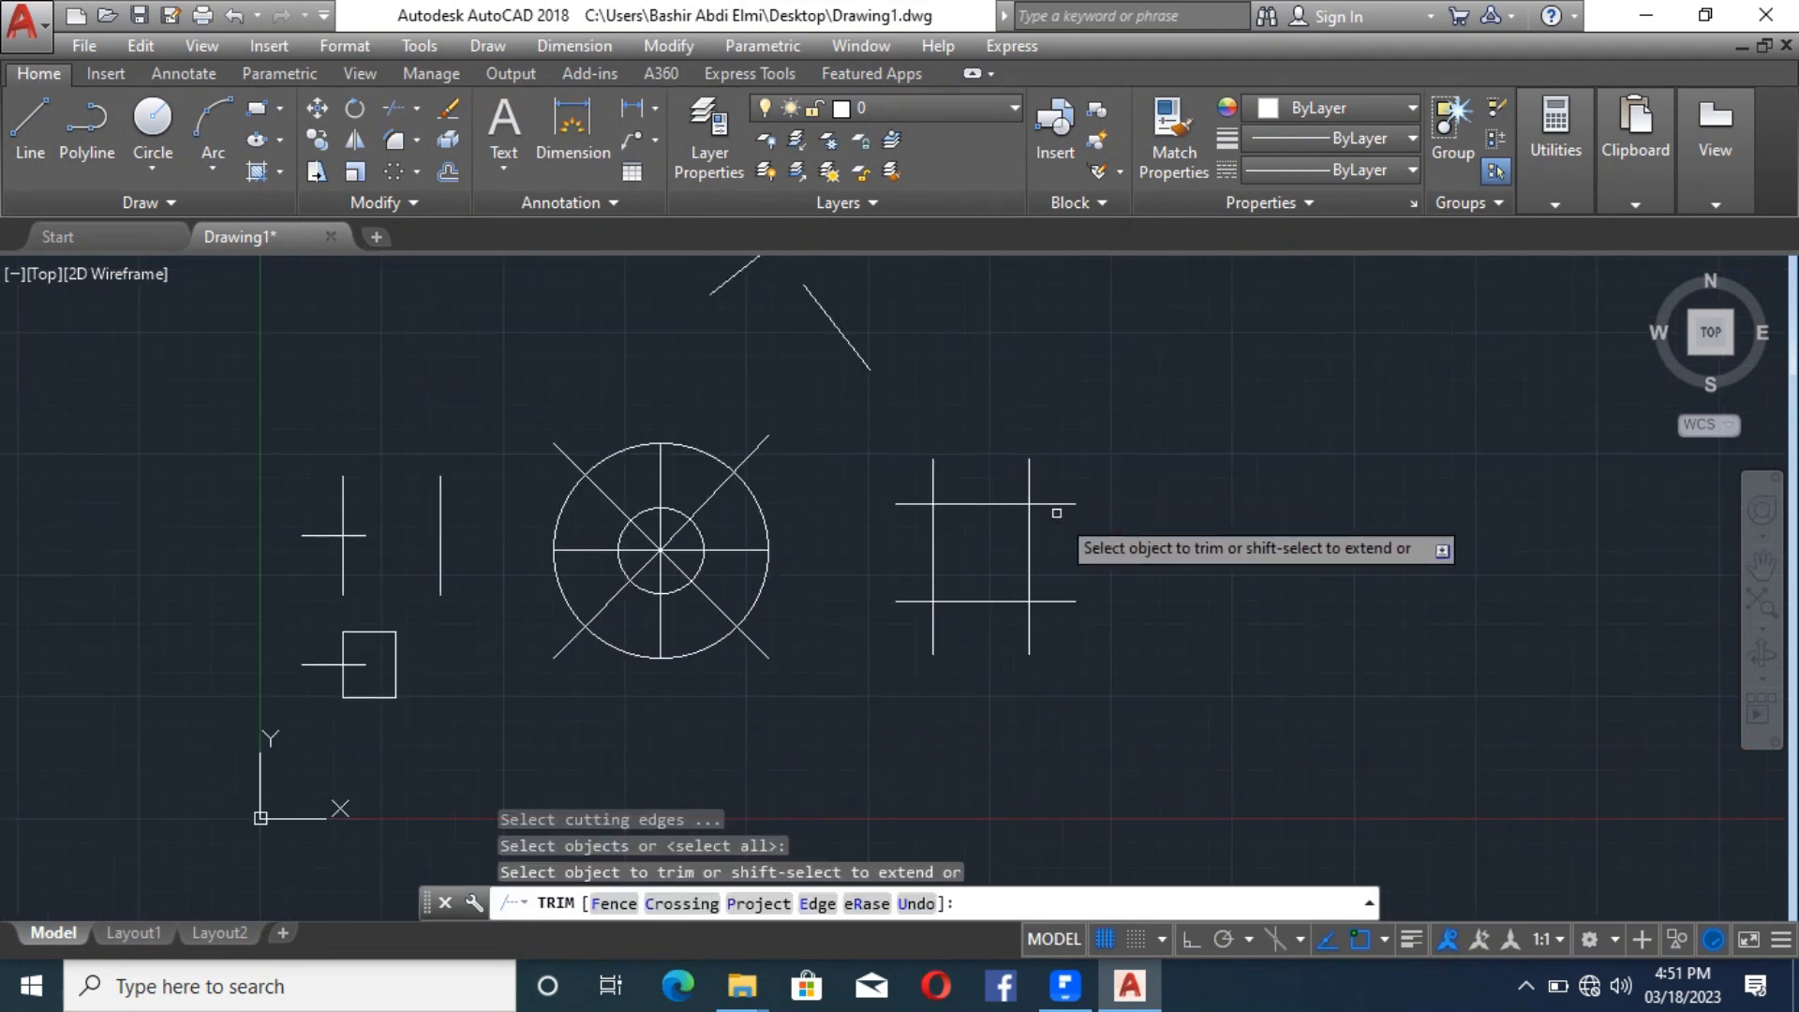
key("Escape")
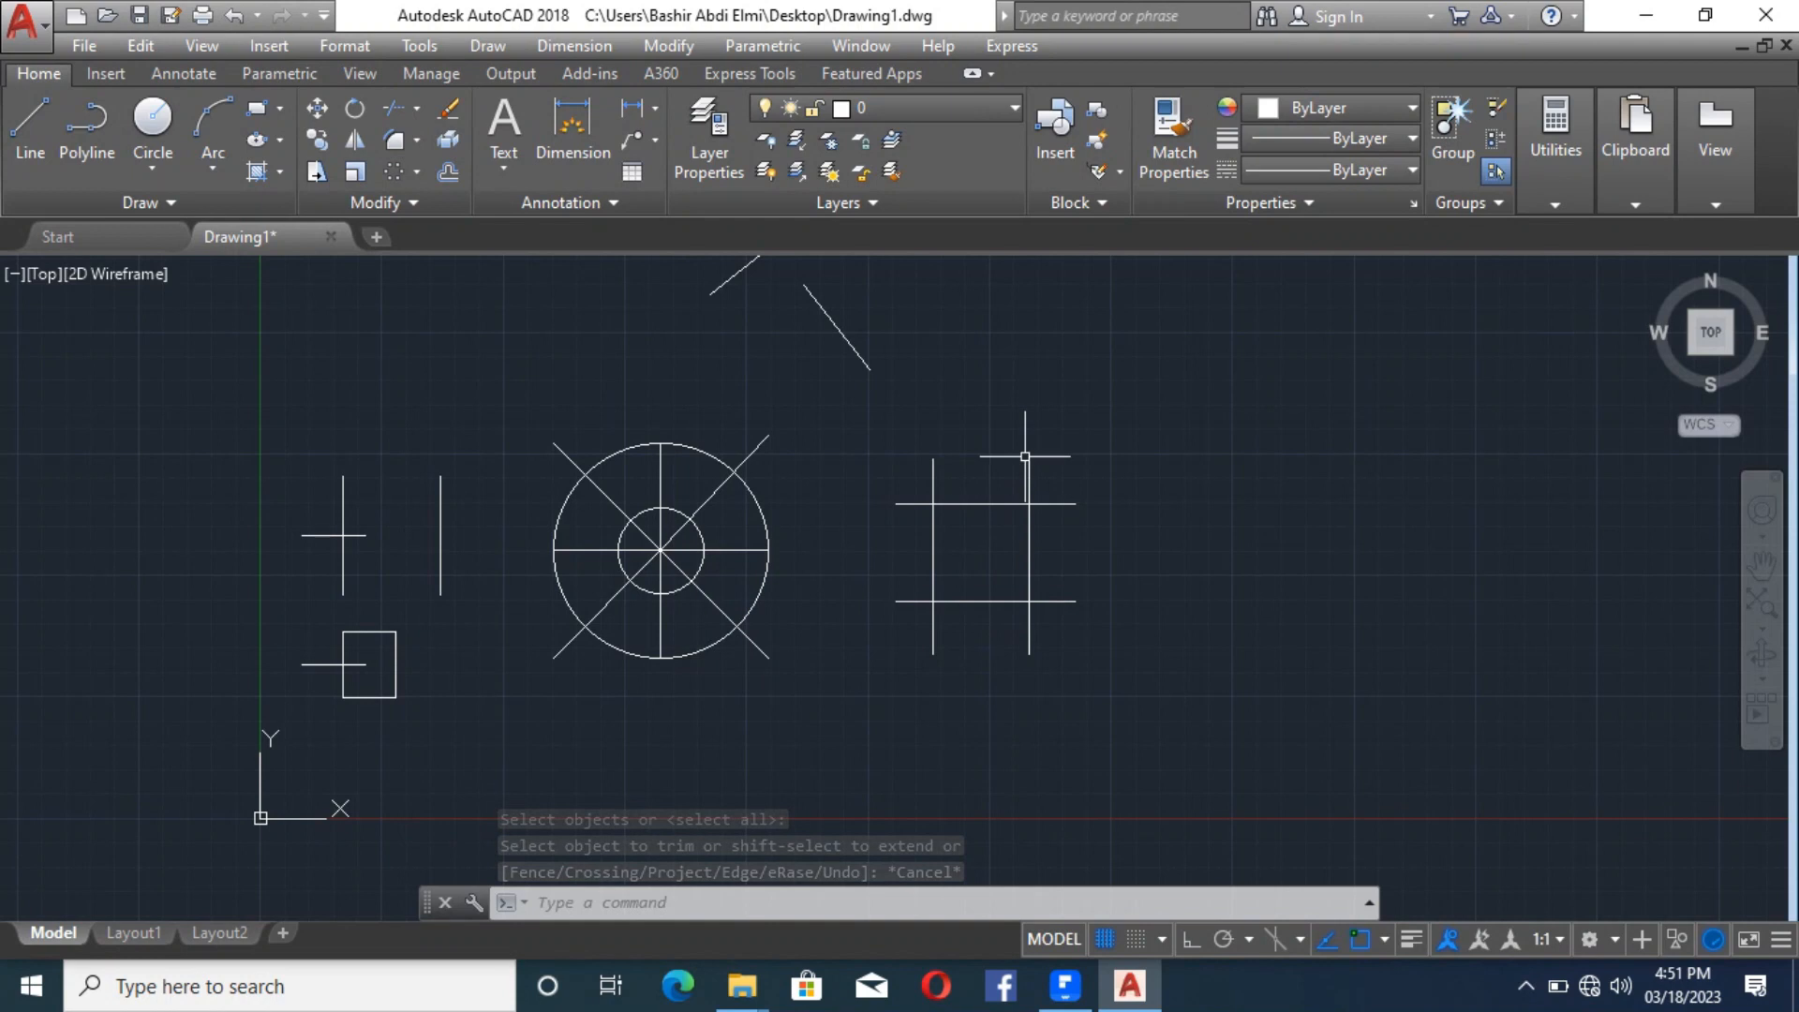
Step: Trim the diagonal lines inside the inner circle using only that circle as the cutting edge, and undo these trims
scroll(626, 535, "up", 4)
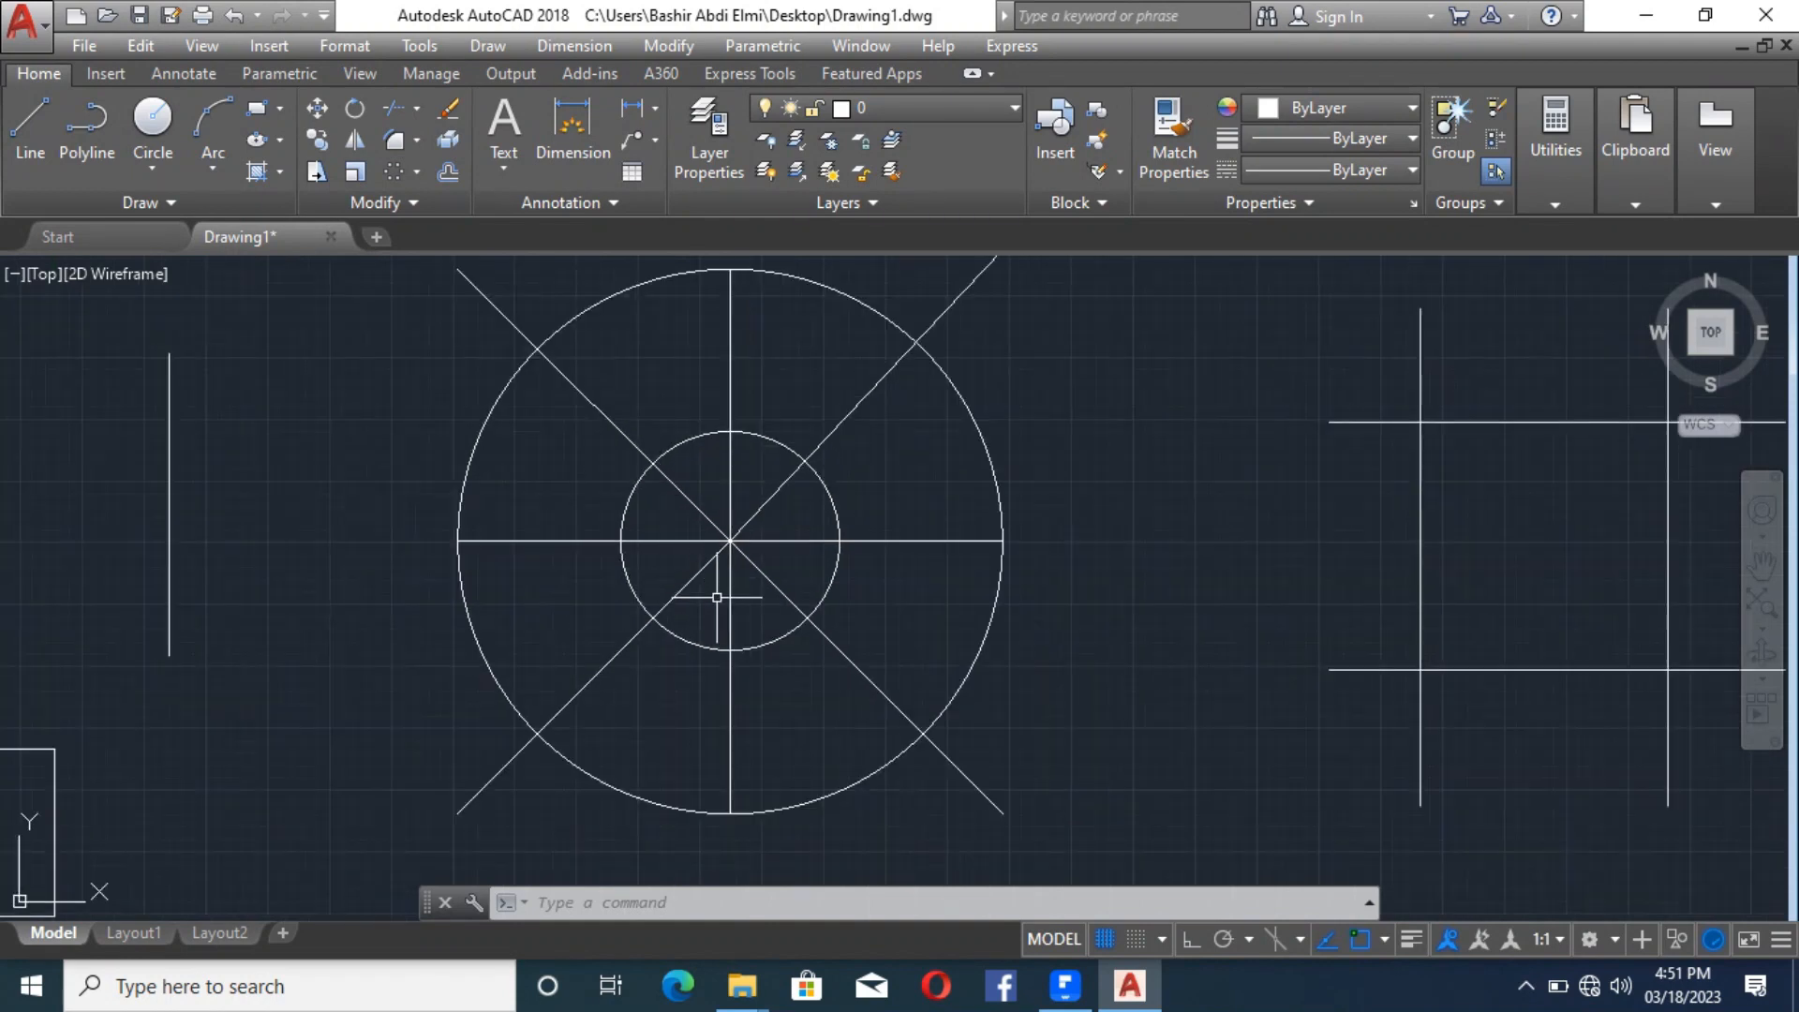
scroll(975, 656, "down", 2)
left_click(569, 150)
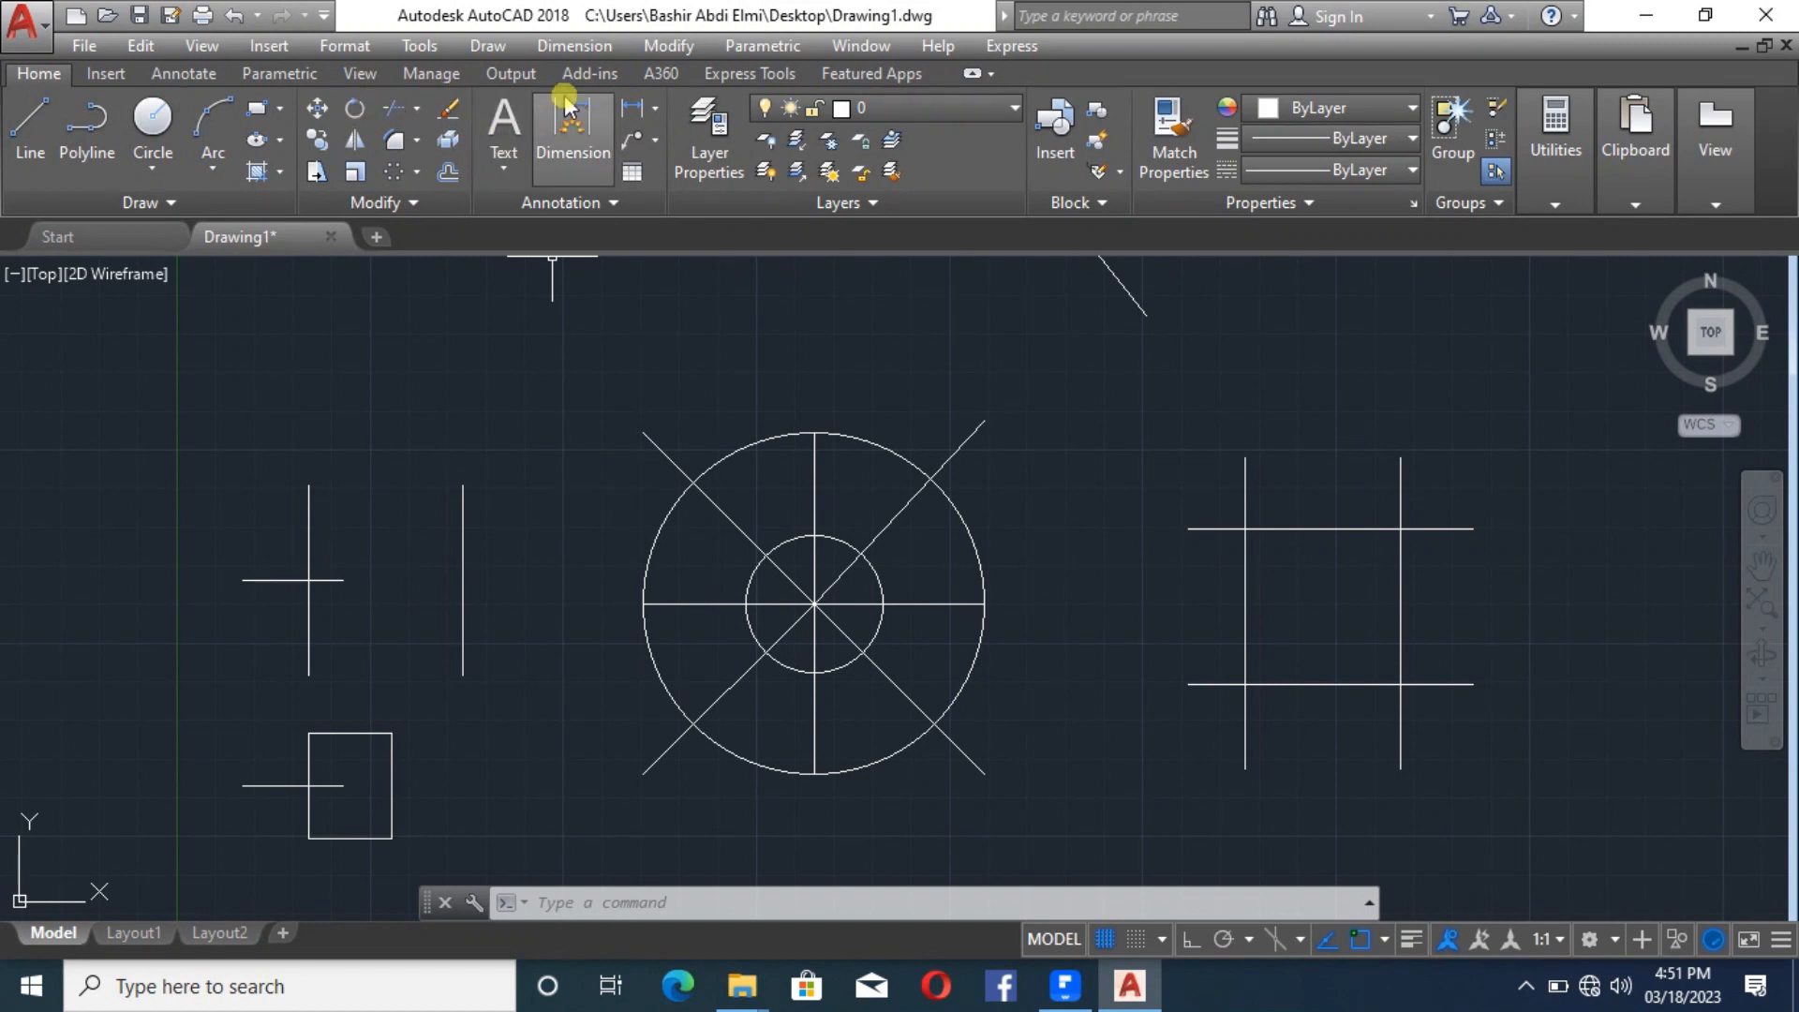
left_click(396, 110)
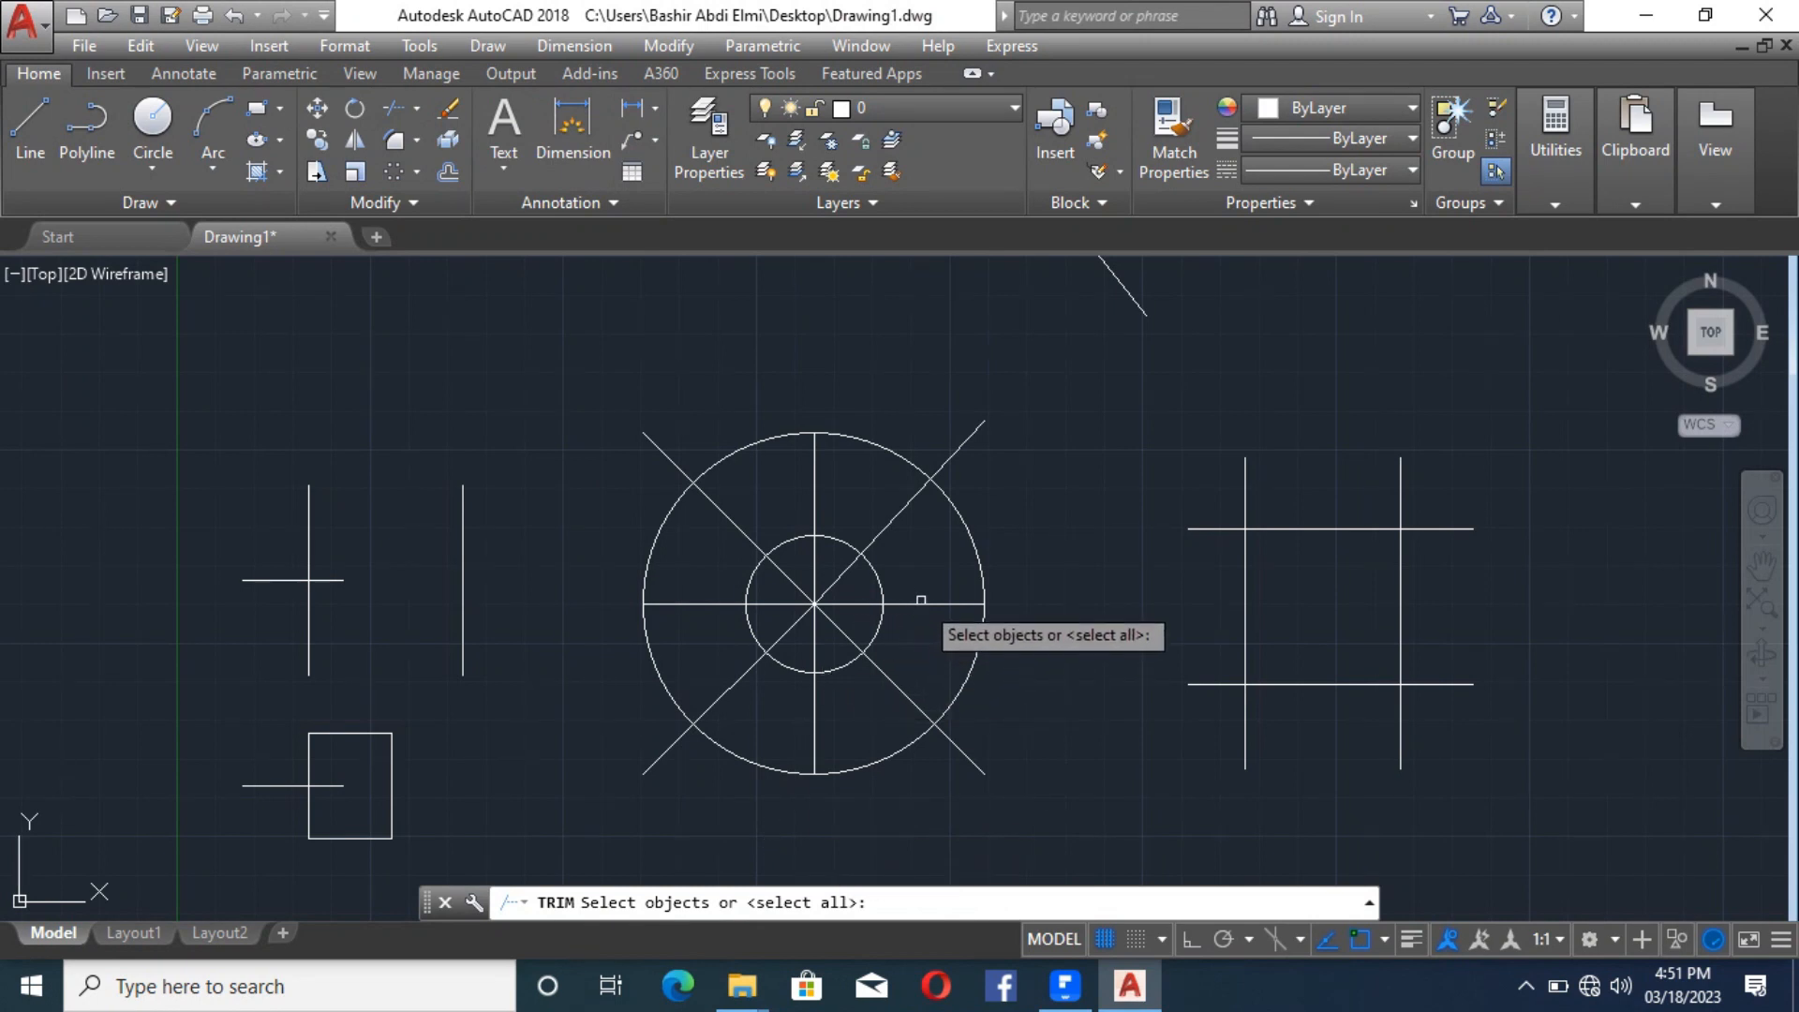
left_click(876, 582)
key("Return")
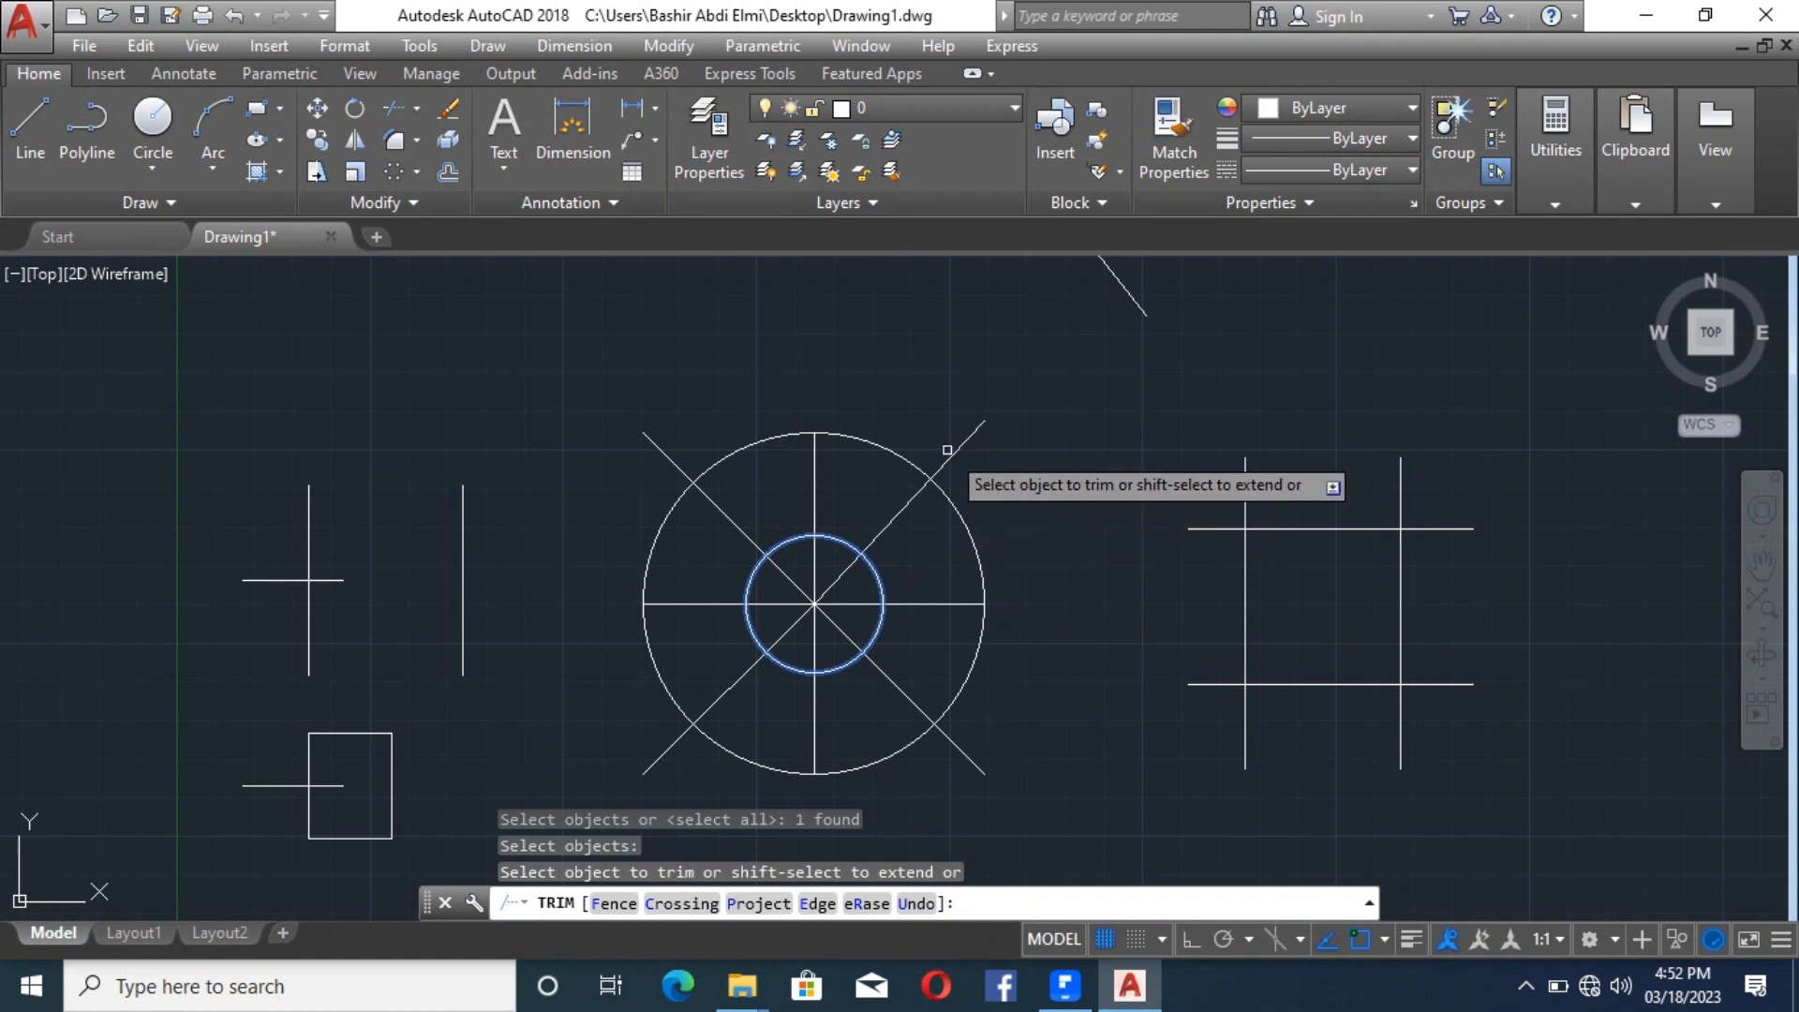
left_click(842, 575)
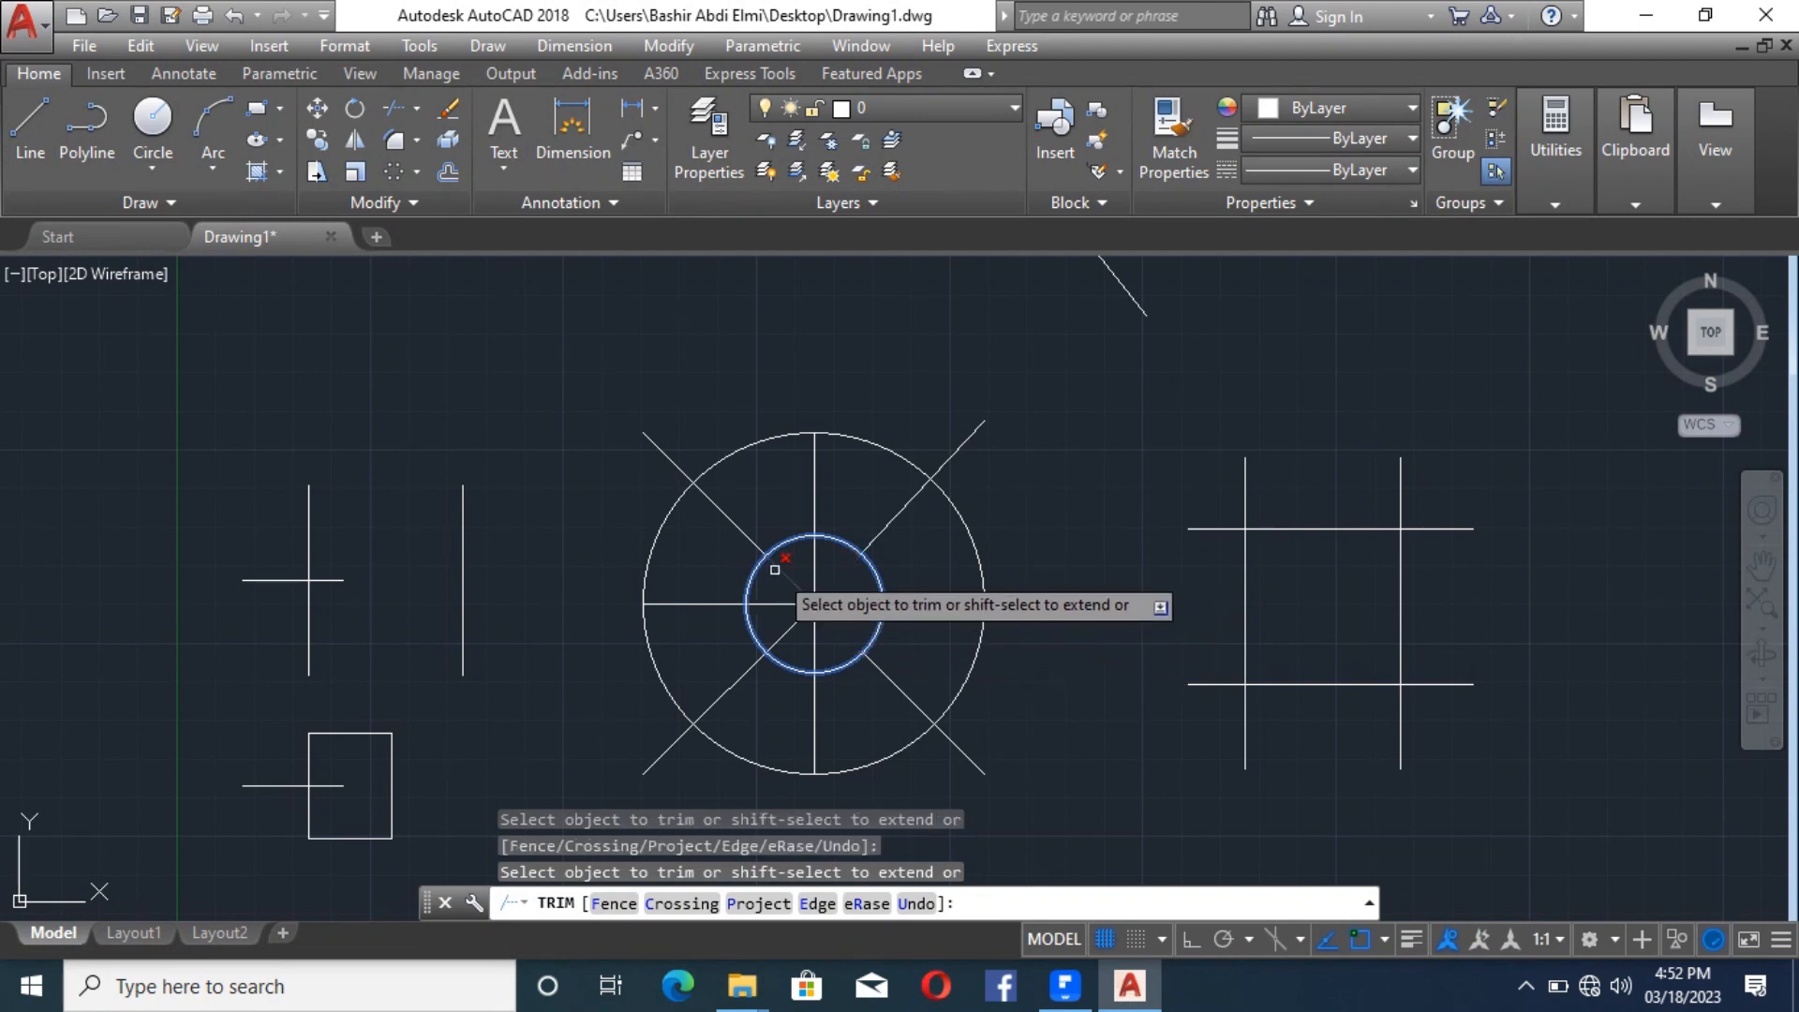
left_click(808, 615)
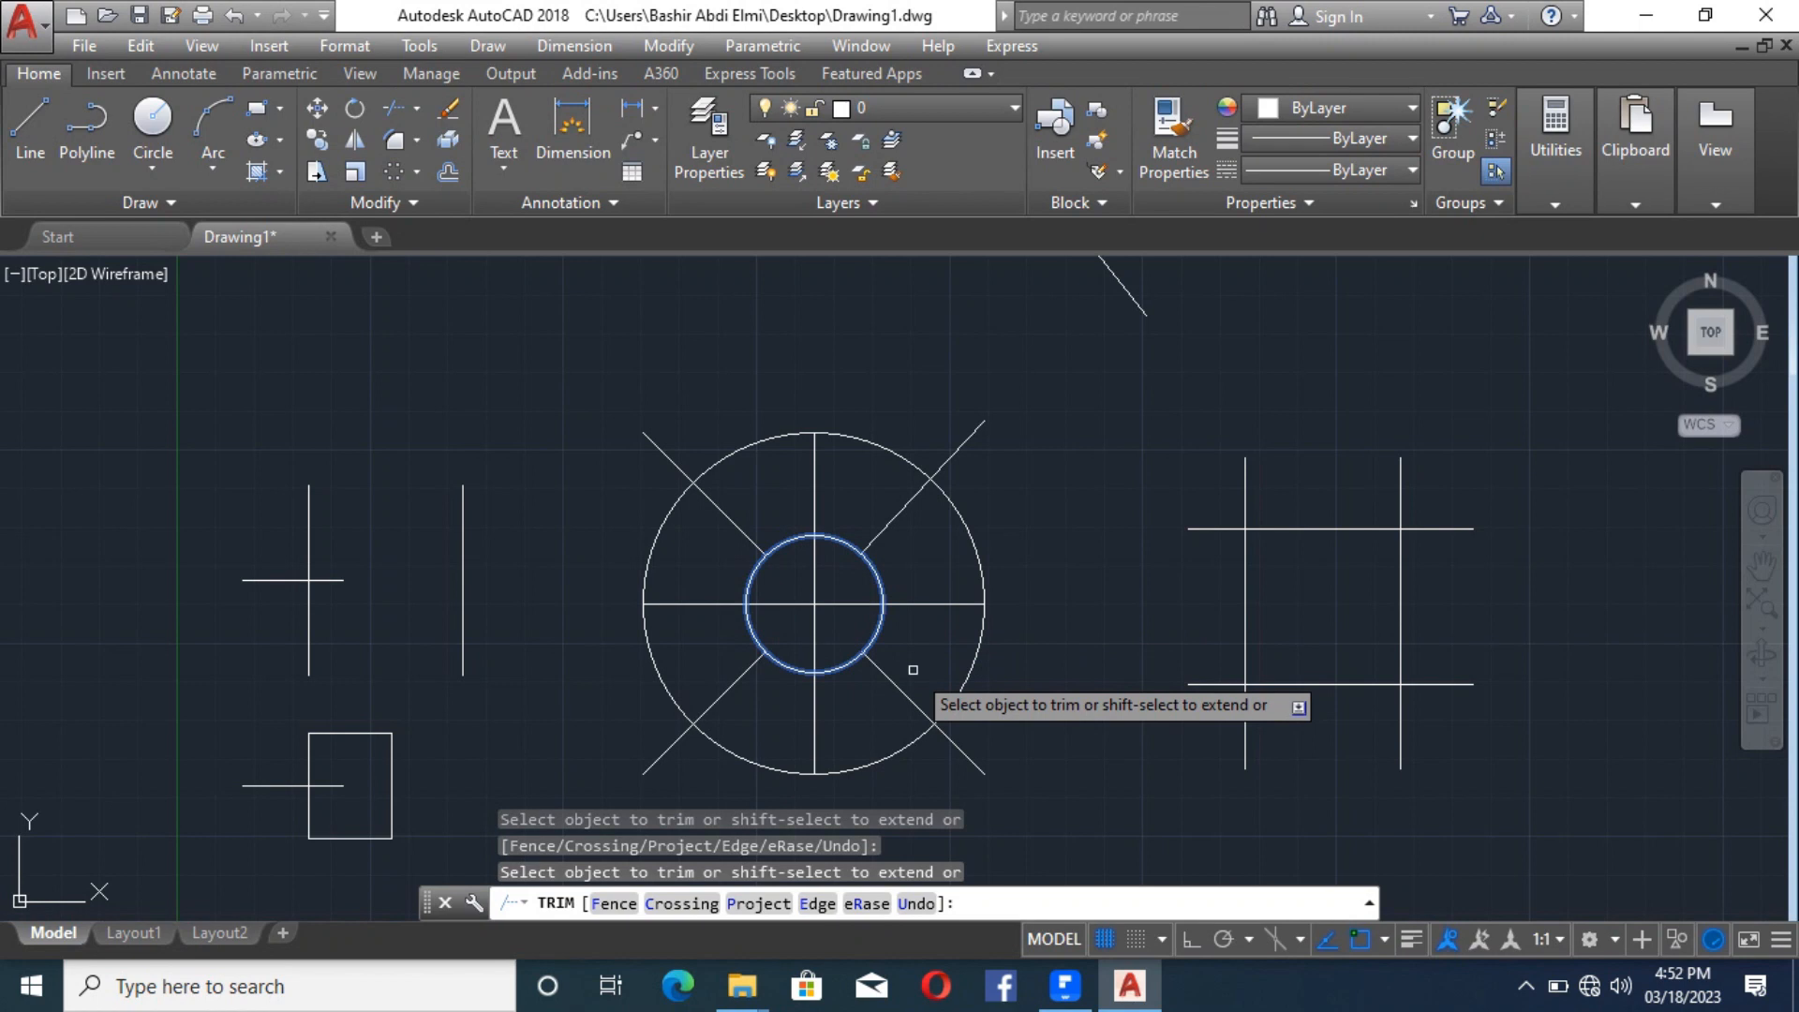
key("ctrl+z")
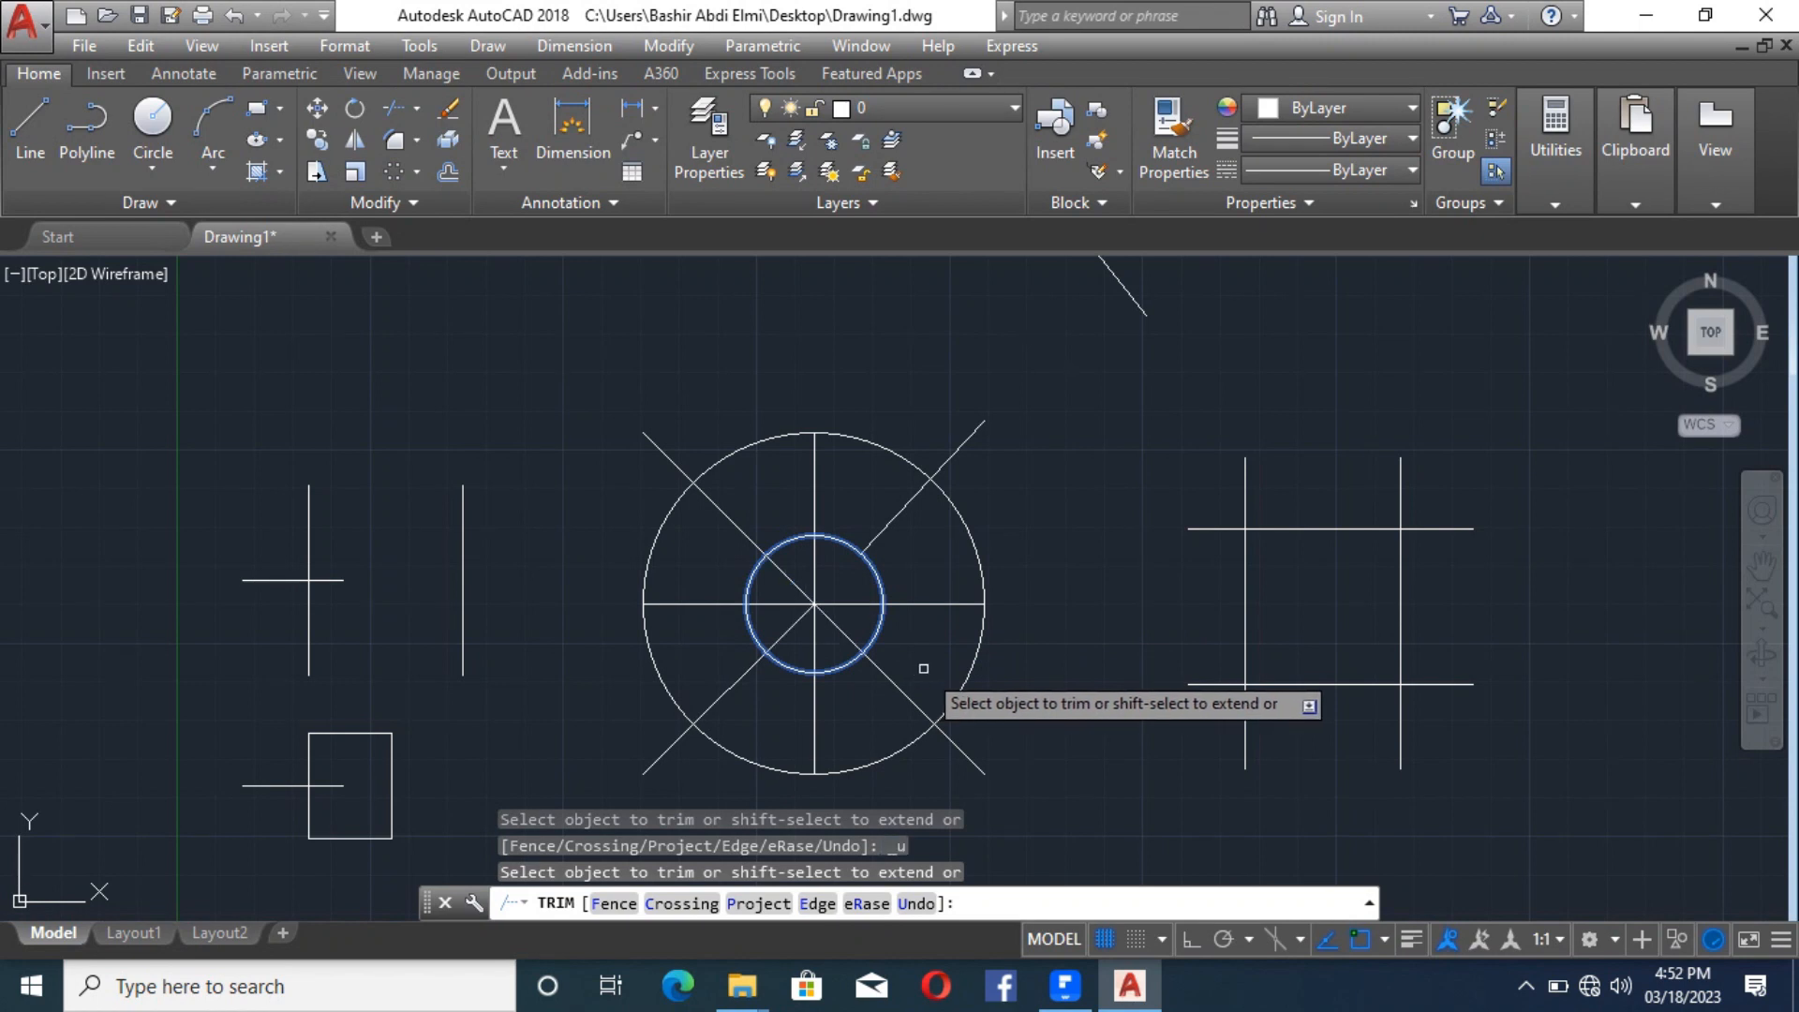
key("ctrl+z")
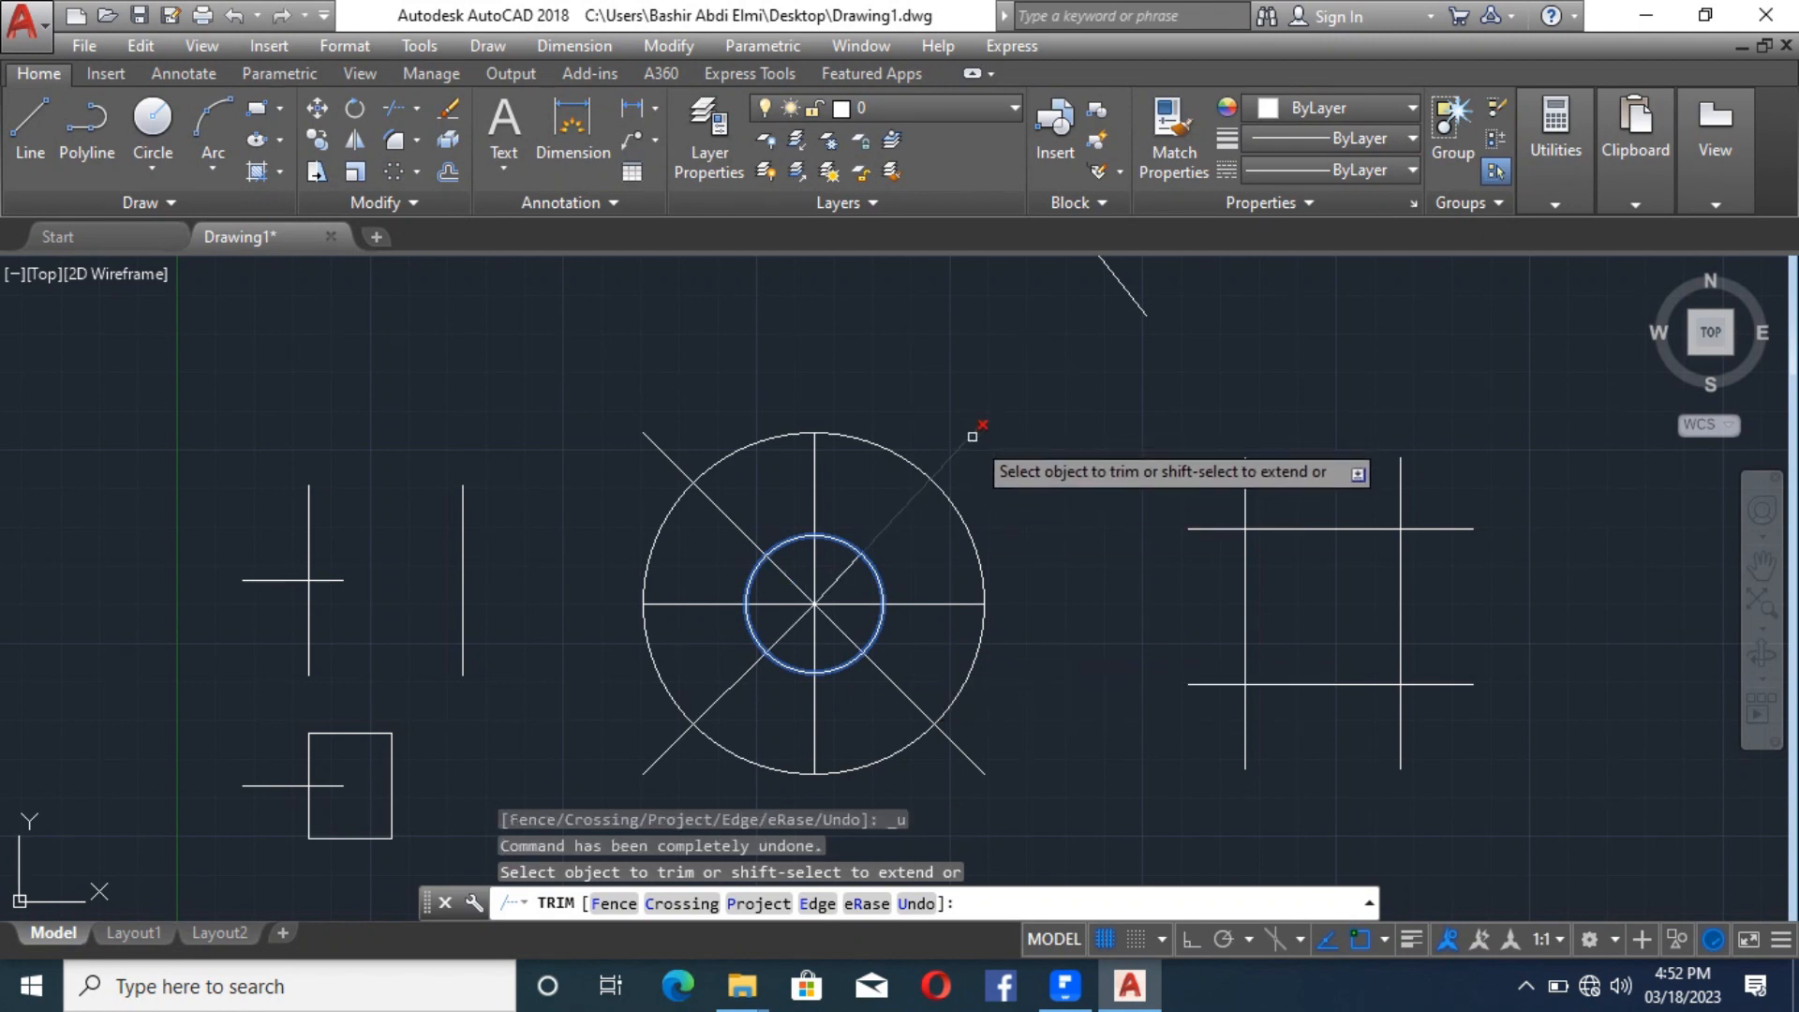
Step: Trim three diagonal arms outside the inner circle against the same cutting edge, undo these trims and leave Trim
left_click(973, 436)
left_click(975, 761)
left_click(663, 452)
left_click(656, 454)
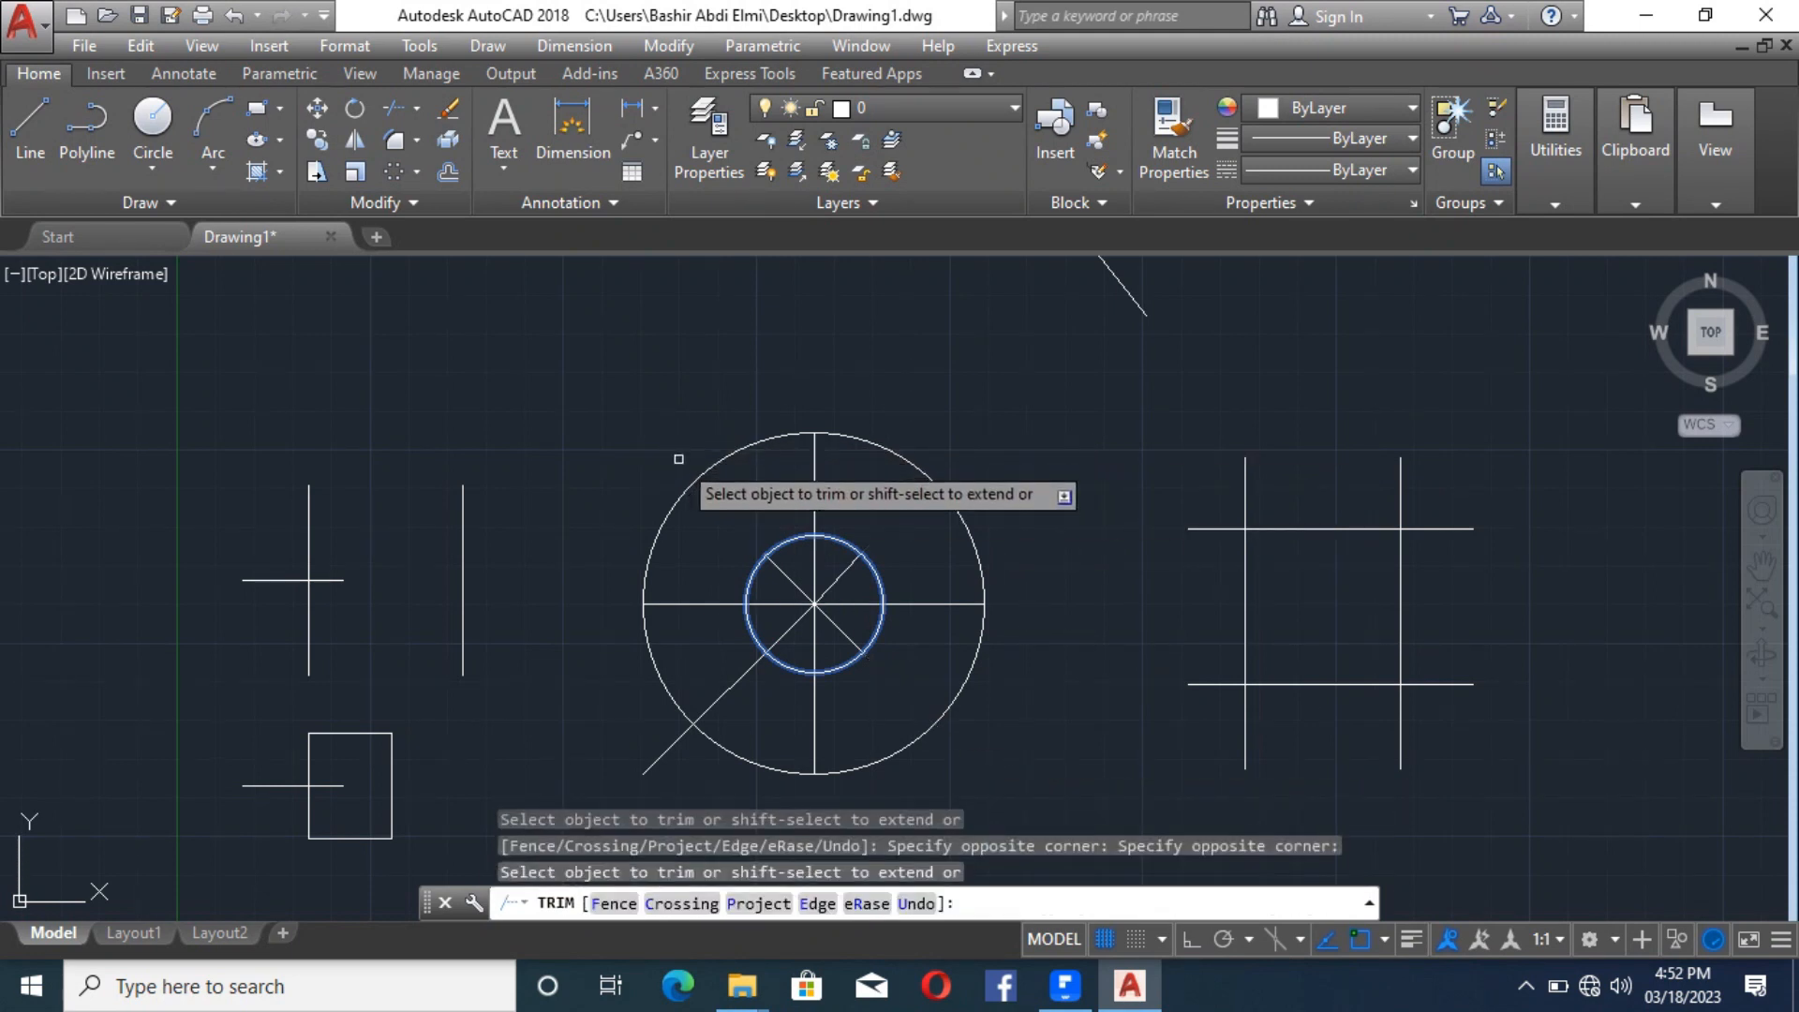
key("ctrl+z")
key("ctrl+z")
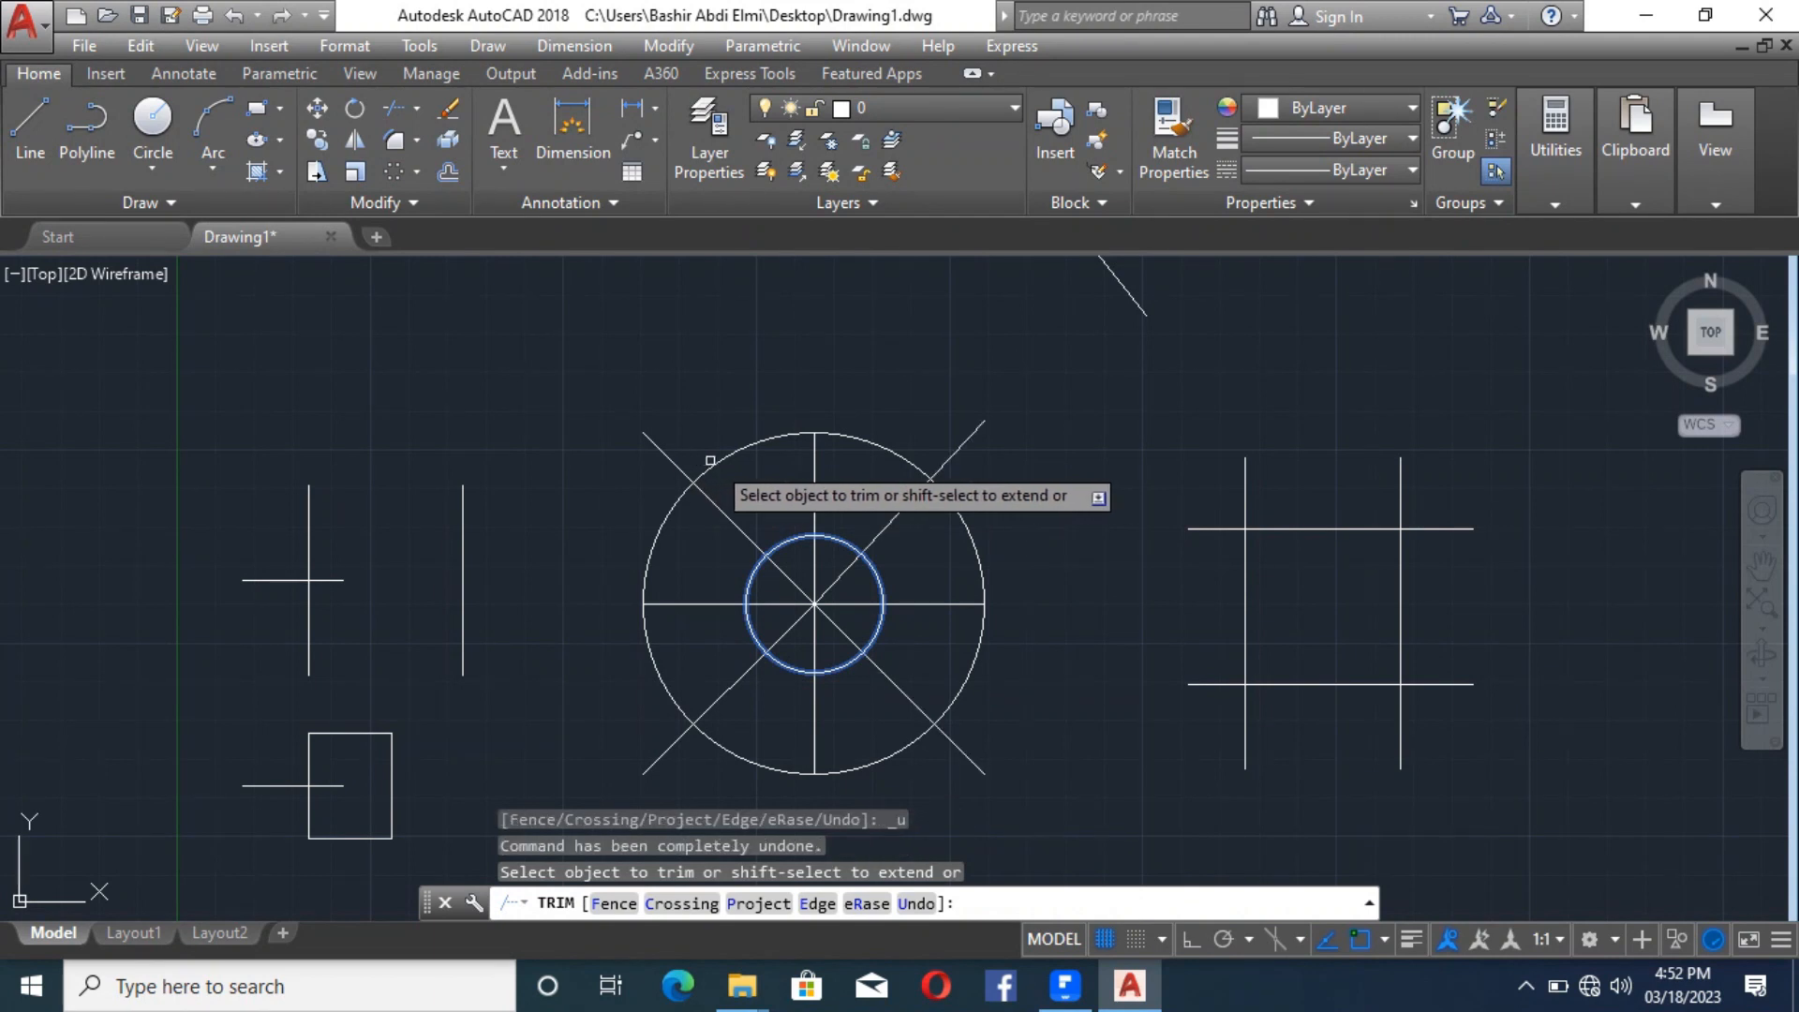
key("Escape")
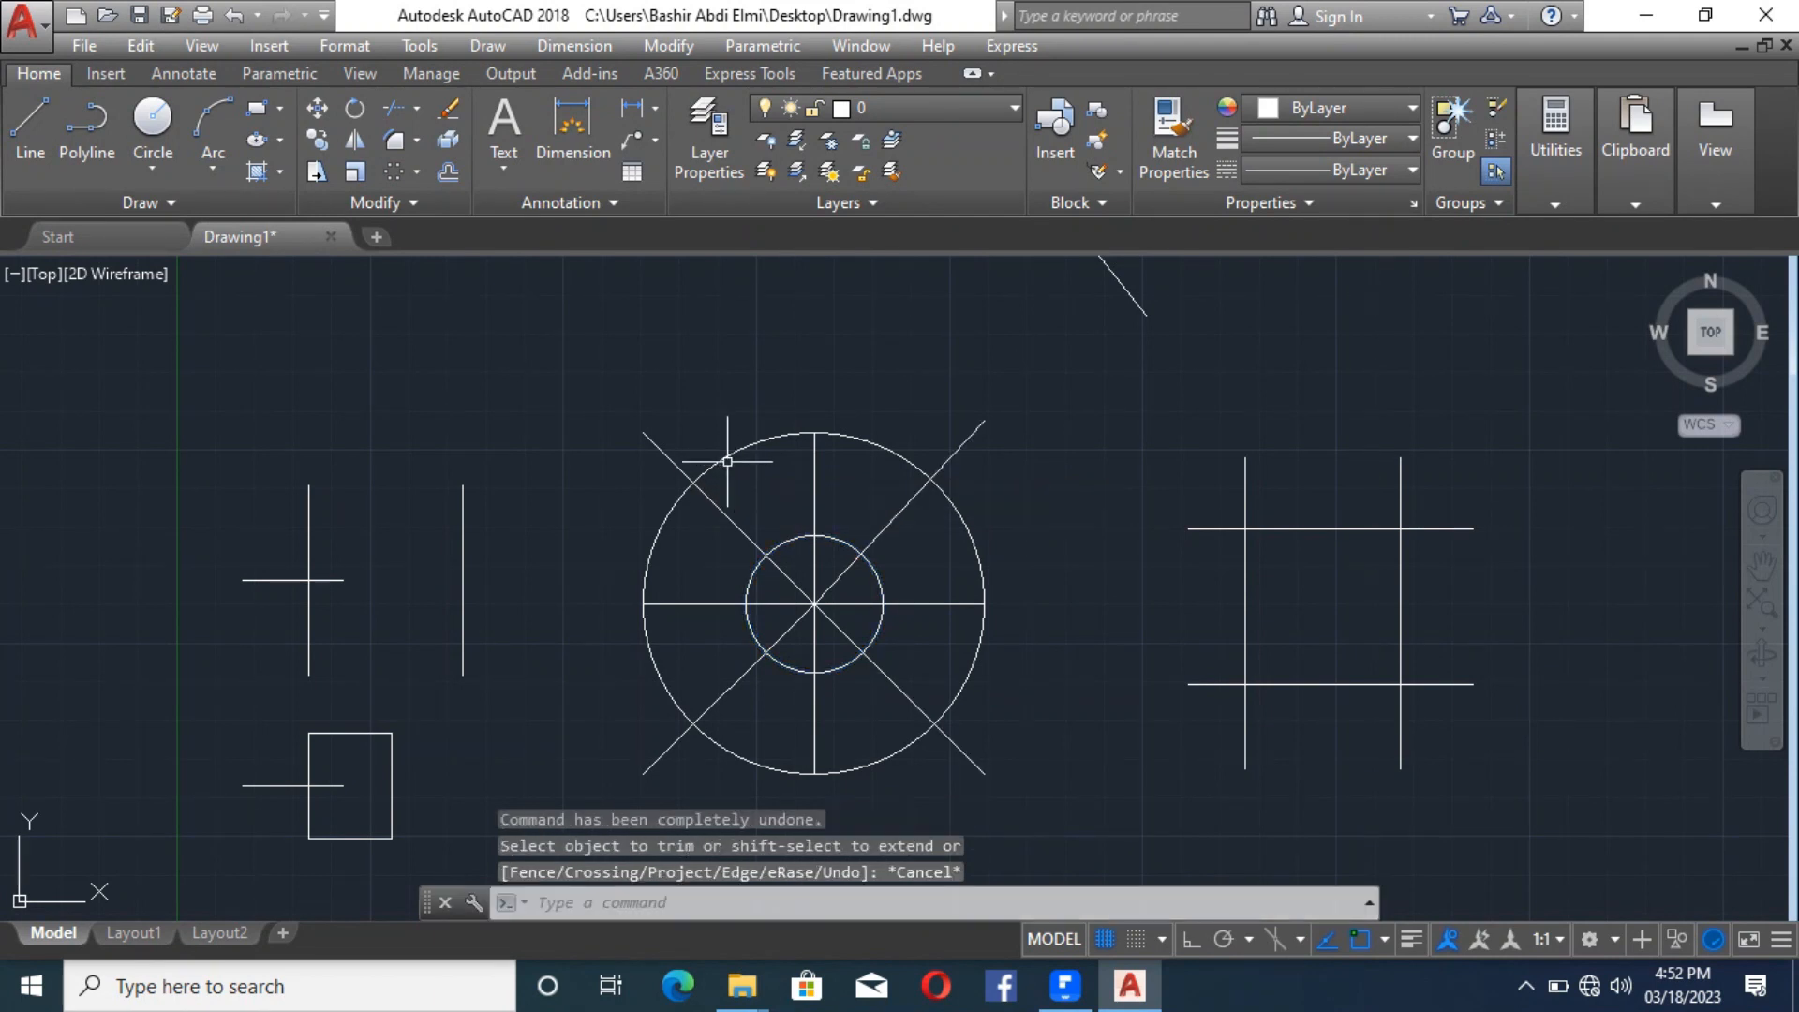
Step: Trim the diagonal lines inside the outer circle using only that circle as the cutting edge, undo these trims and leave Trim
left_click(394, 109)
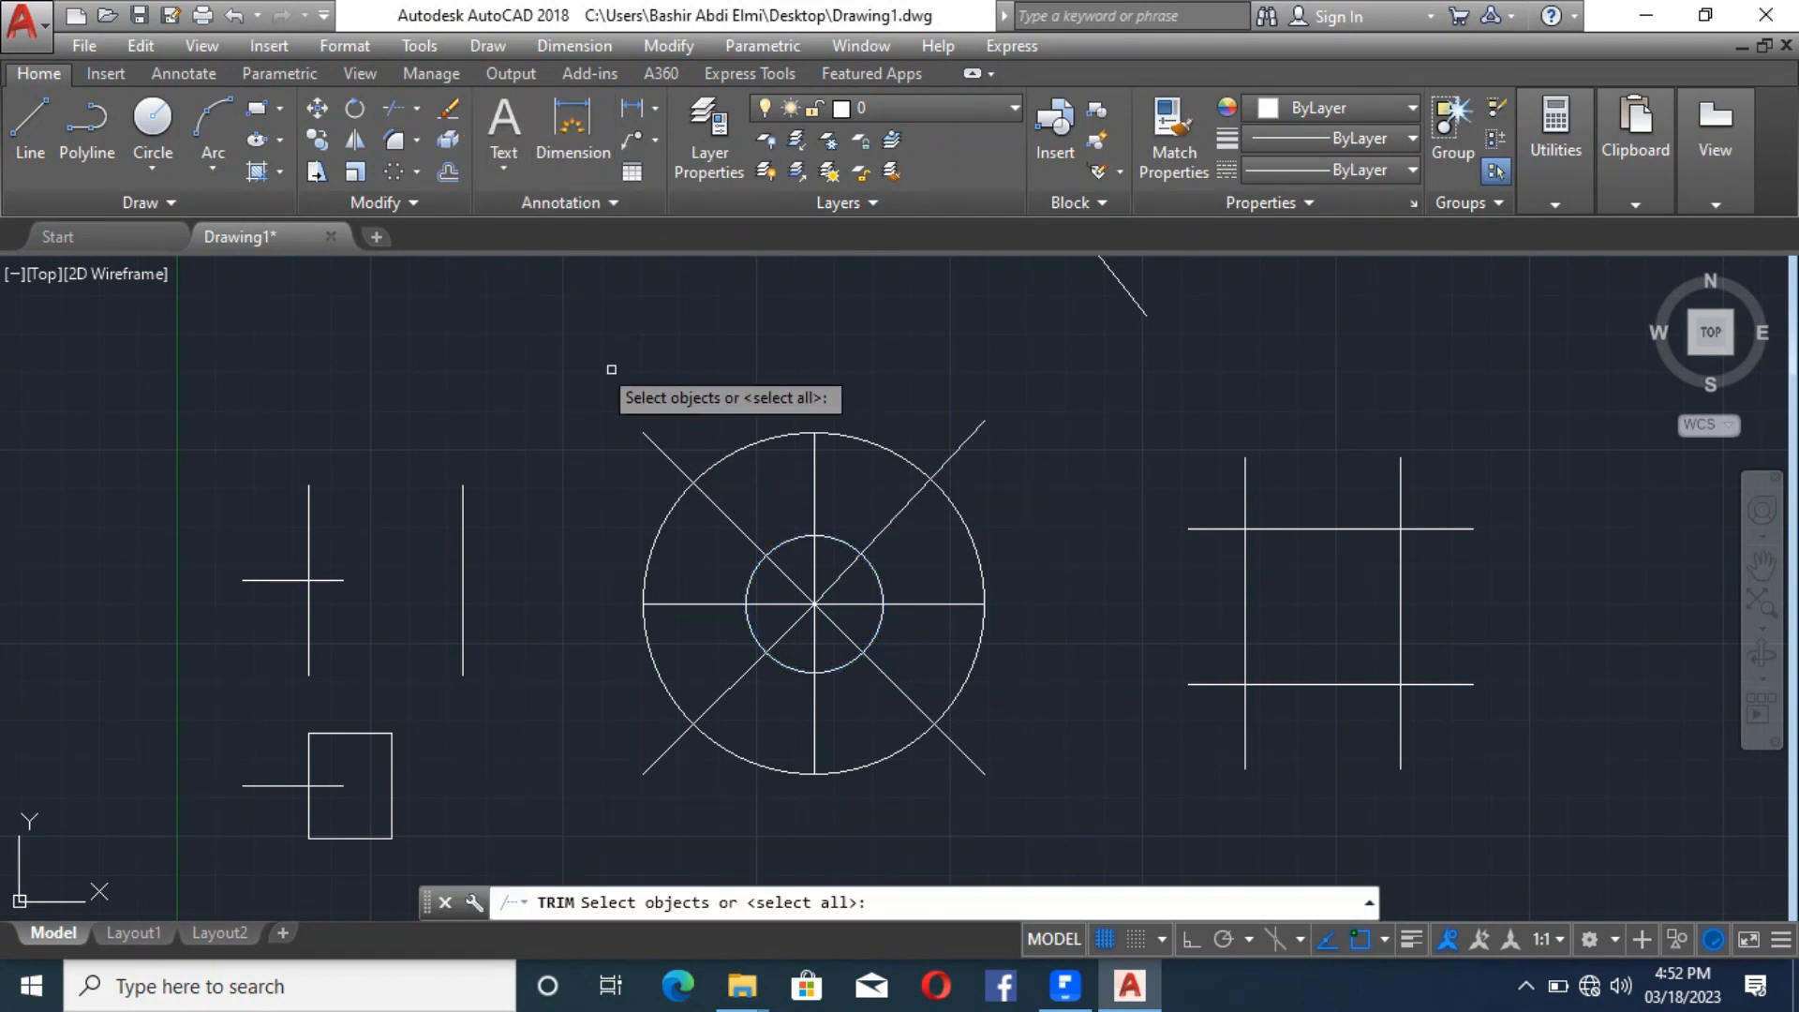
left_click(867, 441)
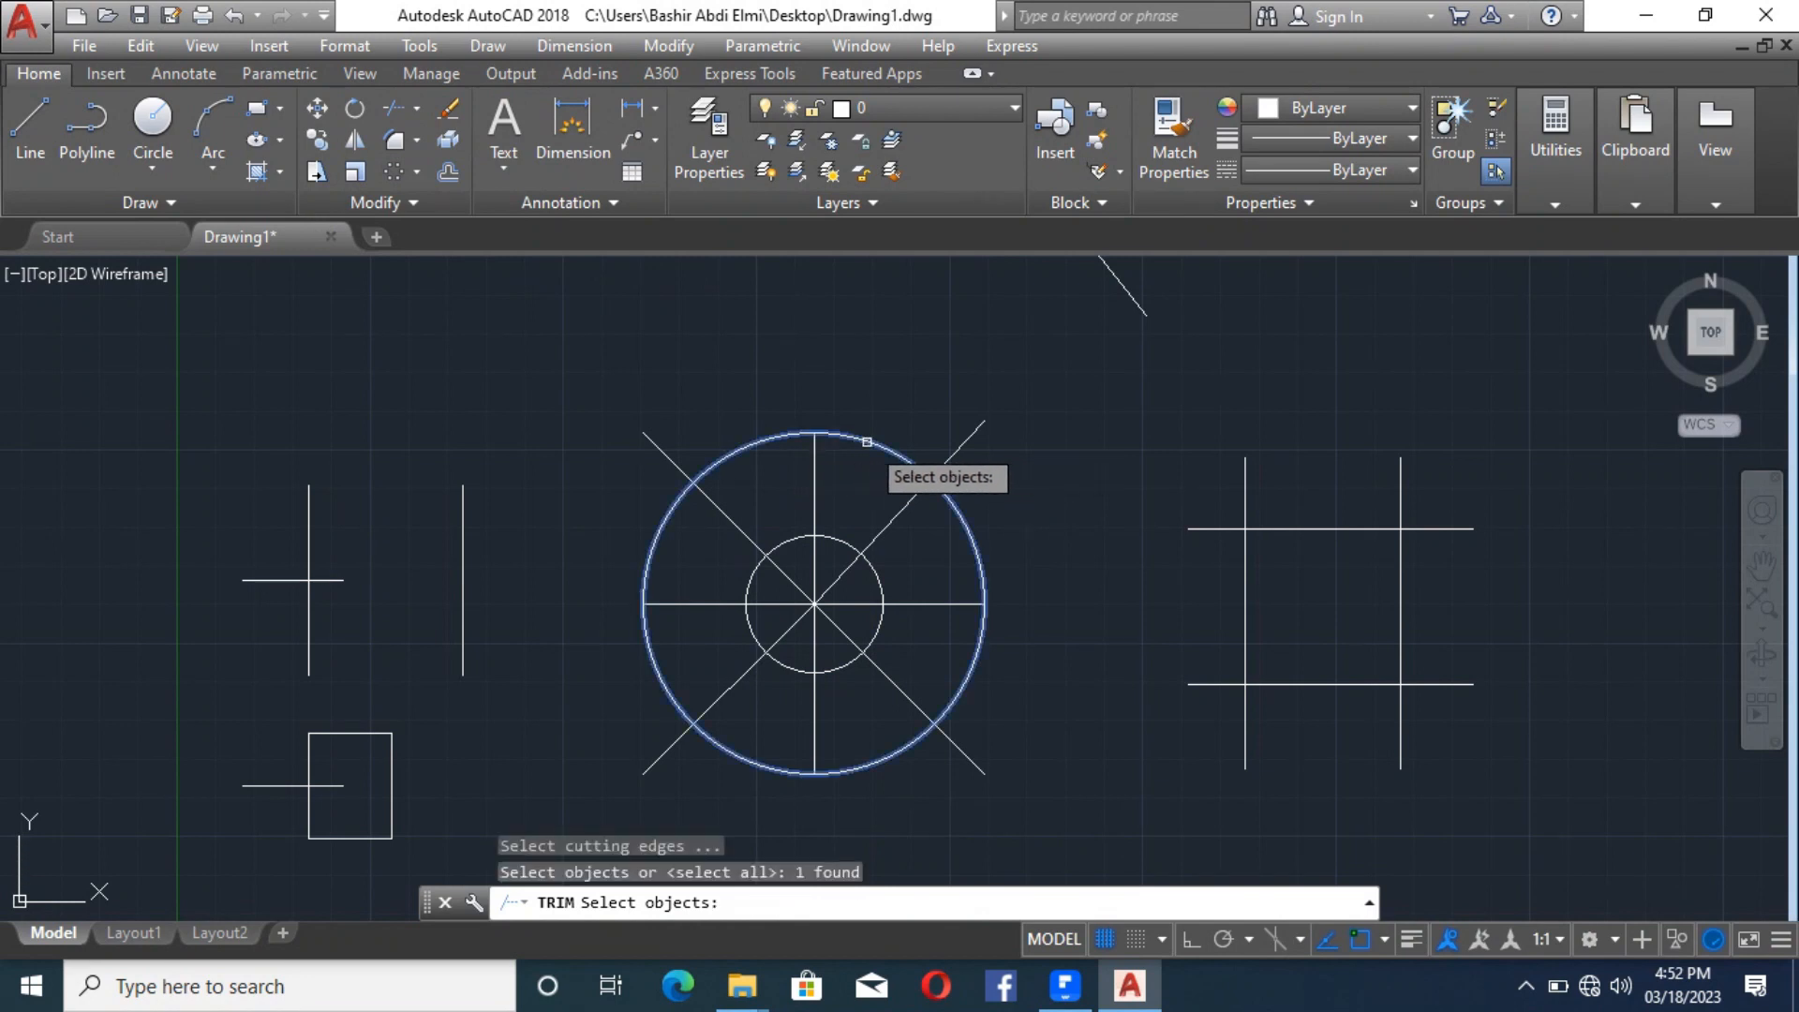
key("Return")
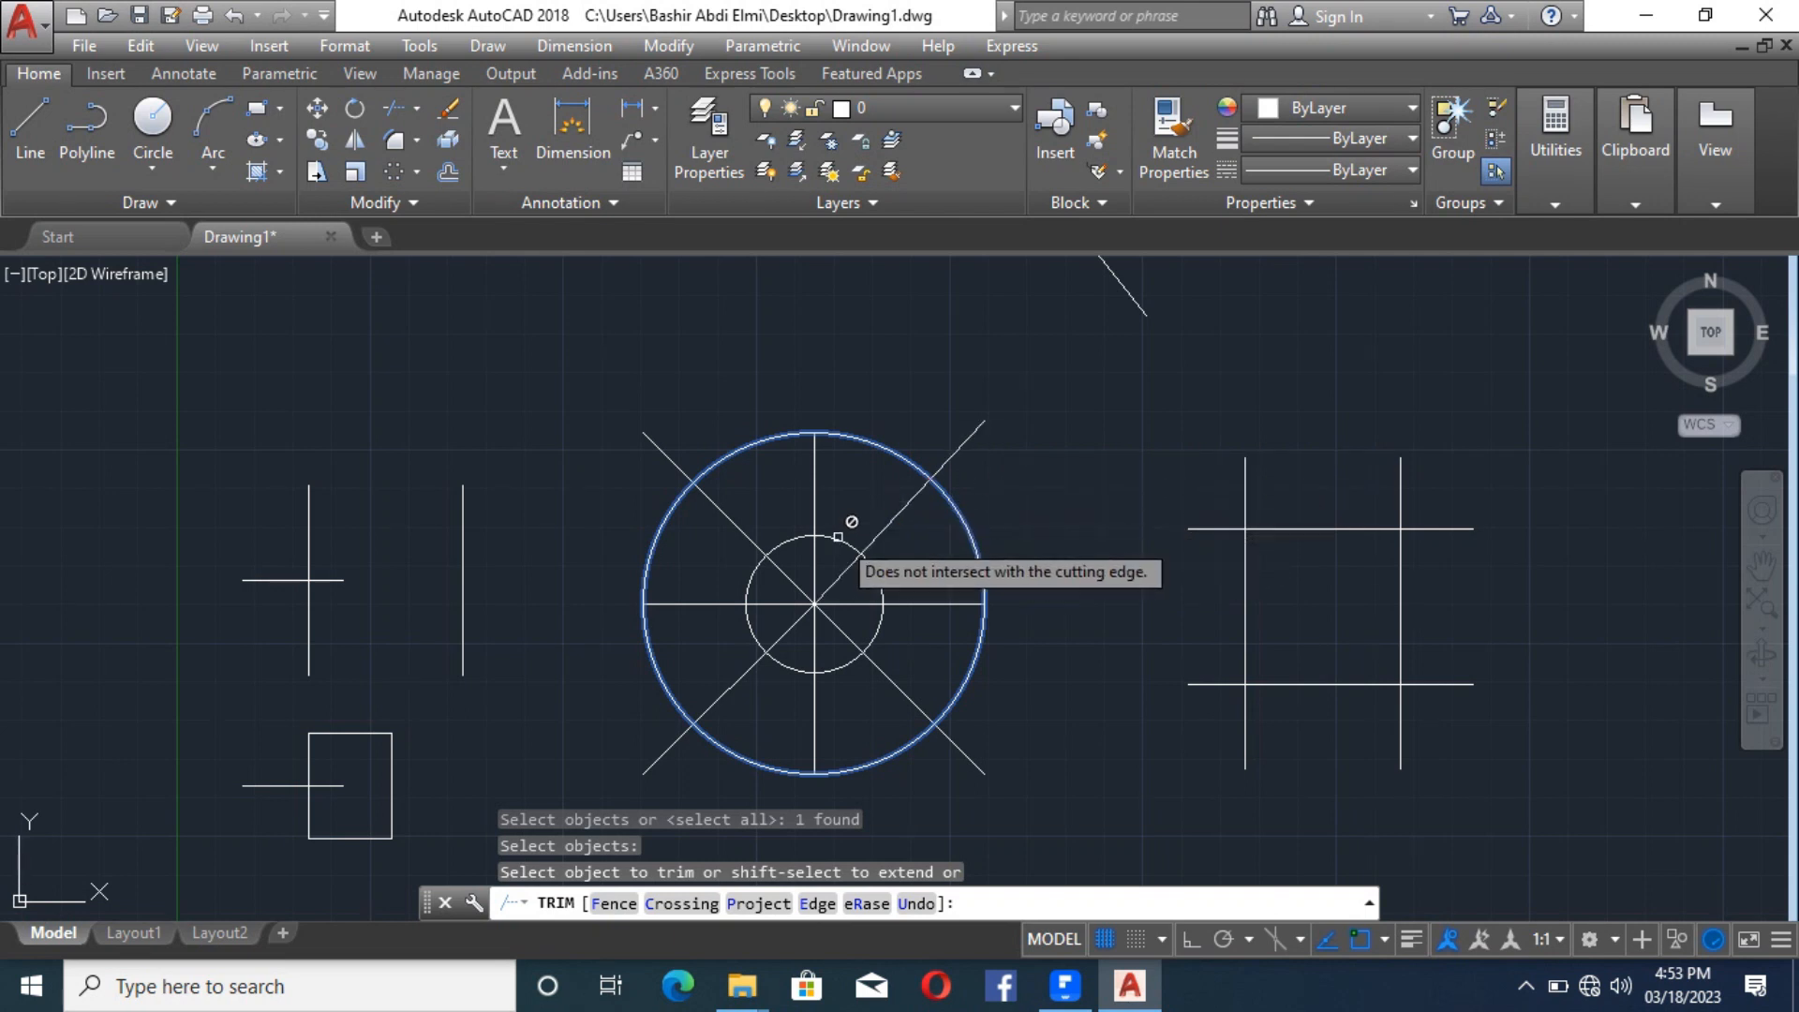
left_click(879, 534)
left_click(748, 531)
left_click(755, 662)
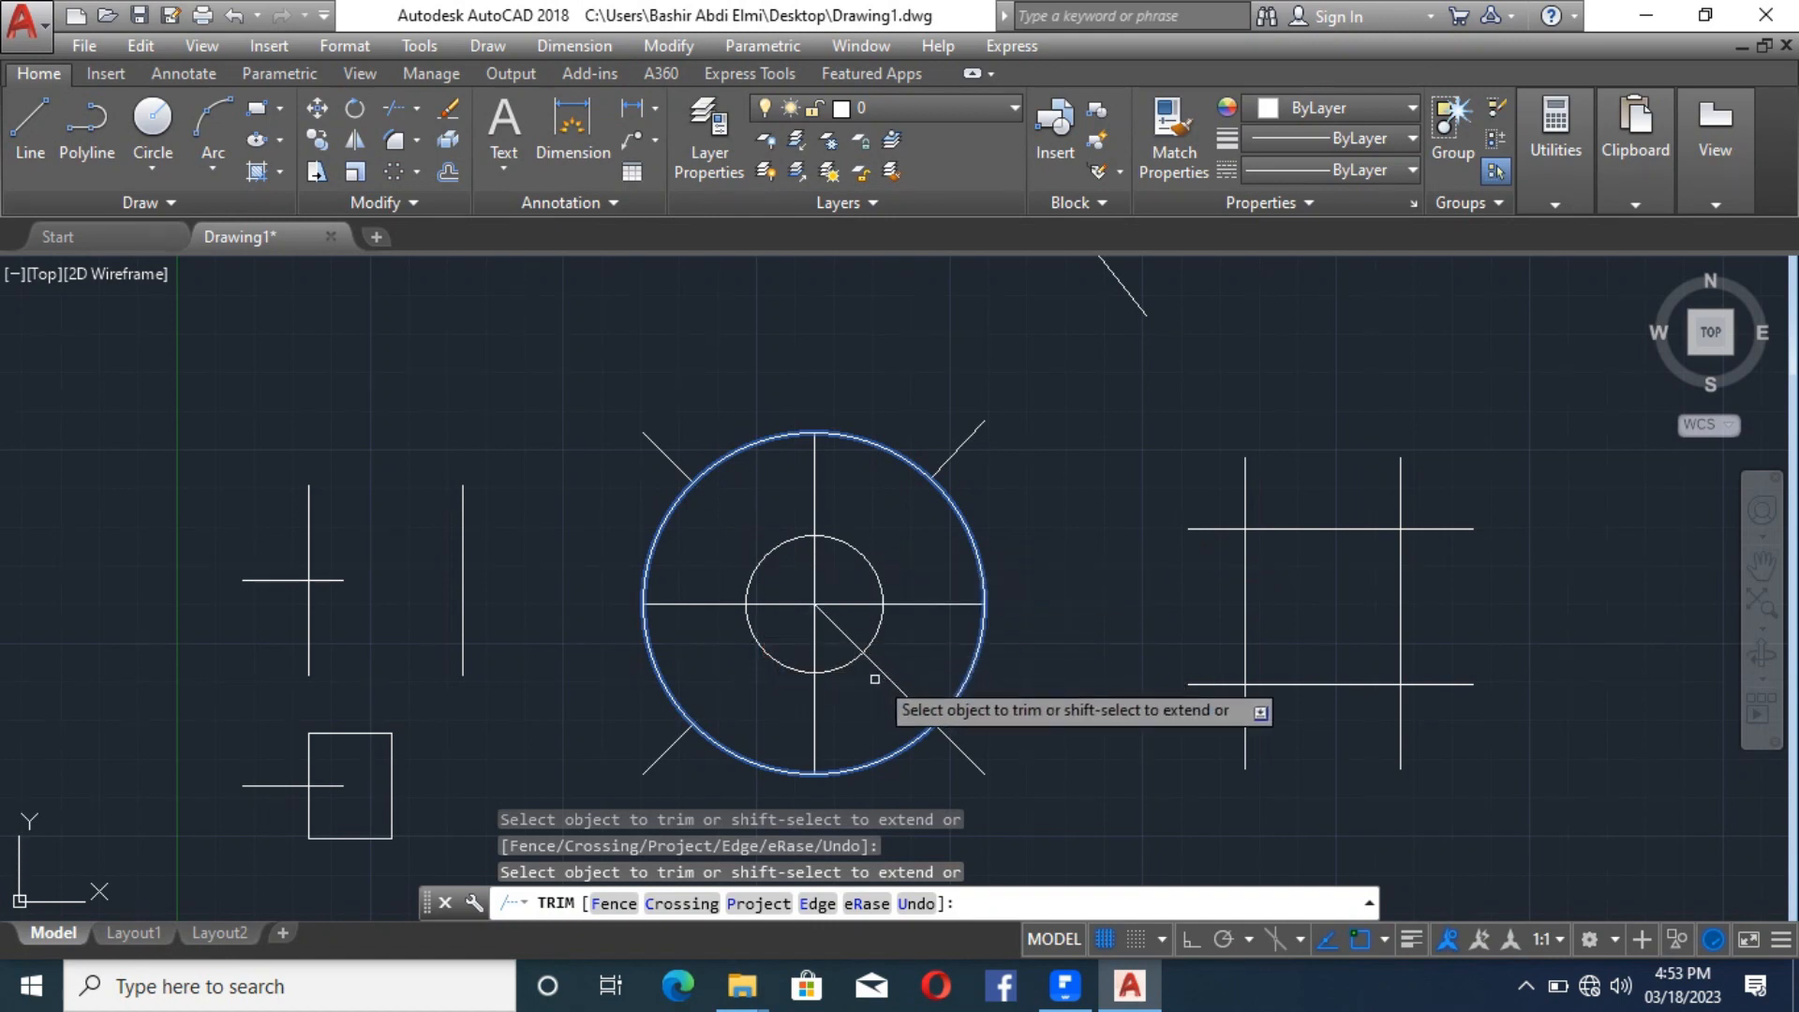
left_click(902, 694)
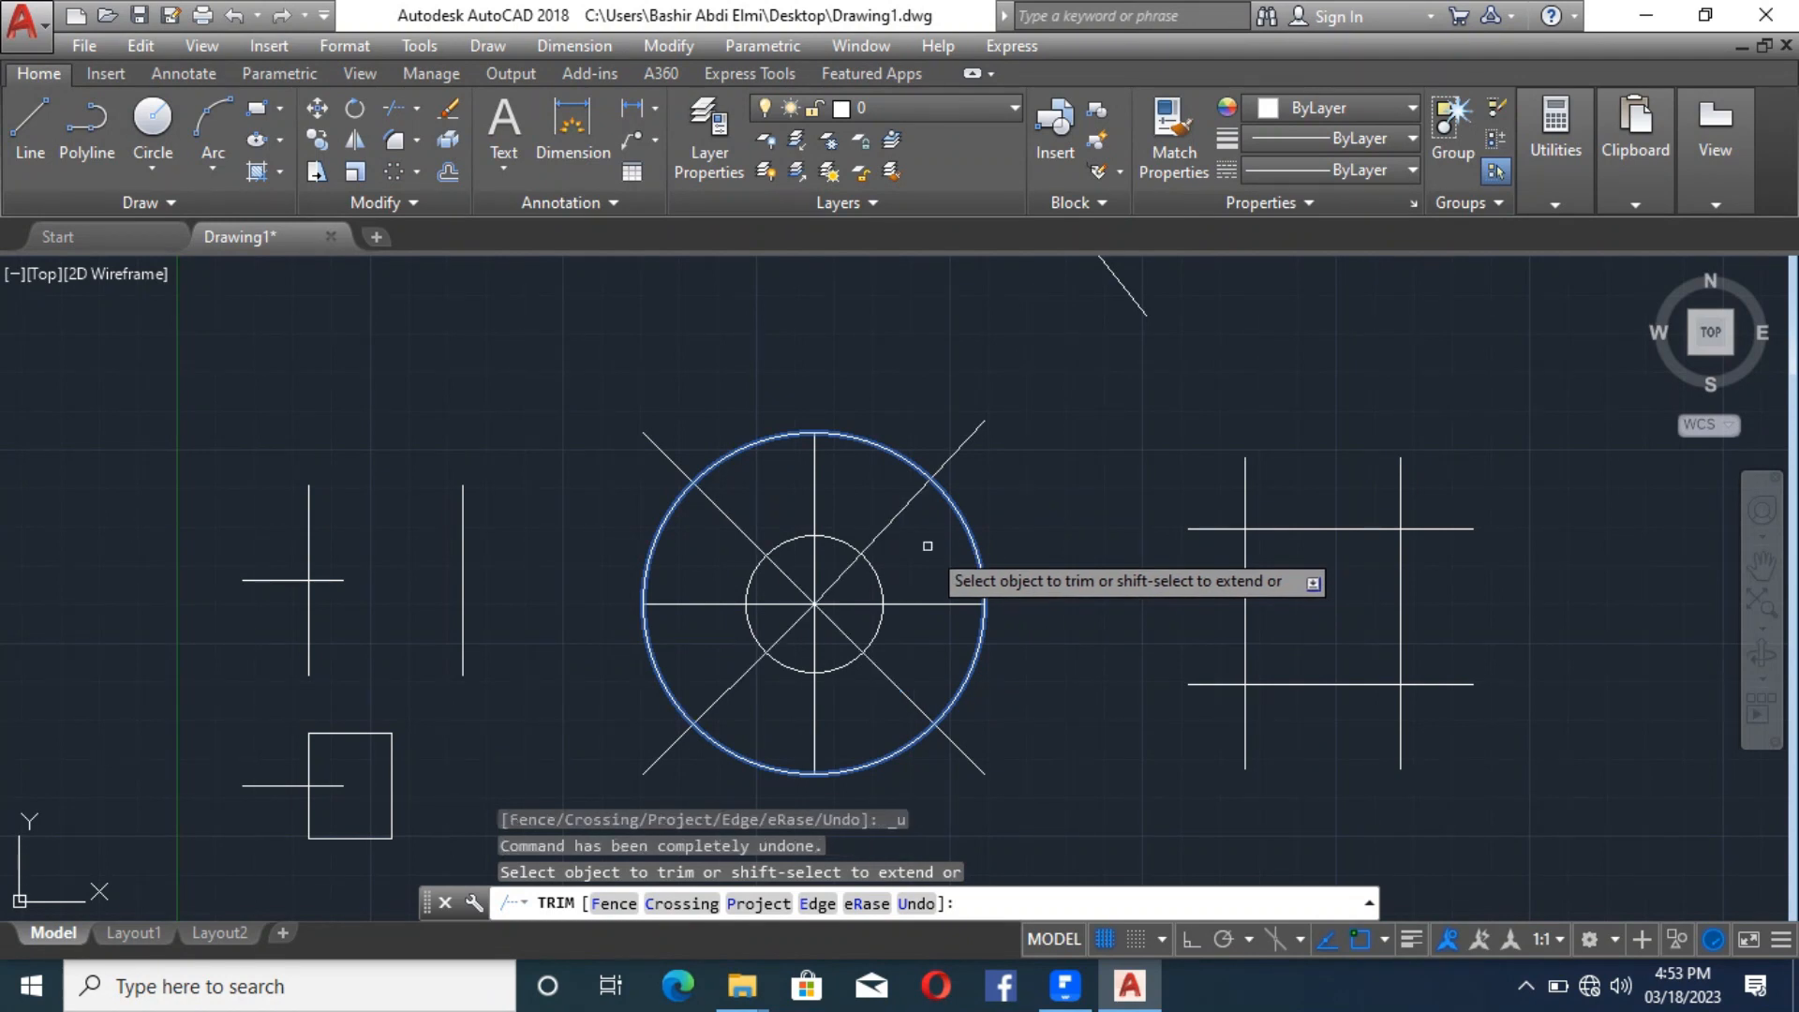
key("Escape")
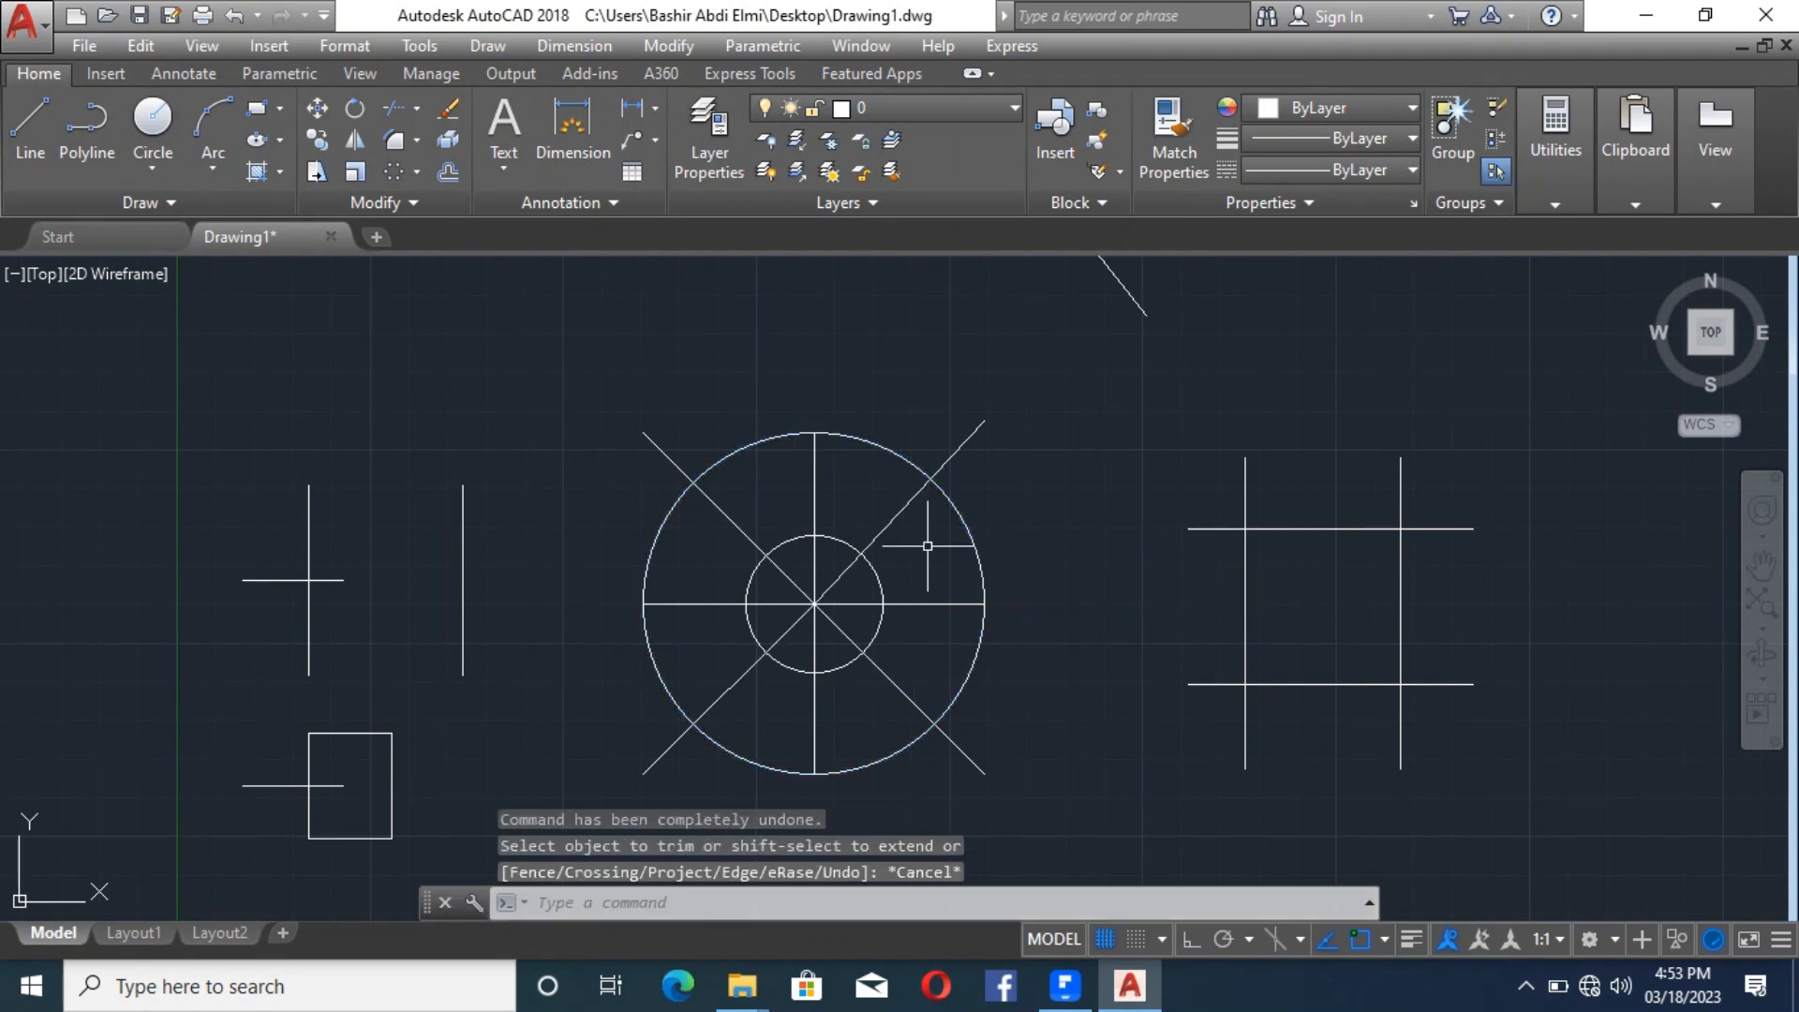
Step: Trim all overhanging line ends around the crossed-line grid with one Fence selection, using all objects as cutting edges, to form a square
left_click(386, 110)
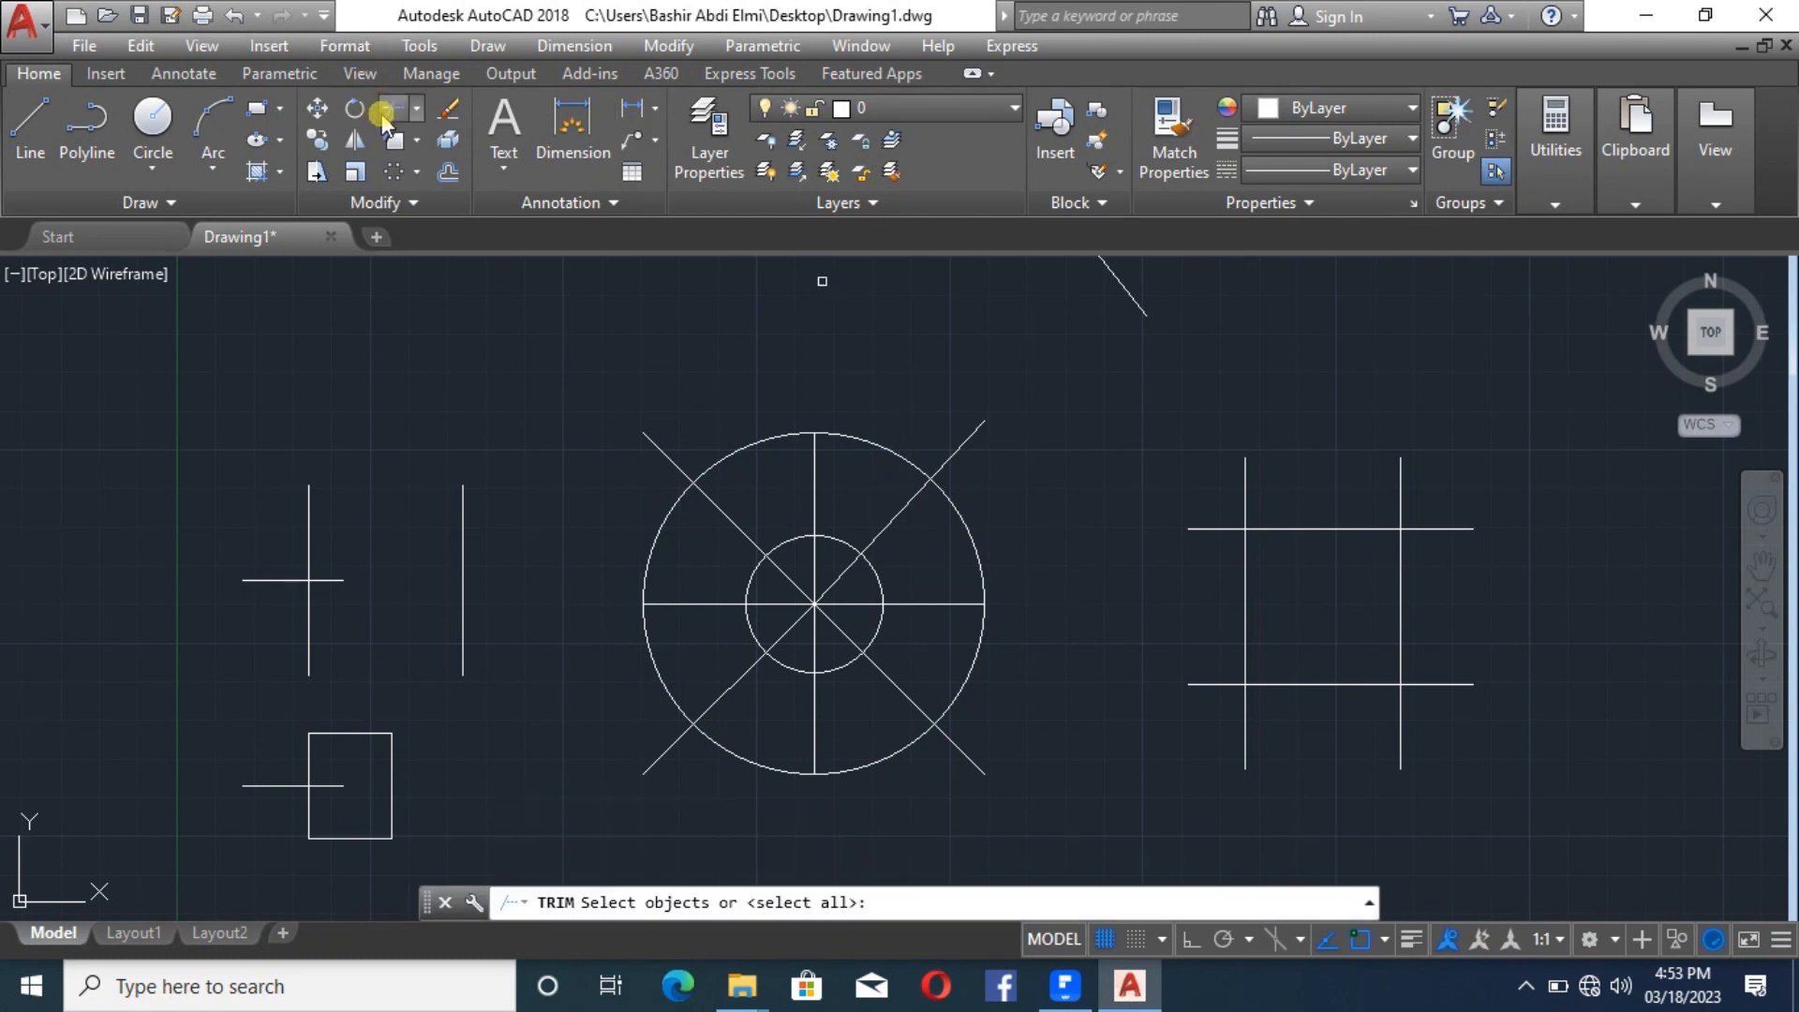
key("Return")
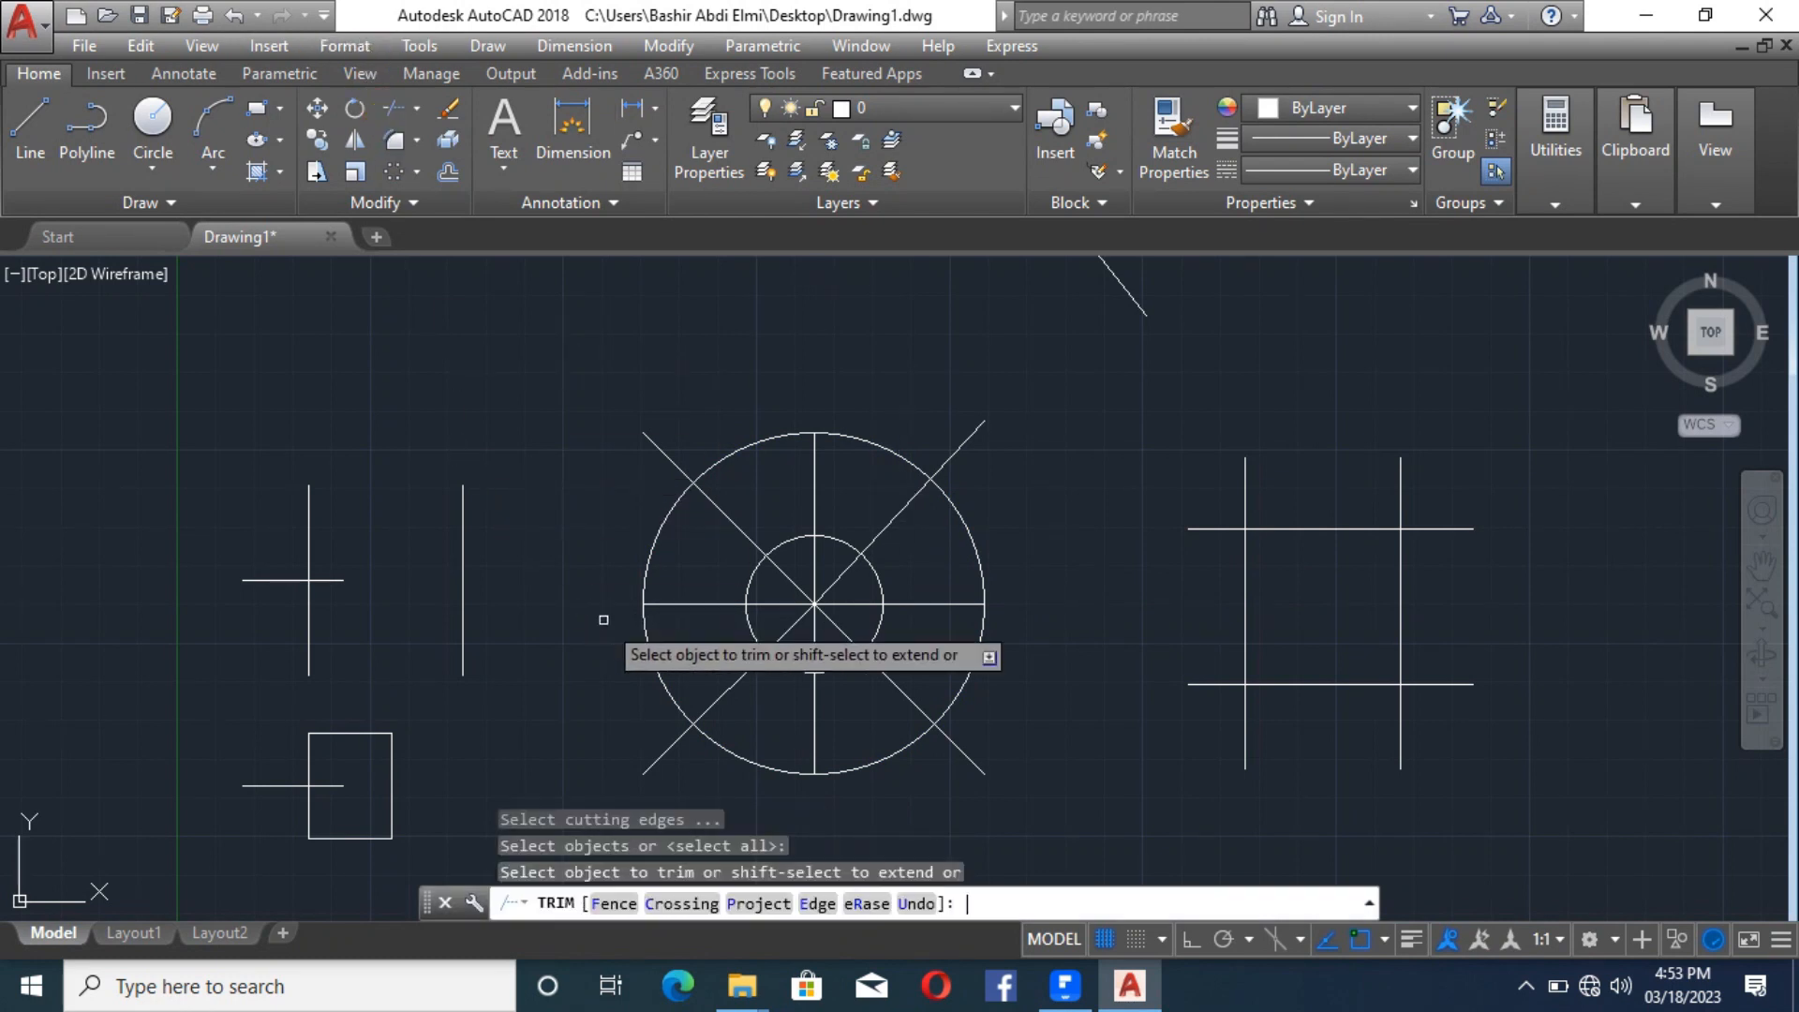
left_click(614, 903)
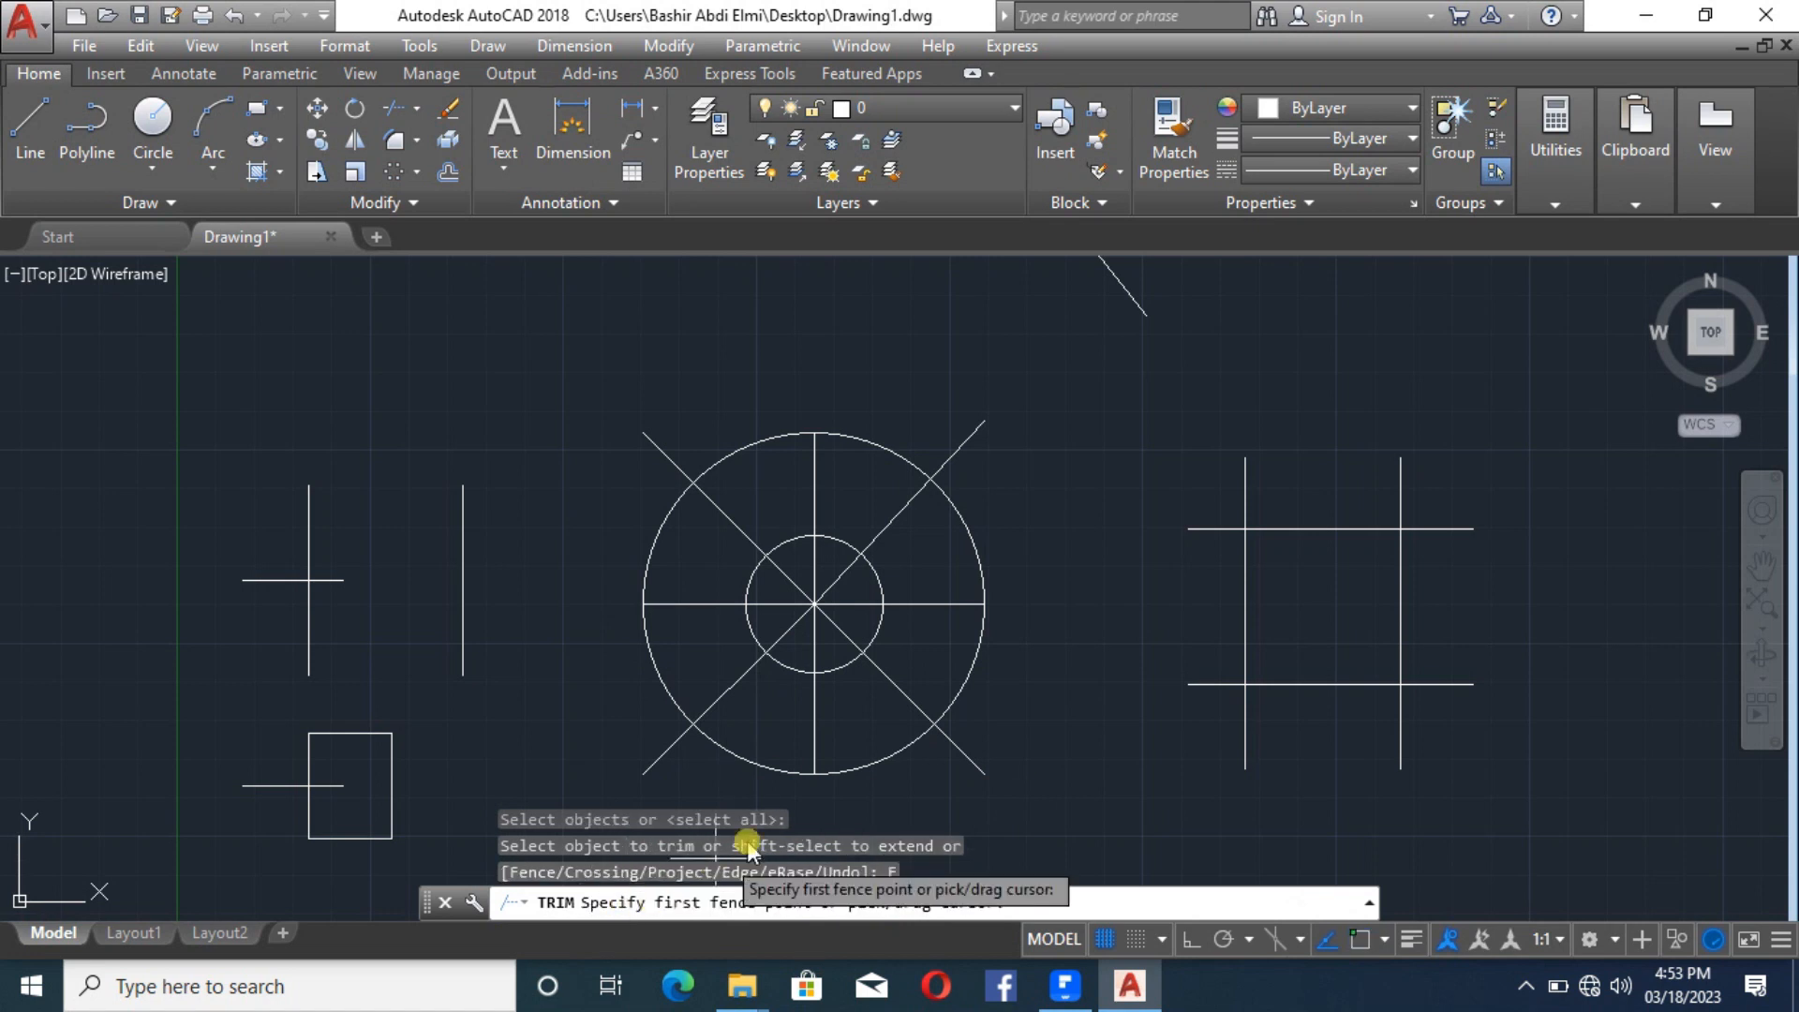
left_click(1191, 596)
left_click(1198, 539)
left_click(1209, 518)
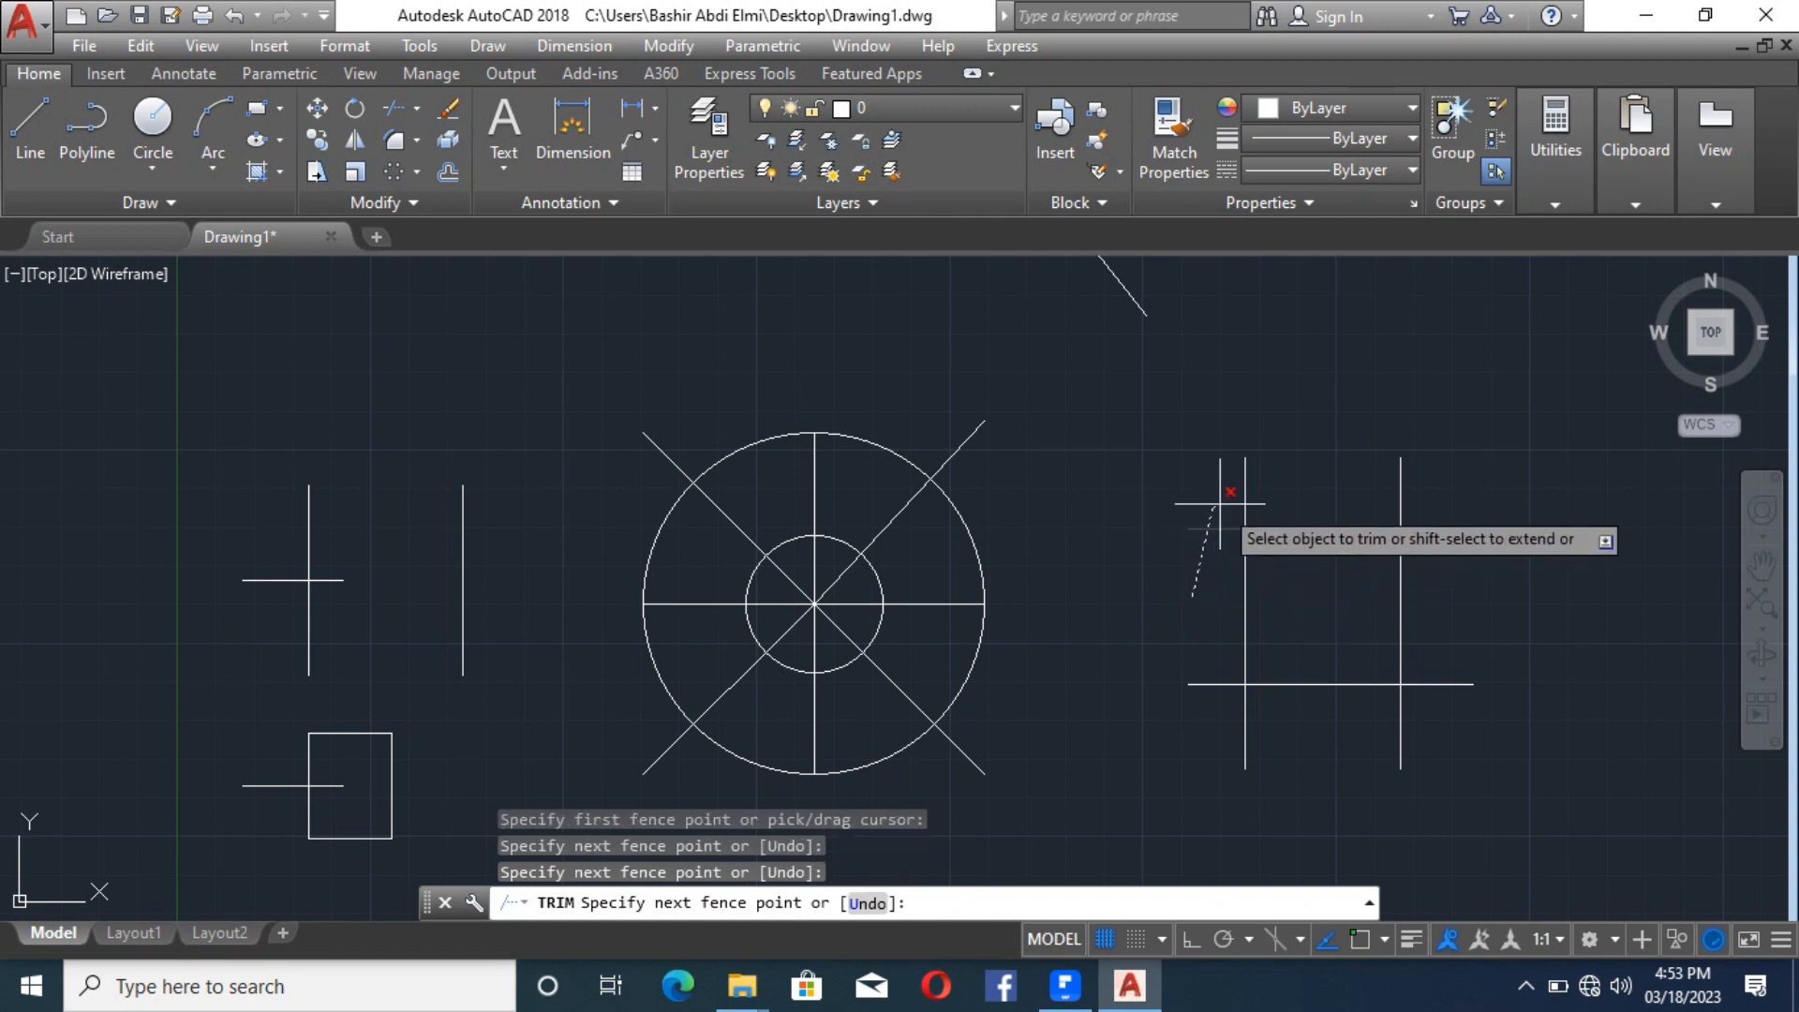
left_click(1257, 483)
left_click(1415, 490)
left_click(1464, 510)
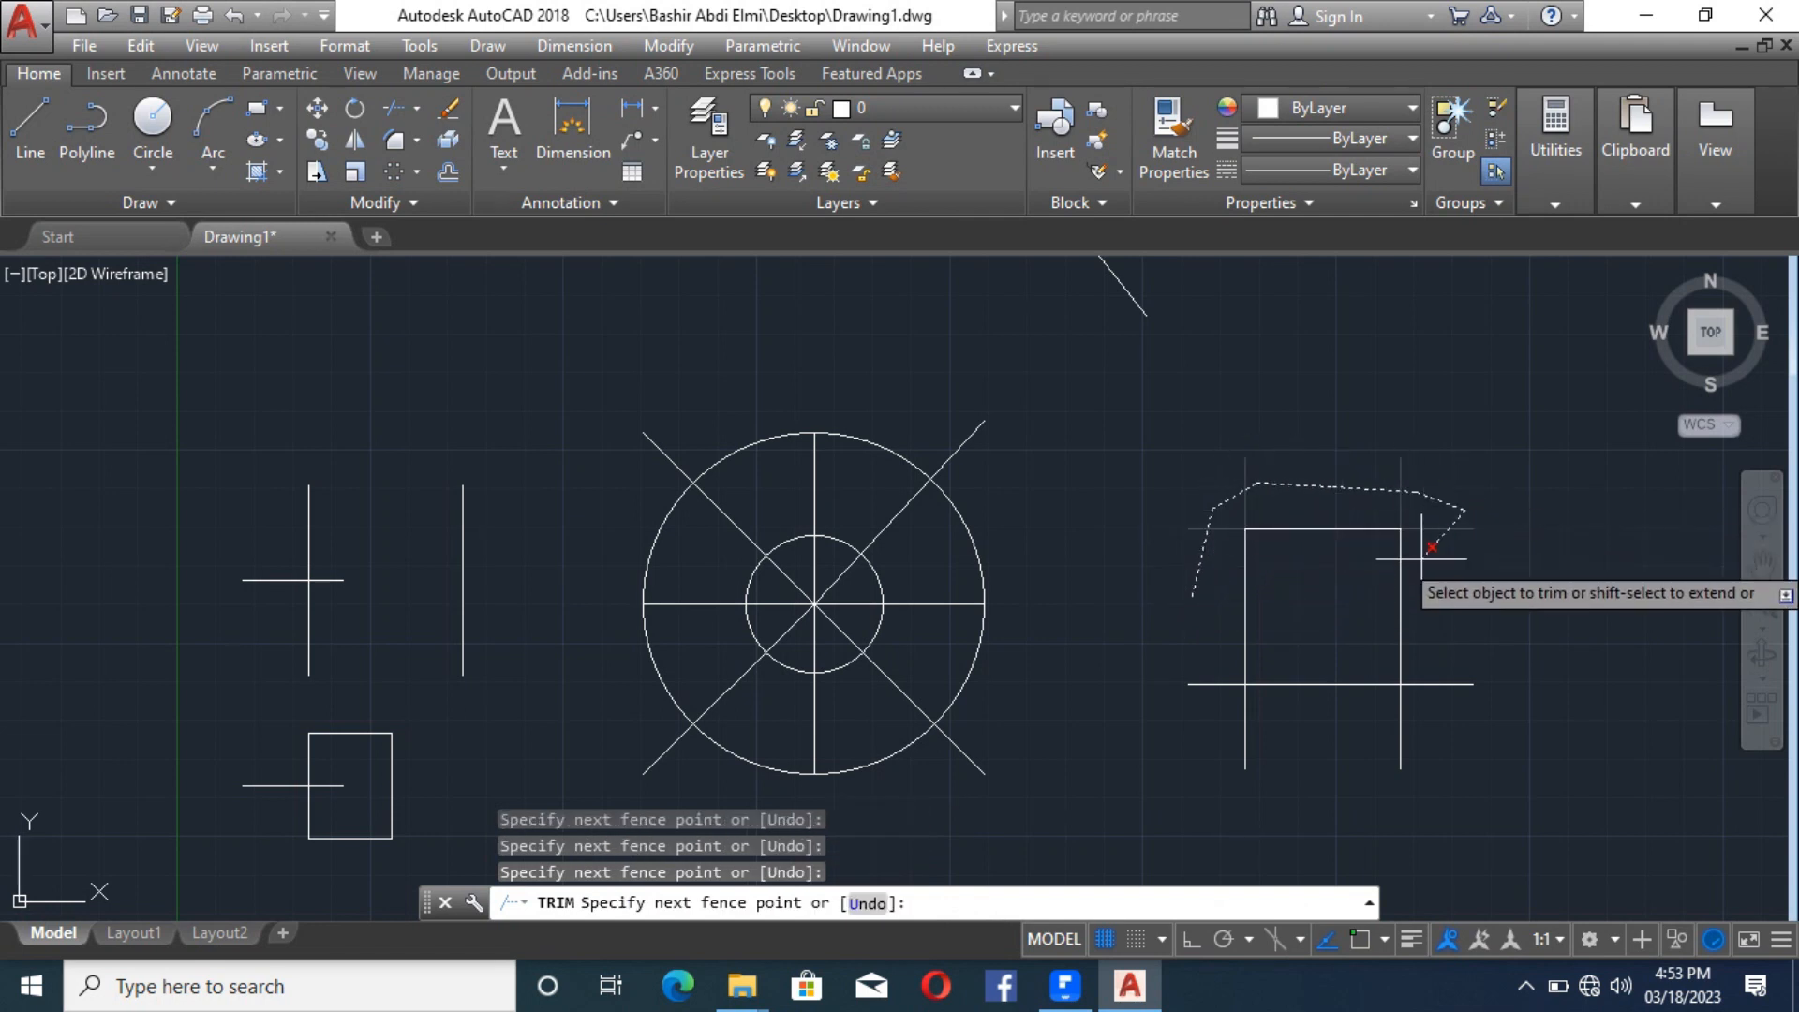
left_click(1423, 568)
left_click(1431, 745)
left_click(1223, 747)
left_click(1206, 695)
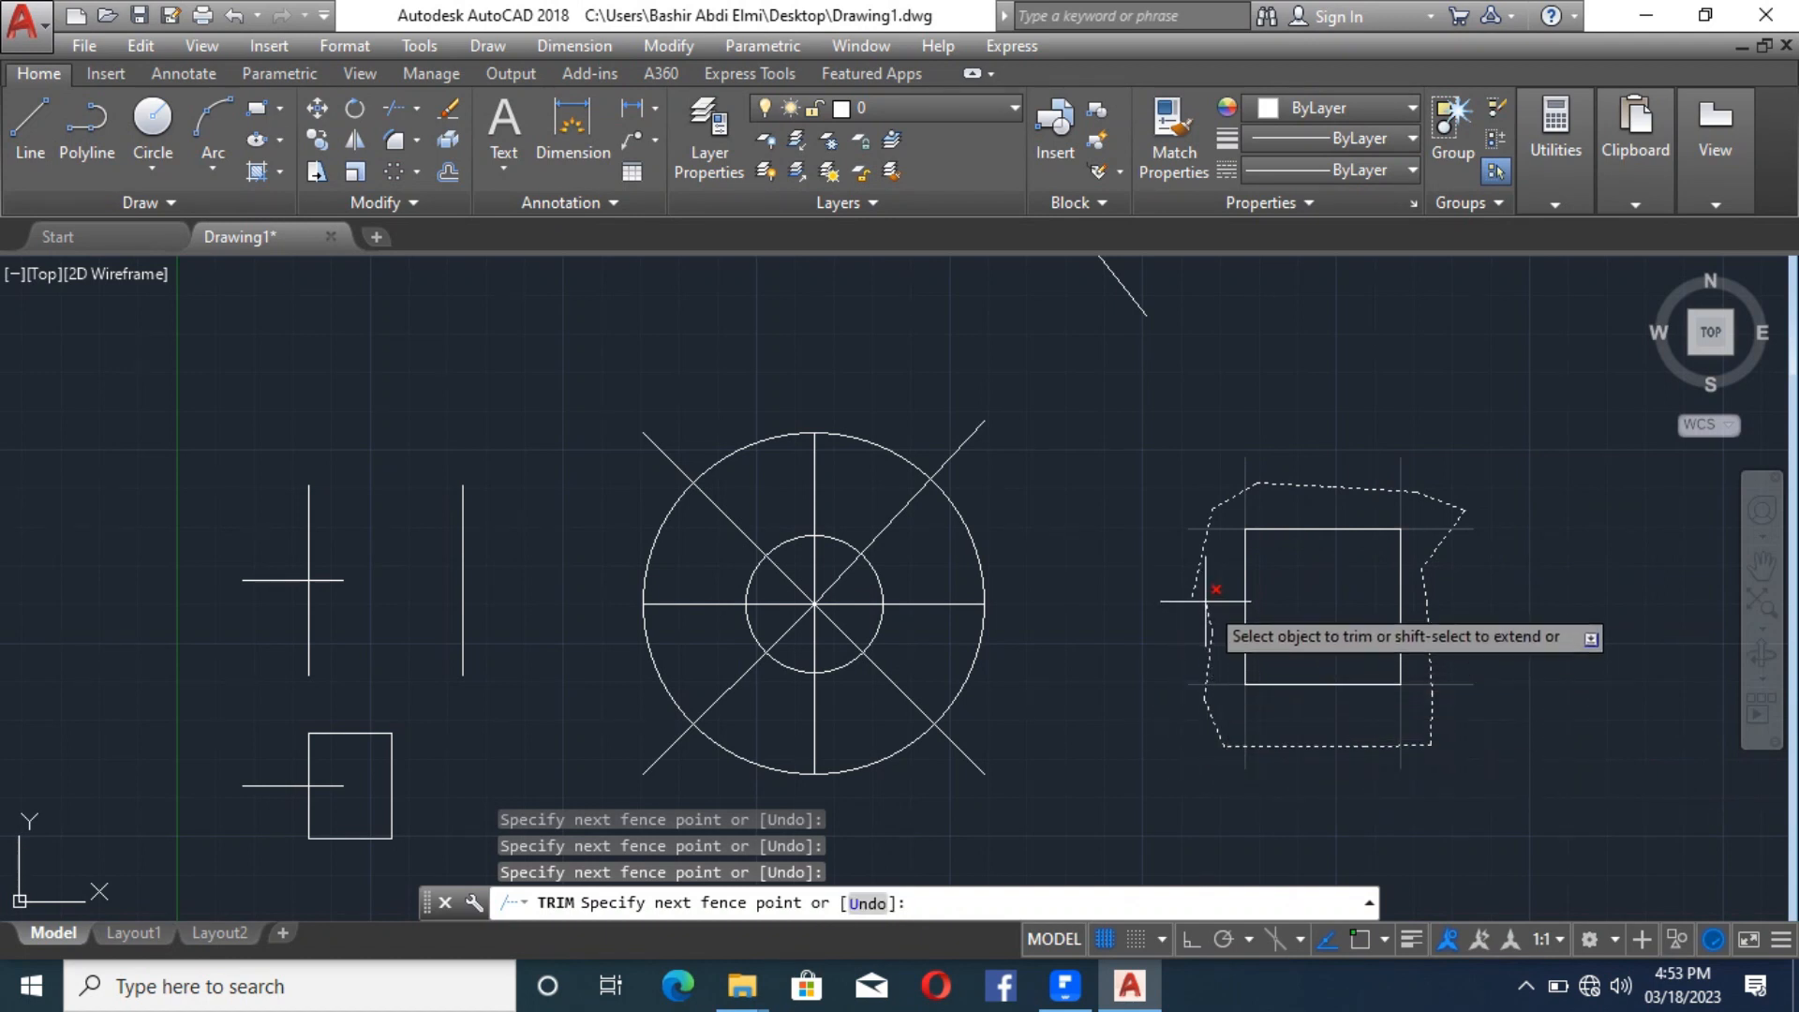
left_click(1206, 600)
key("Return")
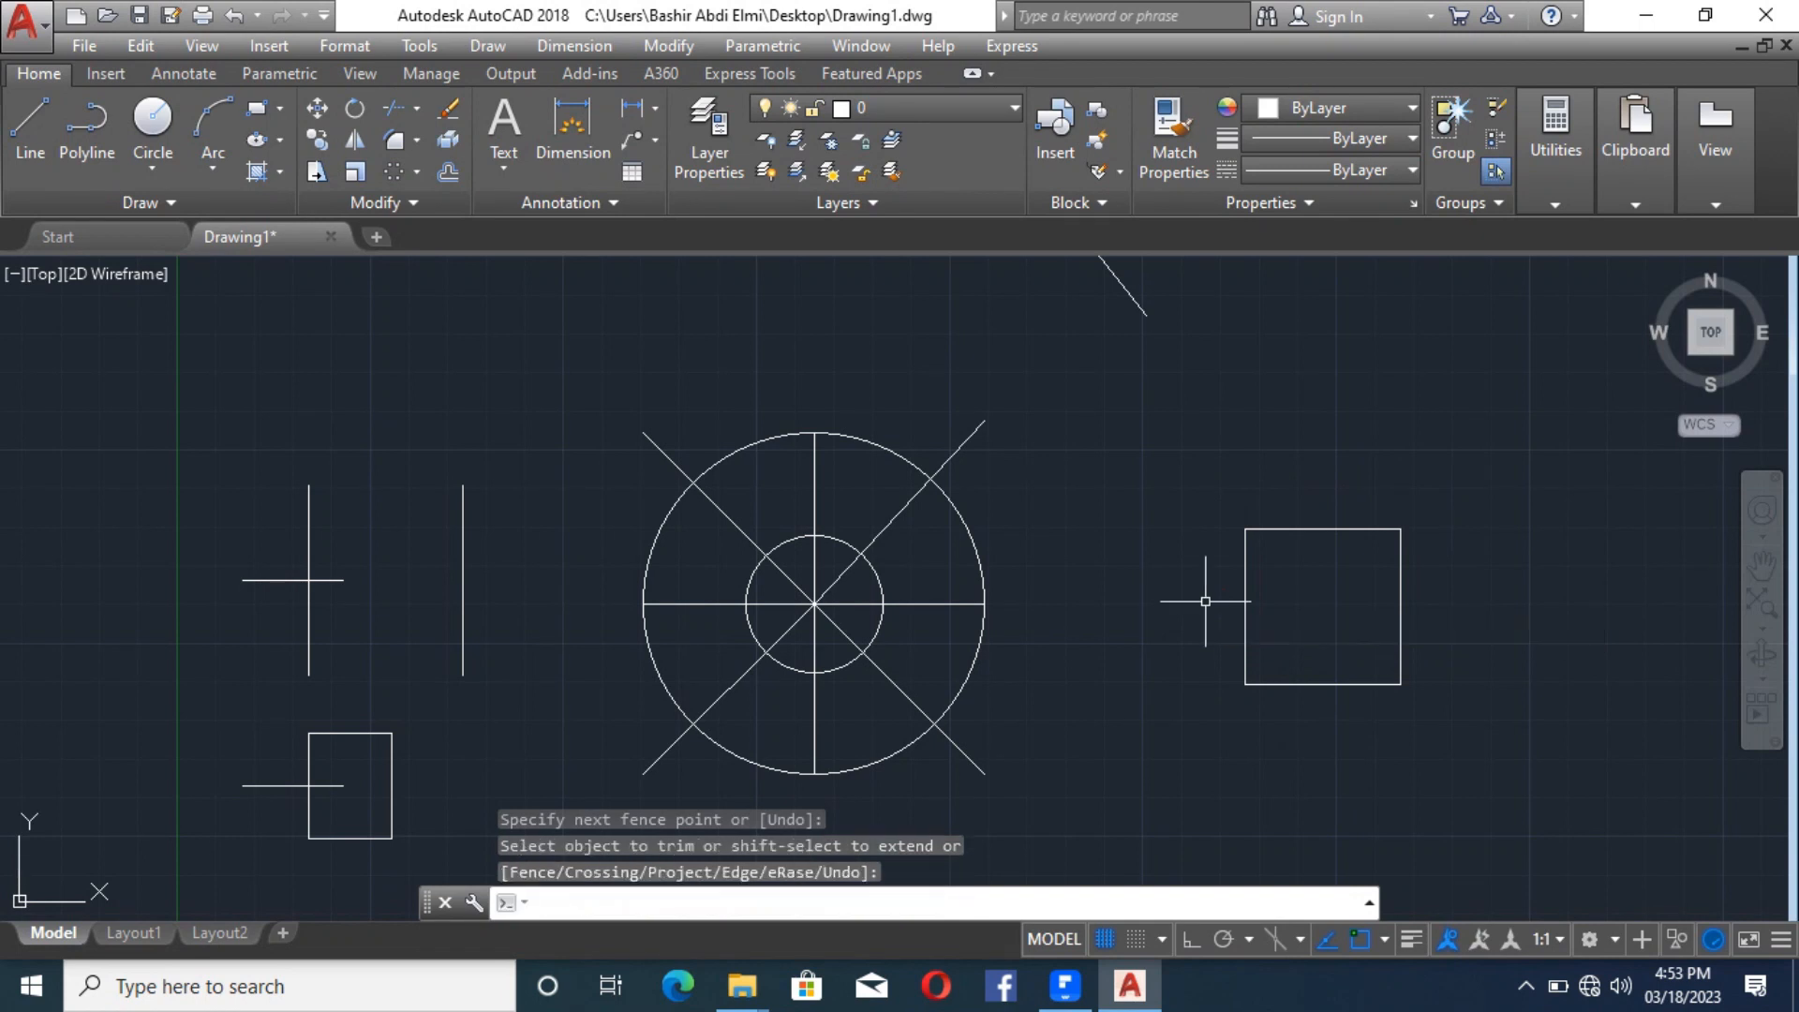
Step: Run a Trim fence around the outer circle across the protruding ends of the diagonals, using all objects as cutting edges
key("Return")
key("Return")
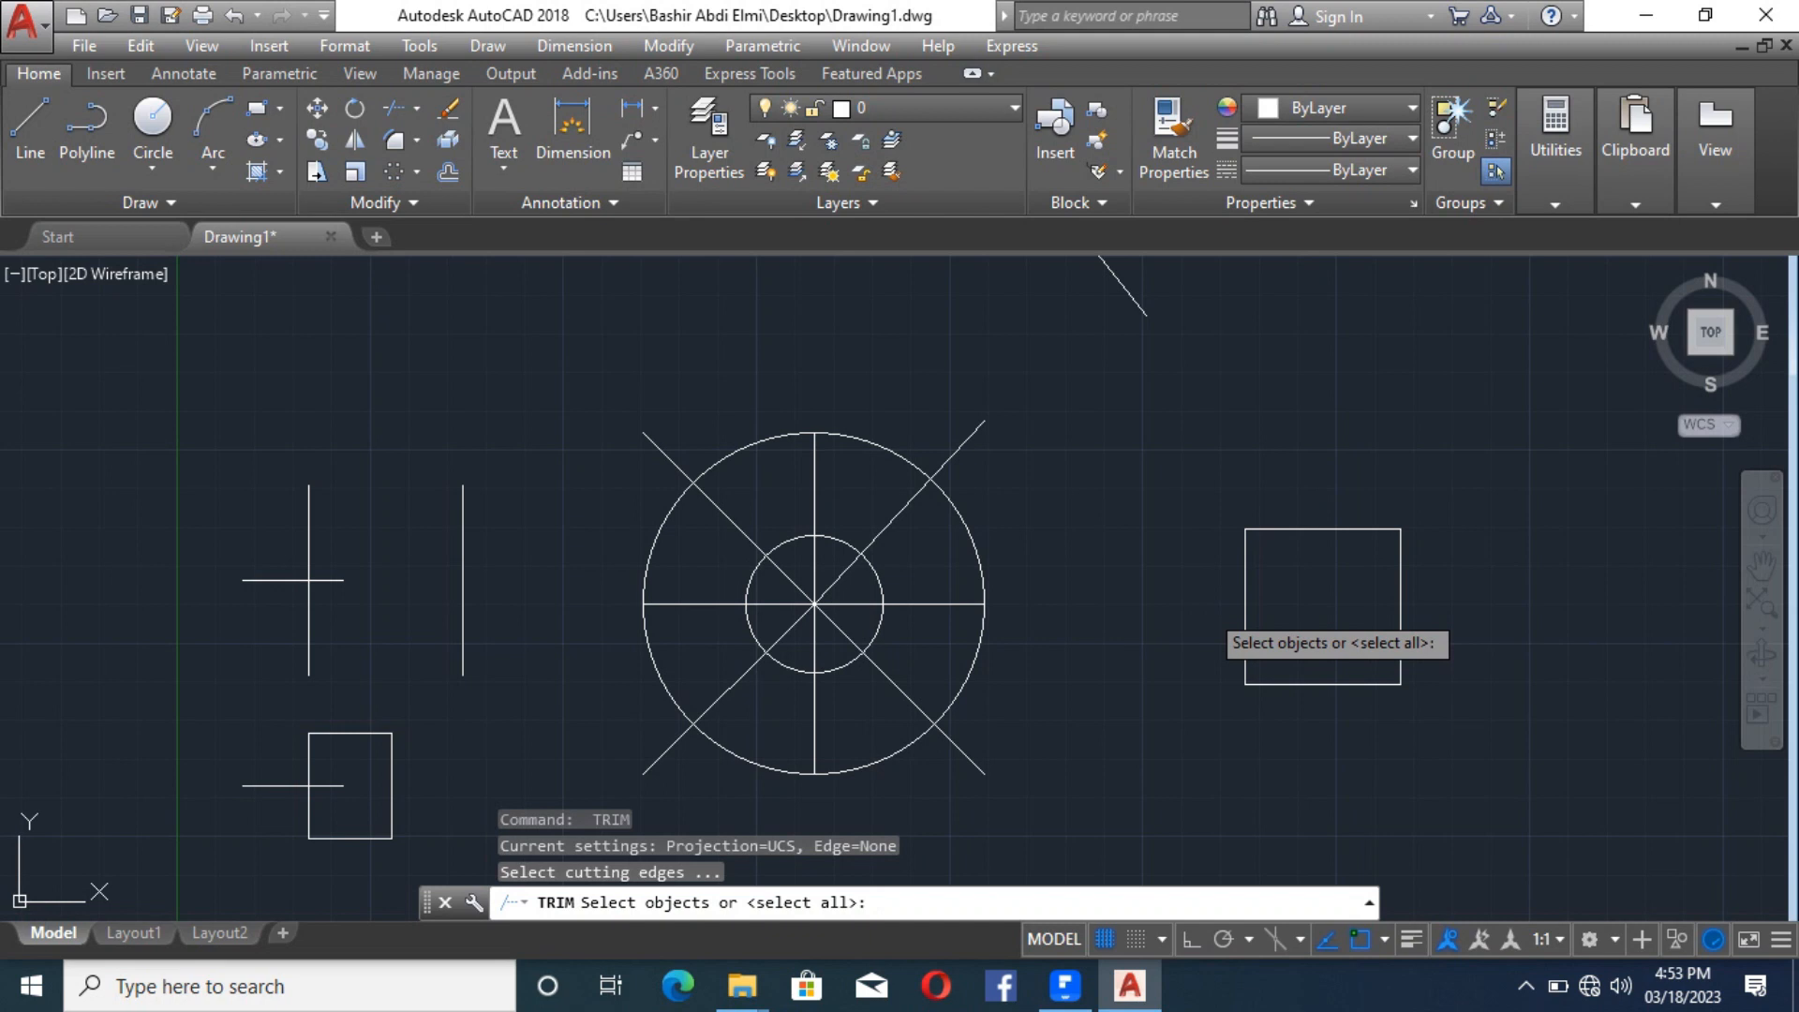
key("Return")
left_click(615, 902)
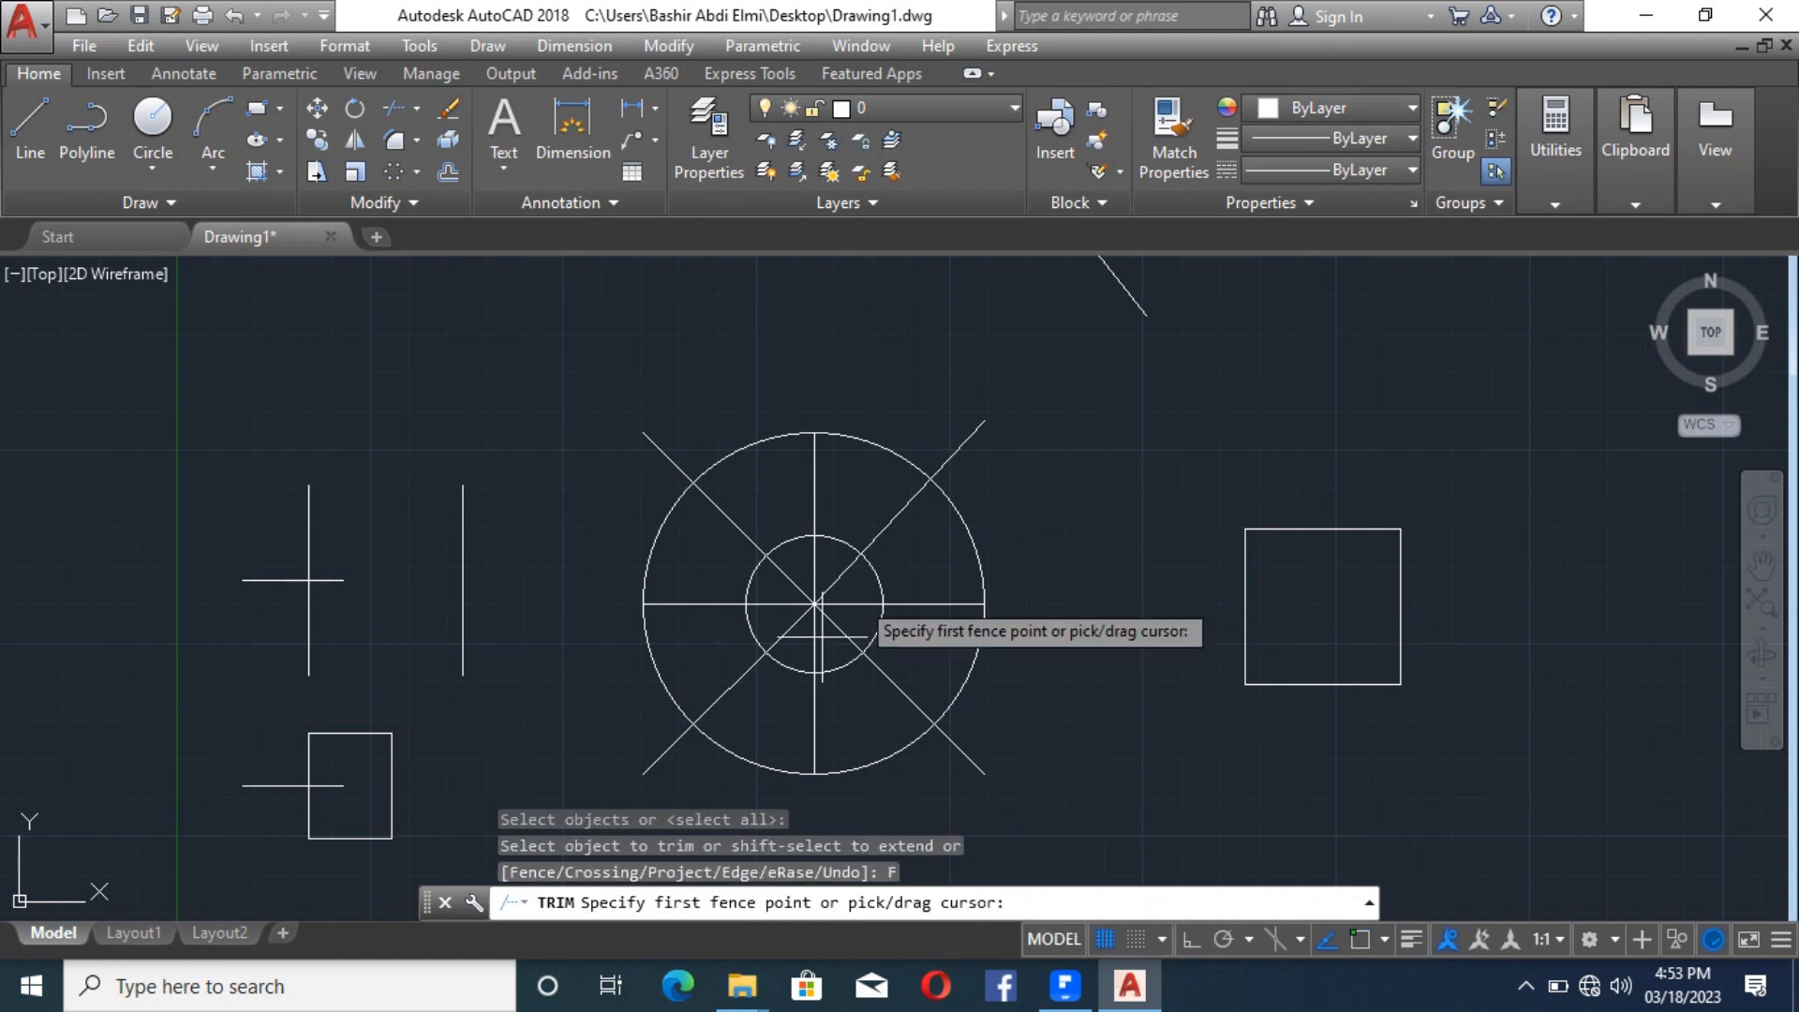
left_click(1000, 484)
left_click(960, 423)
left_click(947, 406)
left_click(671, 447)
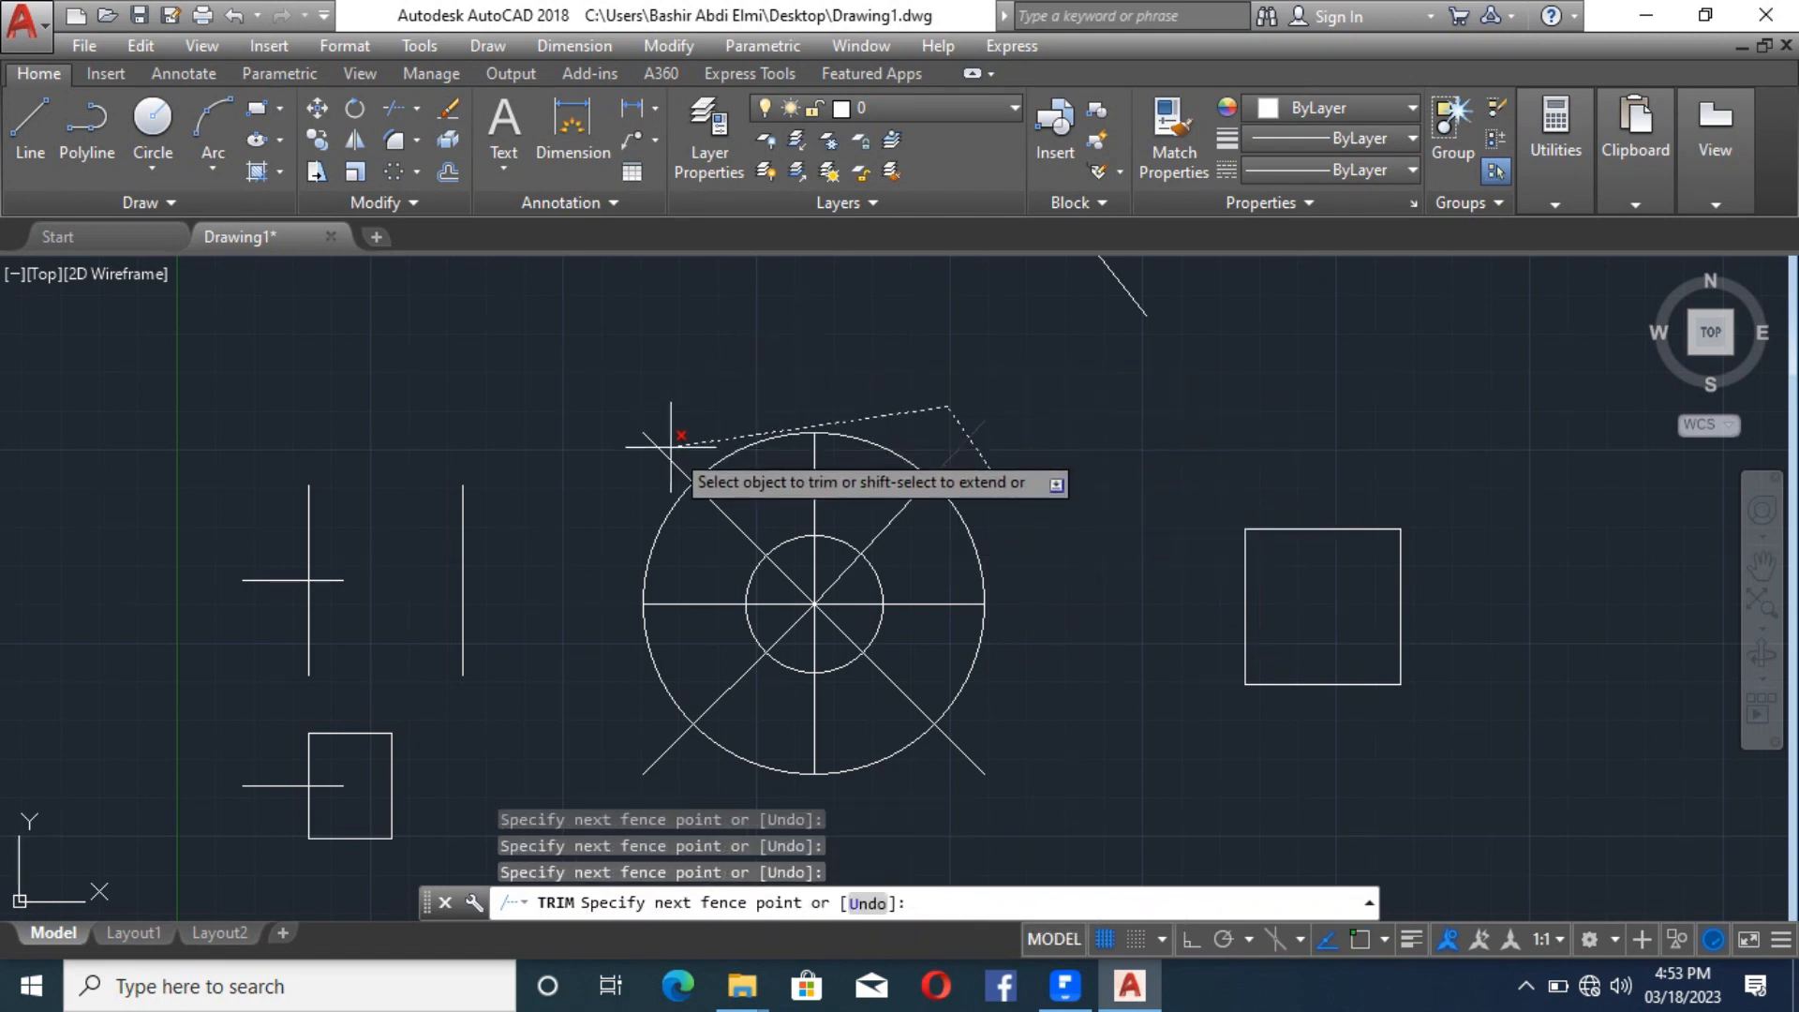
left_click(595, 481)
left_click(649, 768)
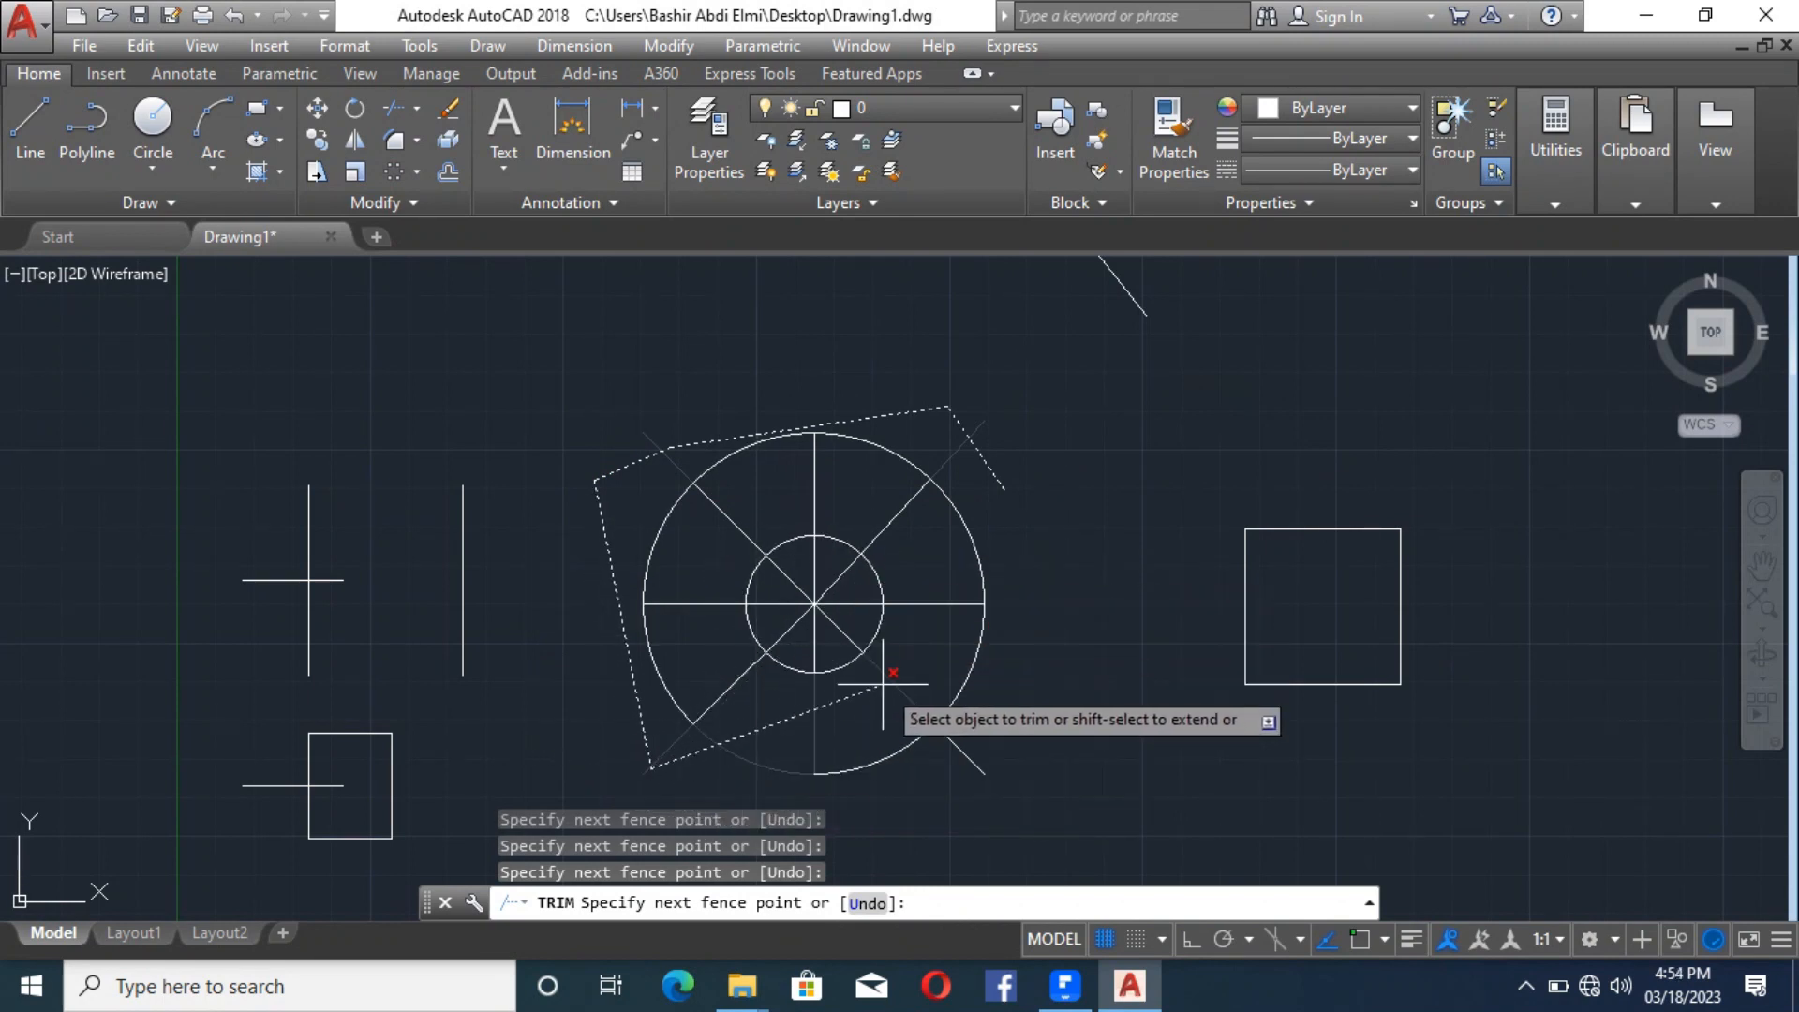
left_click(920, 811)
left_click(975, 736)
Step: Continue the fence across the outer circle's right and upper arcs and the top spoke, and finish the fence trim
left_click(949, 642)
left_click(971, 538)
left_click(895, 447)
left_click(890, 469)
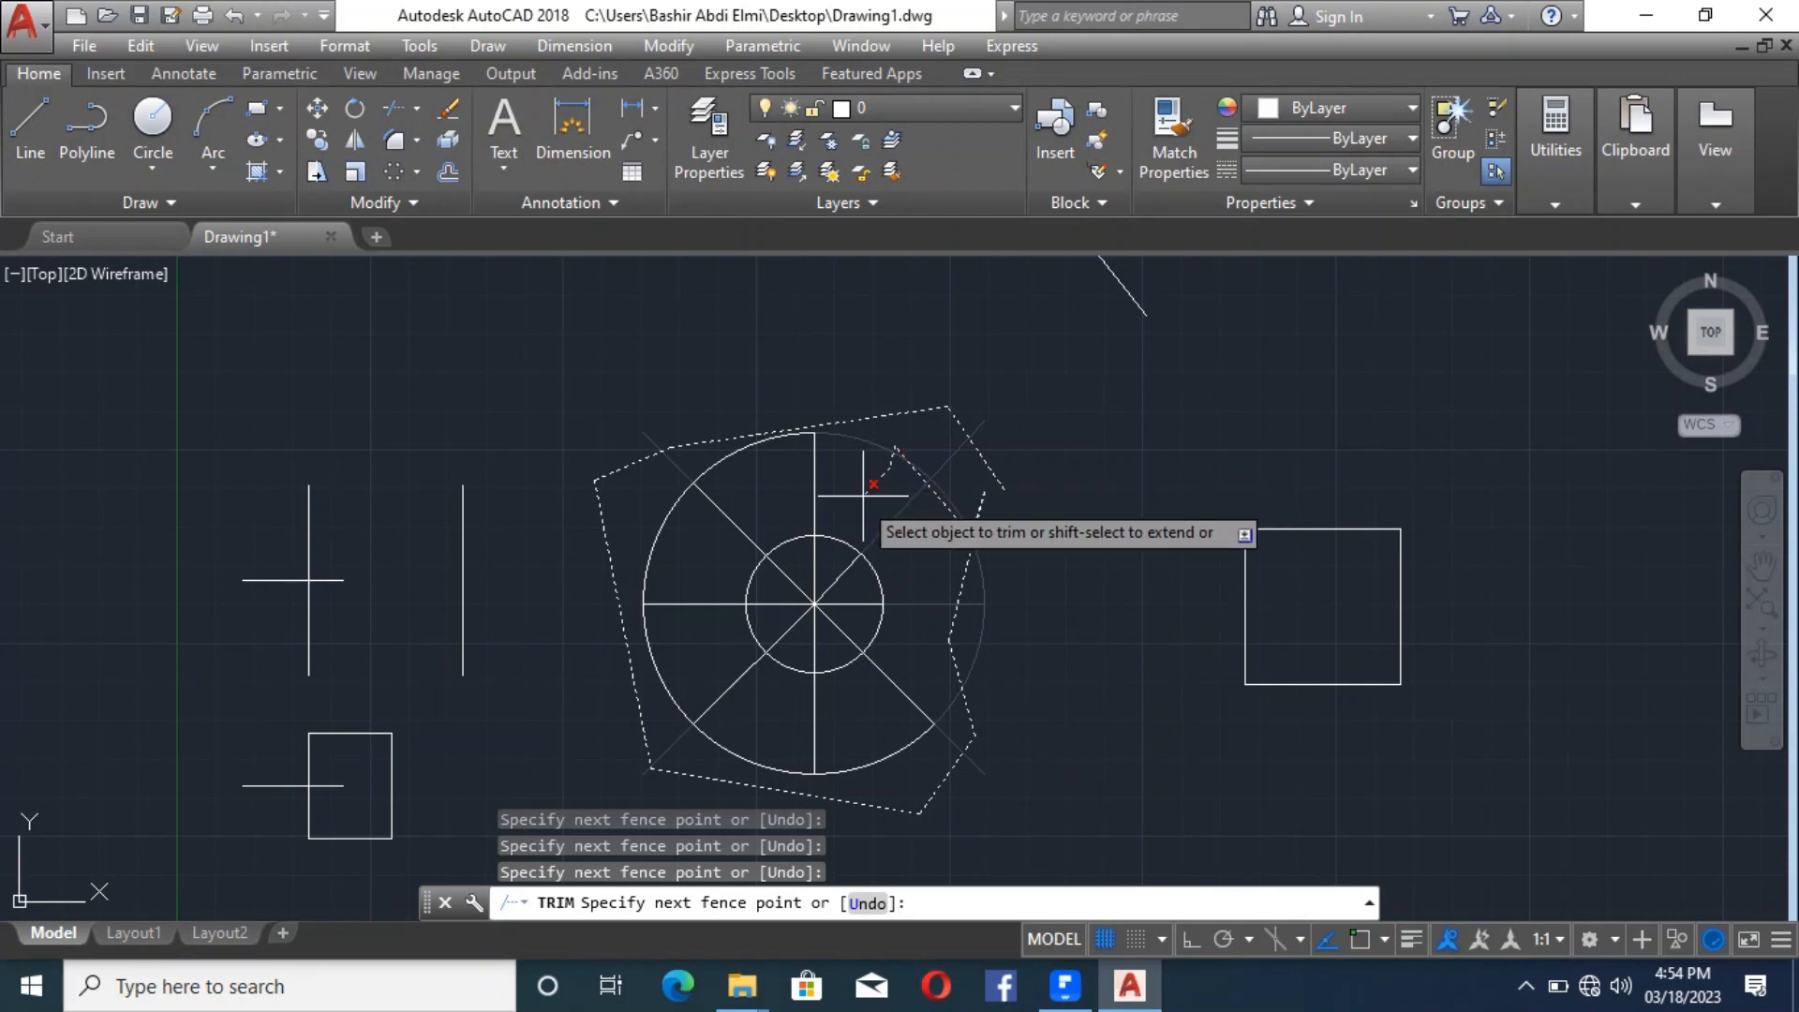
left_click(783, 492)
left_click(722, 387)
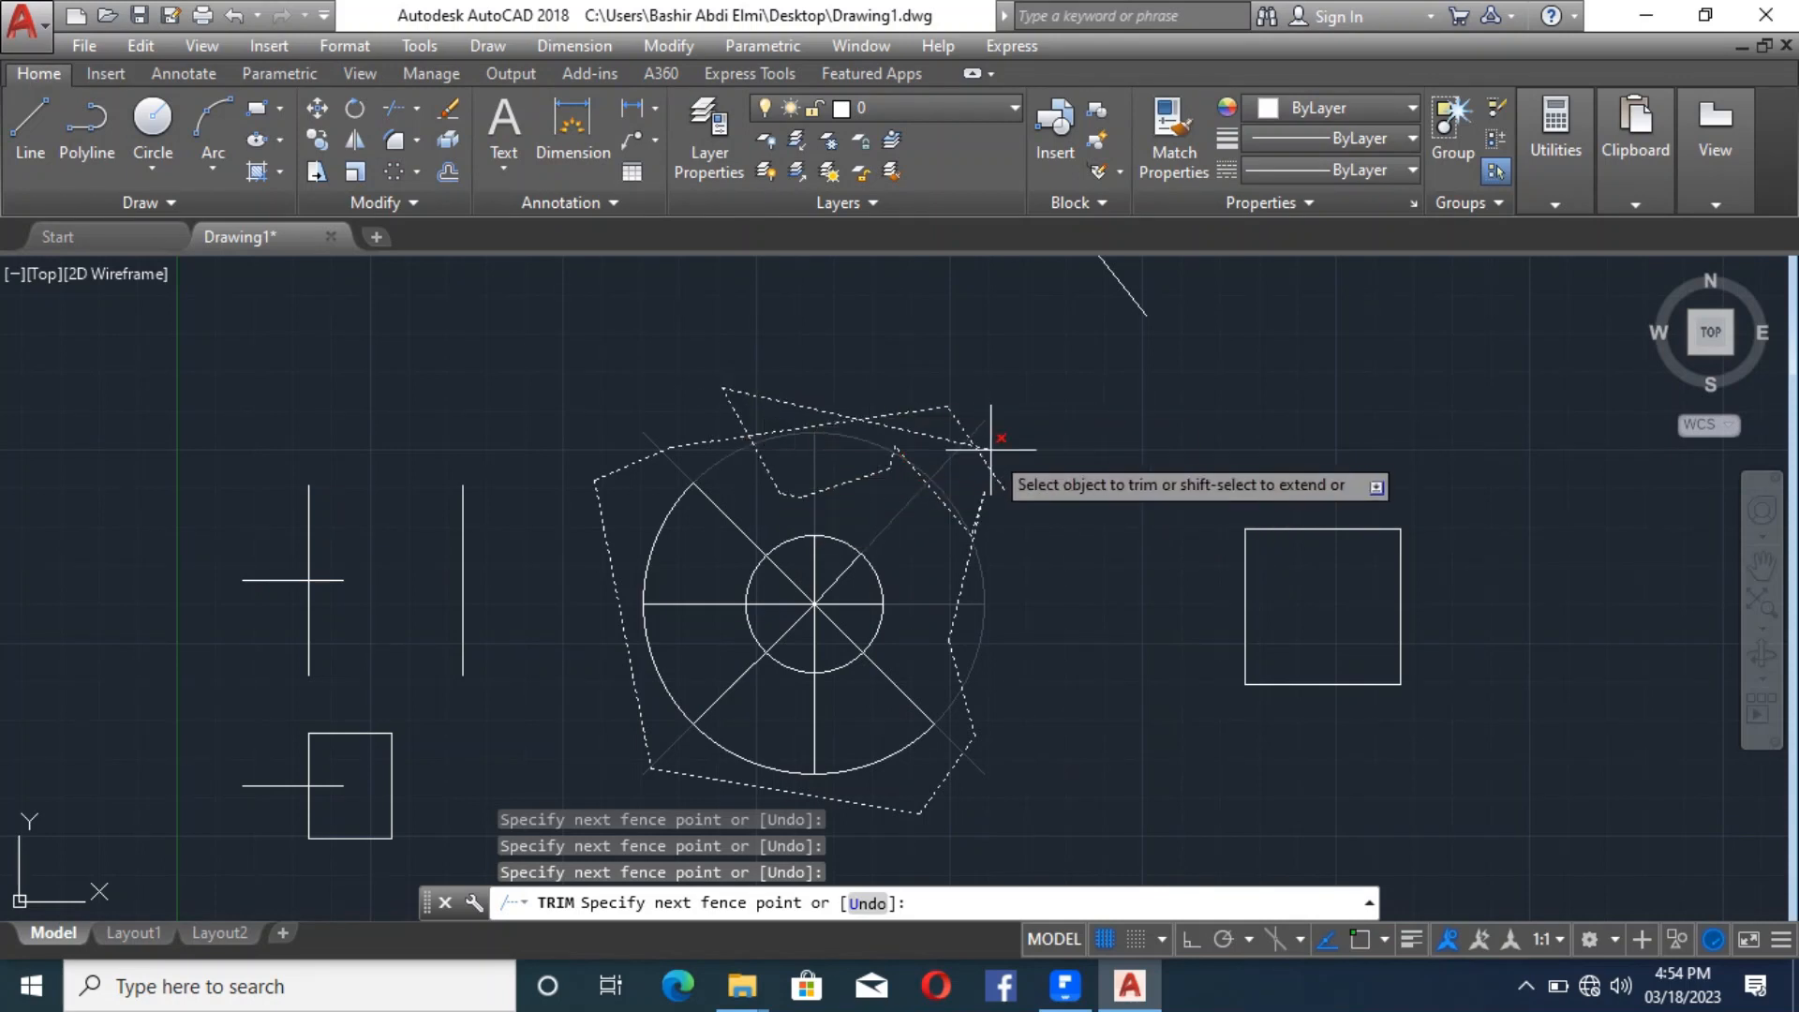
key("Return")
Step: Undo the fence trims on the circles and the grid, restoring the original lines and arcs
key("ctrl+z")
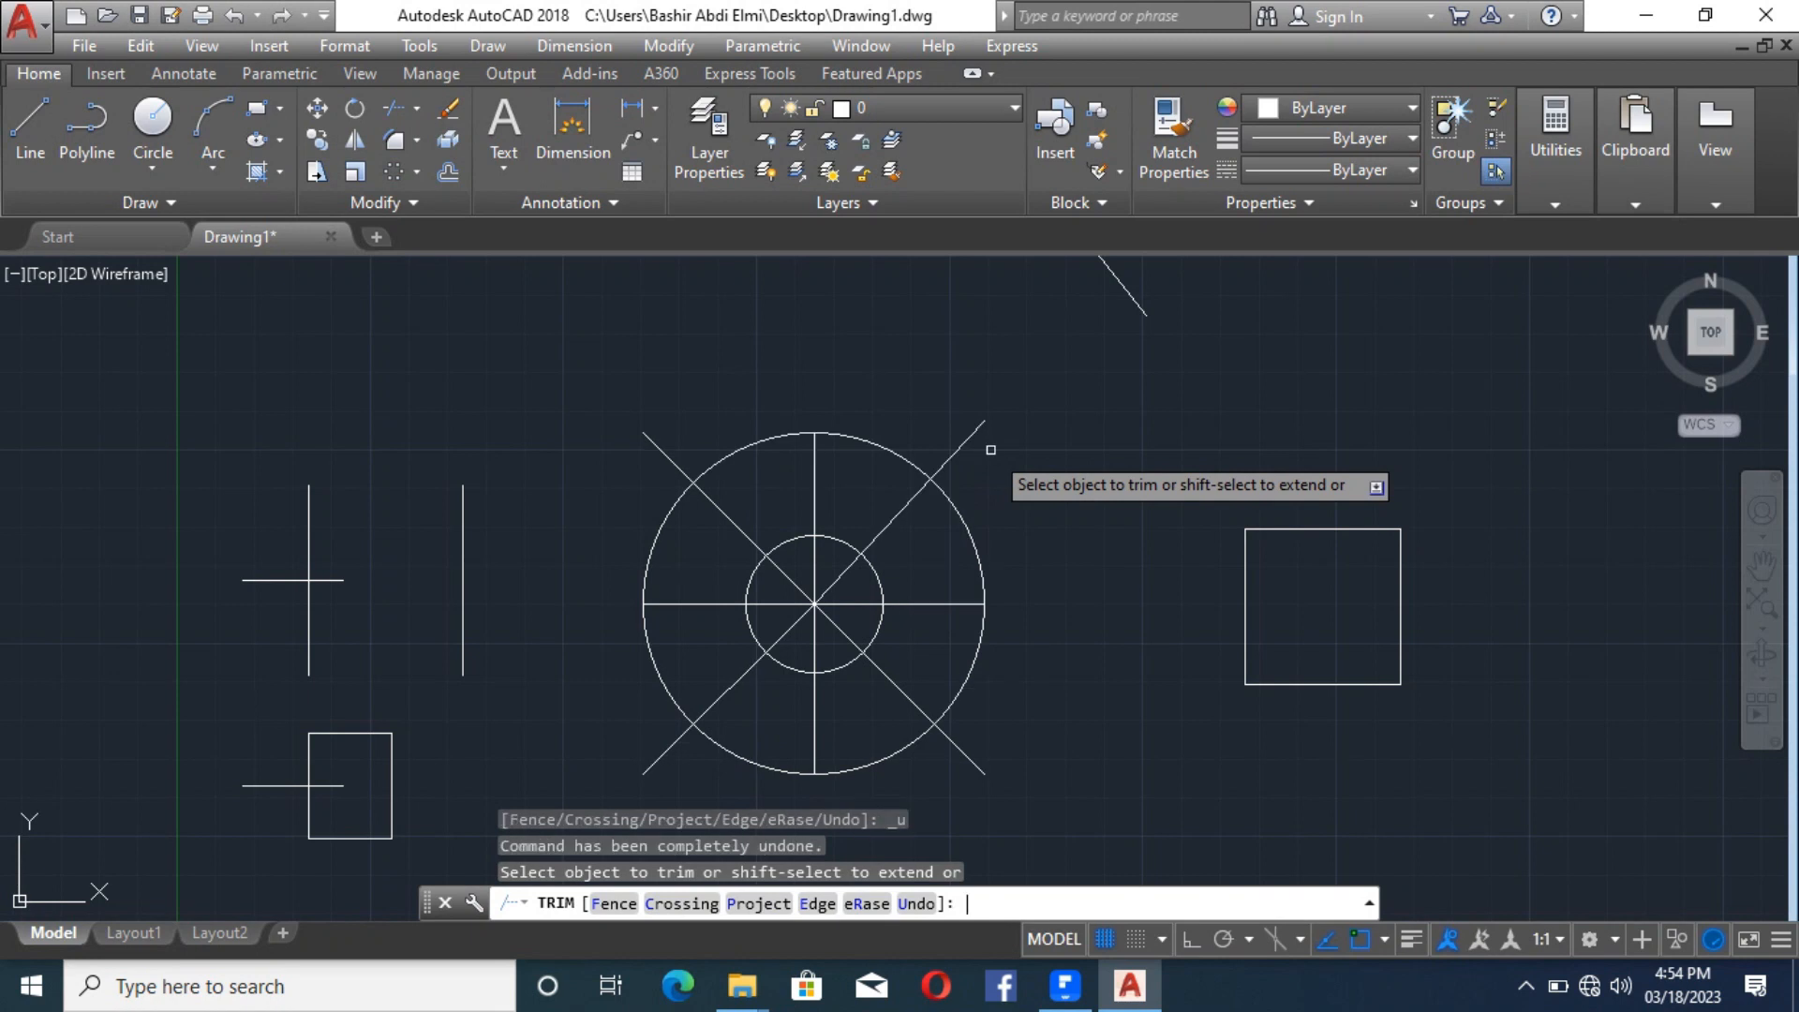
key("ctrl+z")
key("ctrl+z")
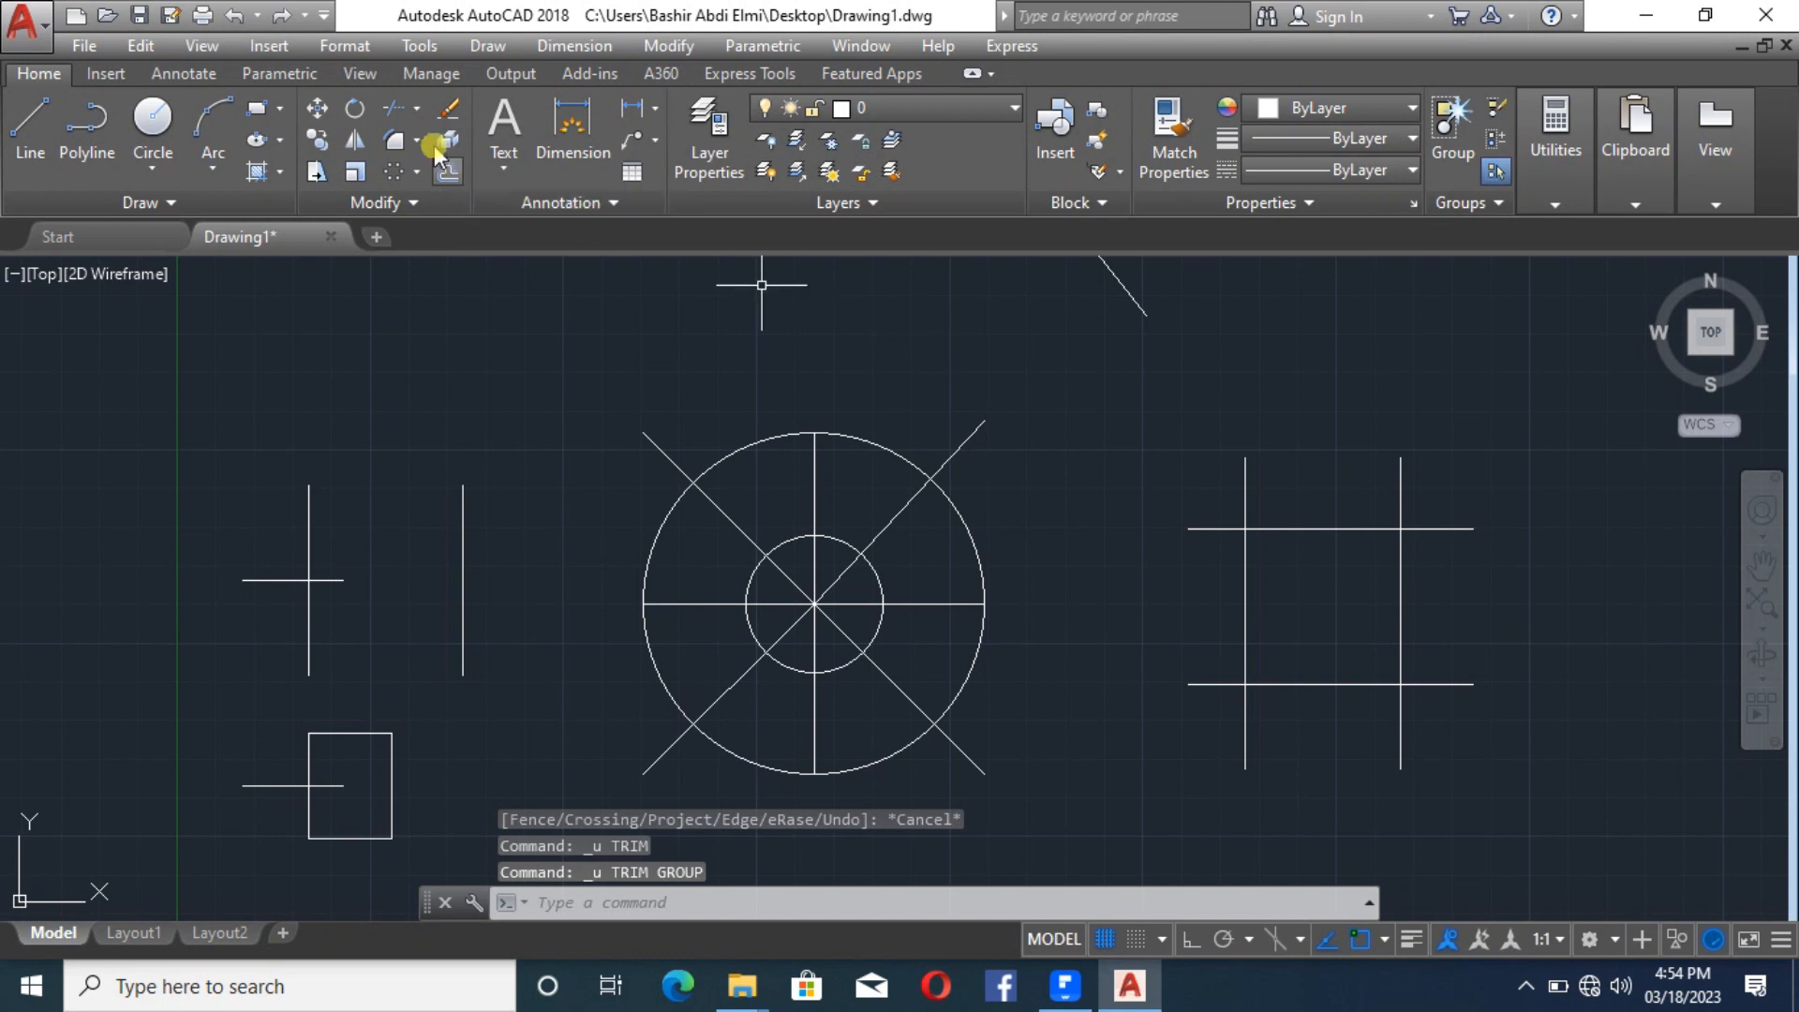
Step: Trim the two overhanging ends on the grid's right side with a Crossing window, using all objects as cutting edges
left_click(402, 110)
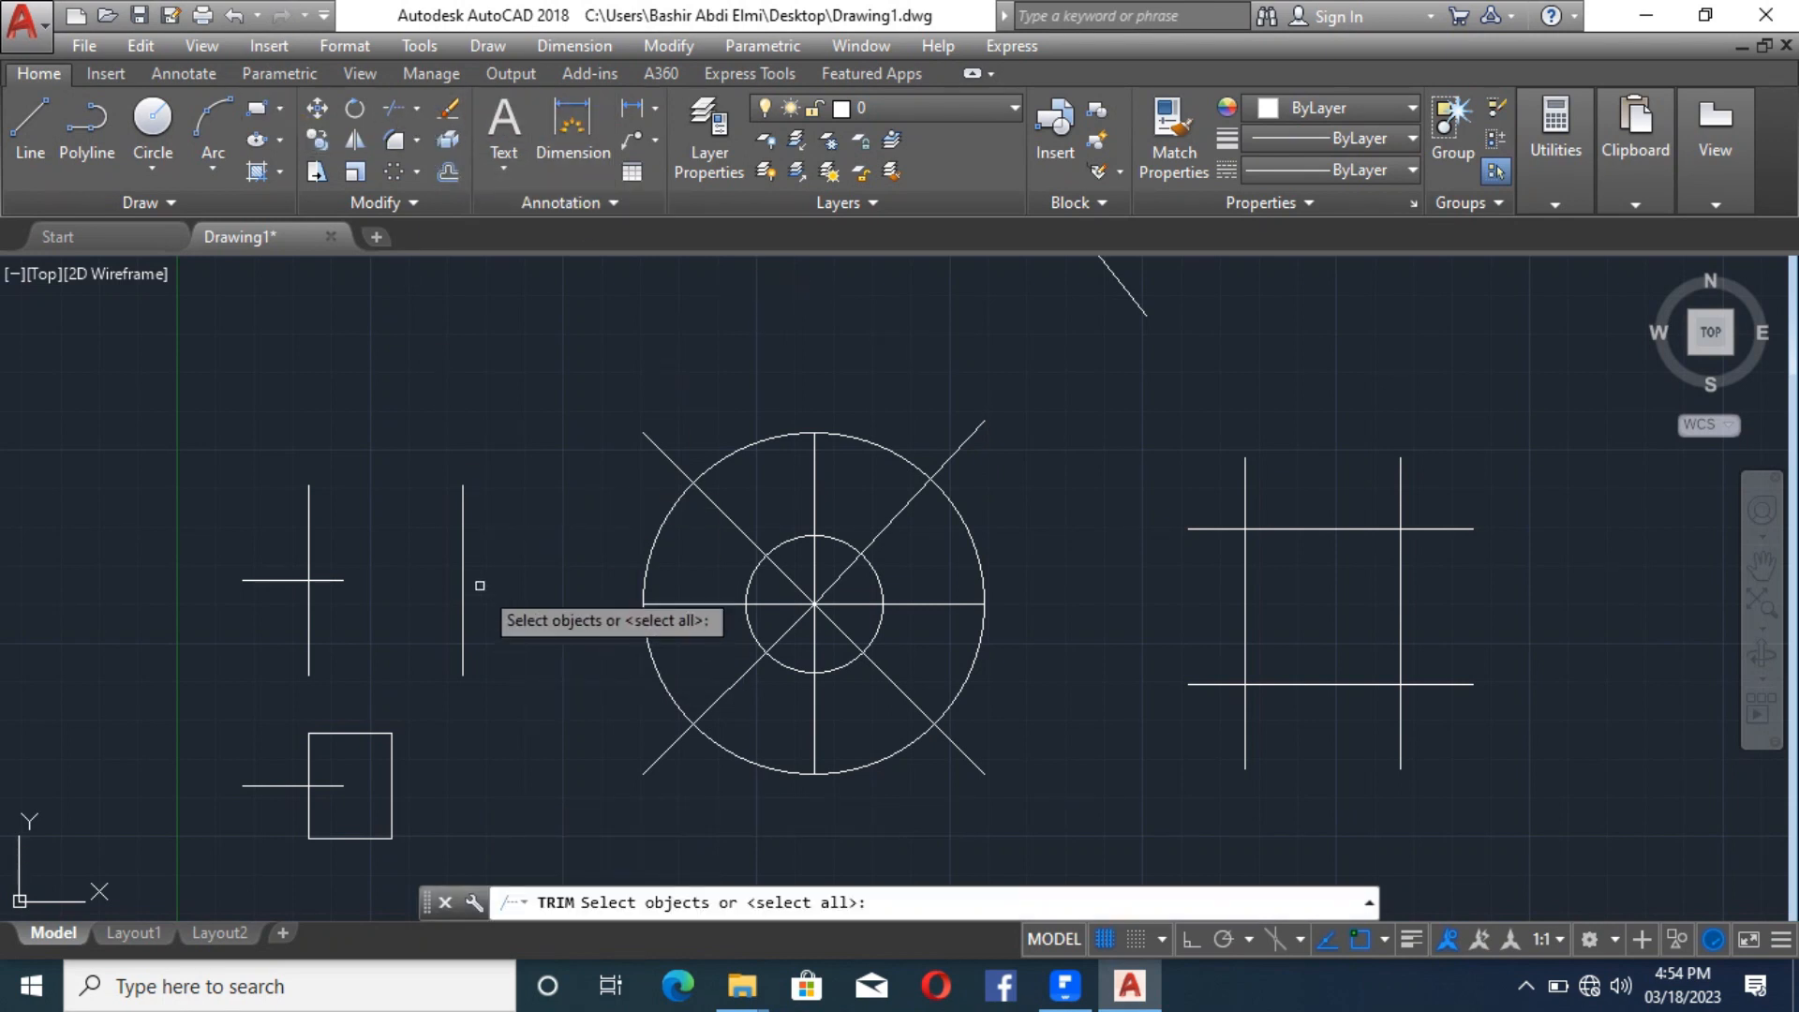
key("Return")
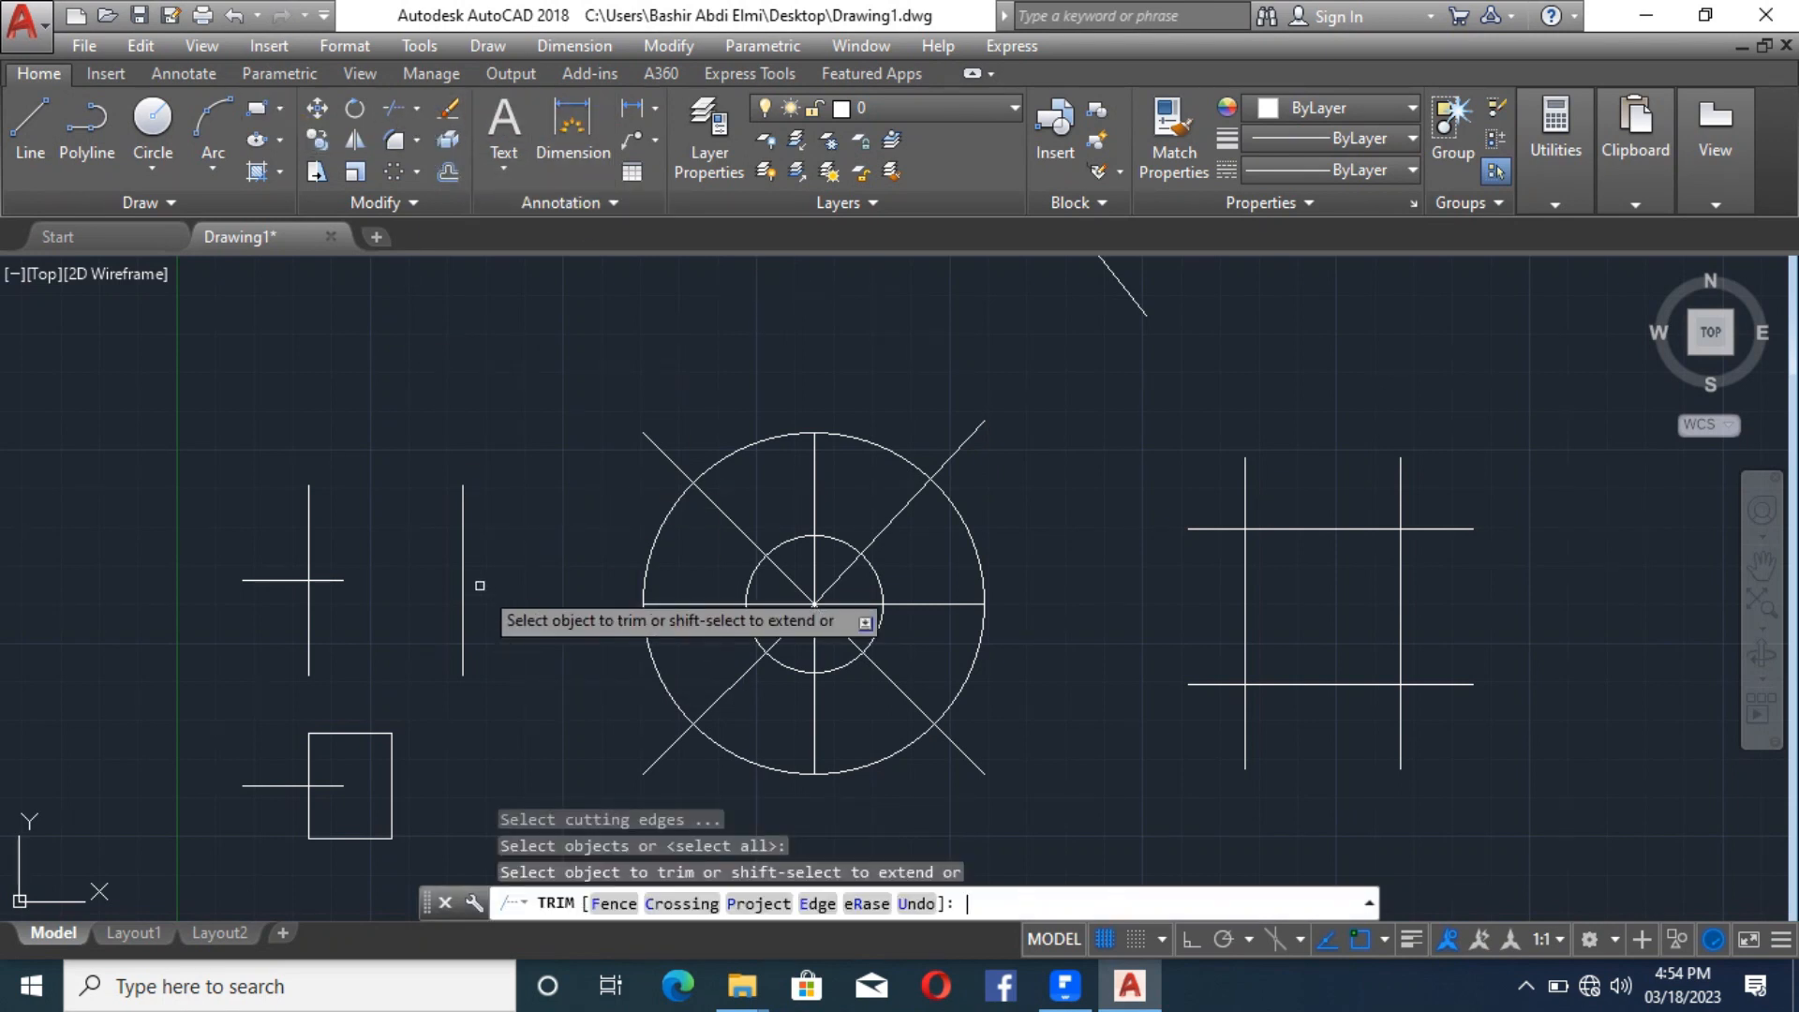
left_click(689, 906)
scroll(974, 459, "down", 4)
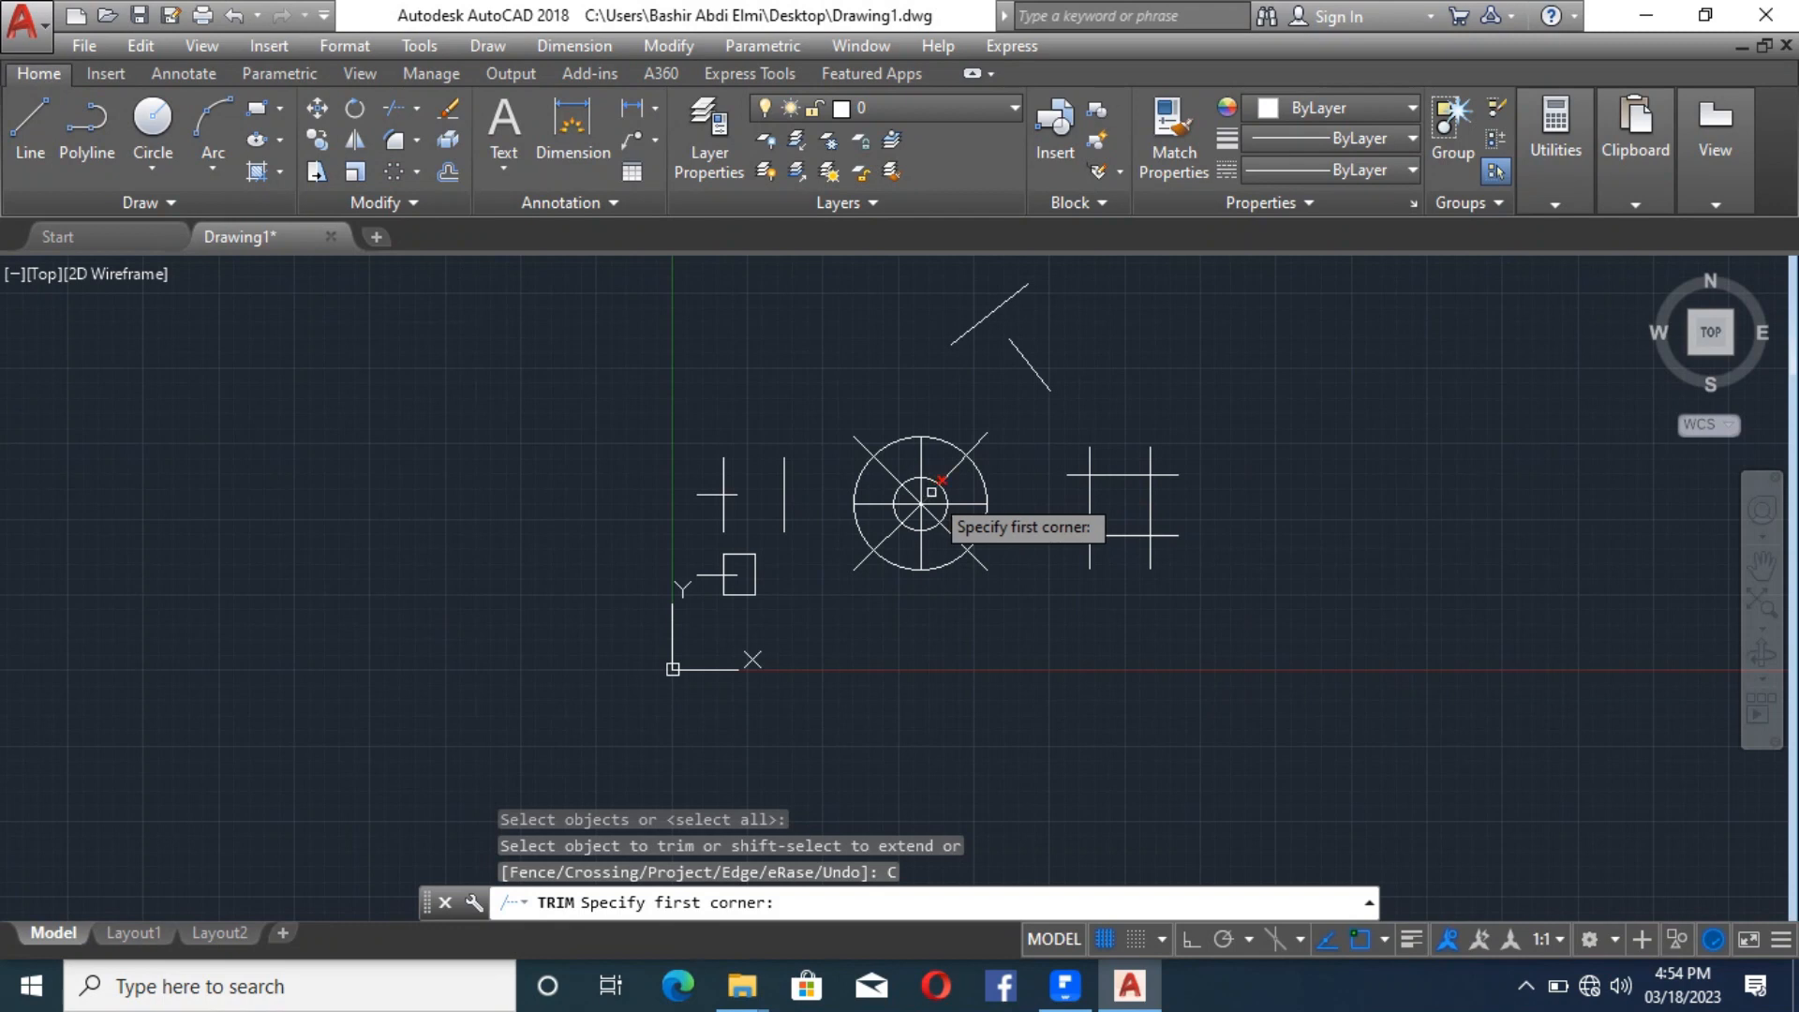
scroll(989, 456, "up", 4)
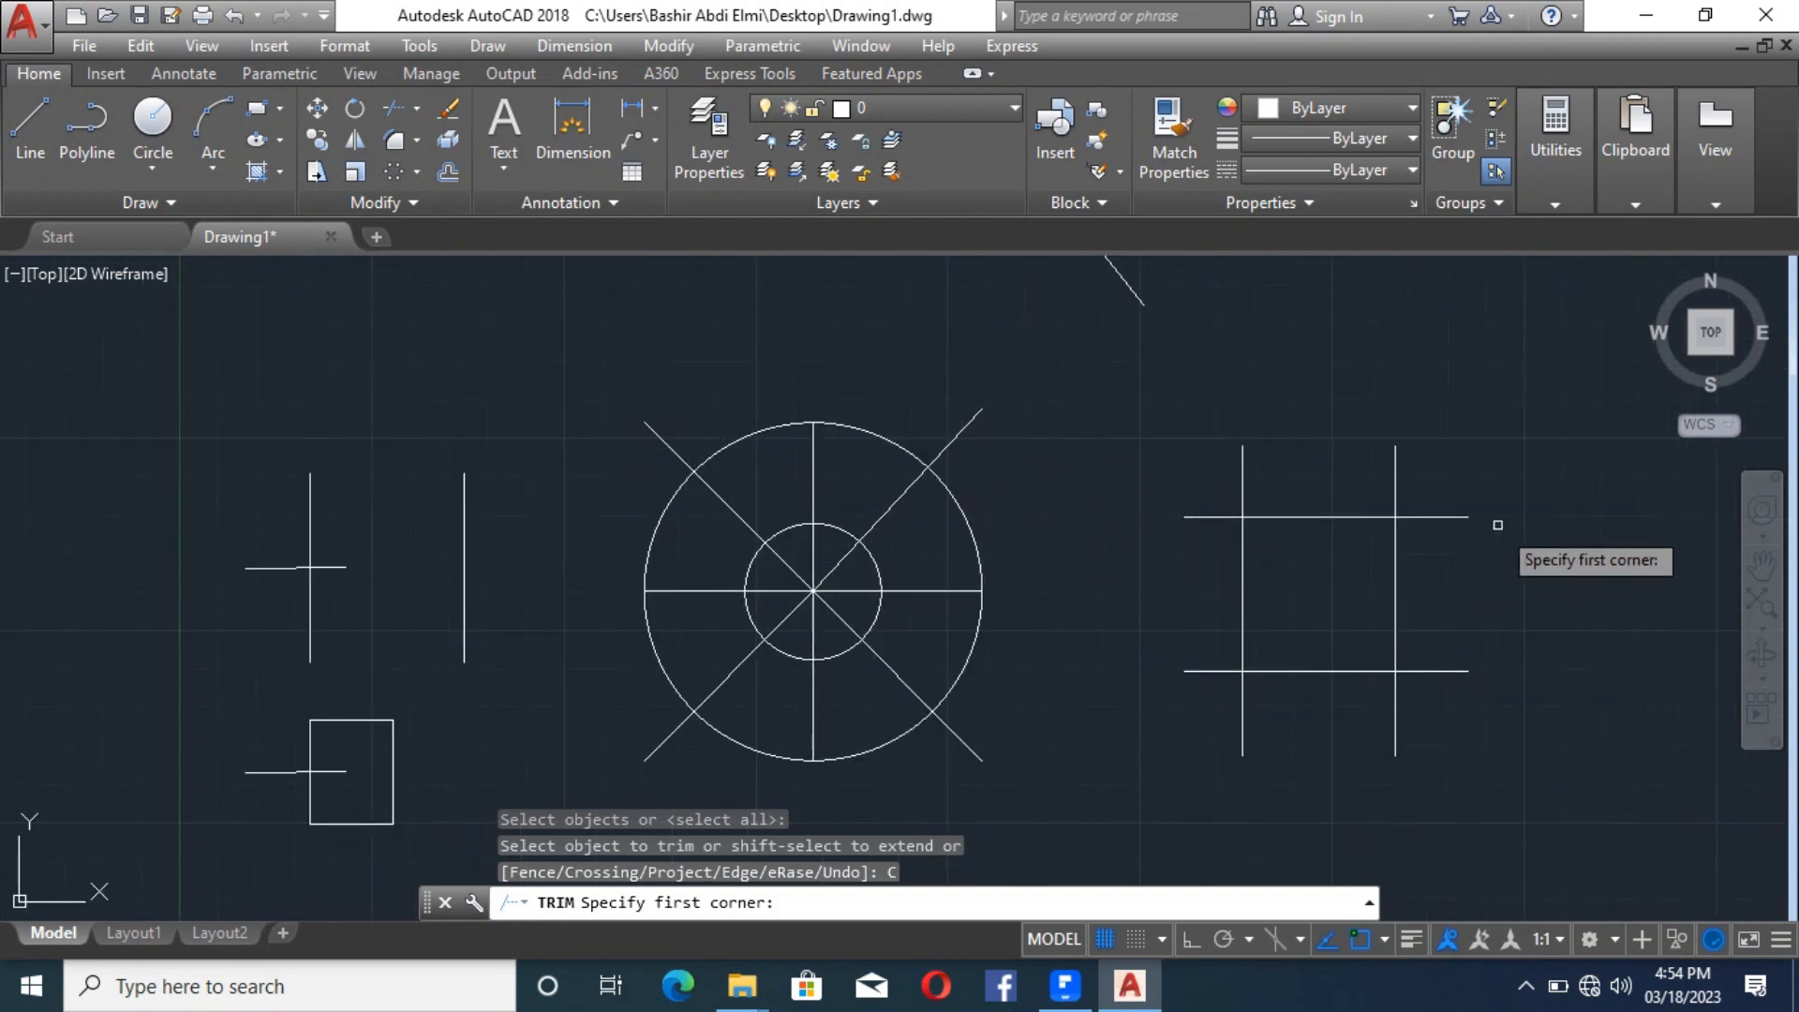
left_click(1485, 729)
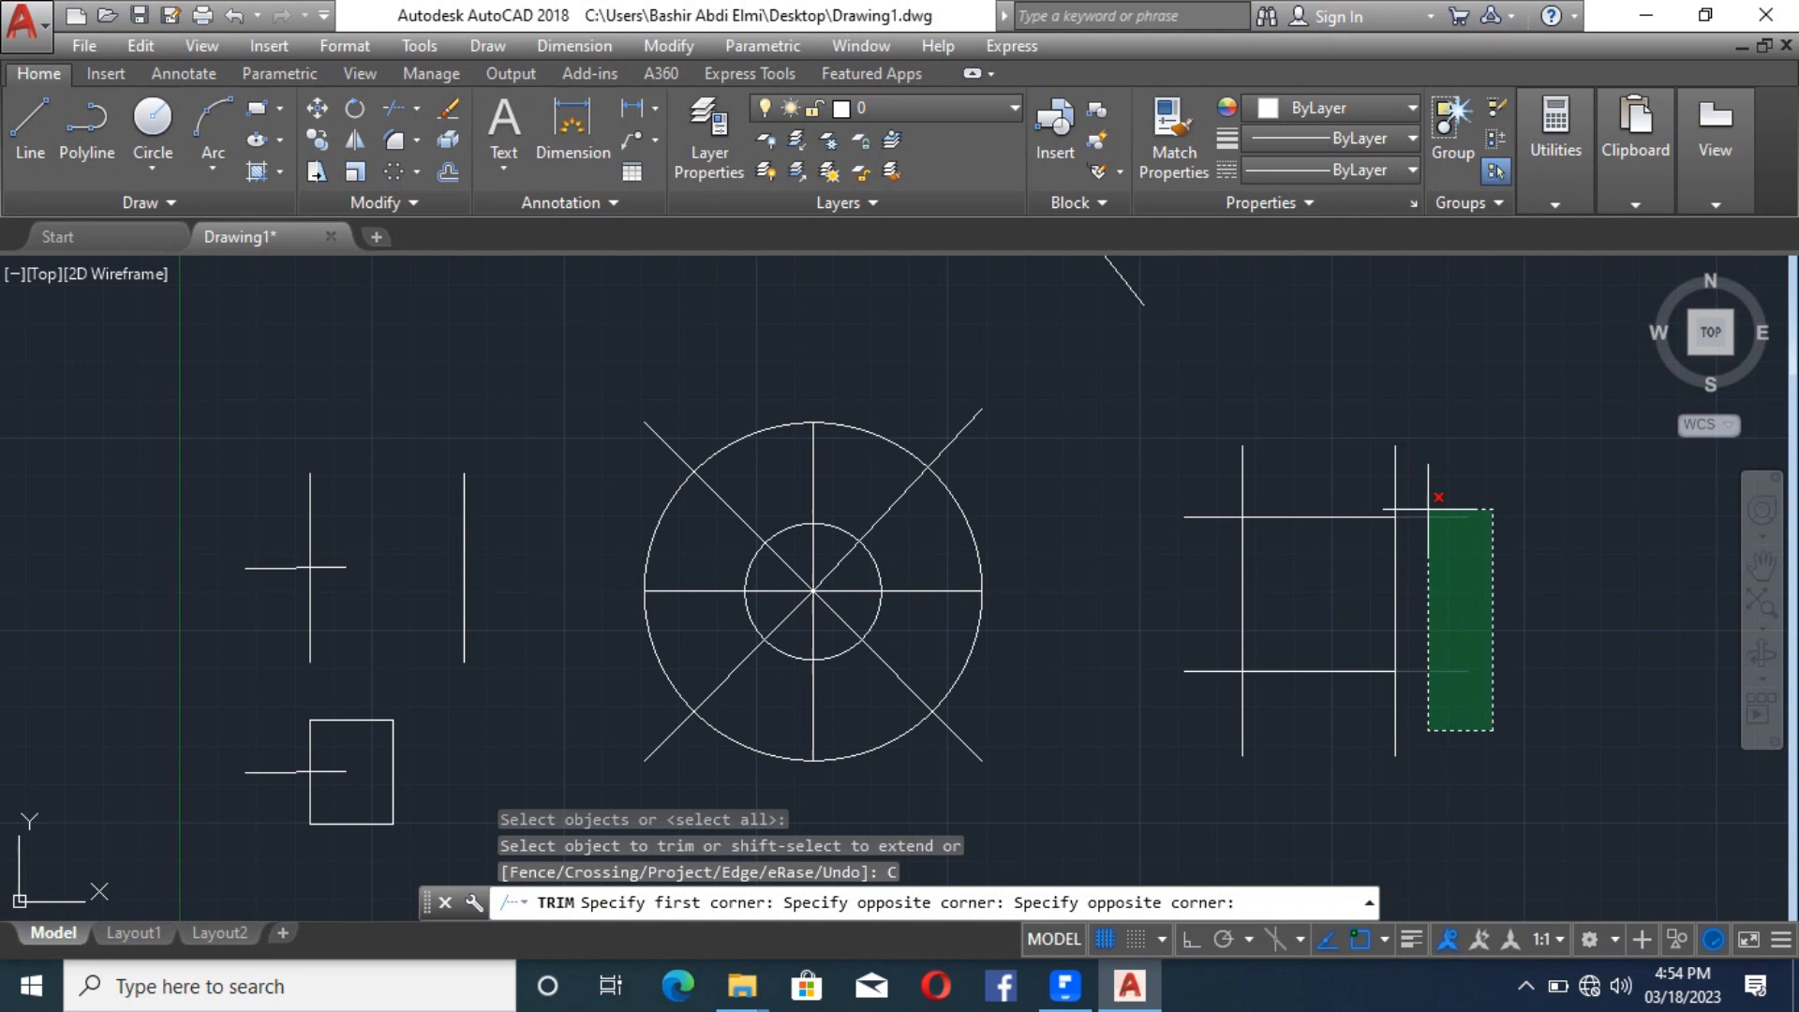
left_click(1525, 643)
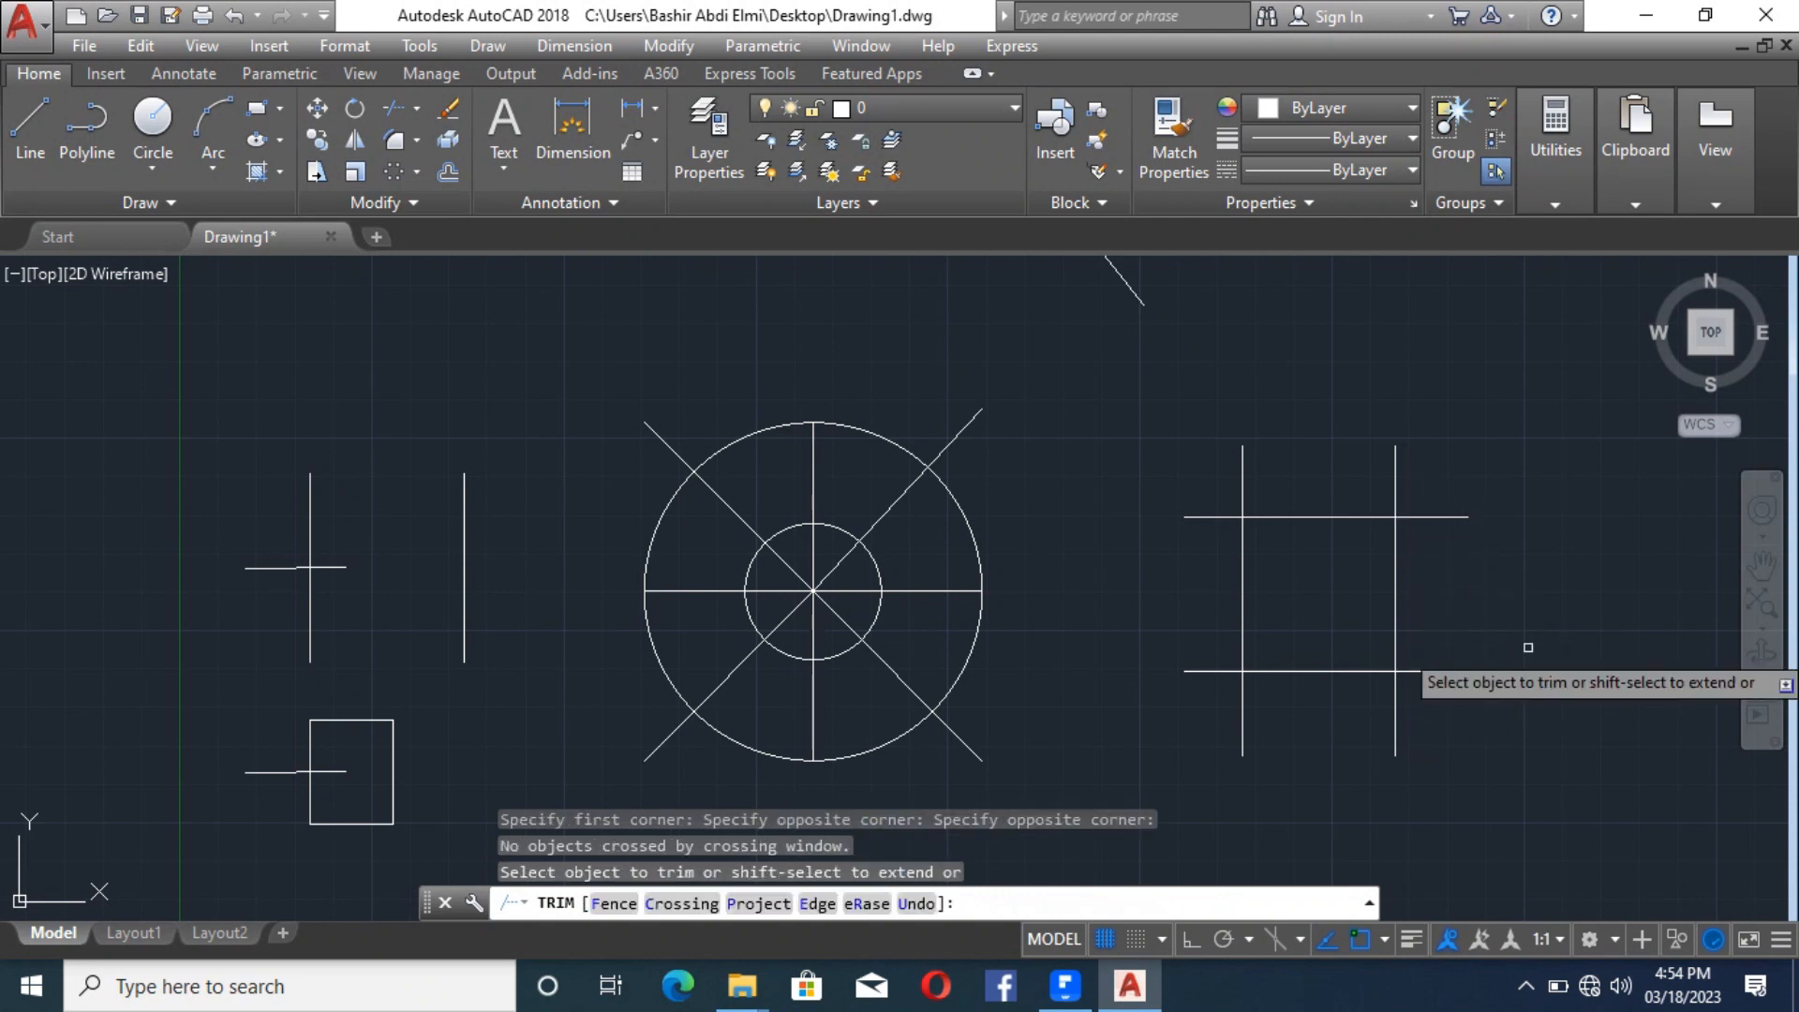
left_click(698, 907)
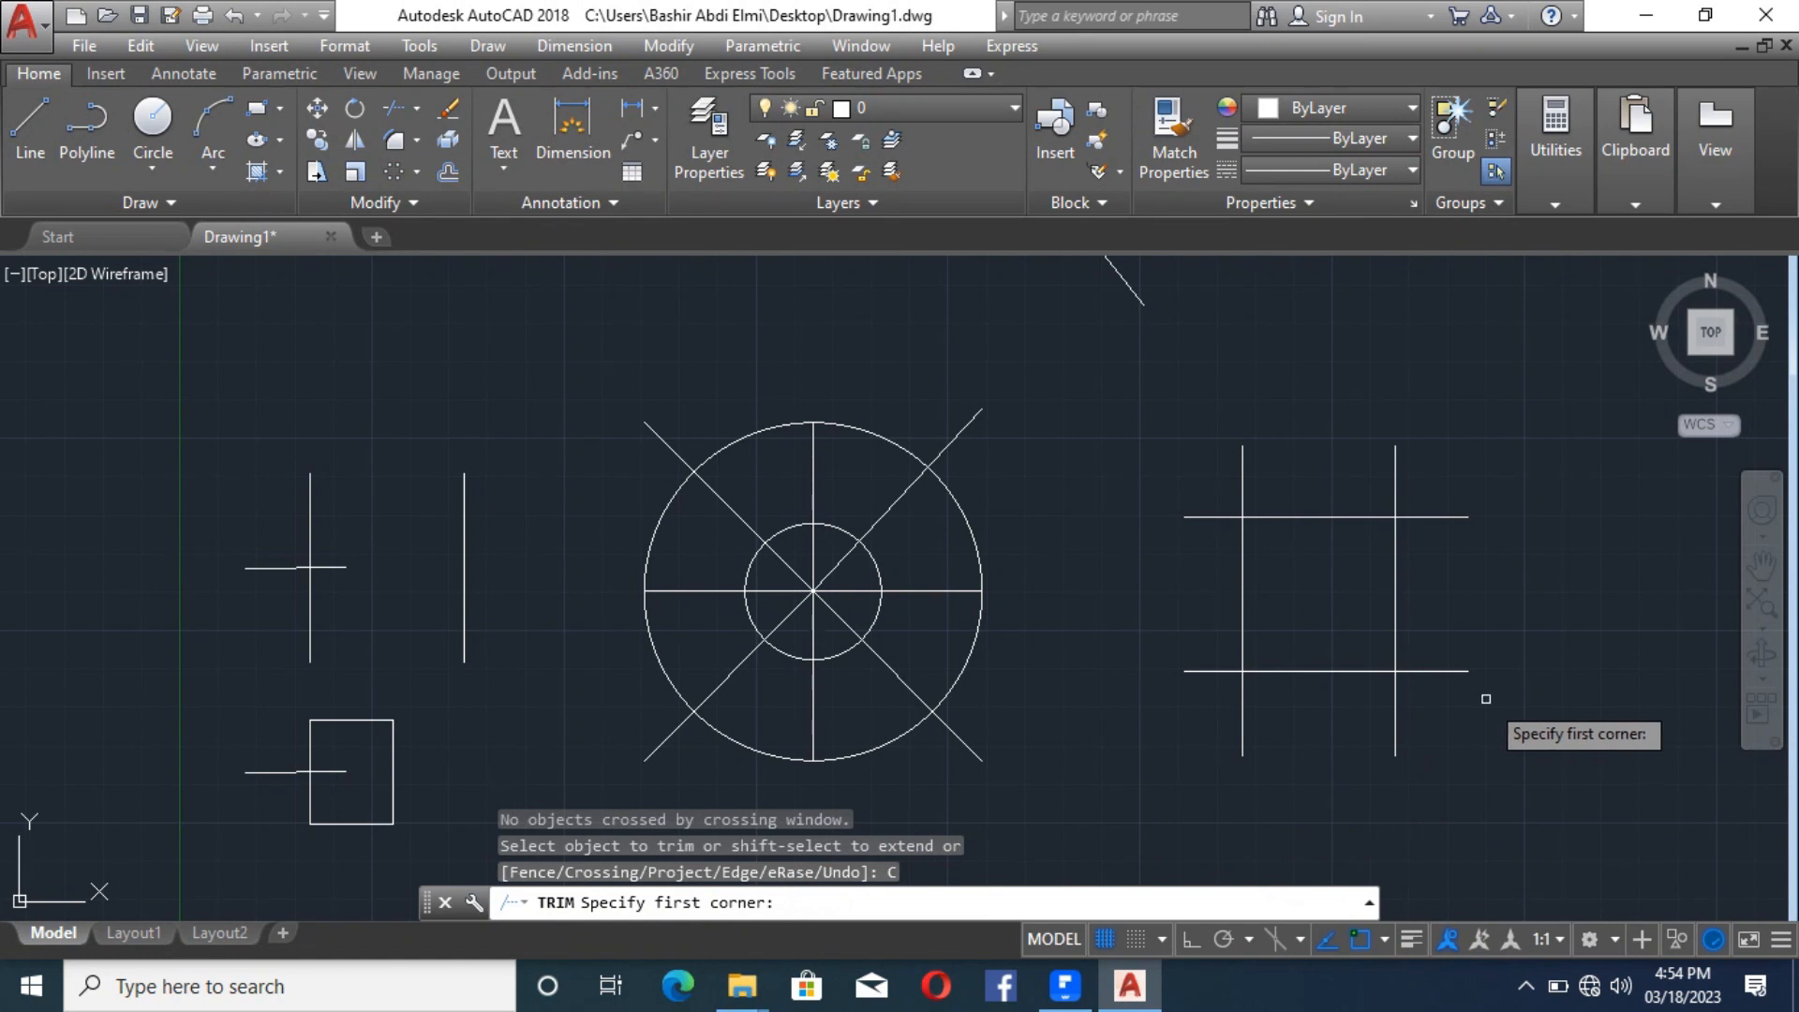
left_click(1486, 699)
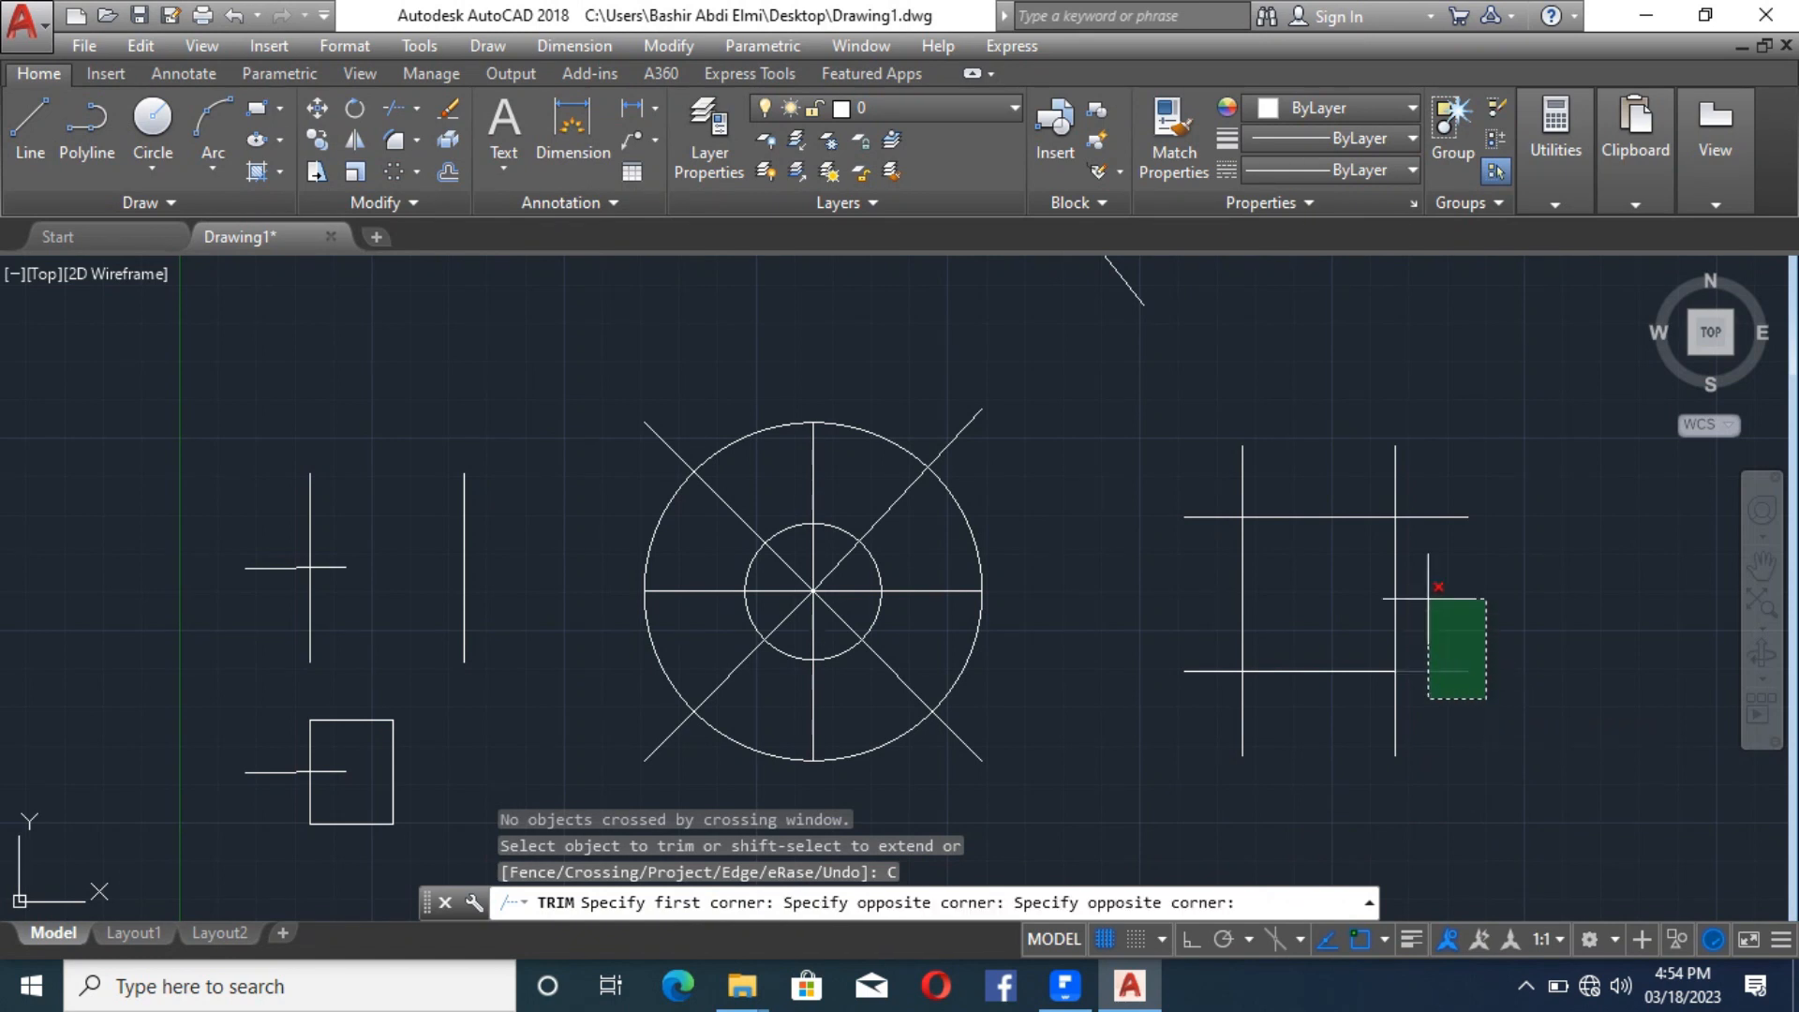
left_click(1415, 475)
Step: Trim the grid's remaining overhanging ends at the top, bottom and left with crossing windows to leave a closed square
left_click(1415, 478)
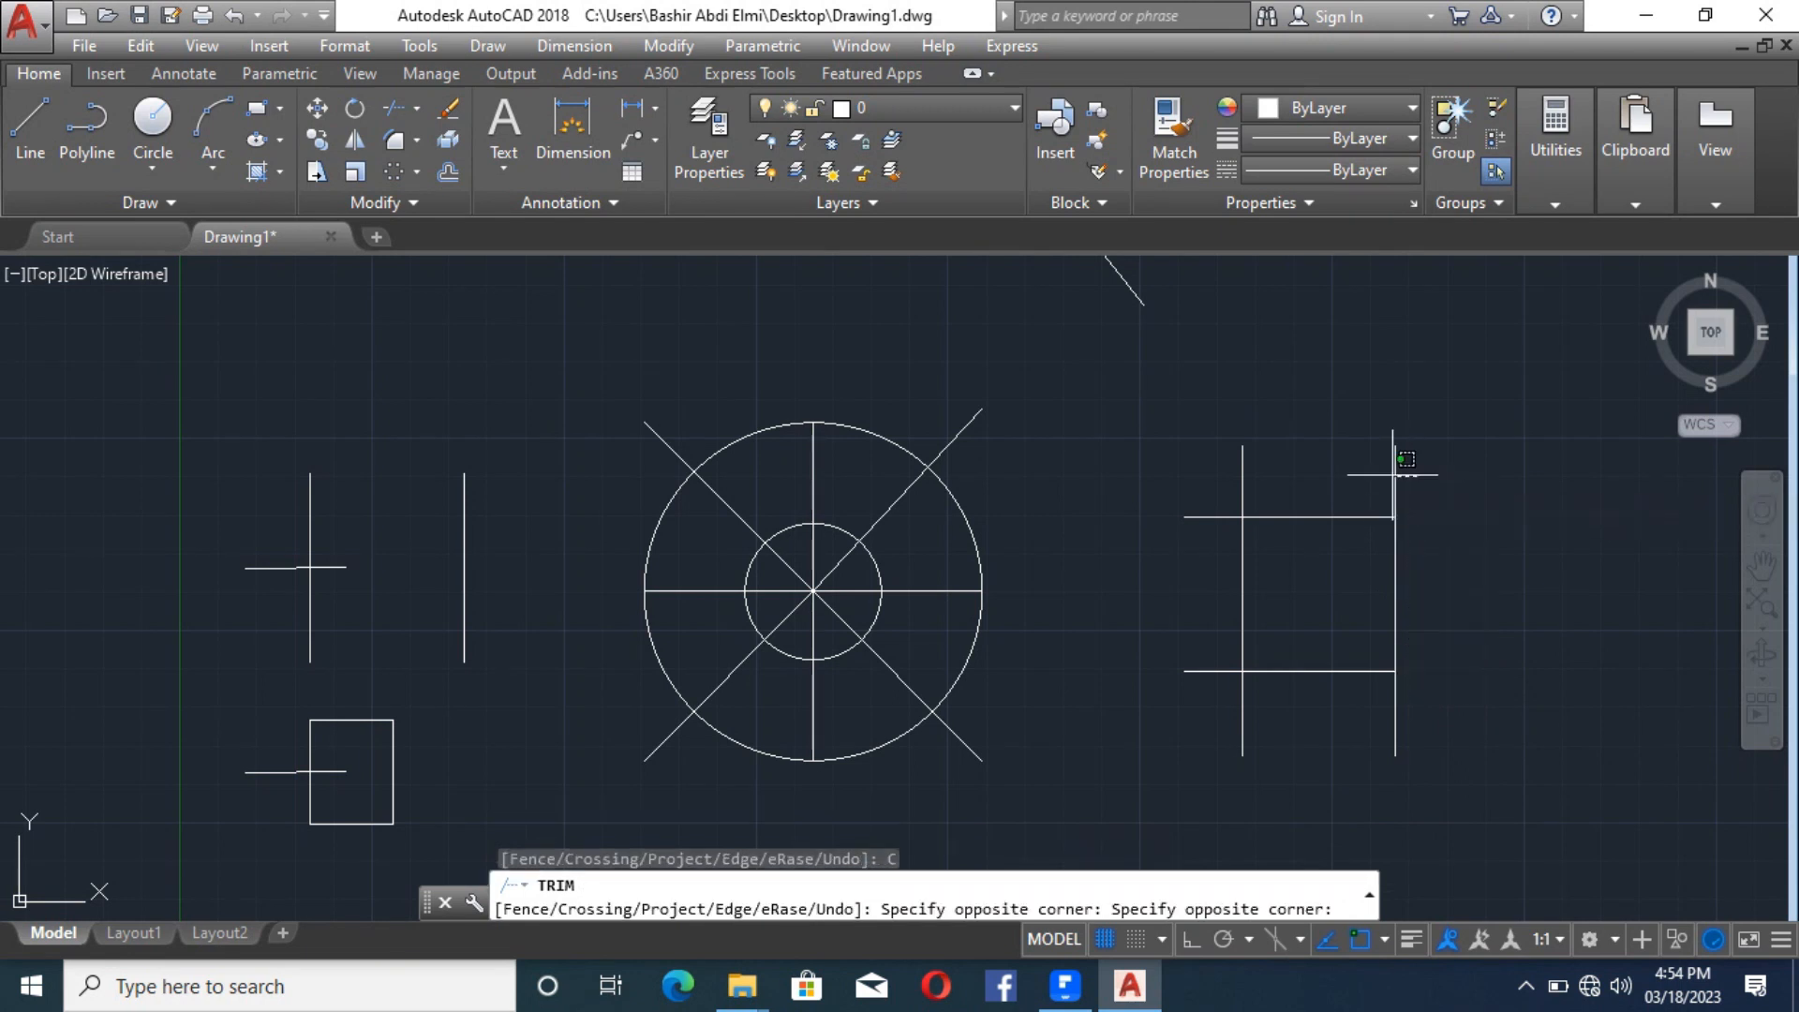
left_click(1193, 452)
left_click(1459, 735)
left_click(1192, 716)
left_click(1195, 716)
left_click(1207, 697)
left_click(1323, 604)
left_click(1188, 601)
left_click(1195, 466)
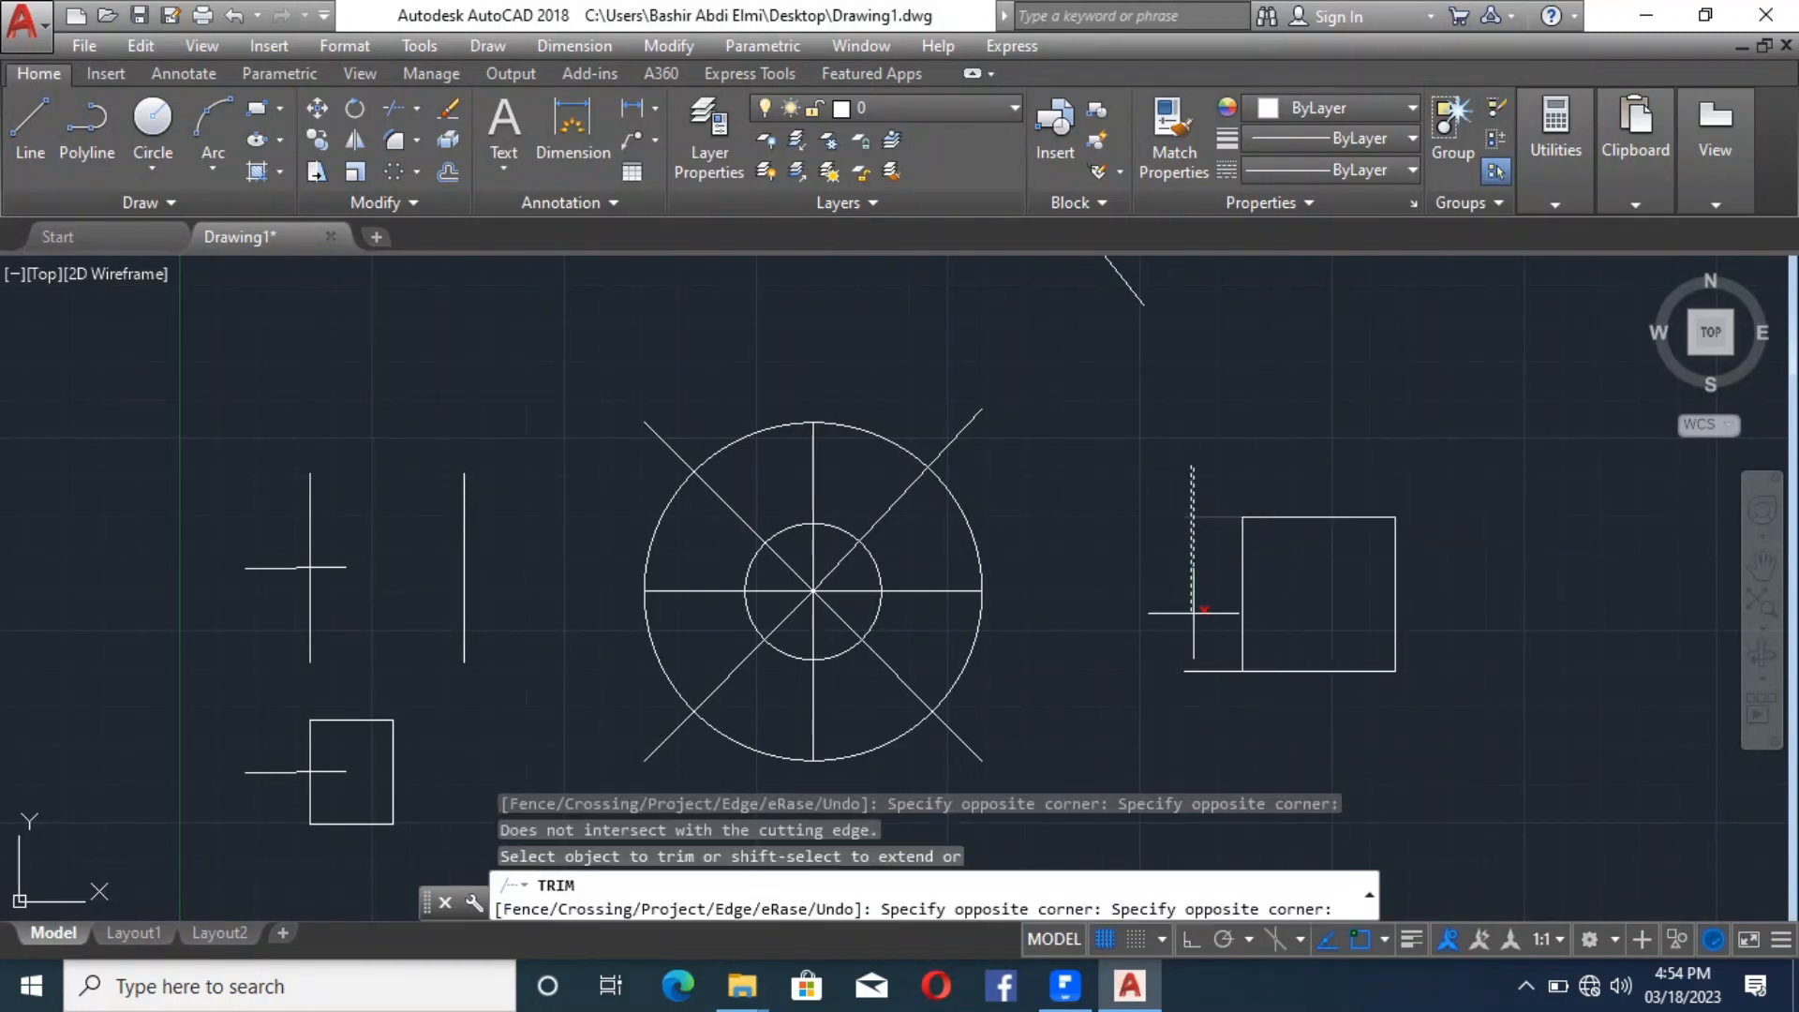
left_click(1186, 702)
Step: Trim two right-hand arcs of the outer circle and the upper-right diagonal end with crossing windows, and undo the whole Trim session
left_click(1065, 452)
left_click(913, 417)
left_click(1007, 654)
left_click(929, 646)
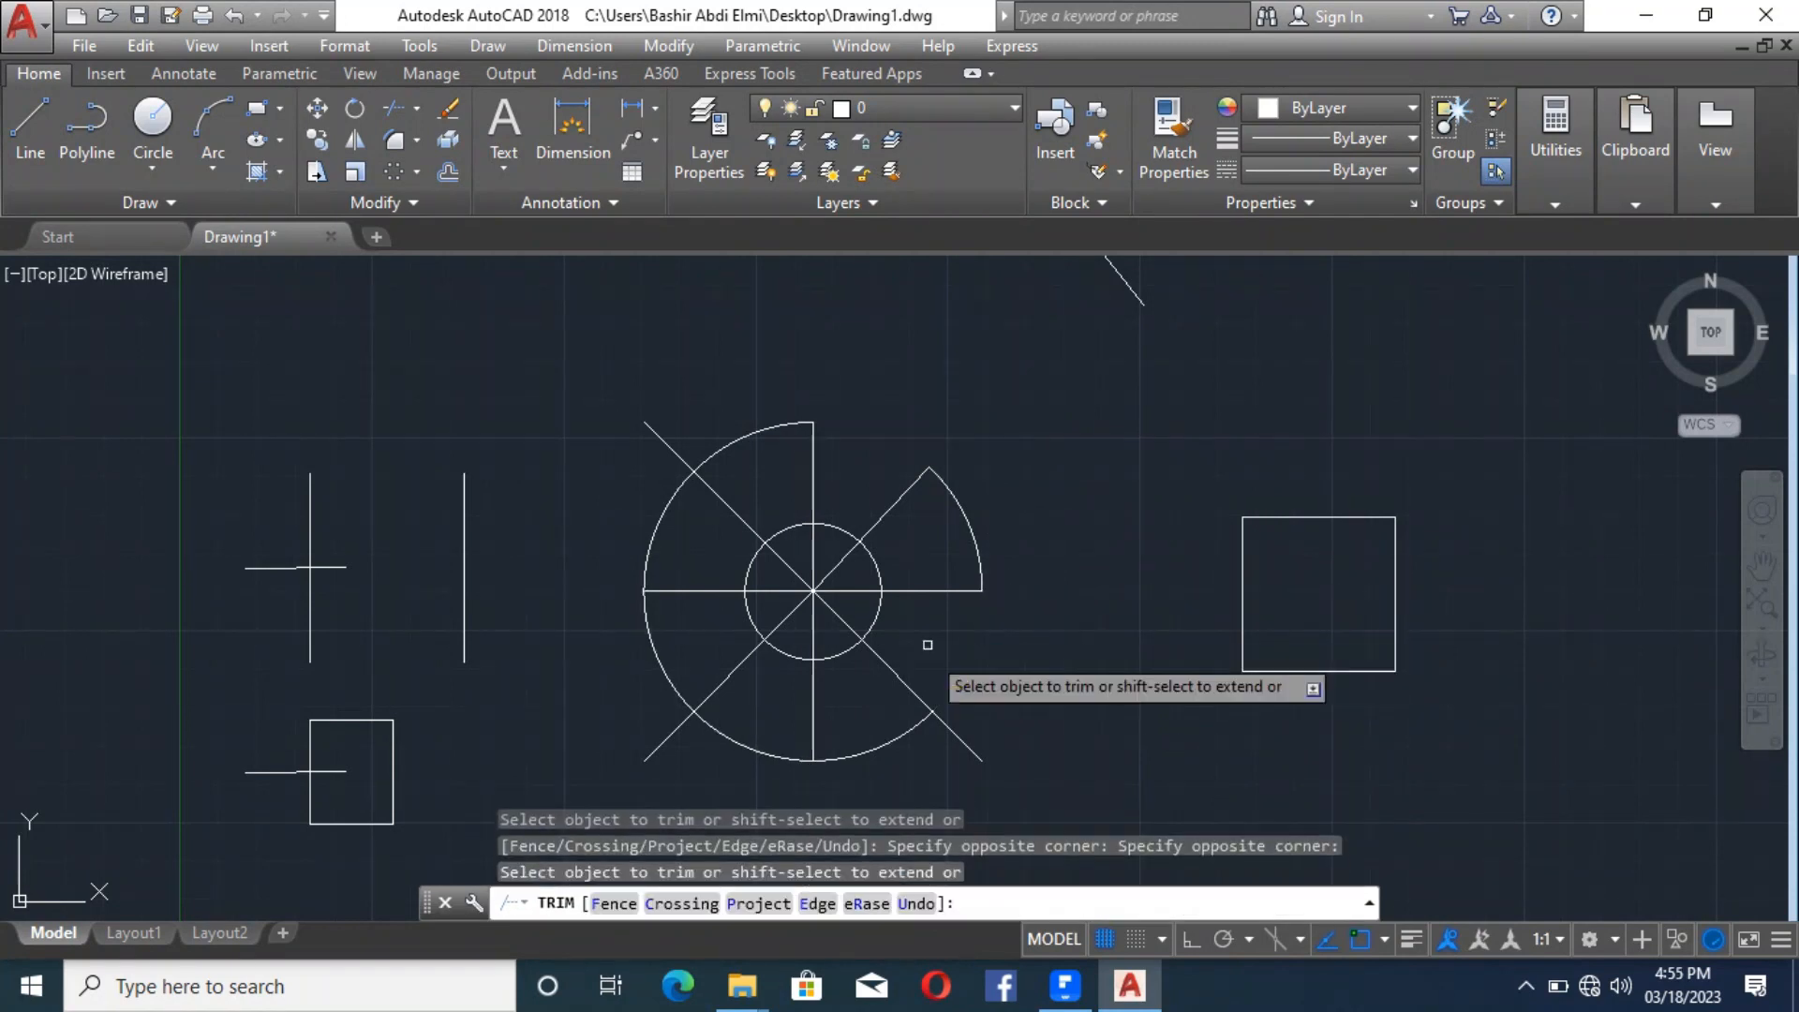
left_click(921, 742)
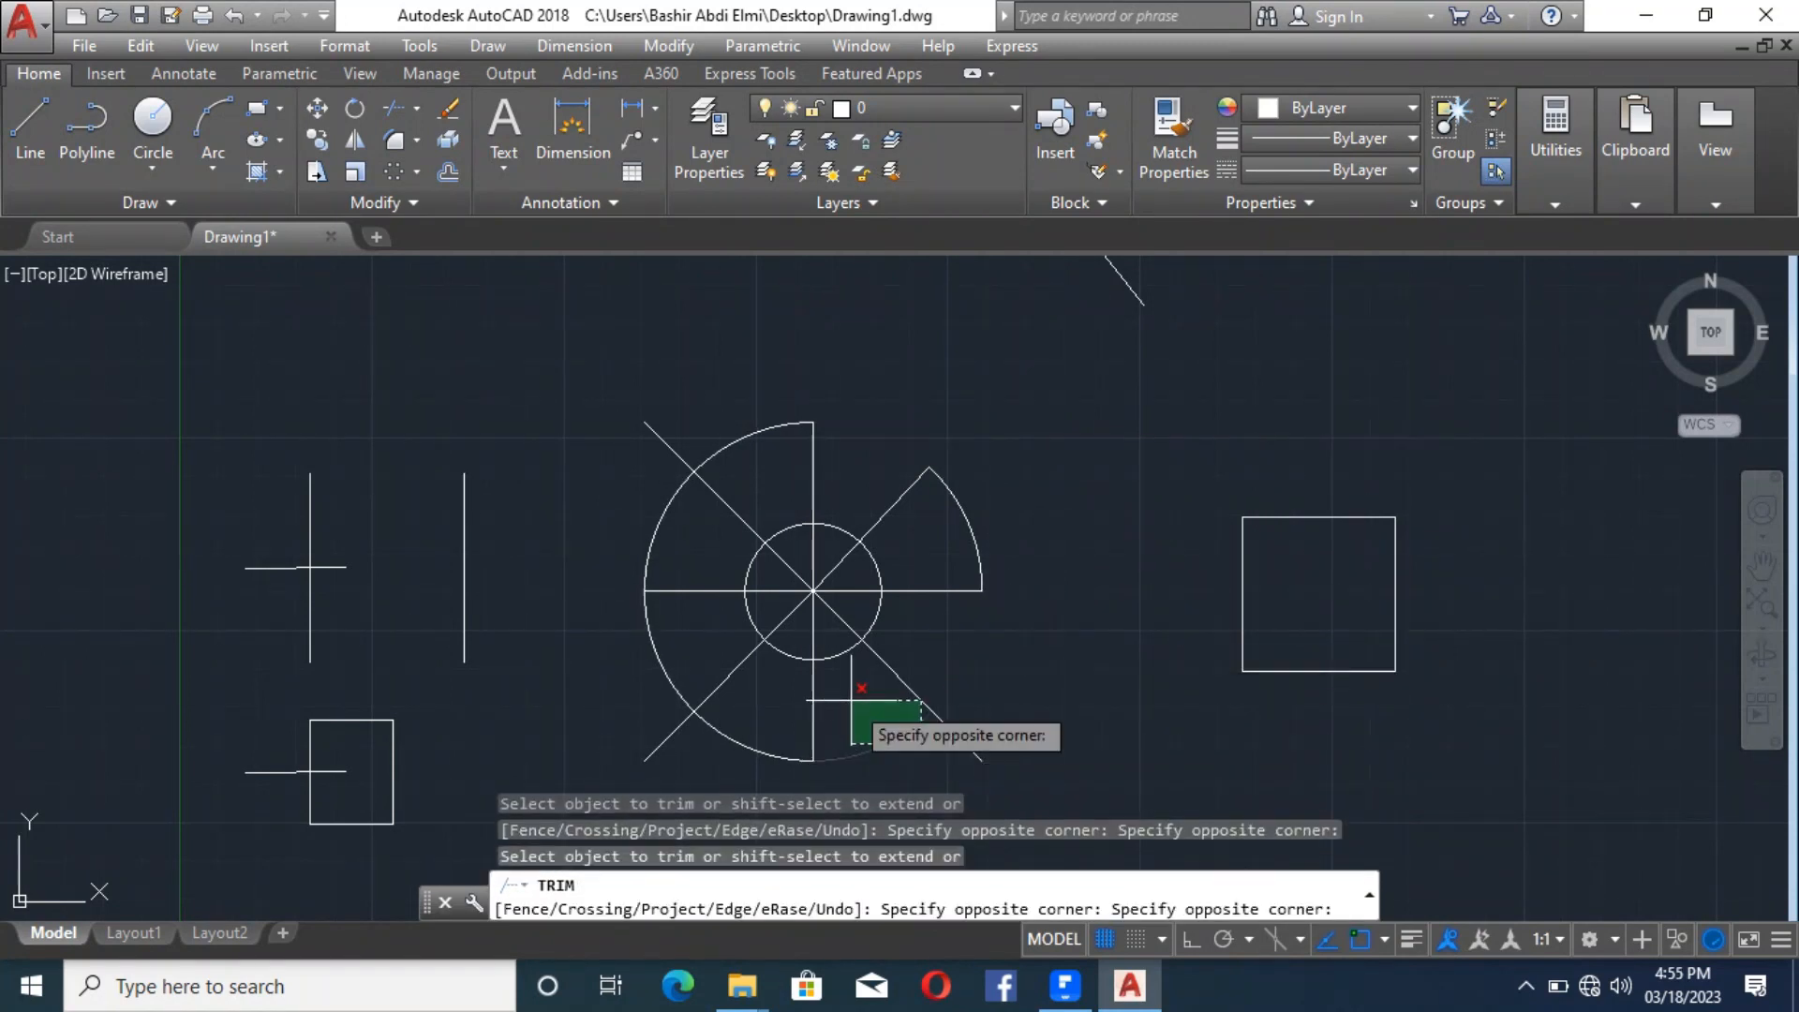
key("Escape")
key("ctrl+z")
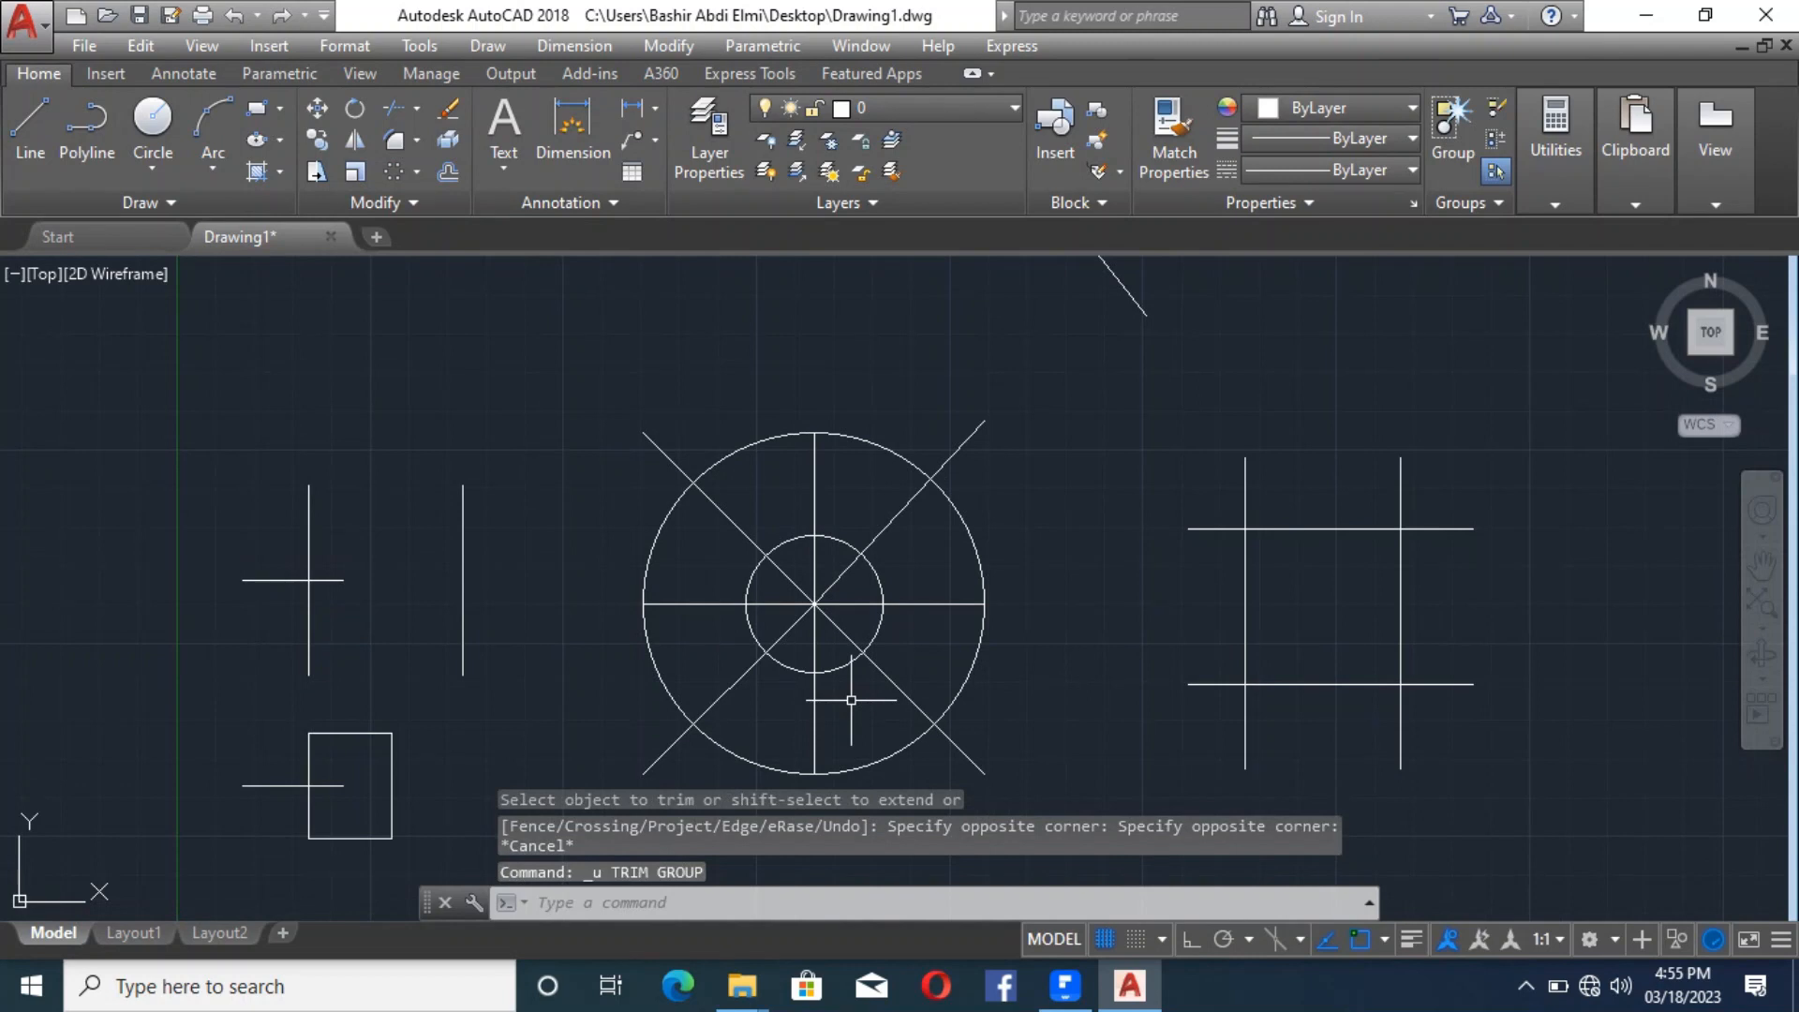
Step: Erase the lower-right diagonal spoke of the circles with Trim's eRase option, using all objects as cutting edges
left_click(401, 113)
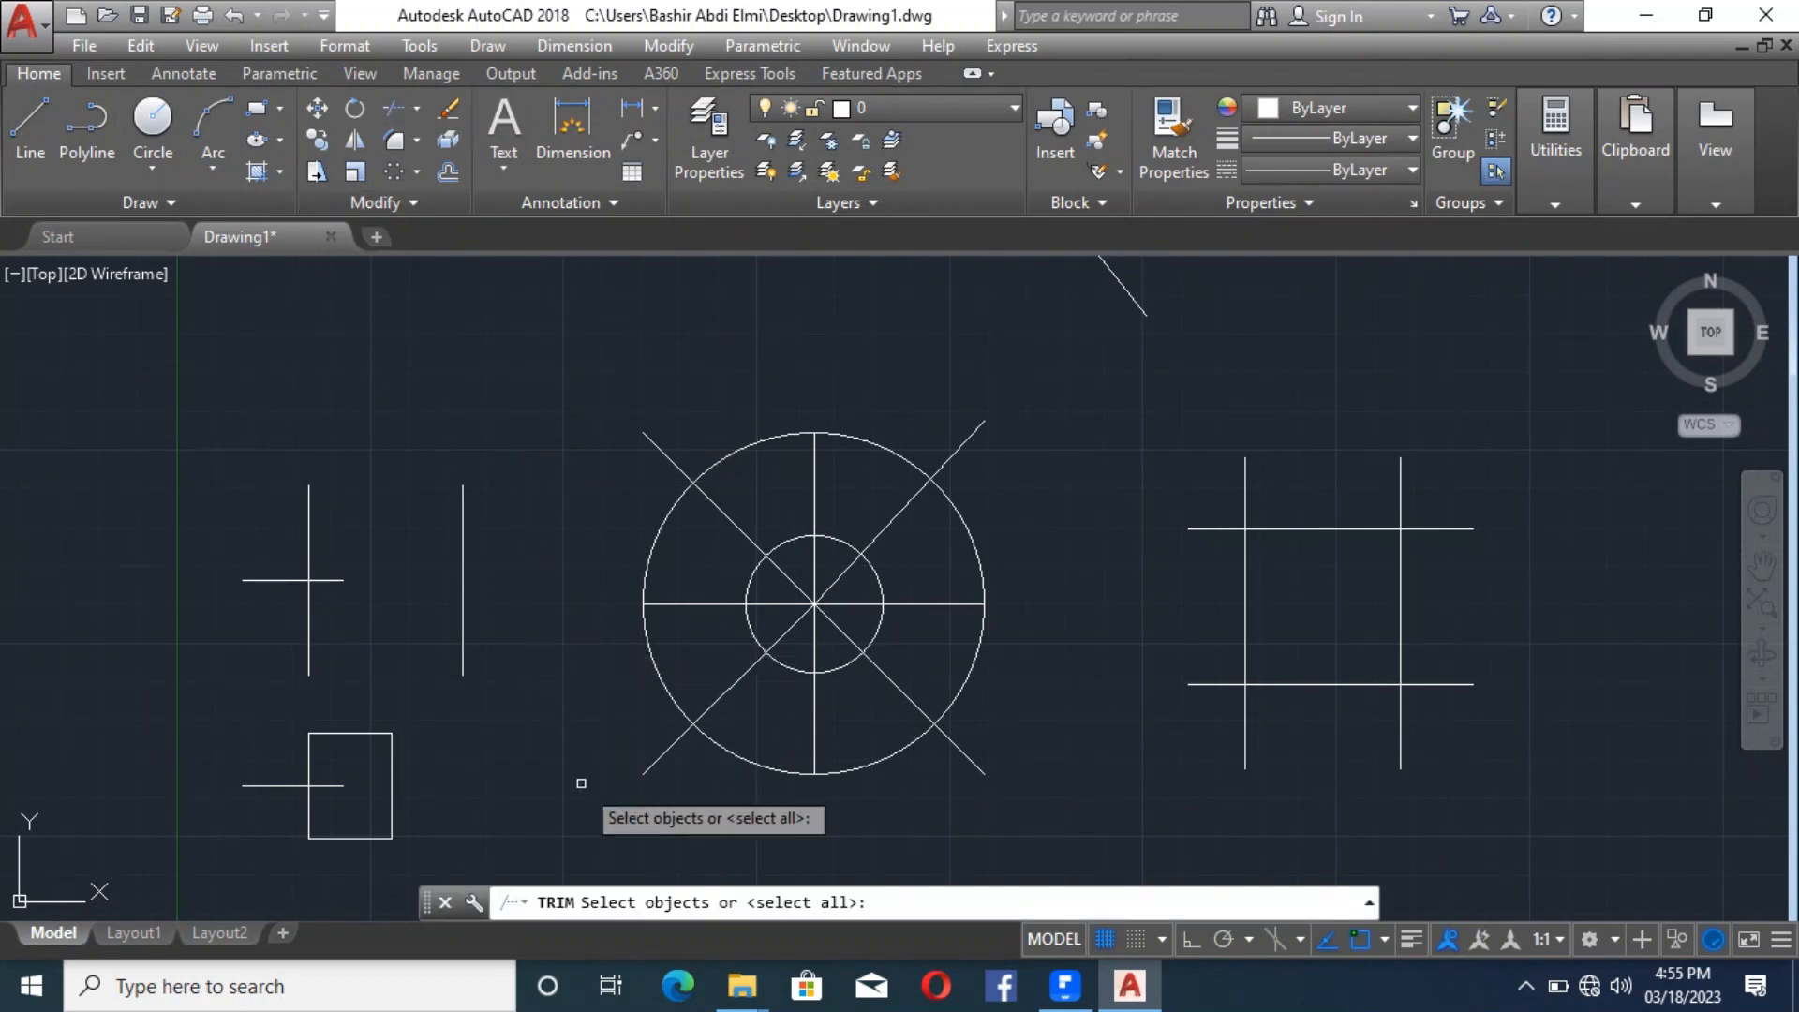
key("Return")
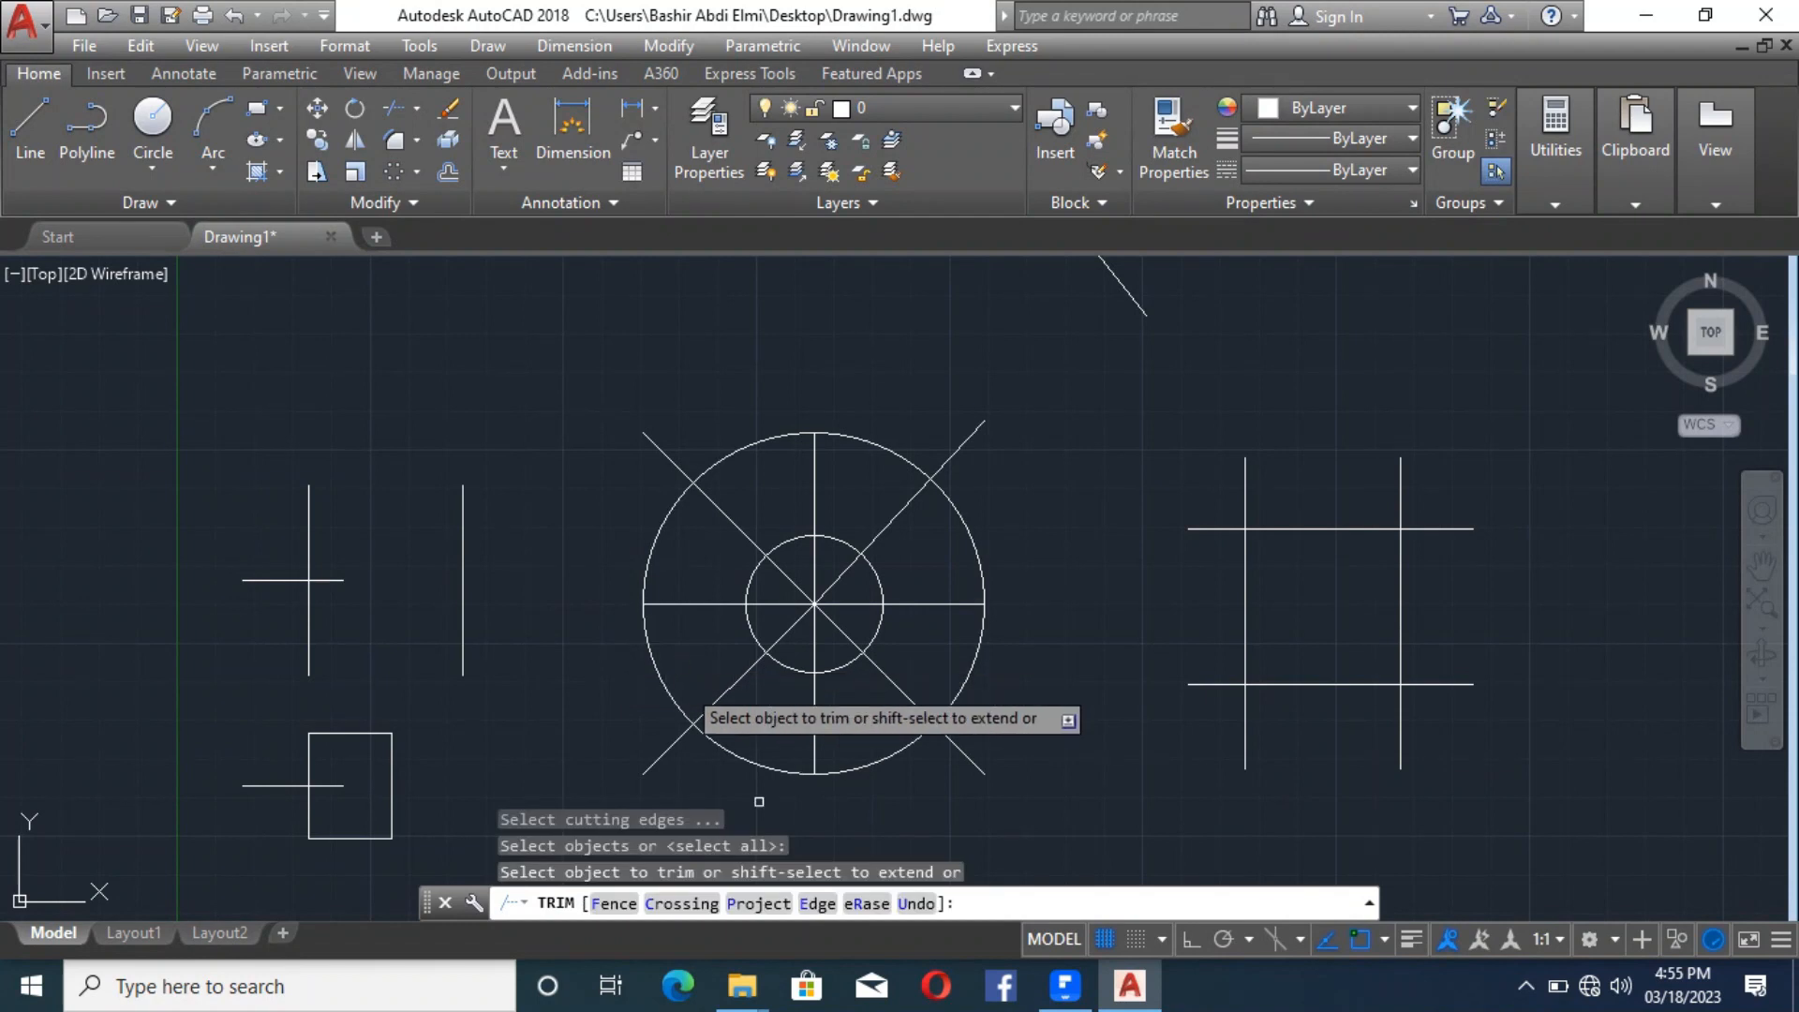
left_click(861, 902)
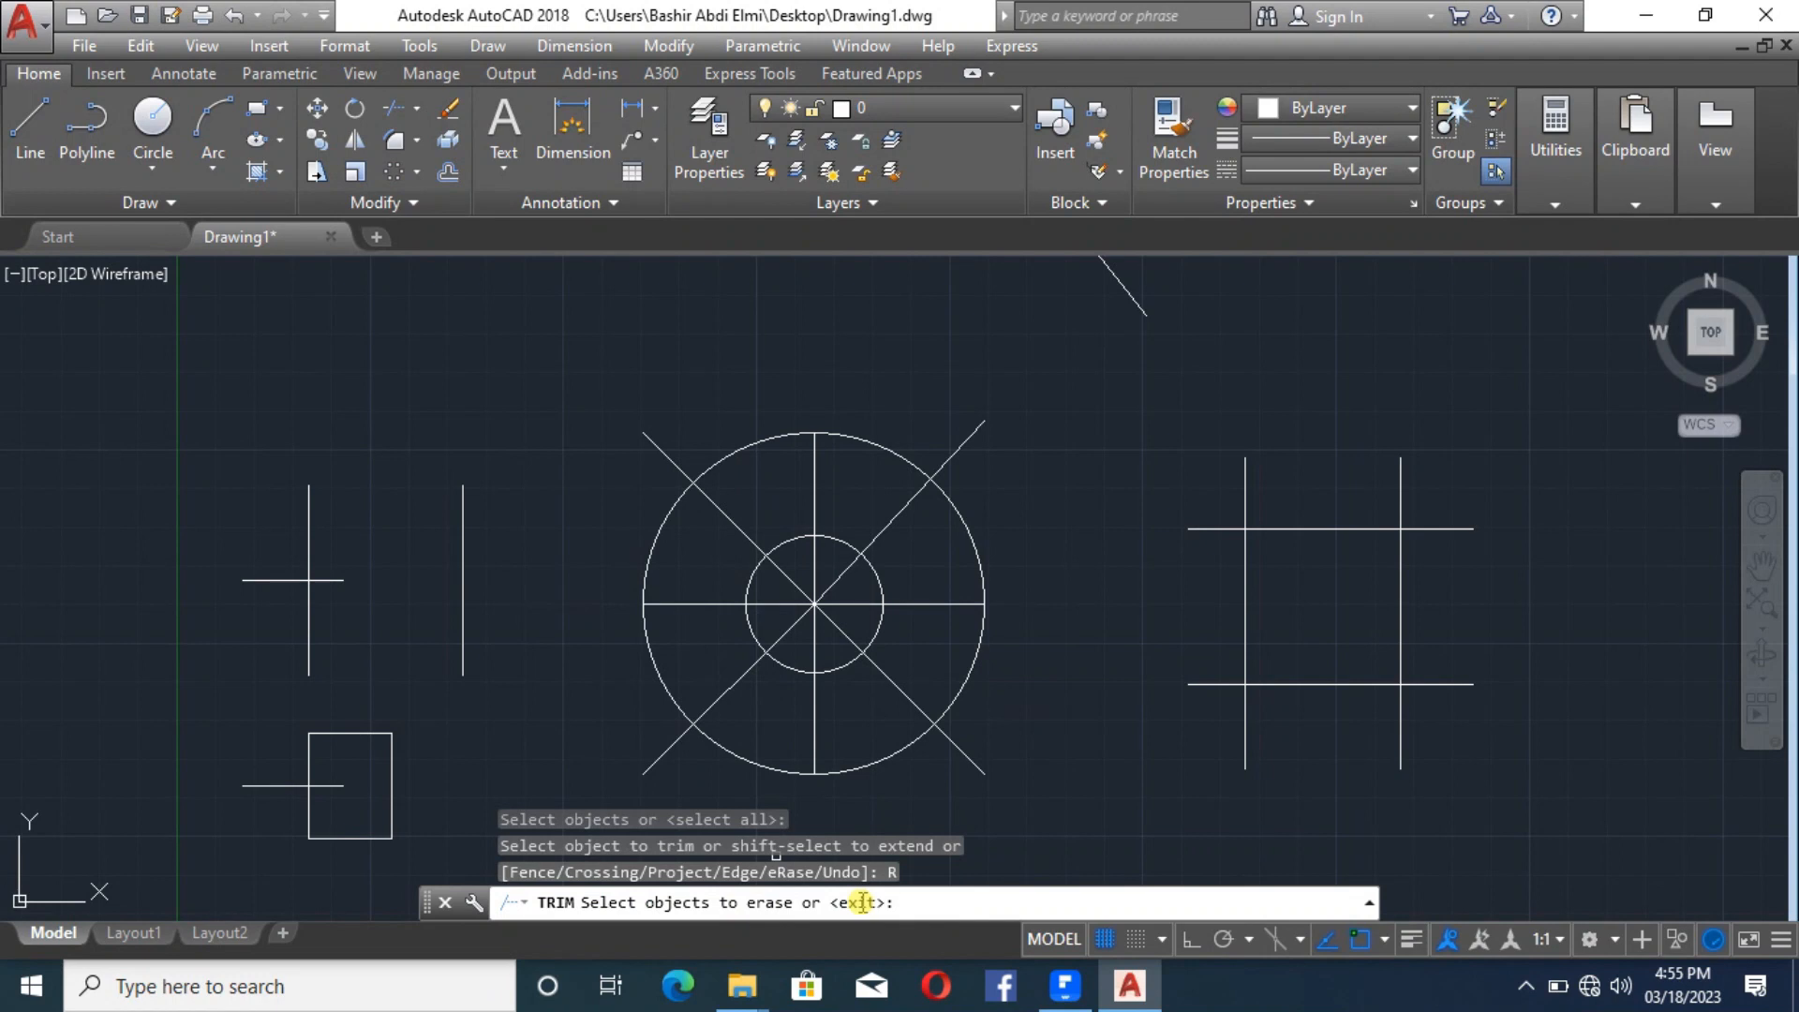
left_click(946, 741)
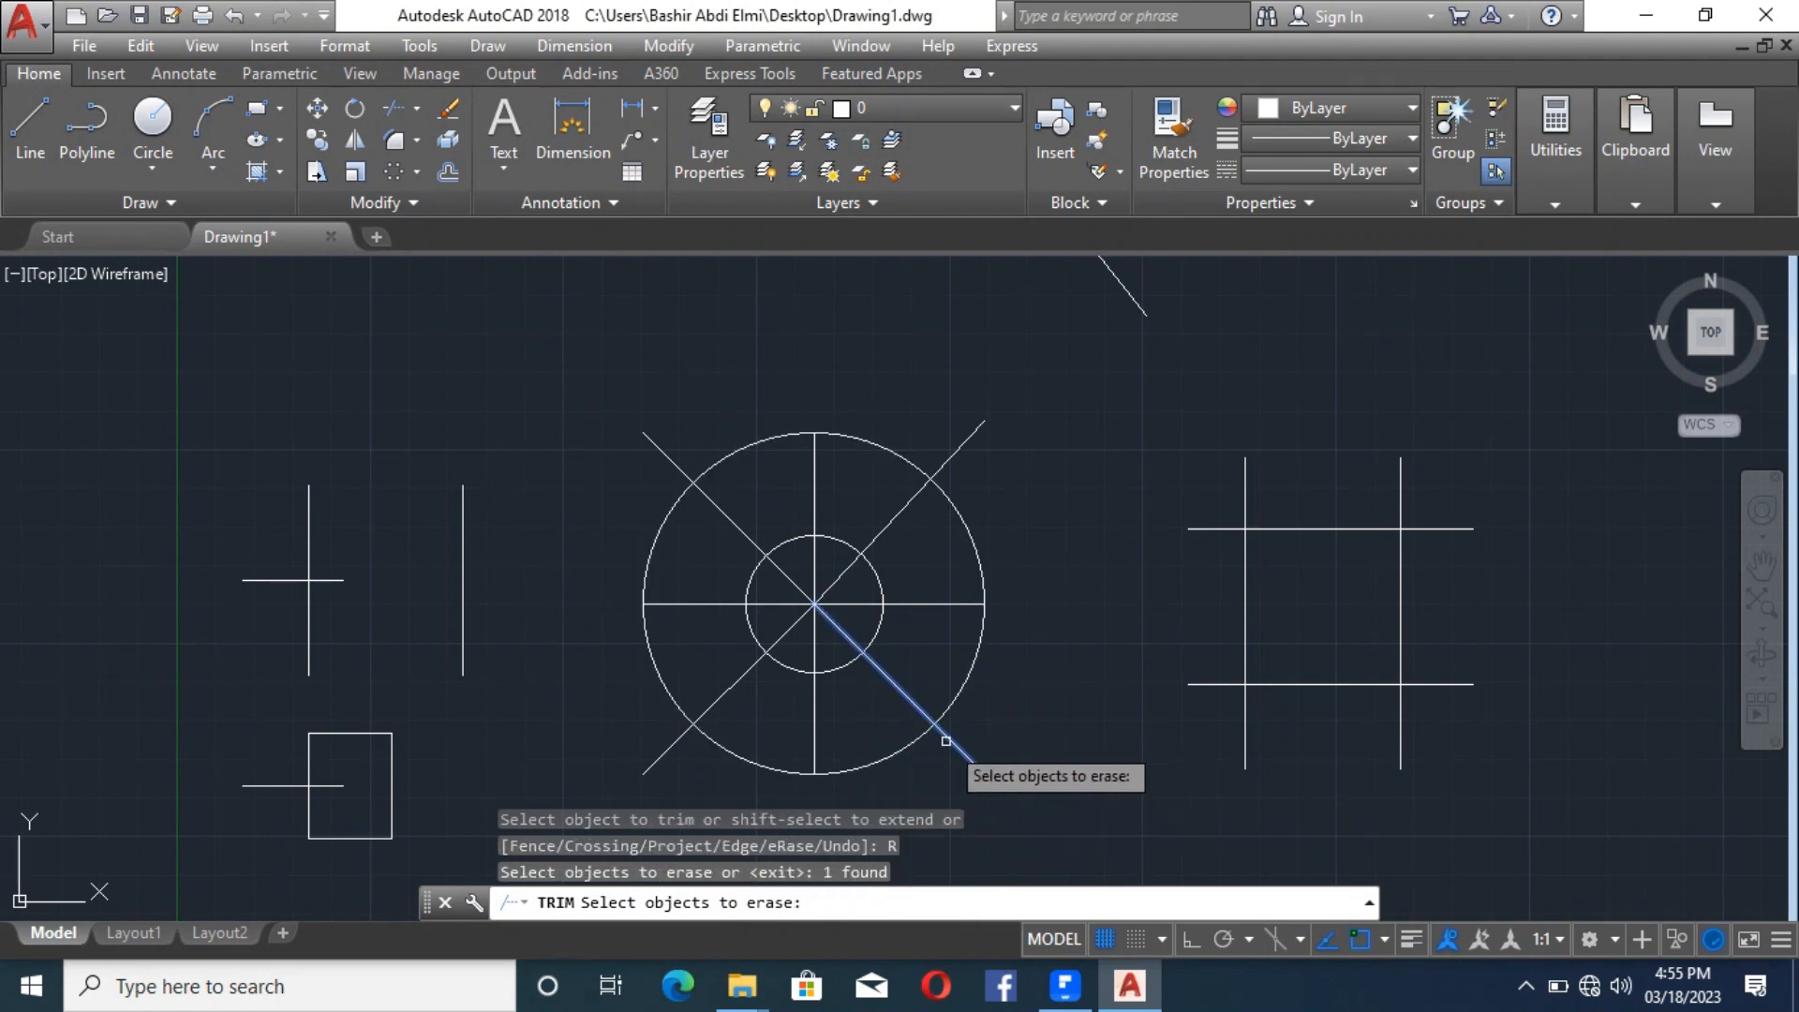
key("Return")
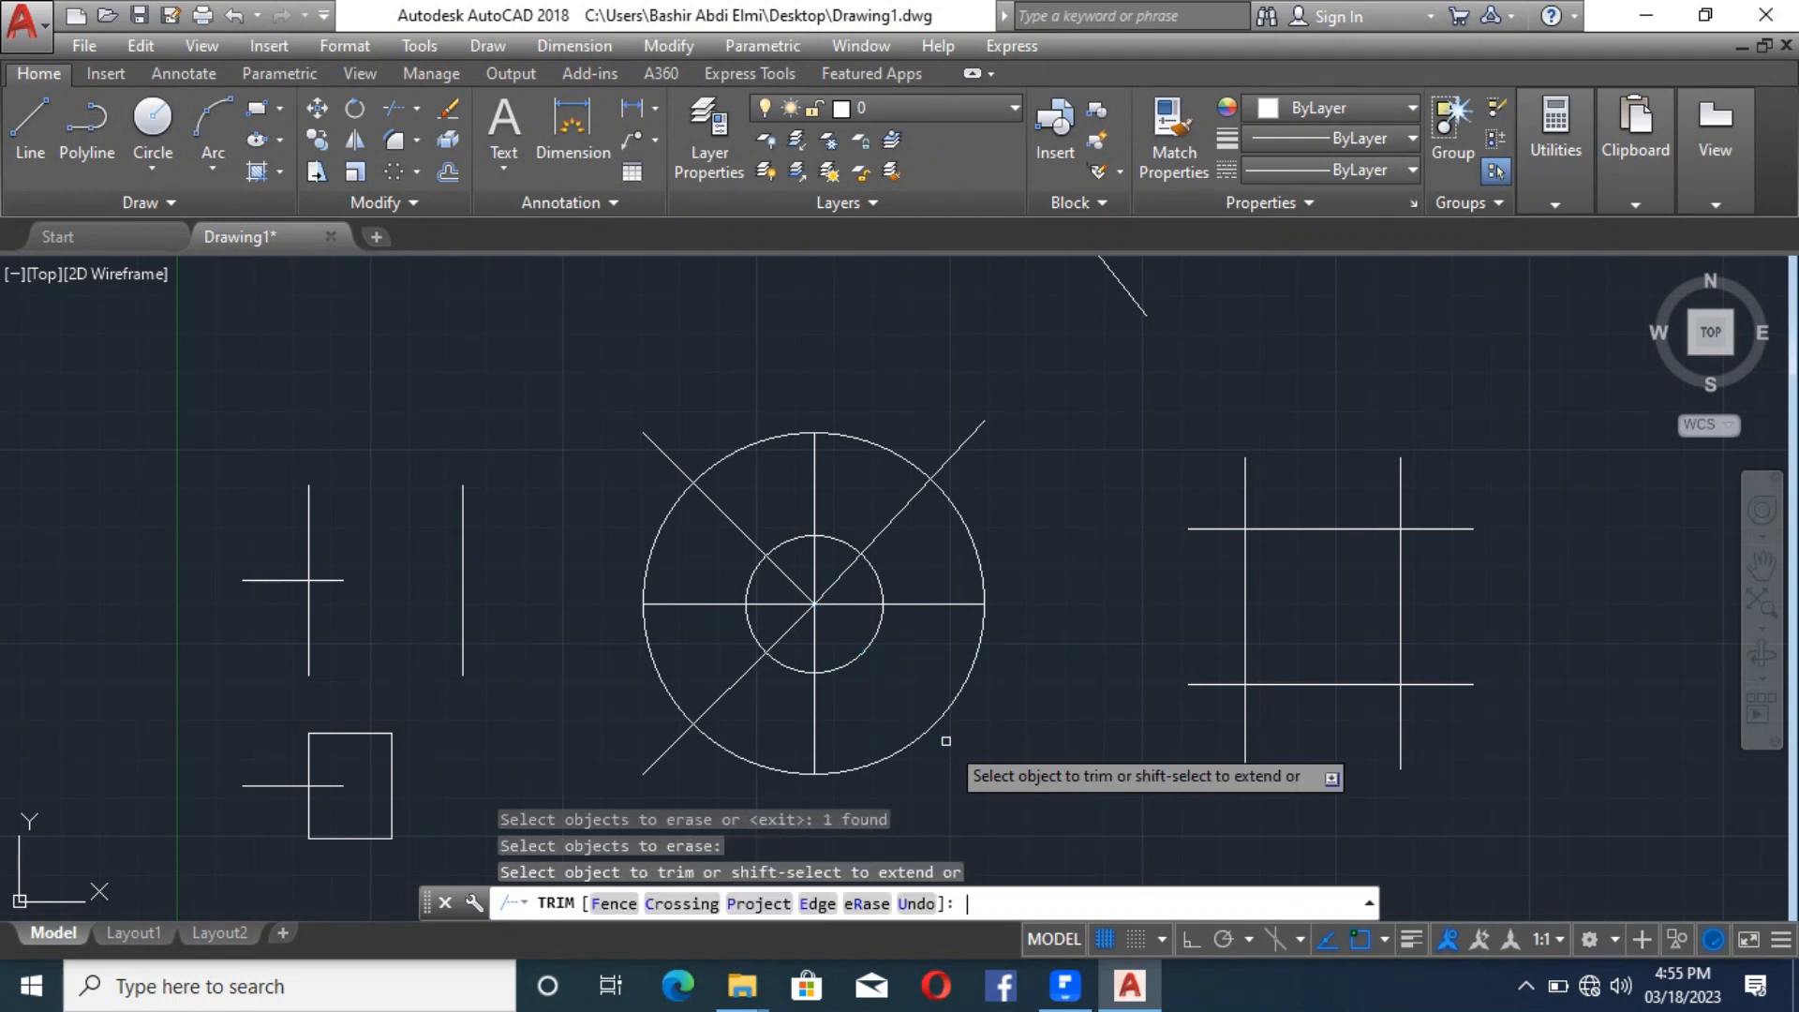
Step: Trim the grid's upper-left vertical end, the upper-right diagonal's outer end and the upper-left diagonal's part between the two circles
left_click(1245, 485)
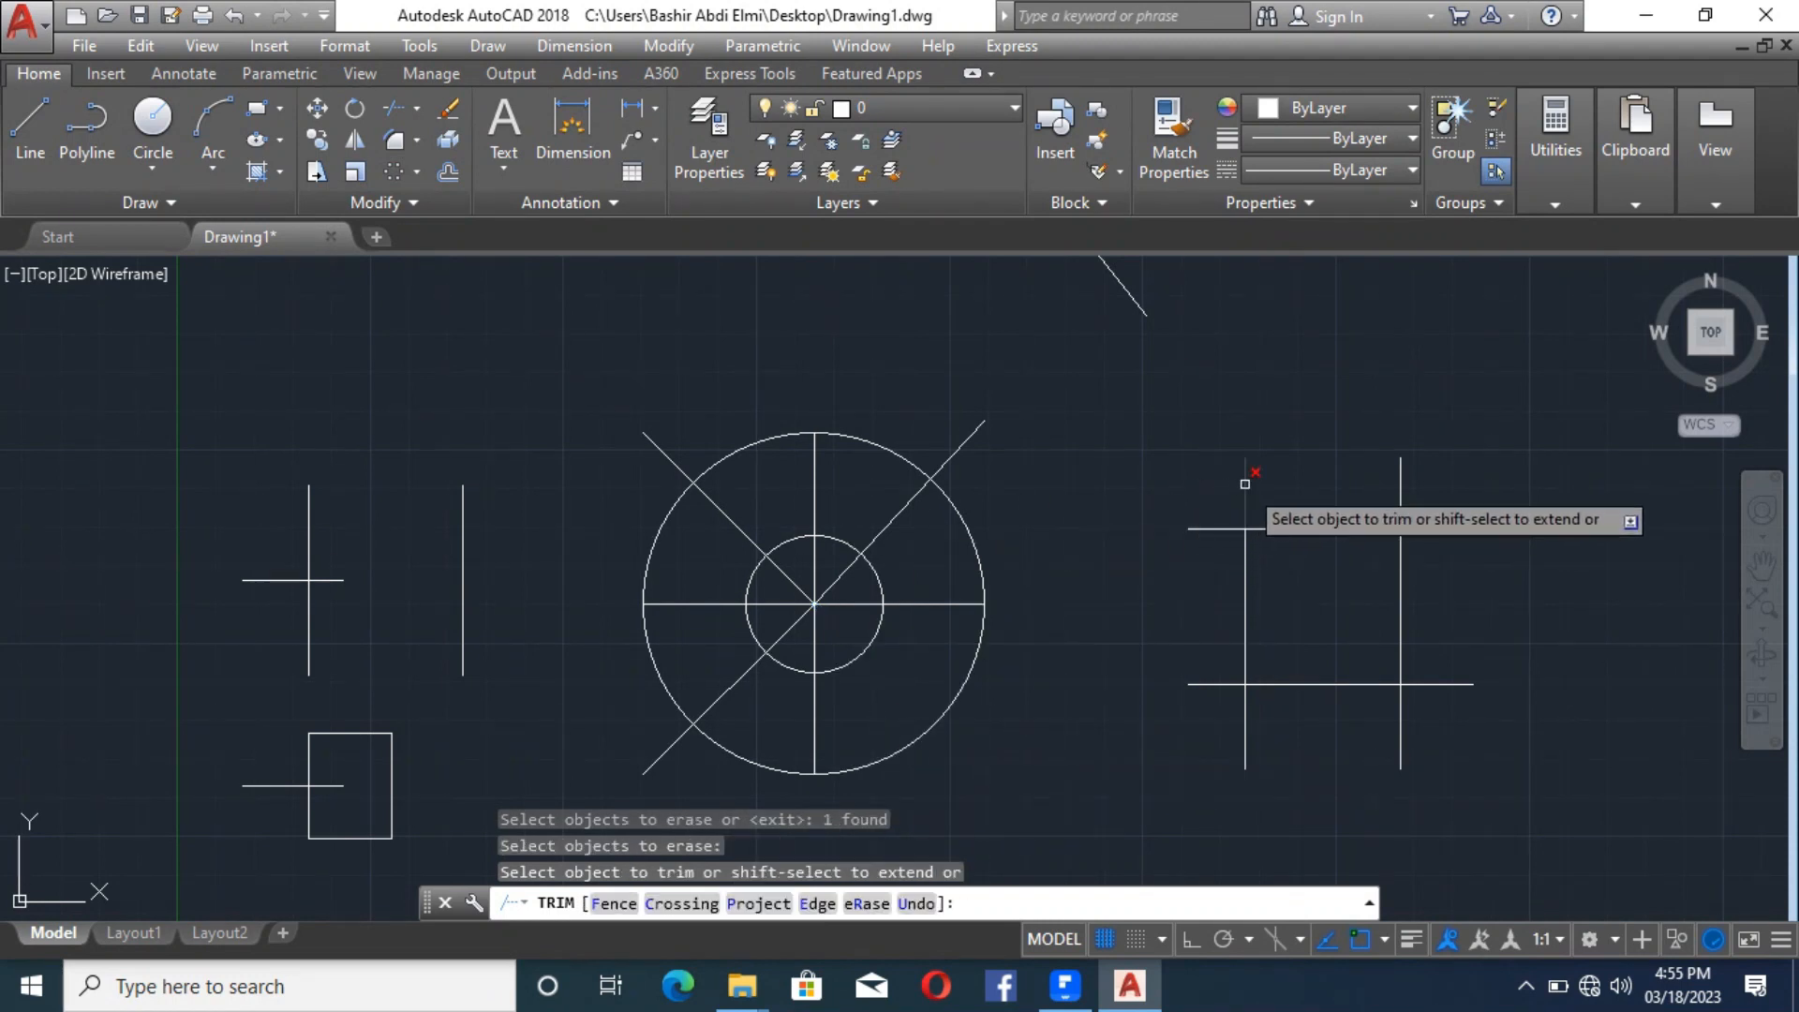
left_click(1245, 483)
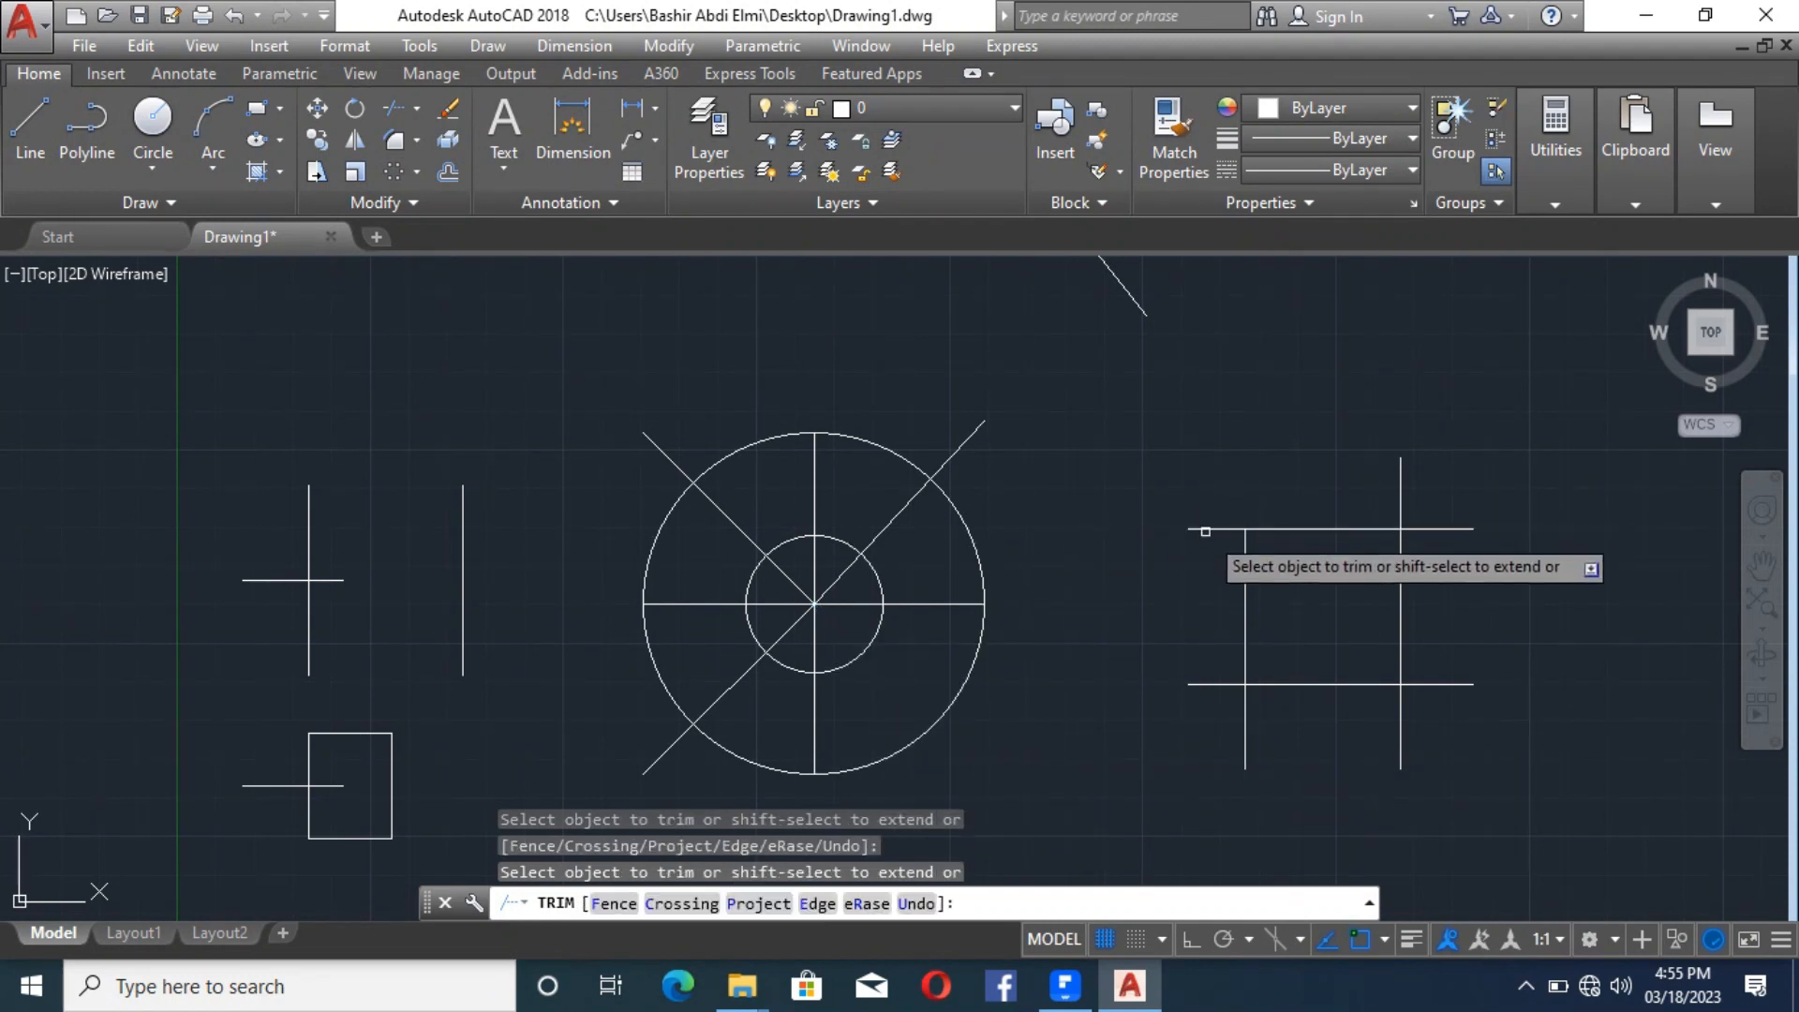
left_click(947, 460)
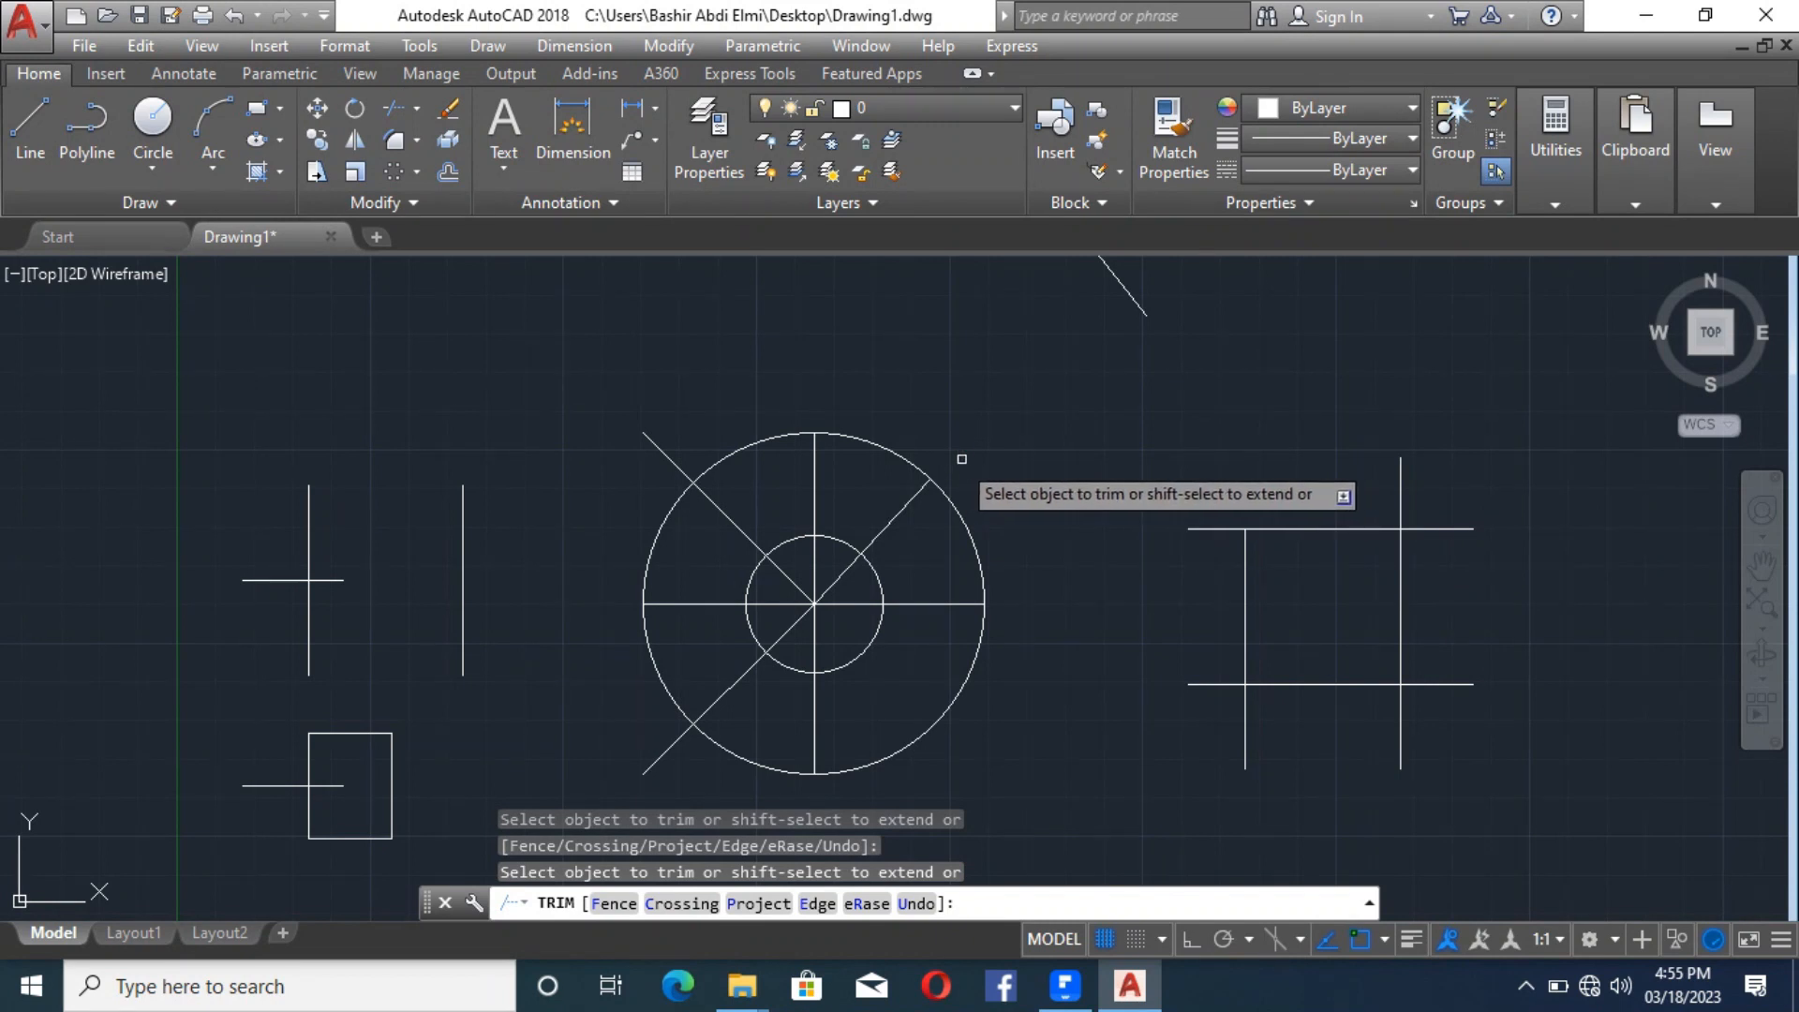
left_click(734, 520)
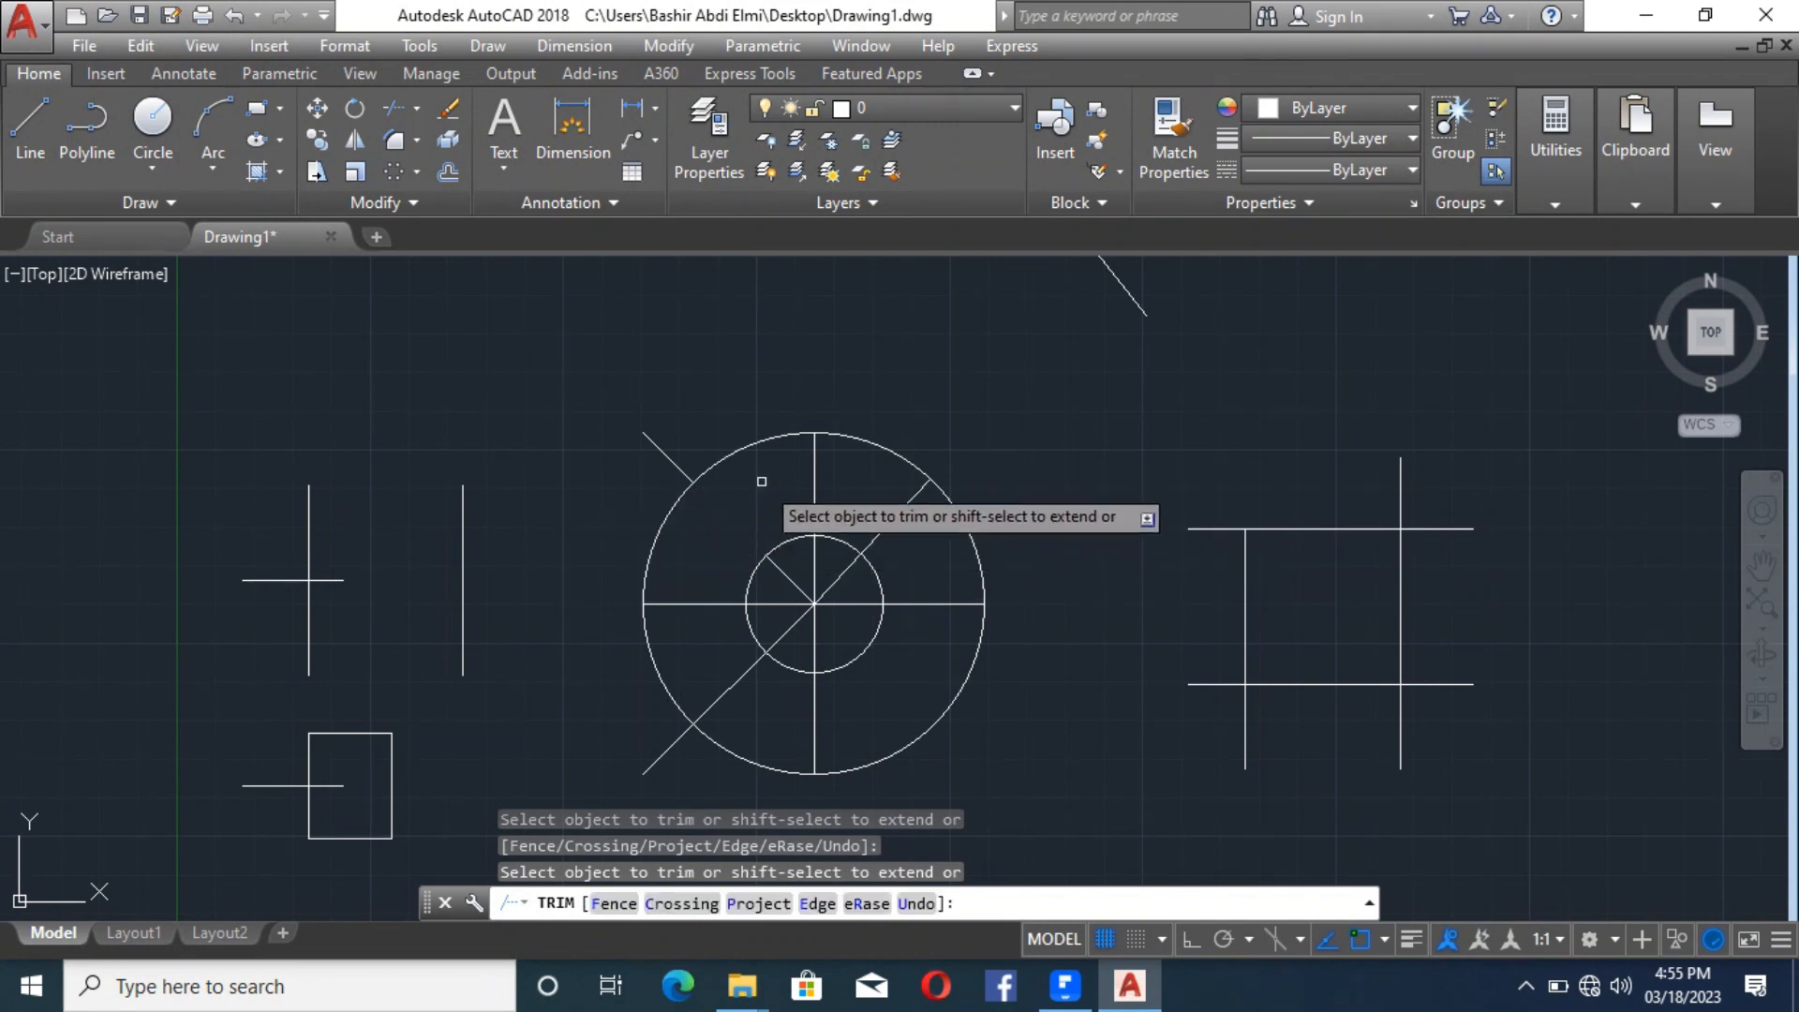
Step: Erase the inner circle with Trim's eRase option, and undo the whole Trim session
left_click(864, 905)
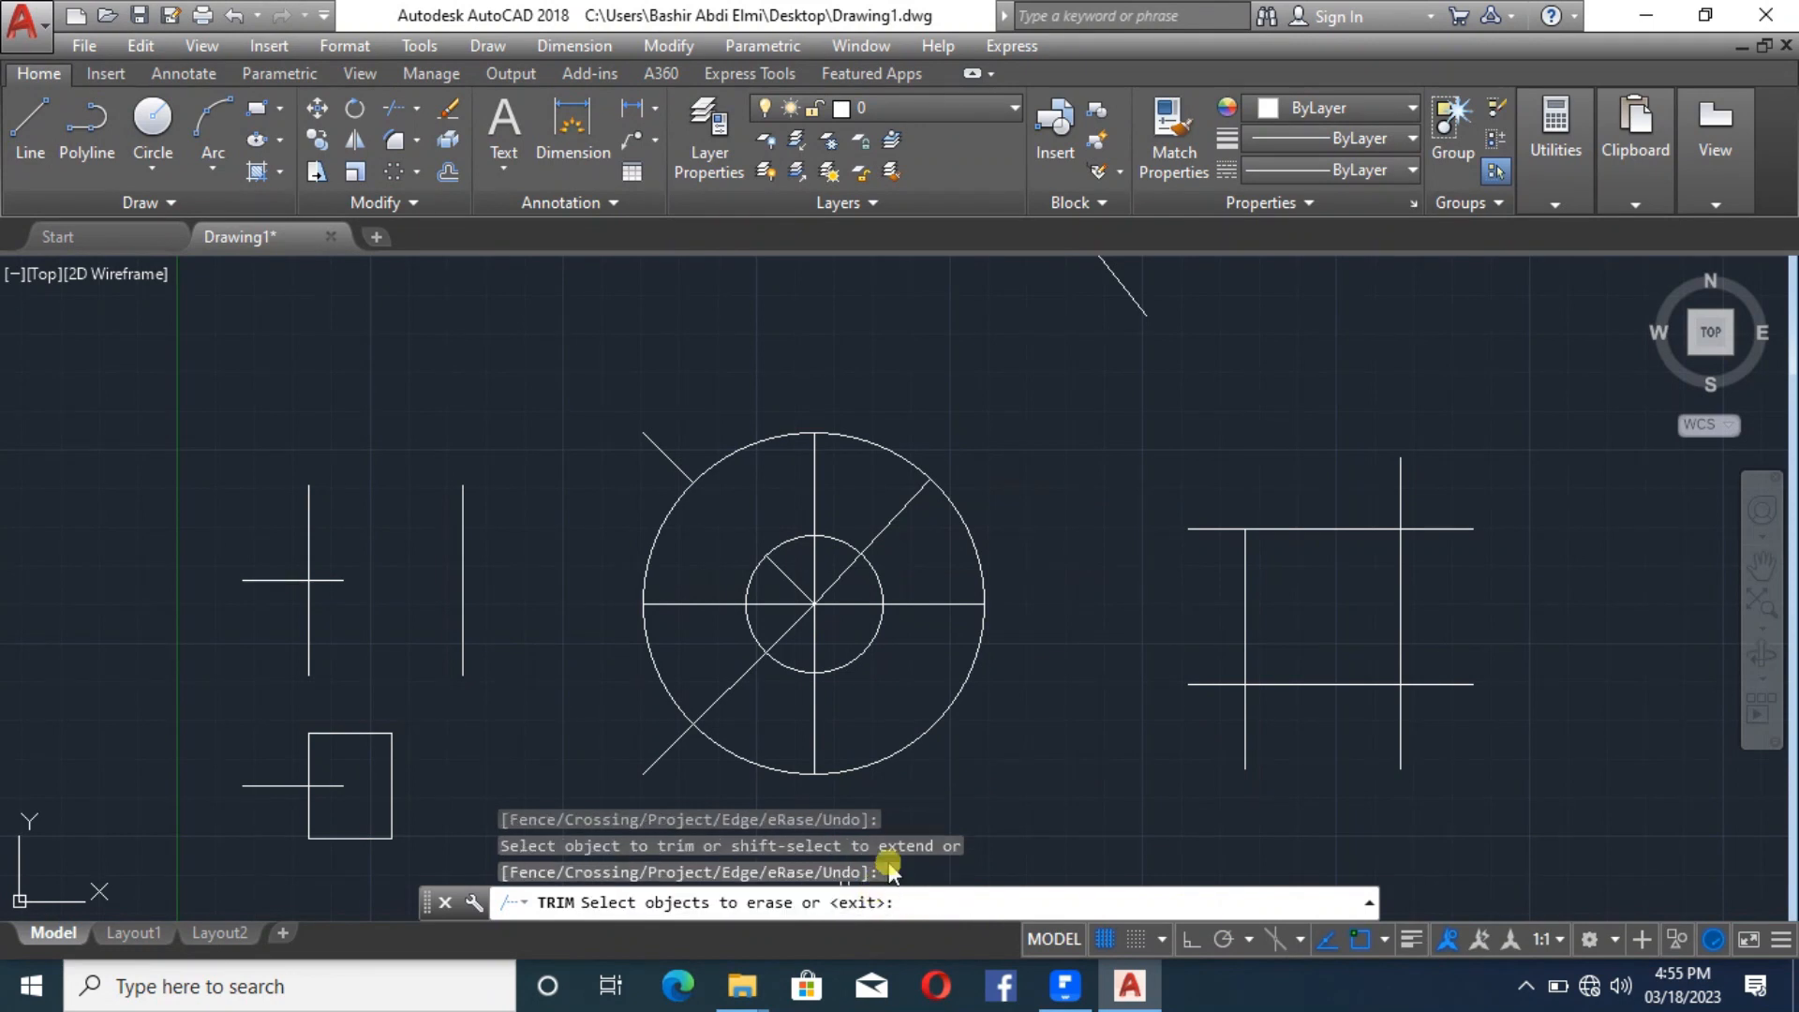
left_click(873, 647)
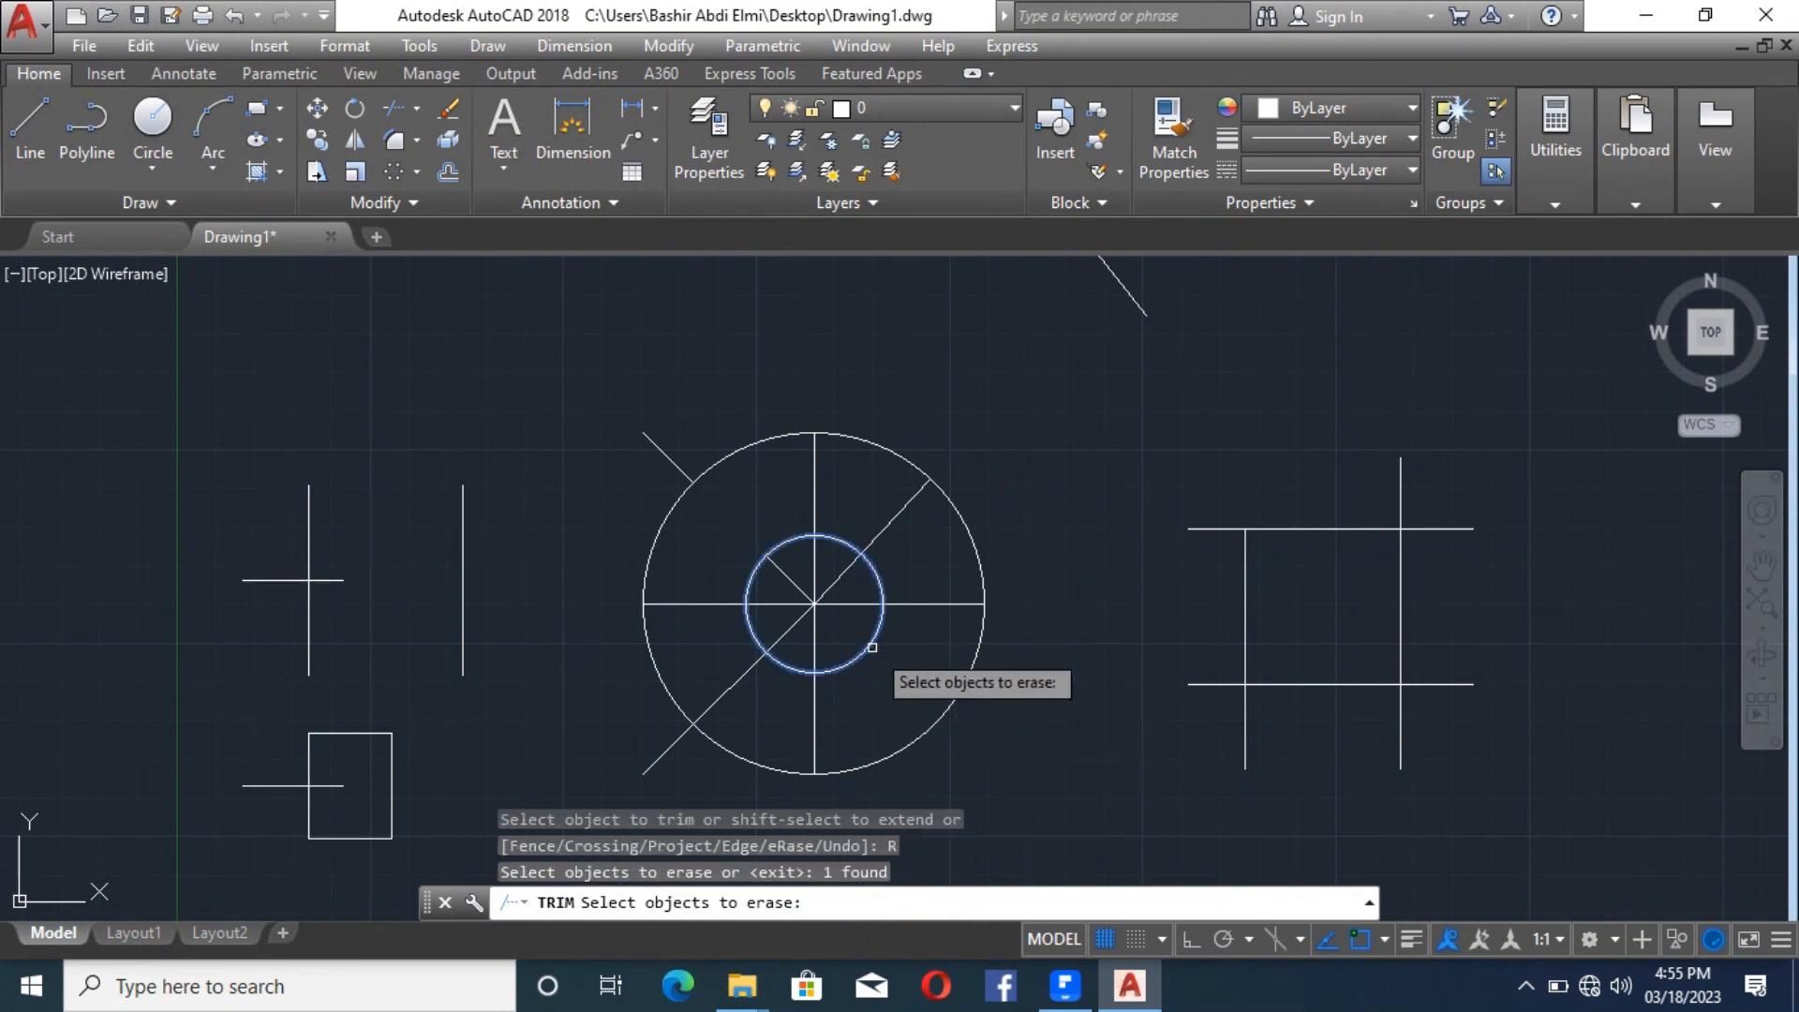
key("Return")
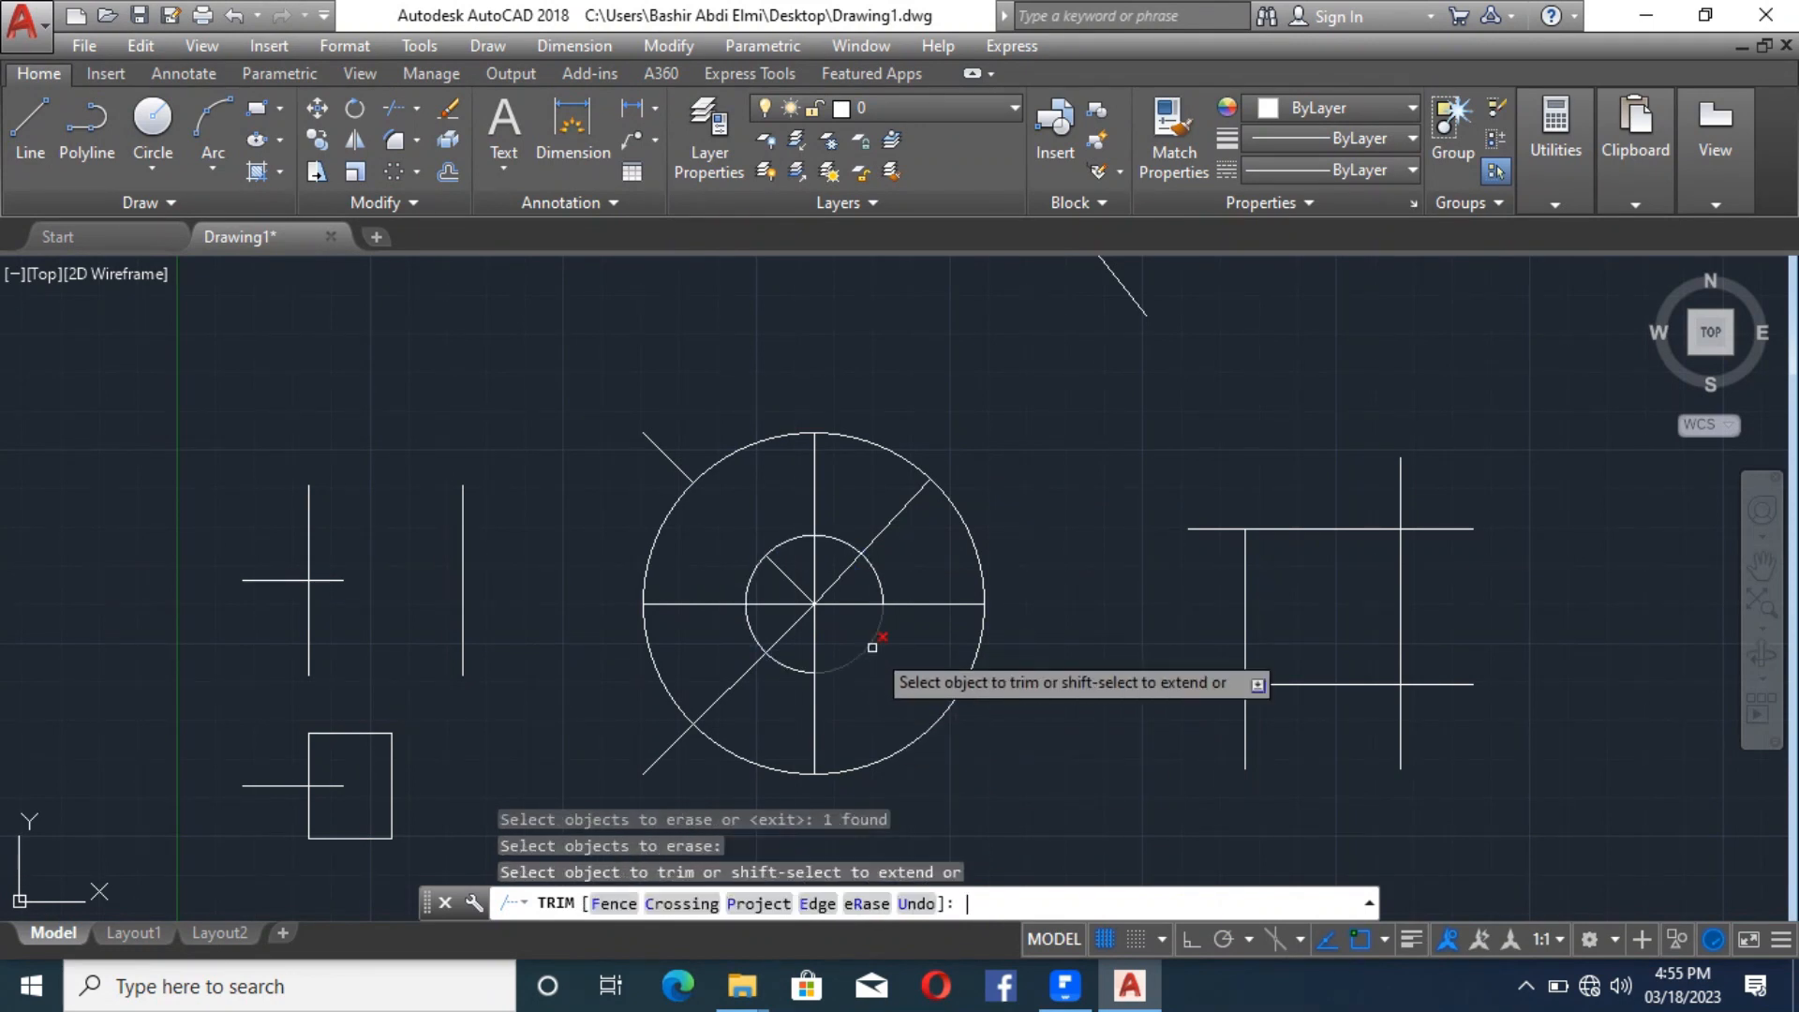
key("ctrl+z")
key("ctrl+z")
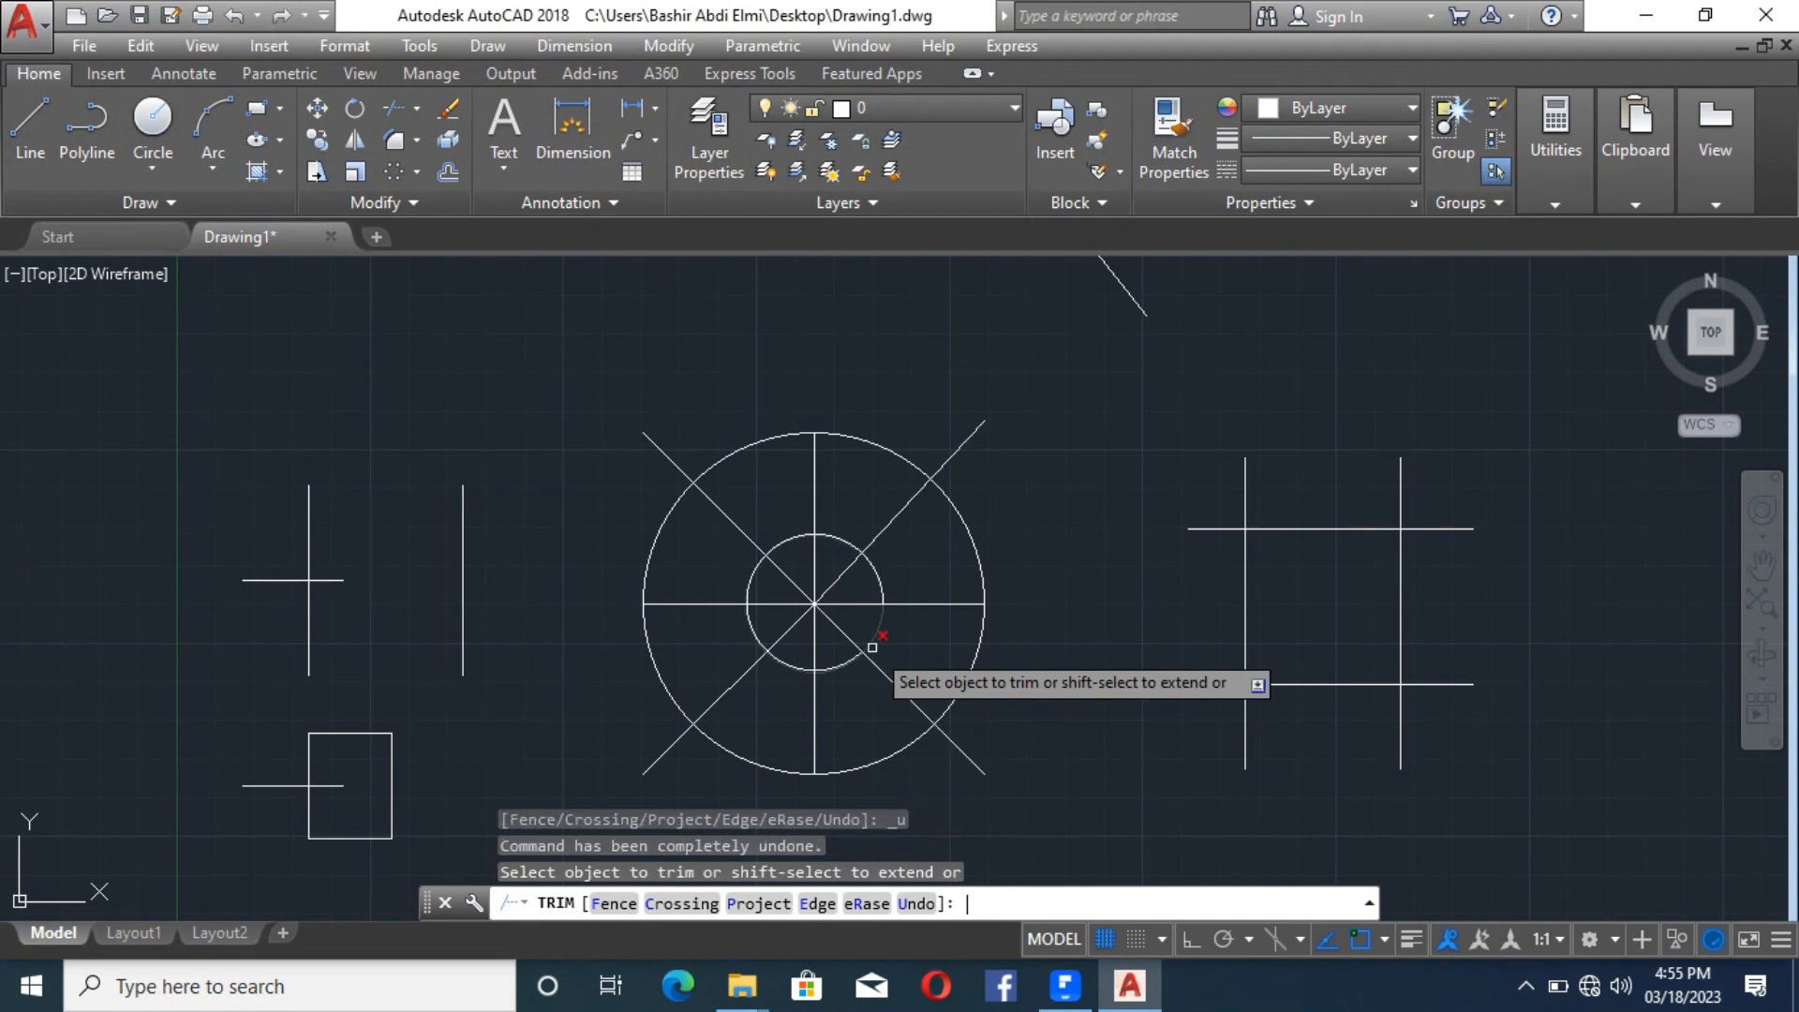
key("Escape")
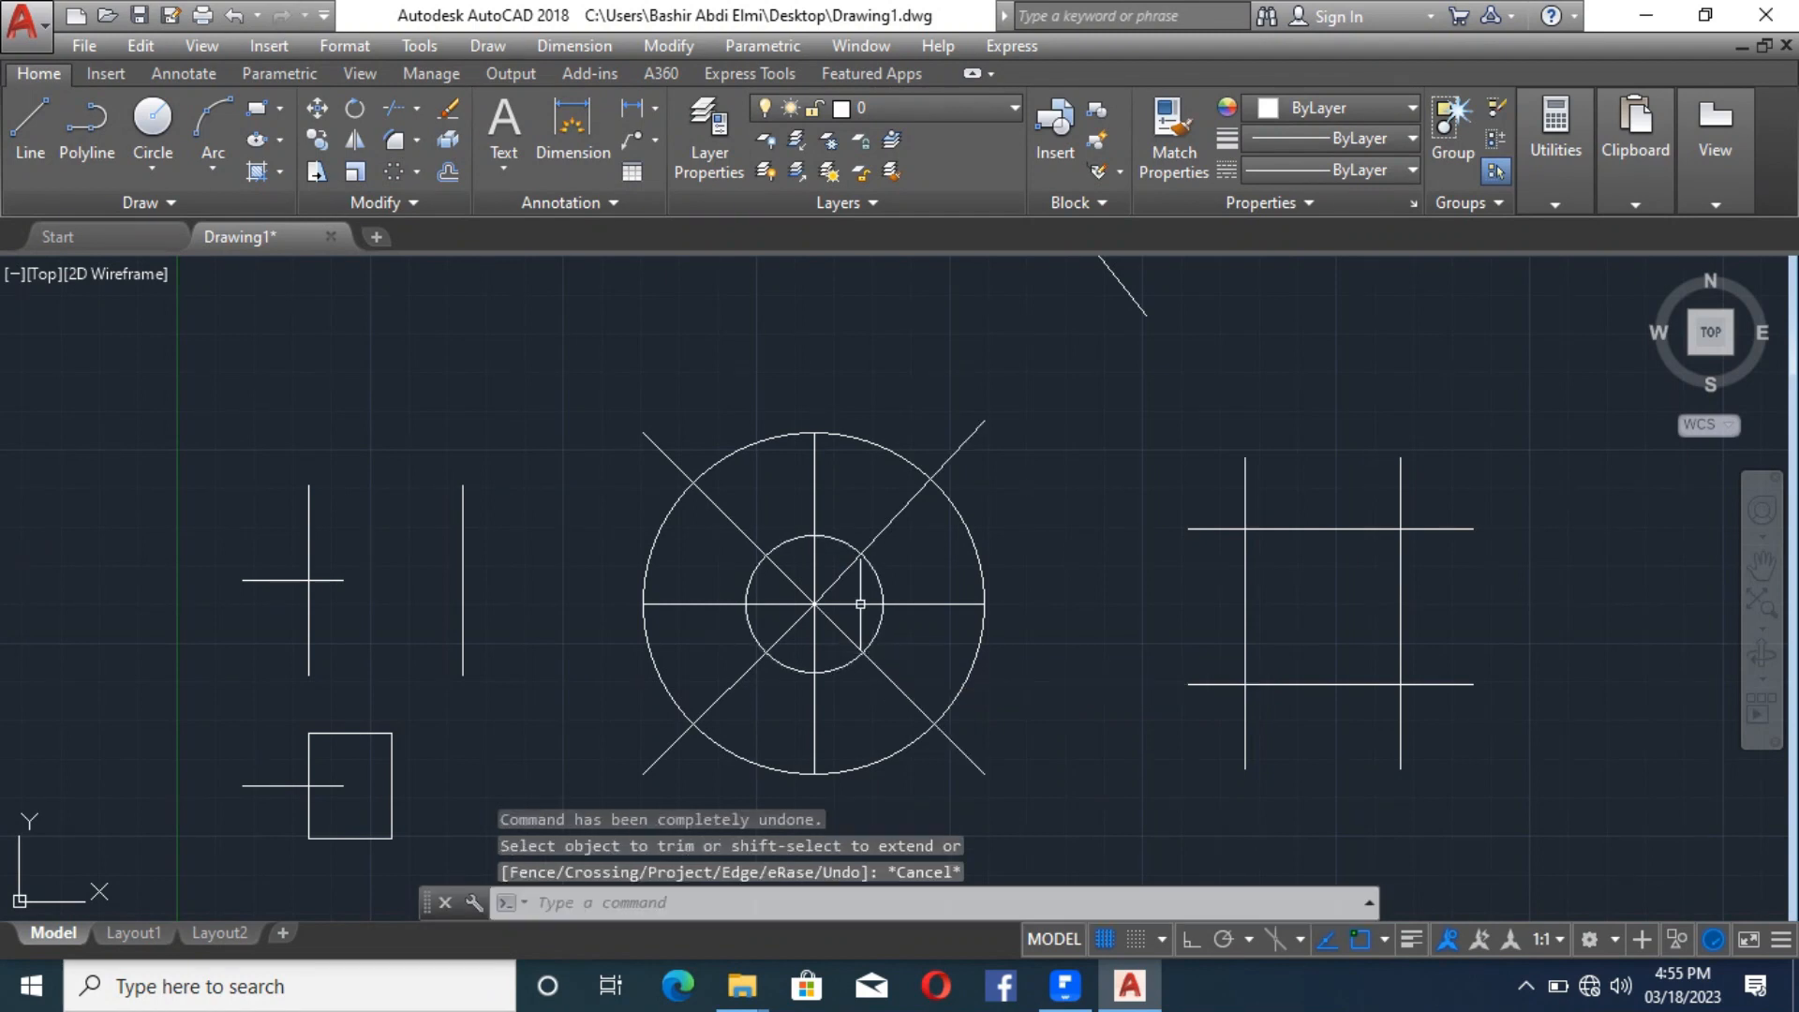
Step: Erase the horizontal line through the circles with Trim's eRase option, using all objects as cutting edges
left_click(407, 115)
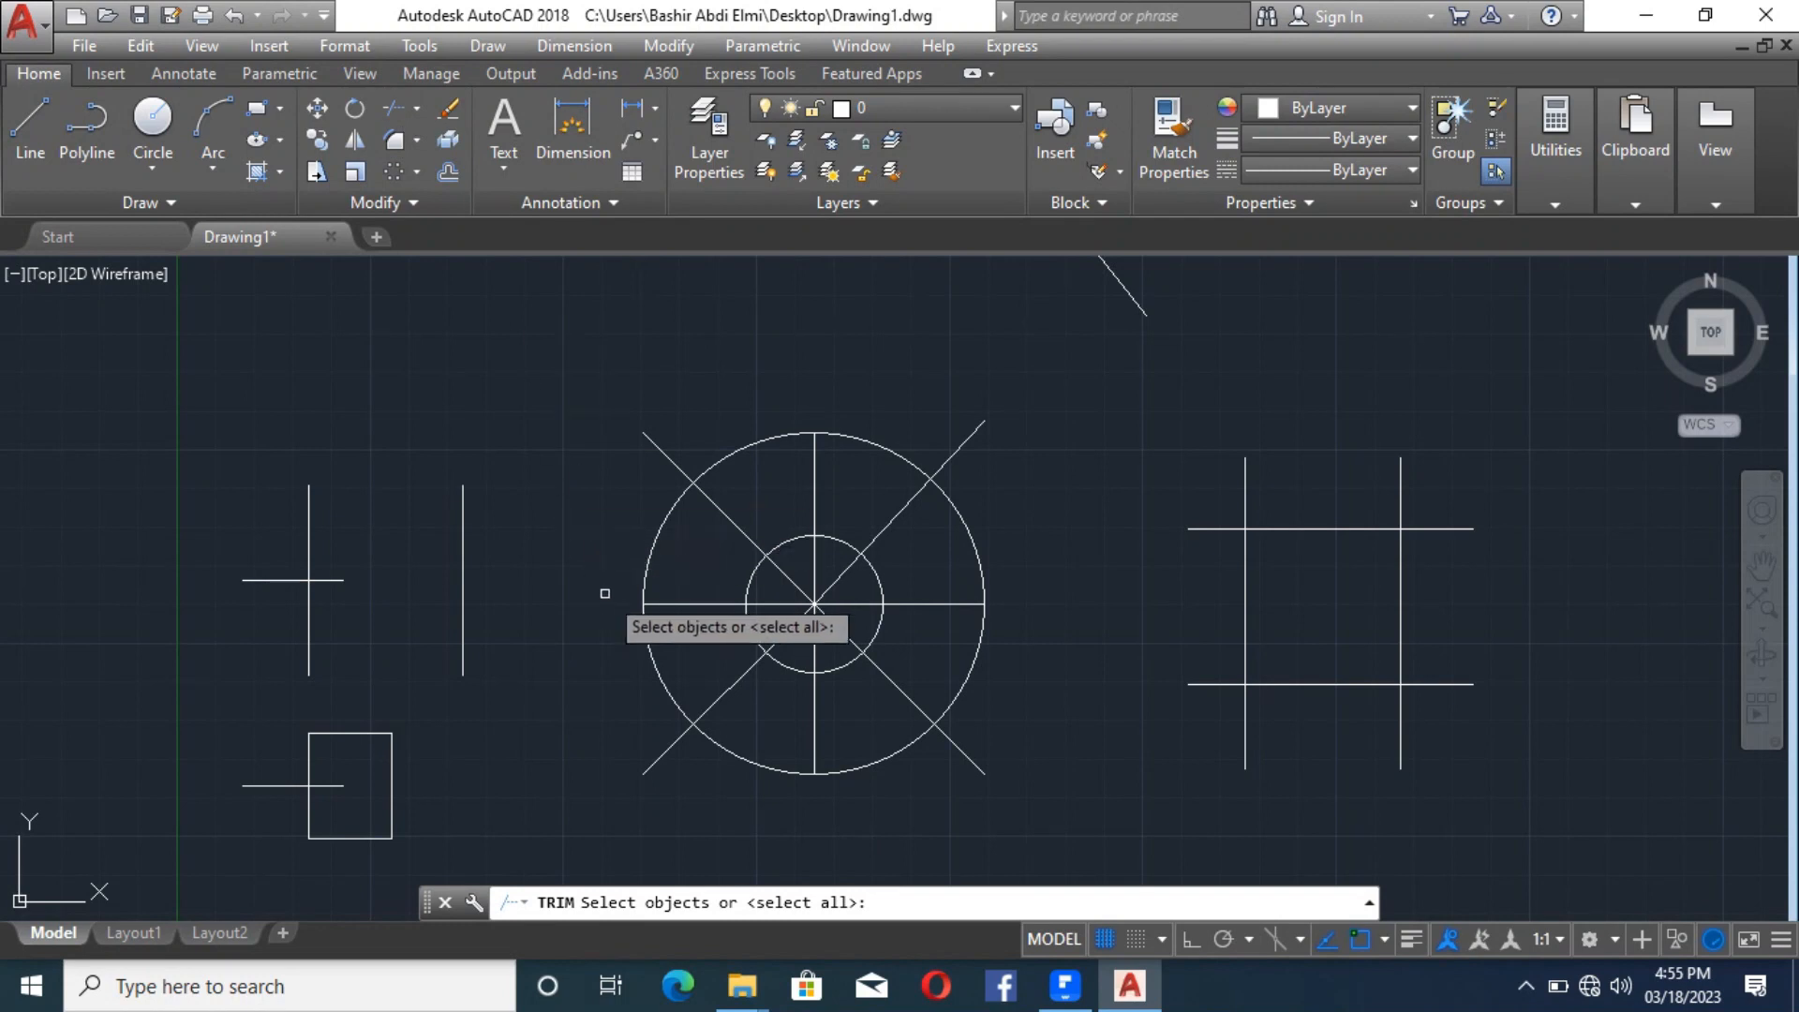
key("Return")
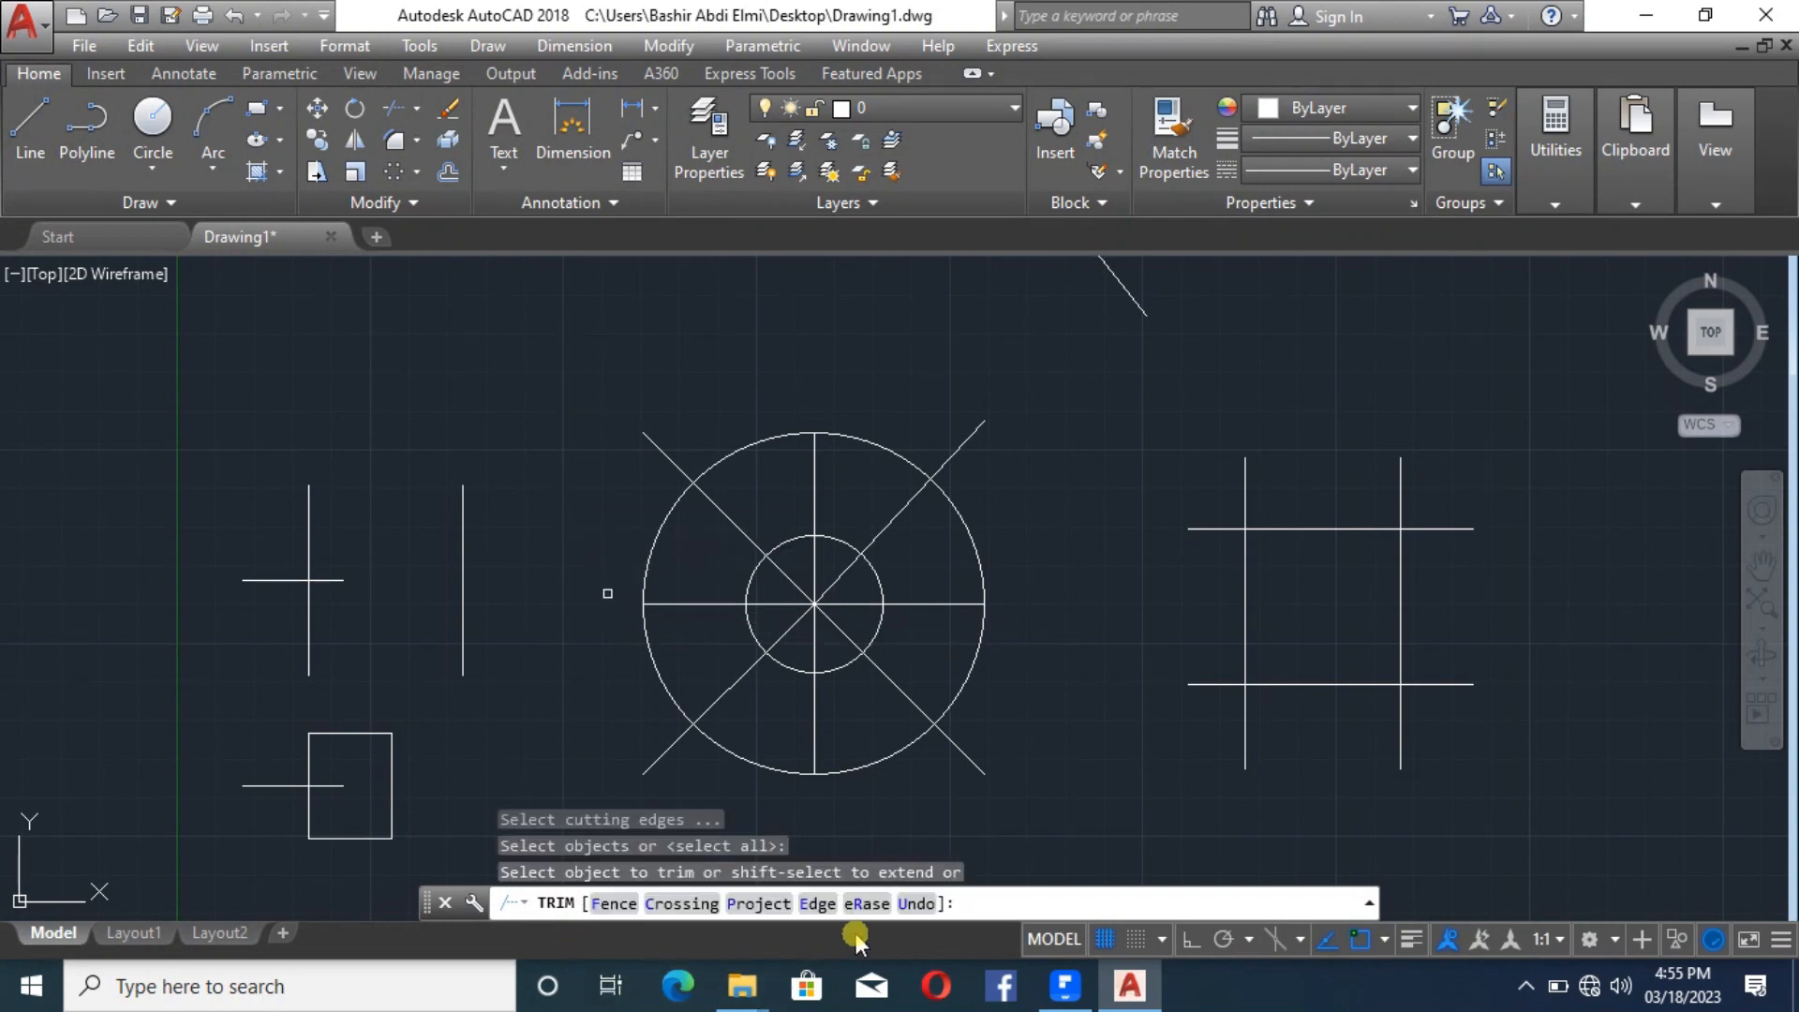
left_click(867, 904)
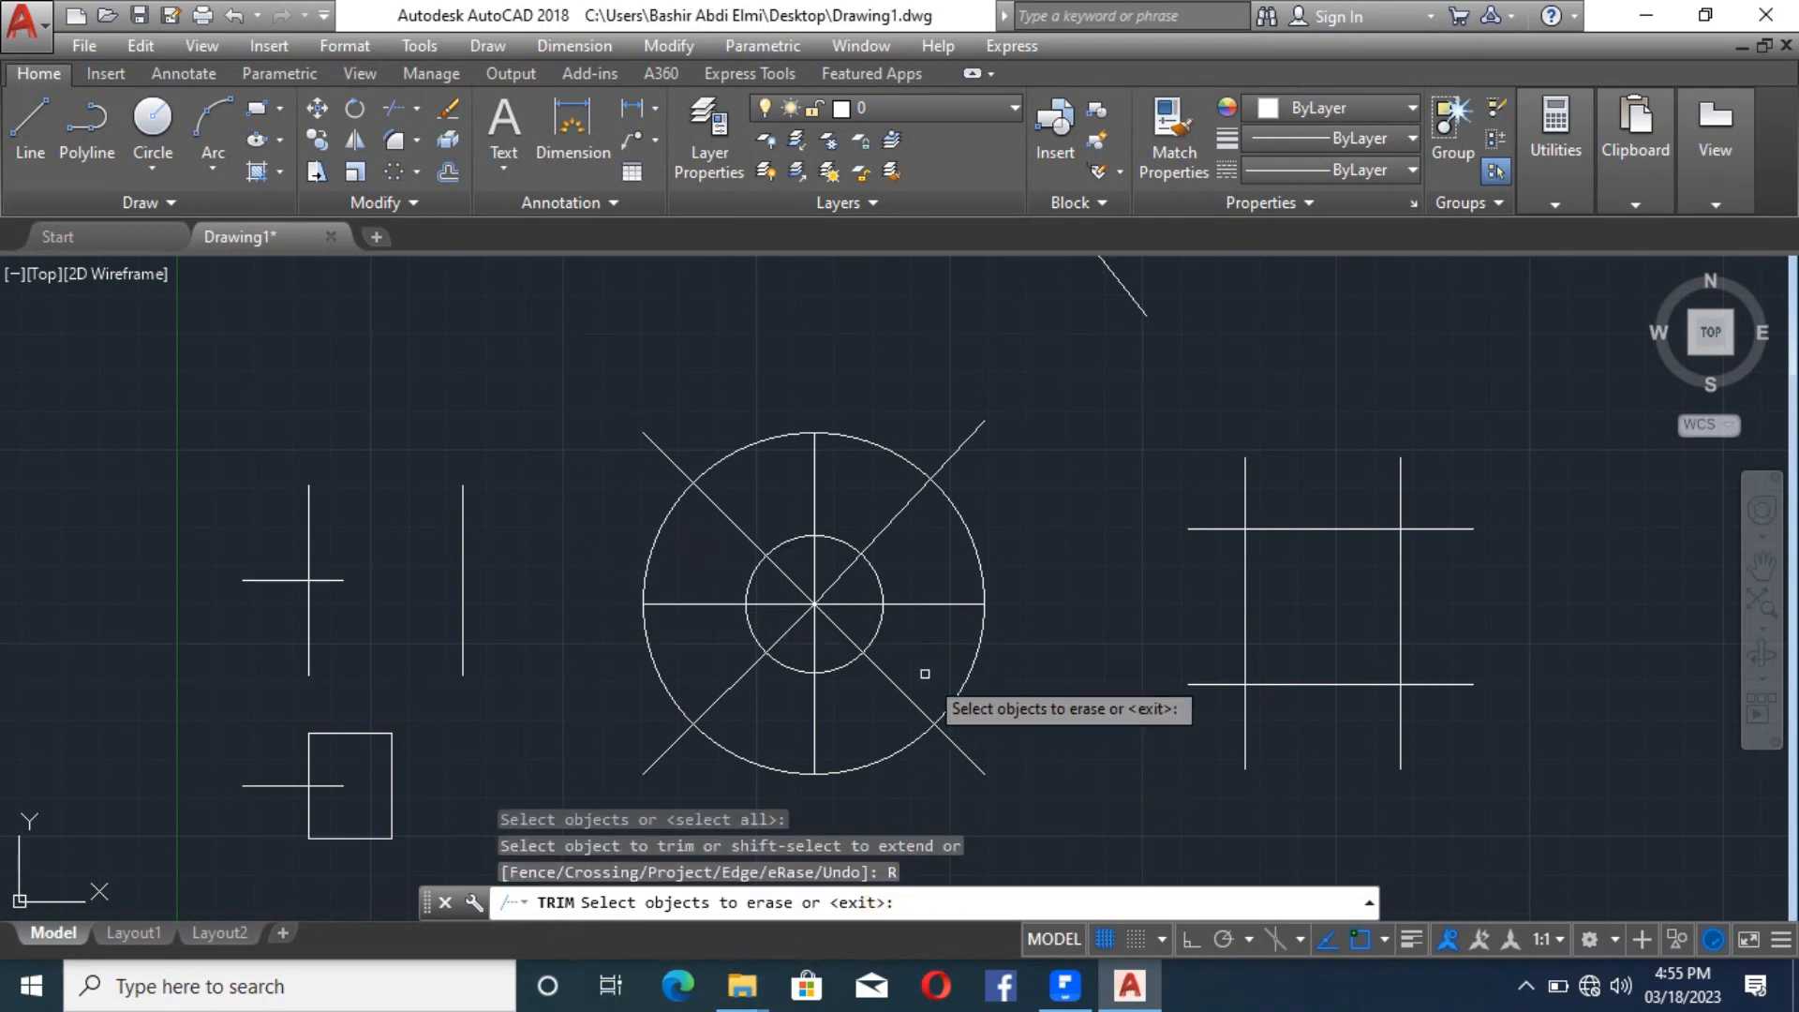
left_click(947, 603)
key("Return")
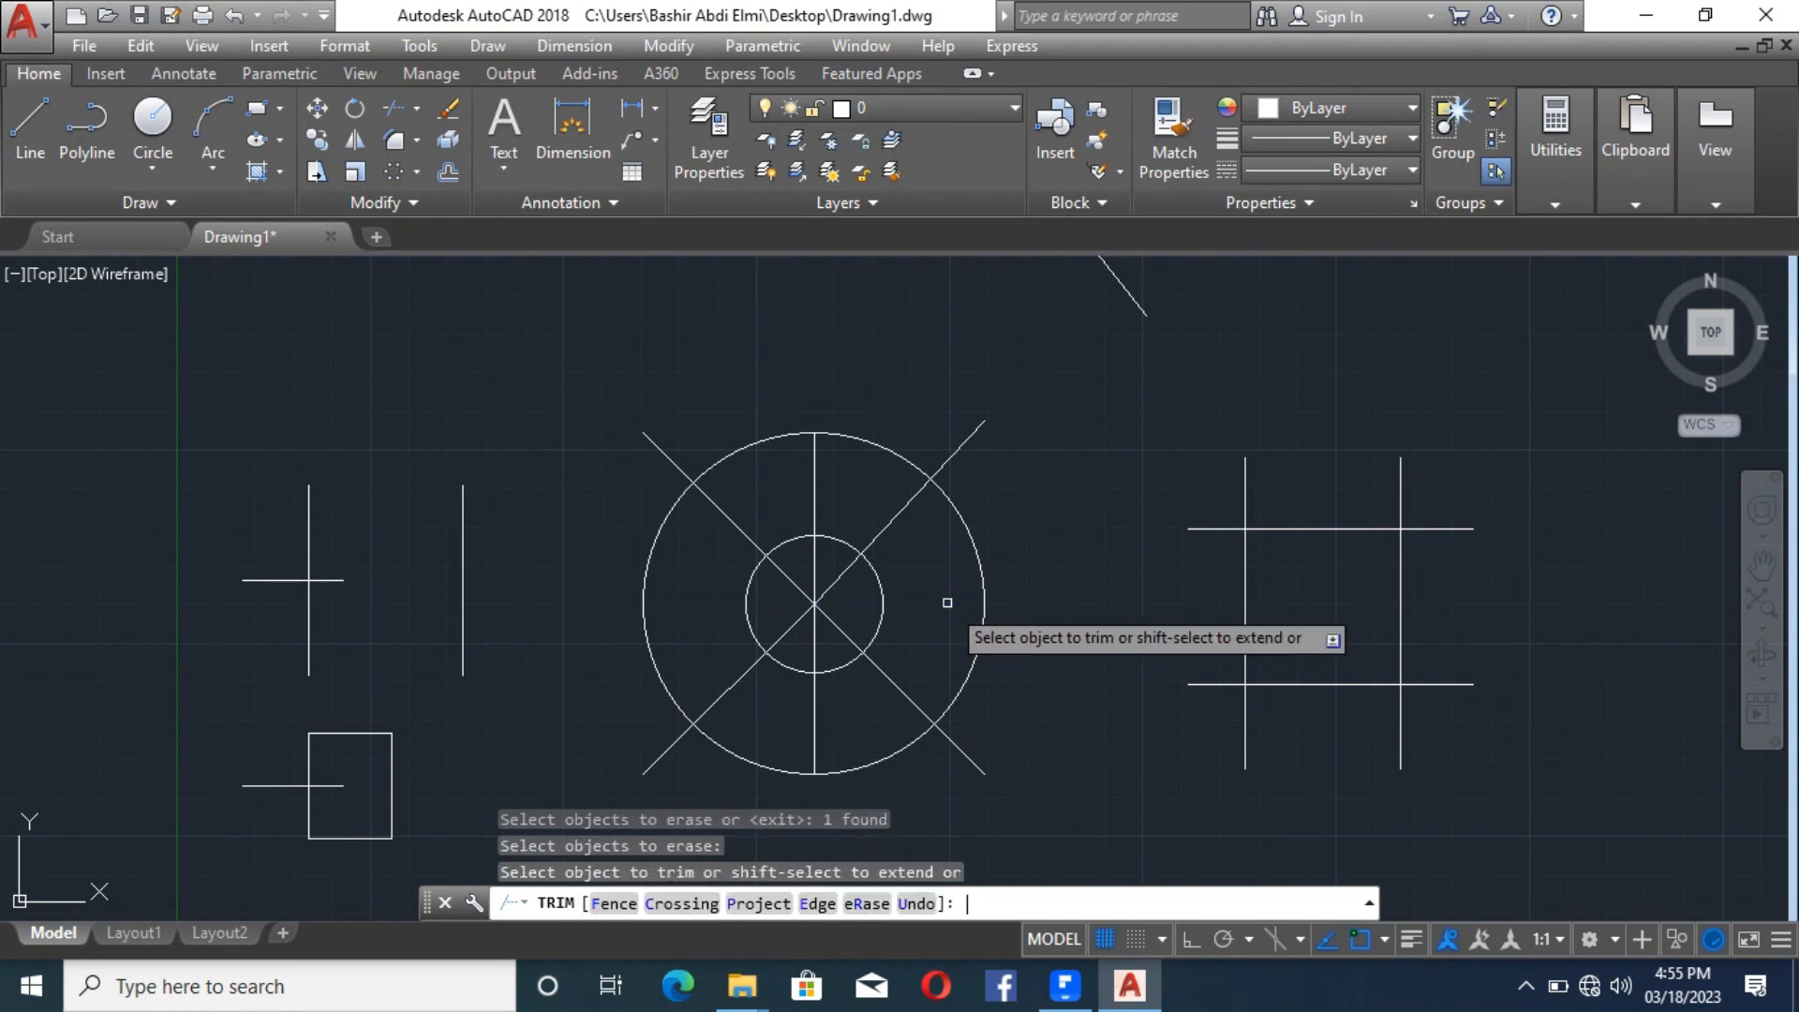
Step: Erase the inner circle within the same Trim session, and undo both erasures
left_click(879, 905)
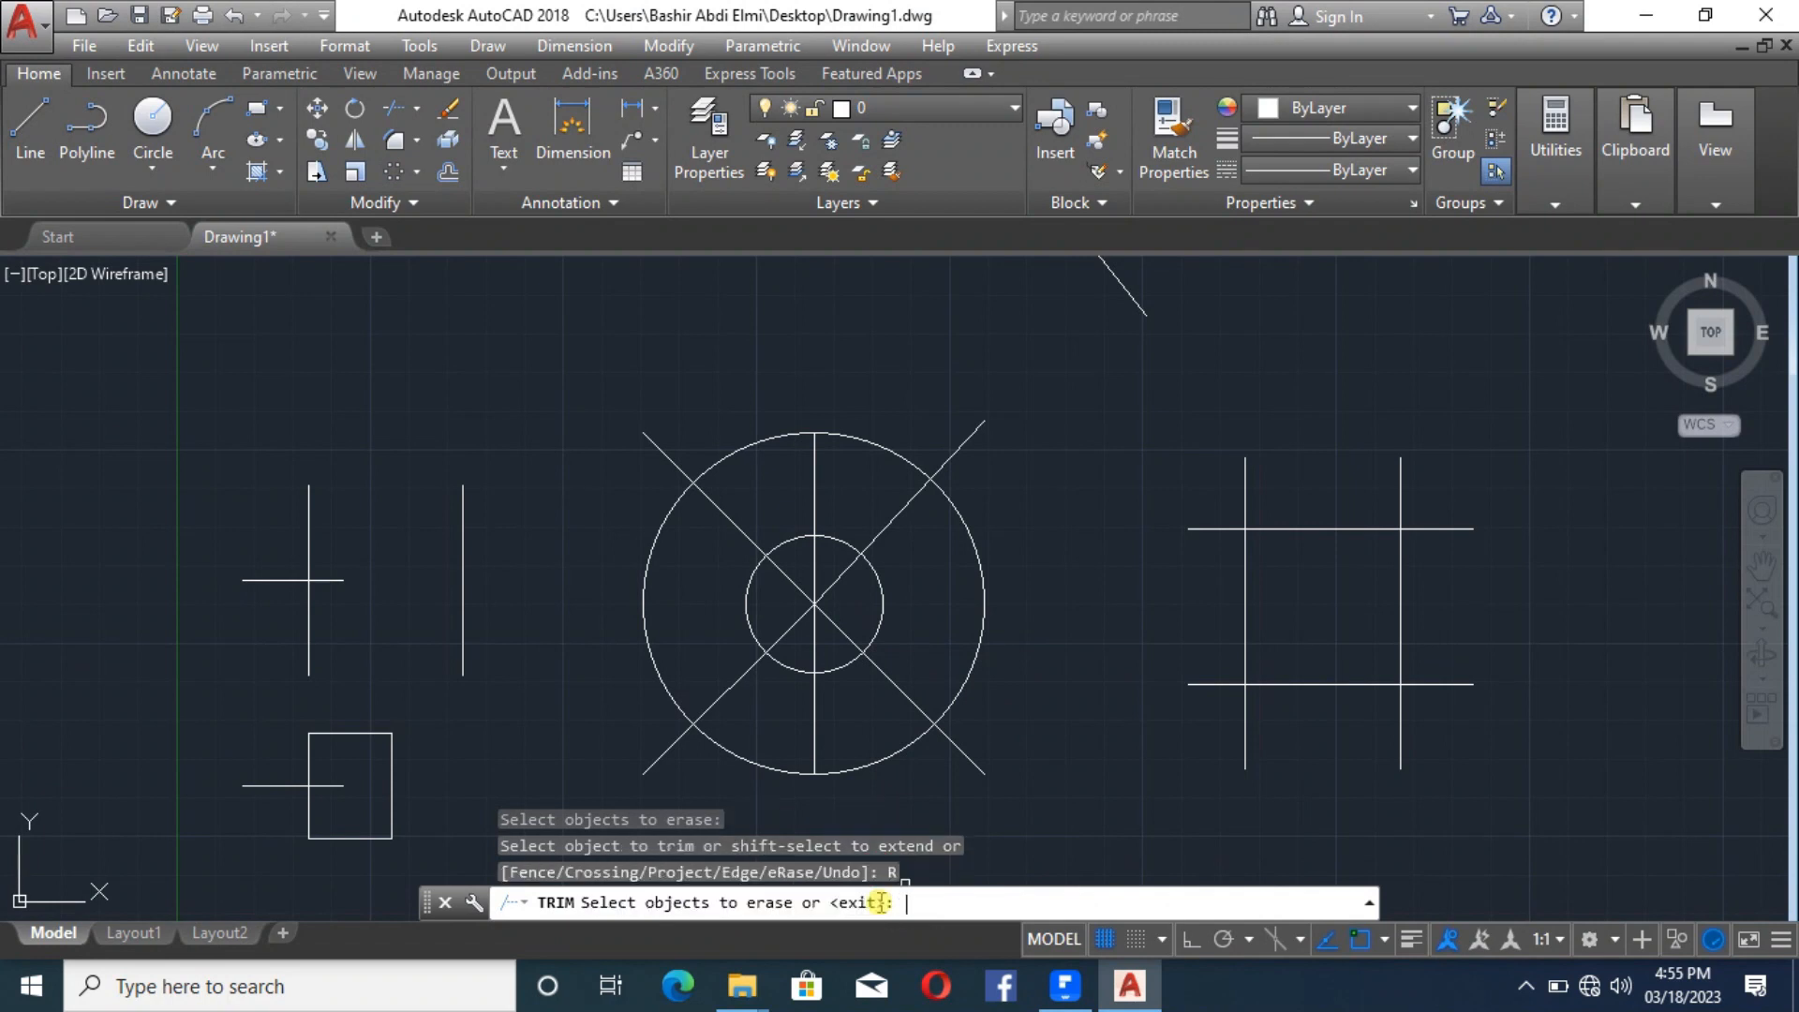
left_click(856, 655)
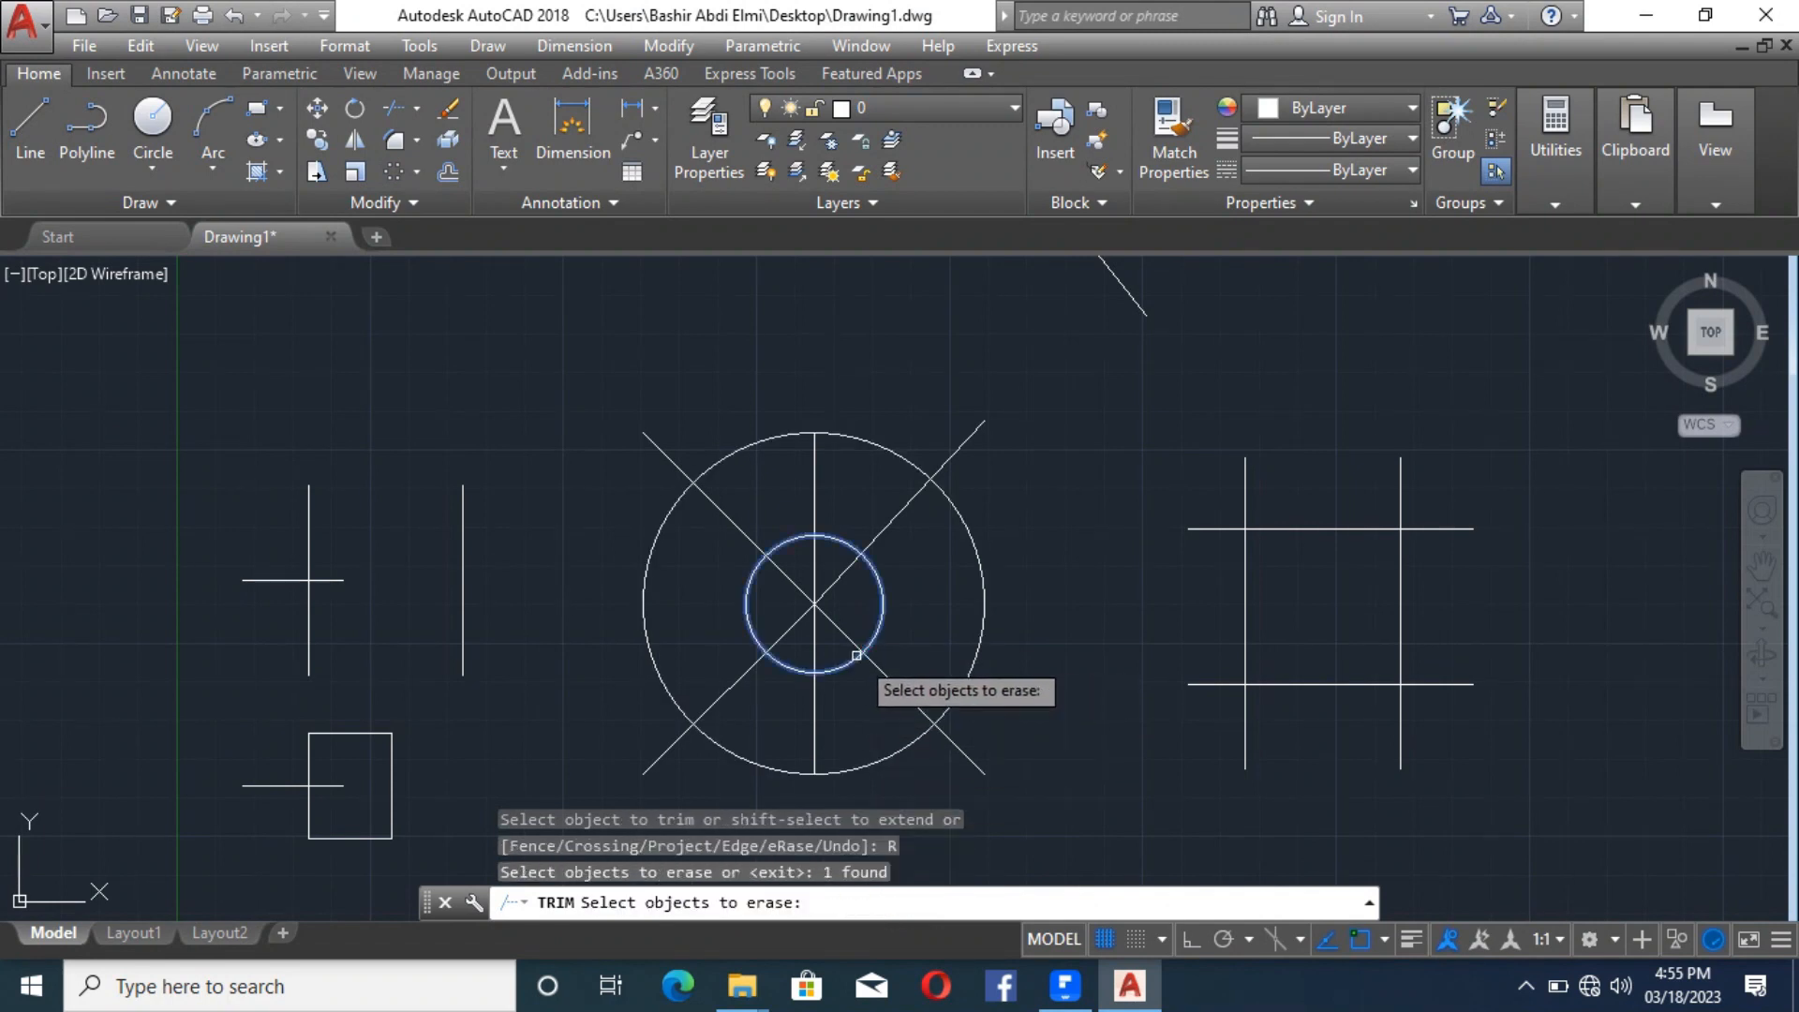
key("Return")
key("Escape")
key("ctrl+z")
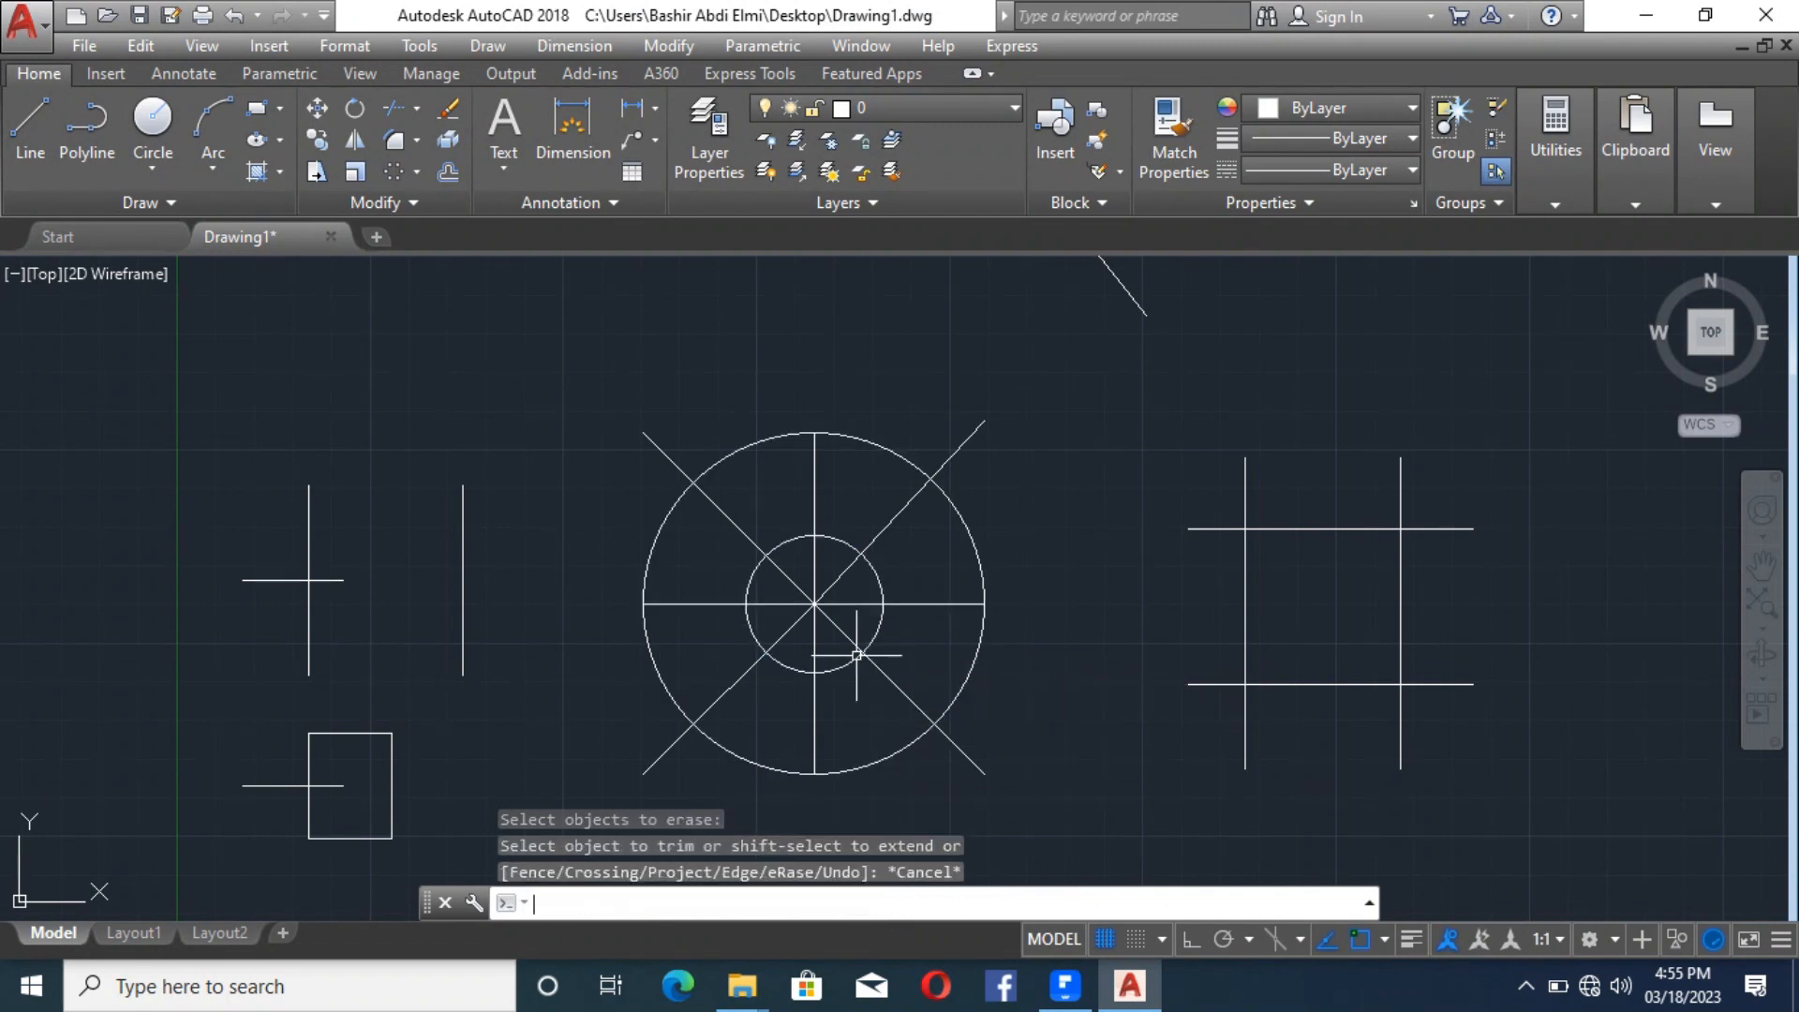
key("ctrl+z")
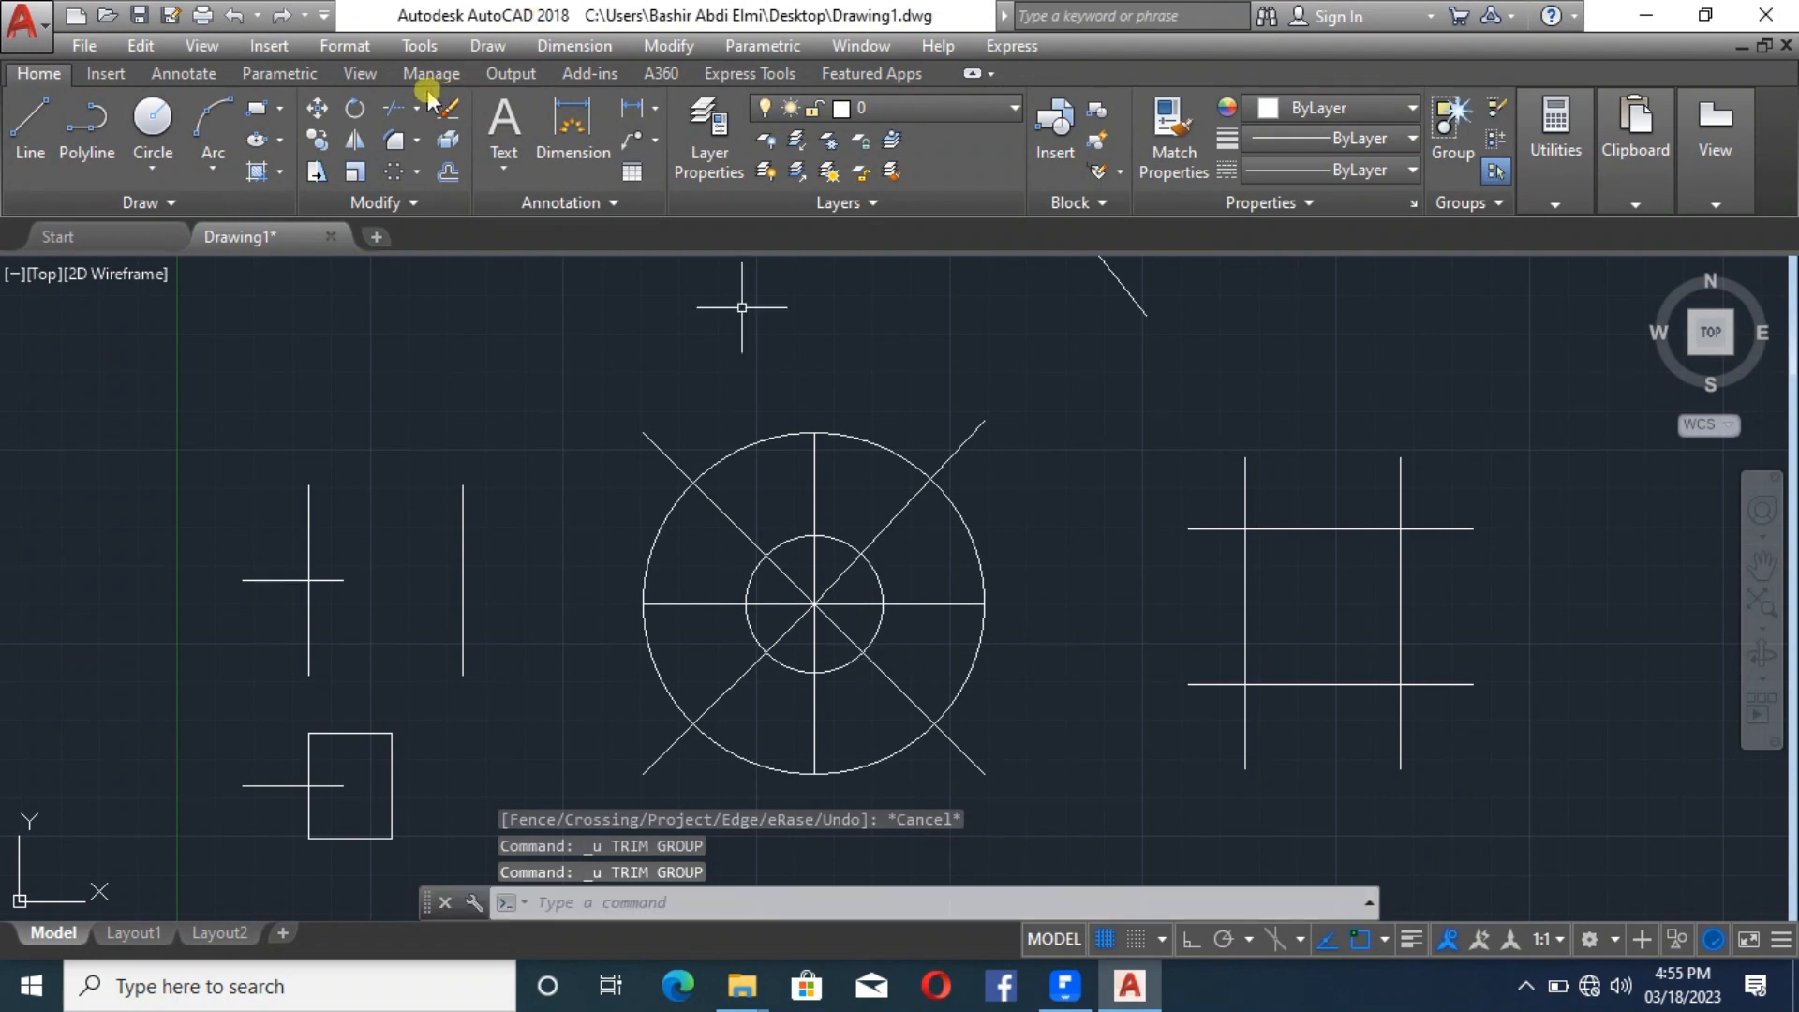
Step: Set Trim's implied edge extension mode to Extend, using all objects as cutting edges
left_click(396, 111)
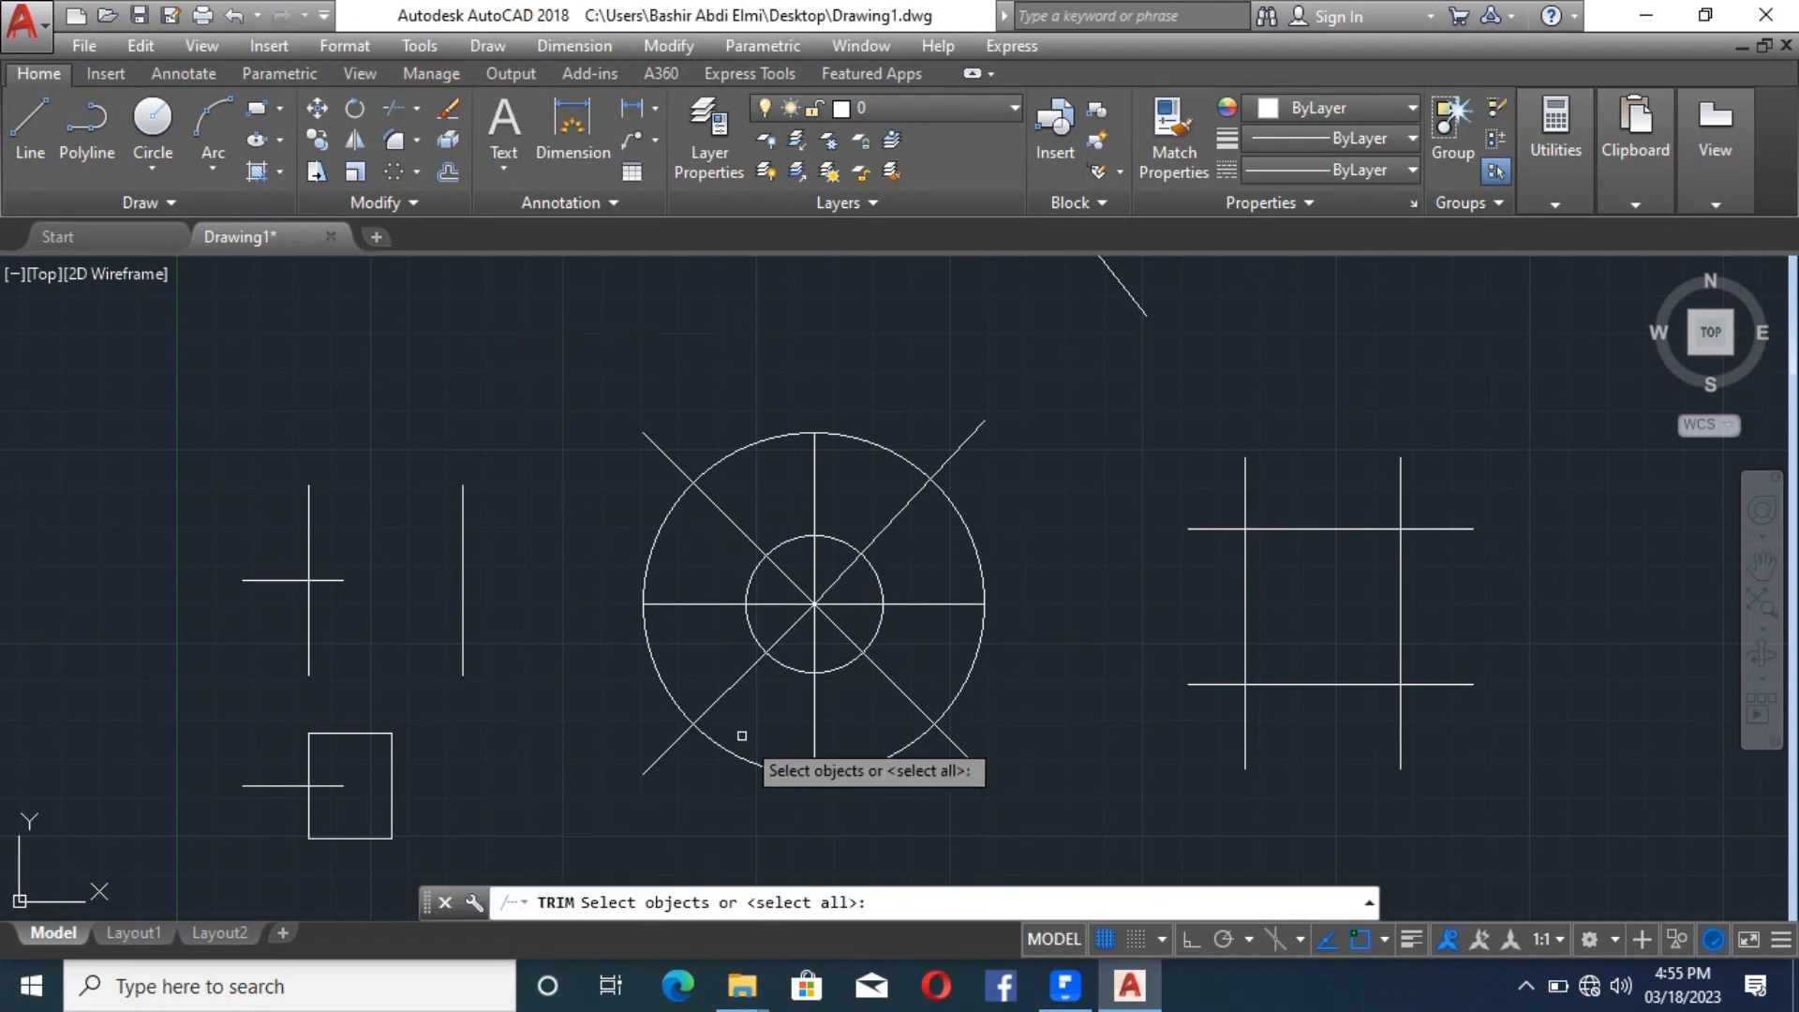
key("Return")
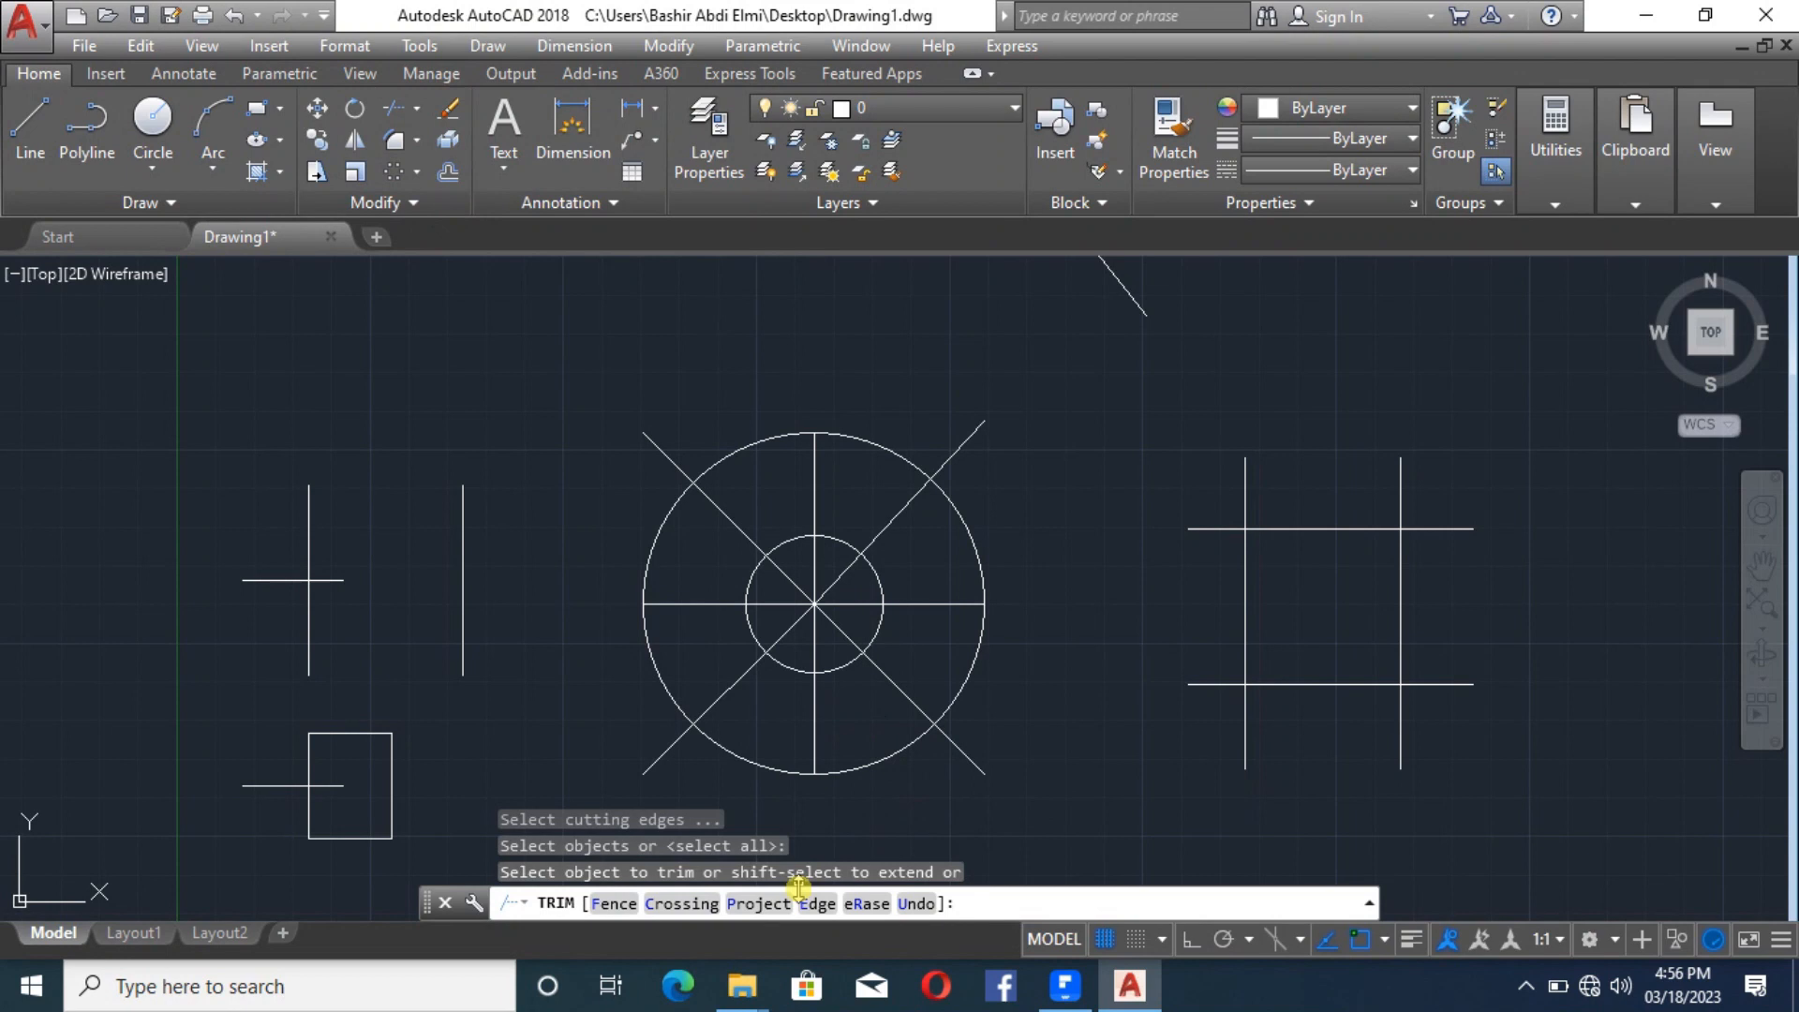
left_click(812, 905)
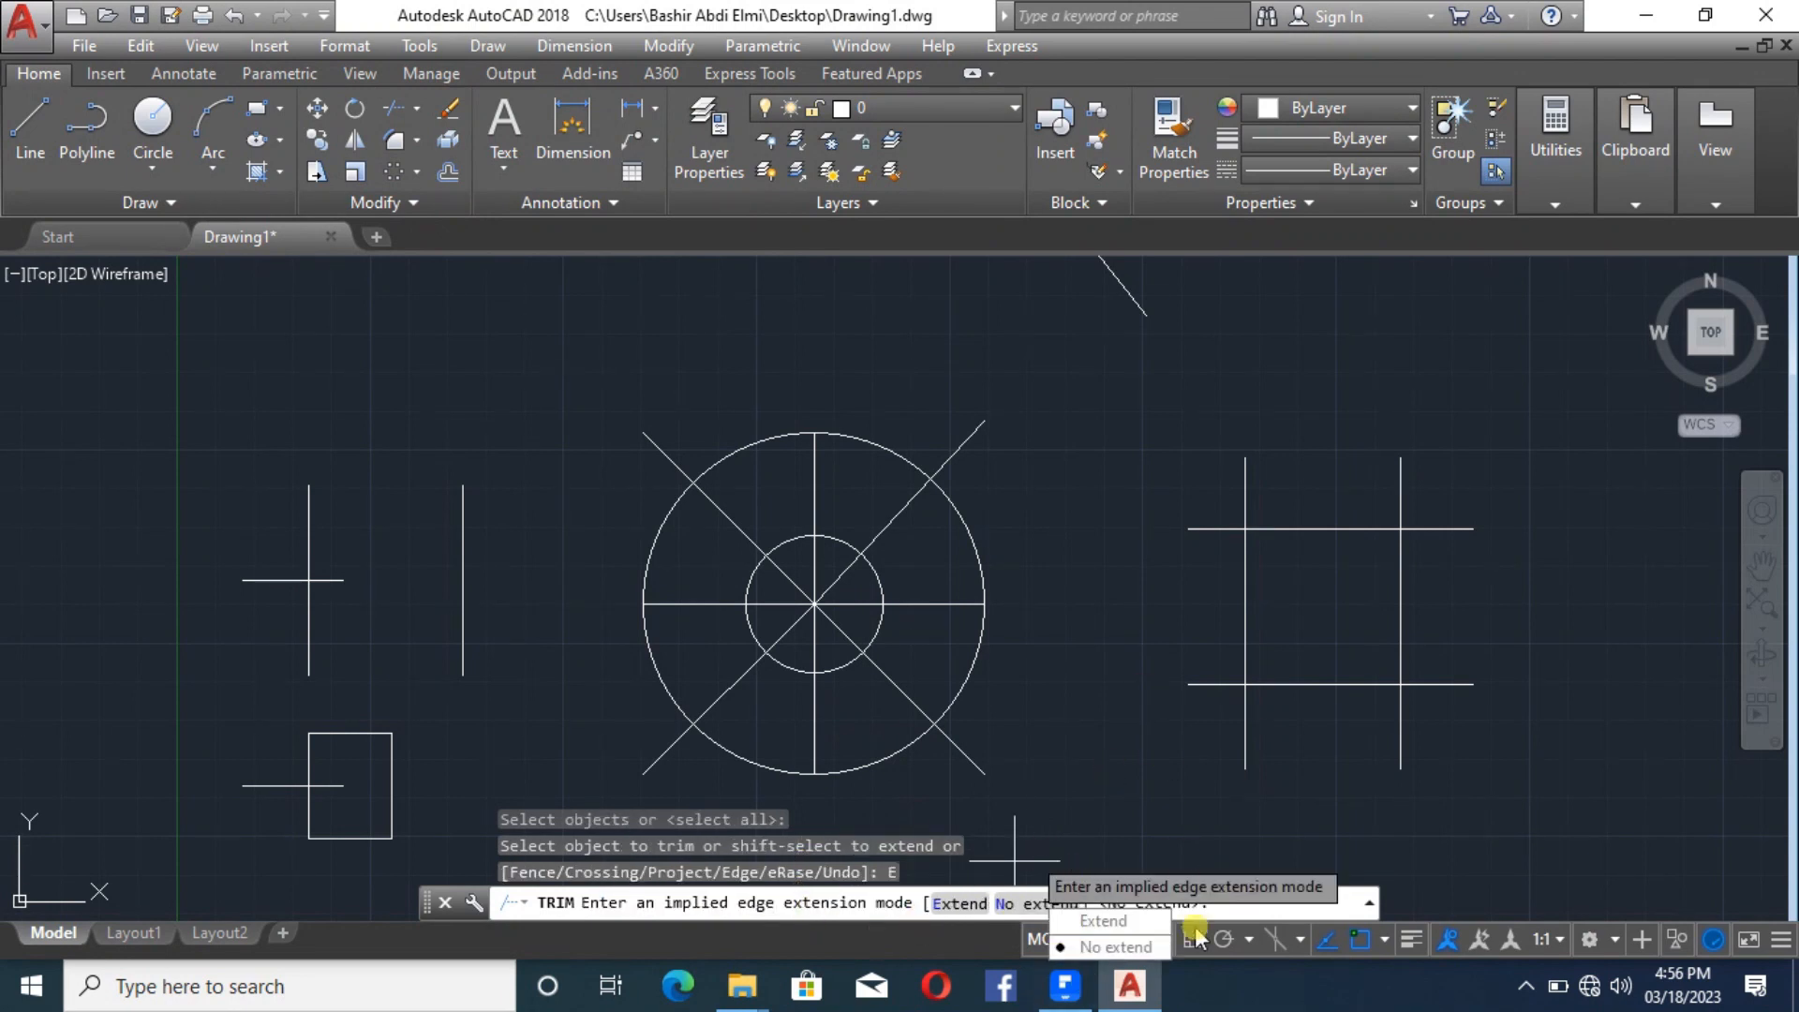
scroll(1165, 745, "down", 4)
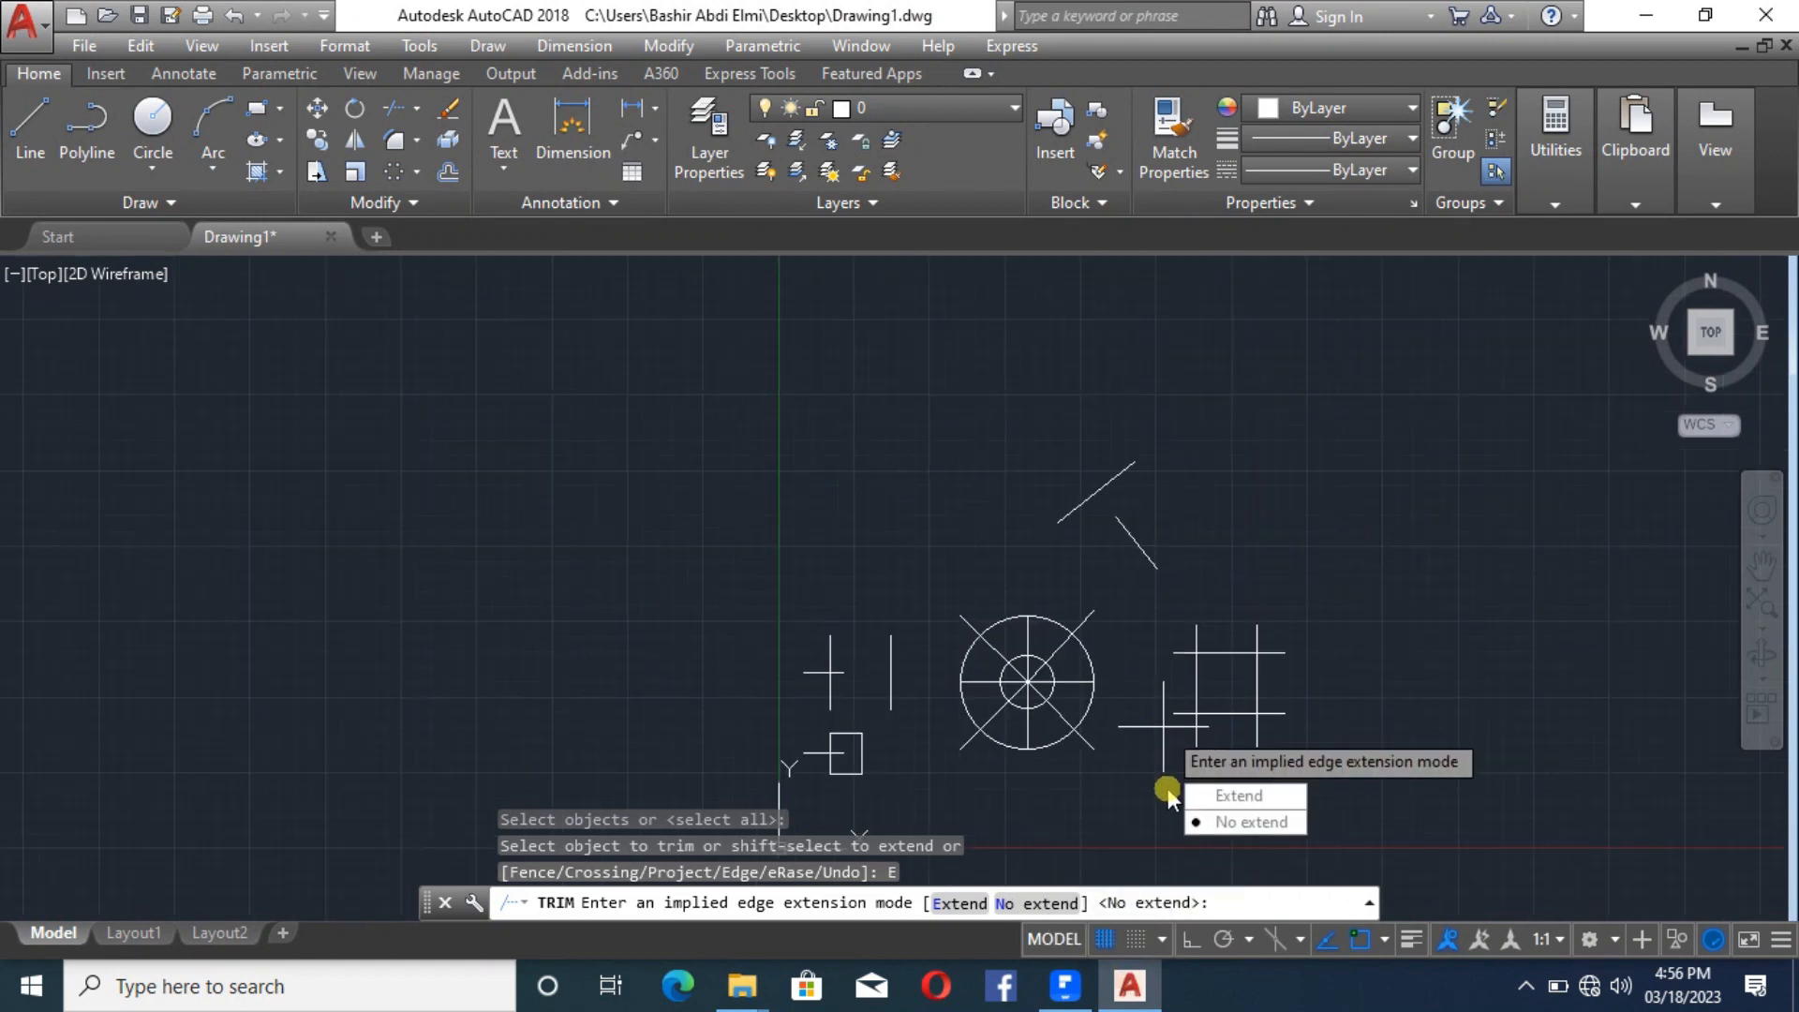
left_click(1237, 795)
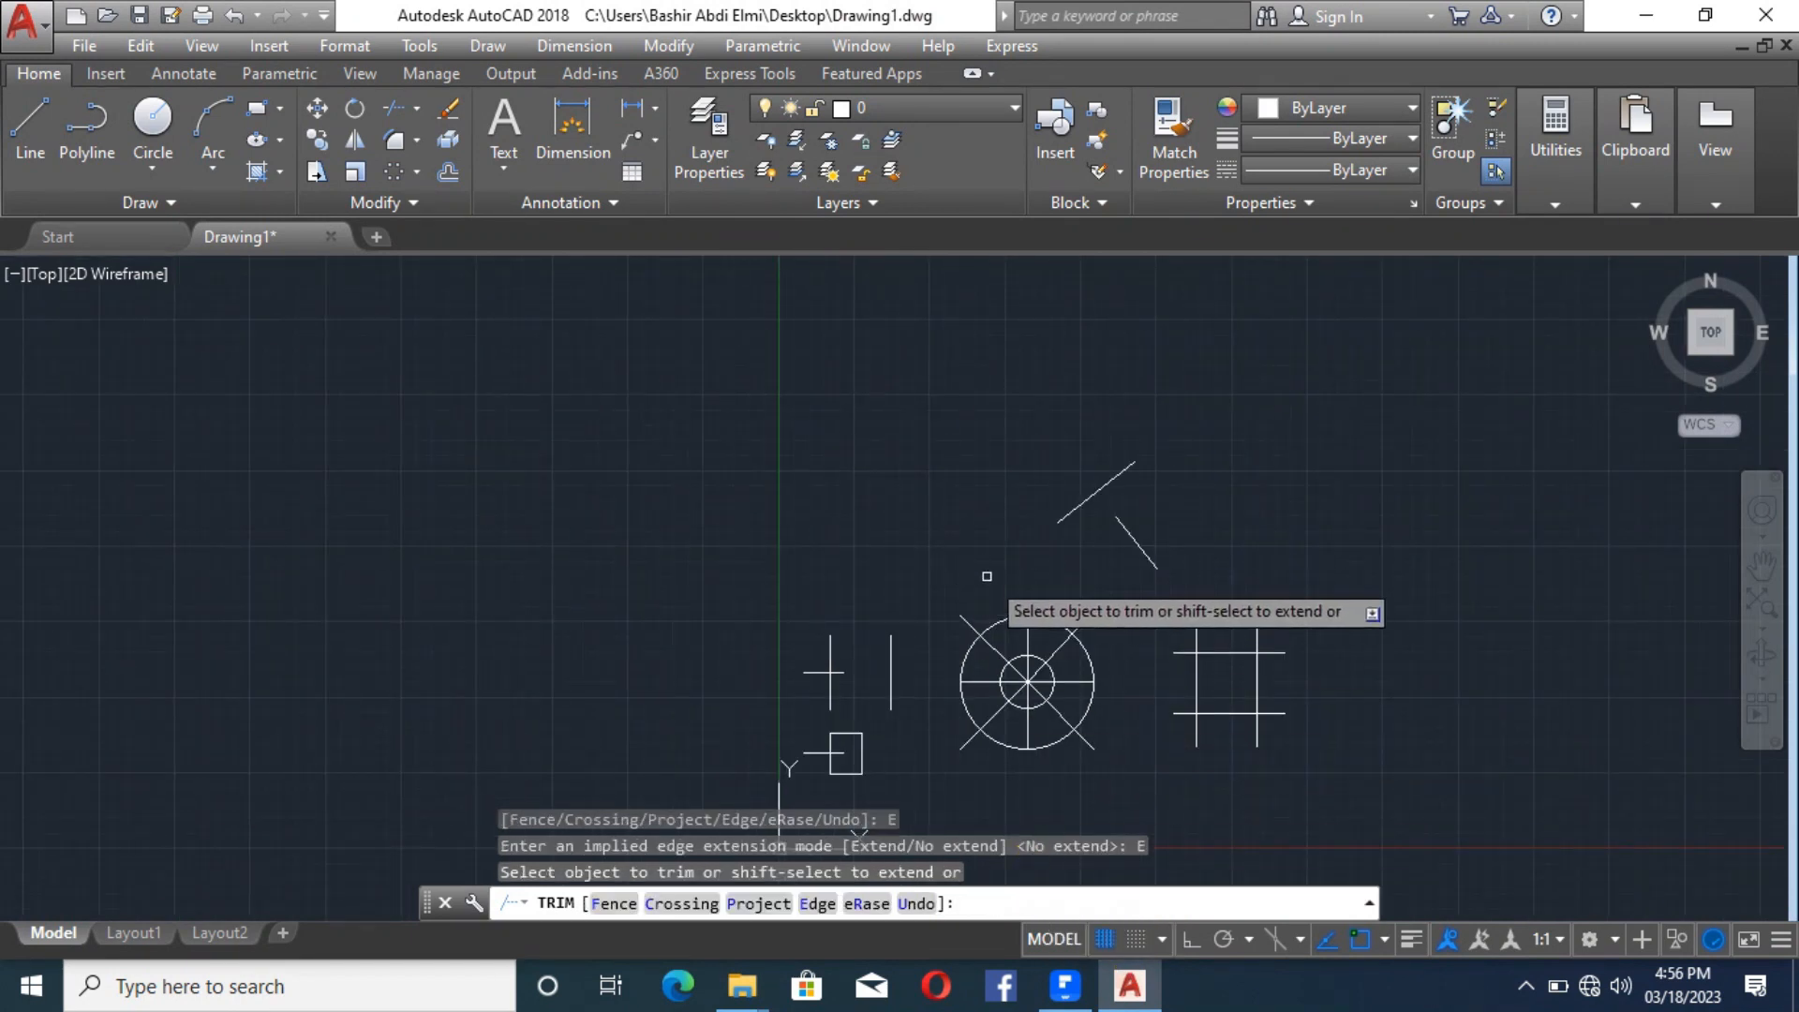
scroll(1068, 501, "up", 6)
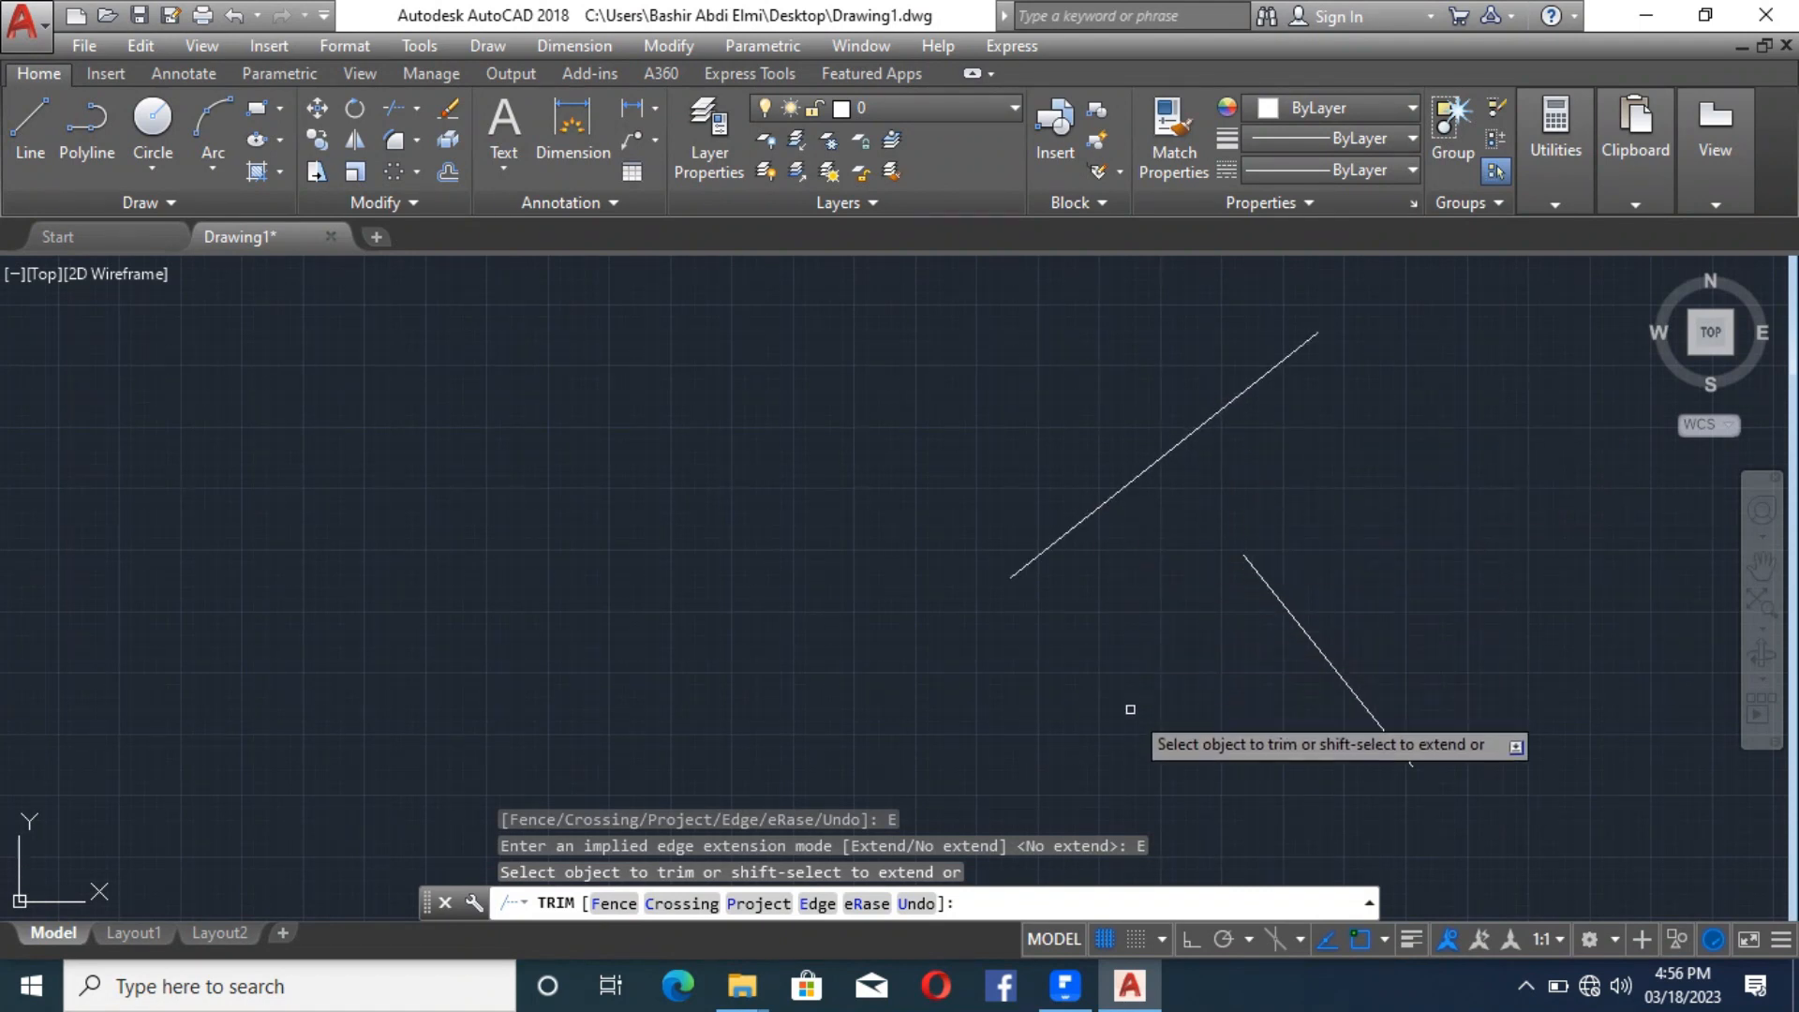
key("Escape")
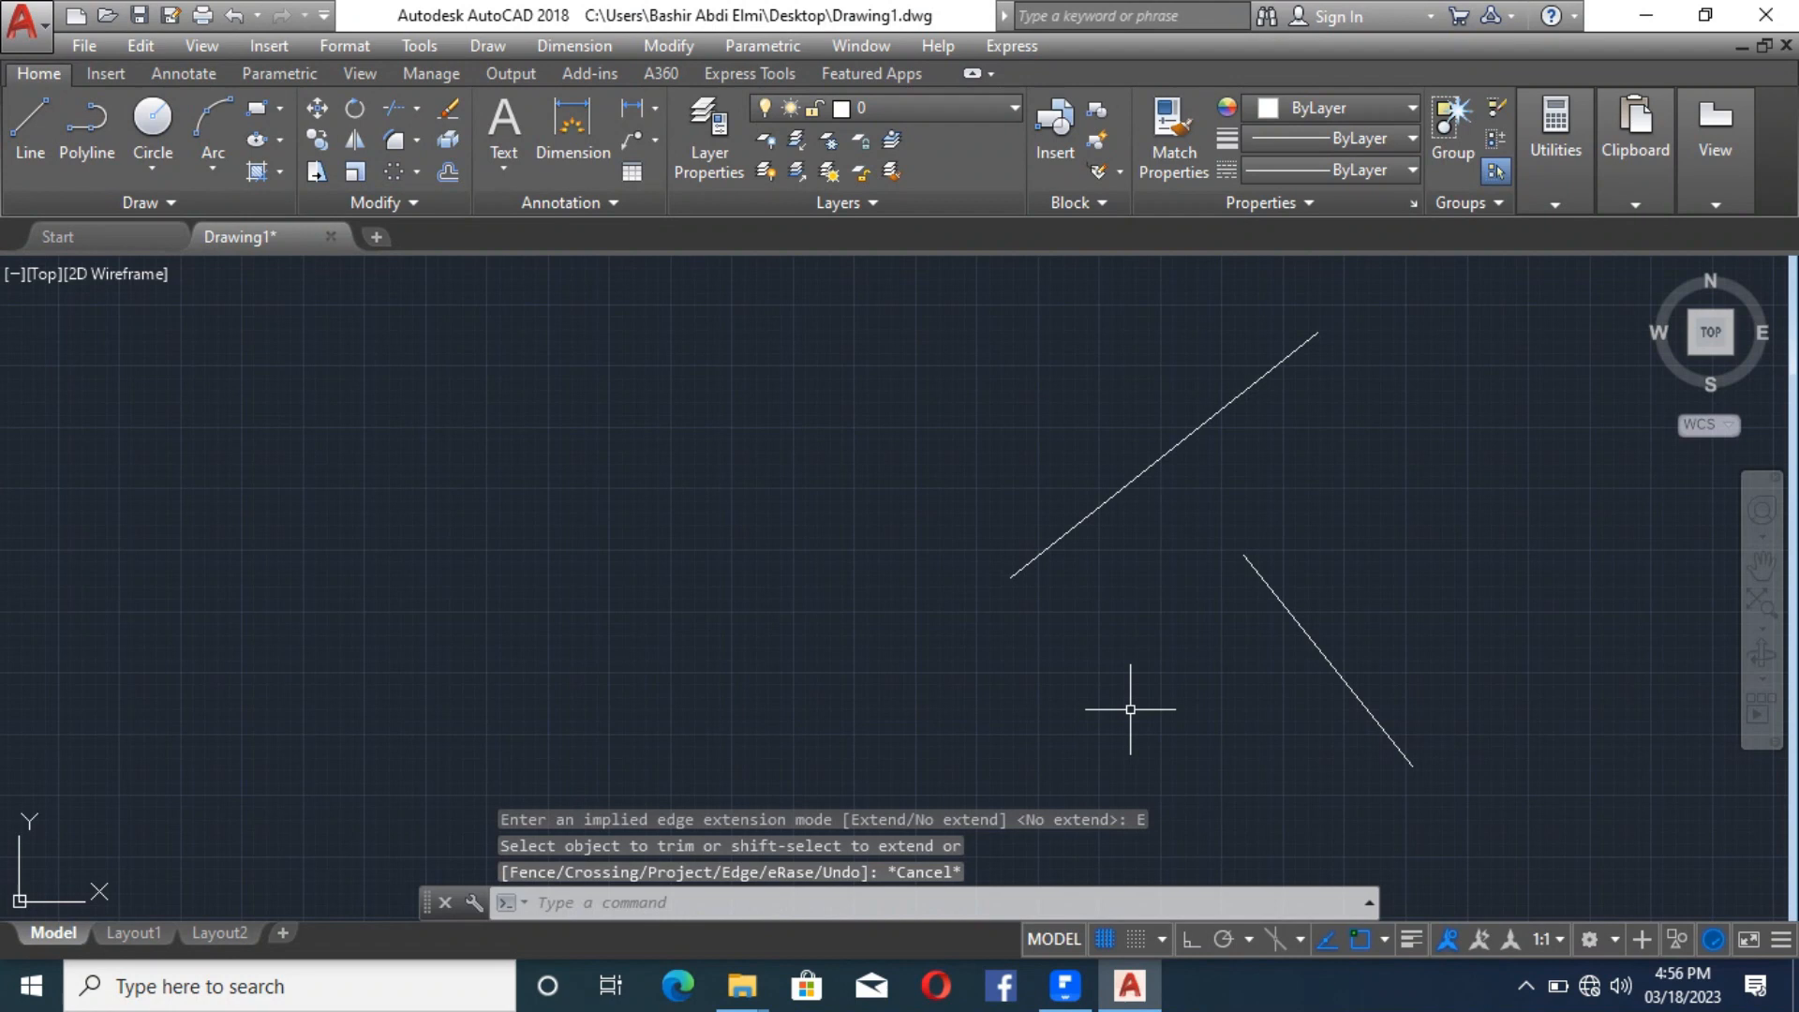
scroll(984, 427, "down", 5)
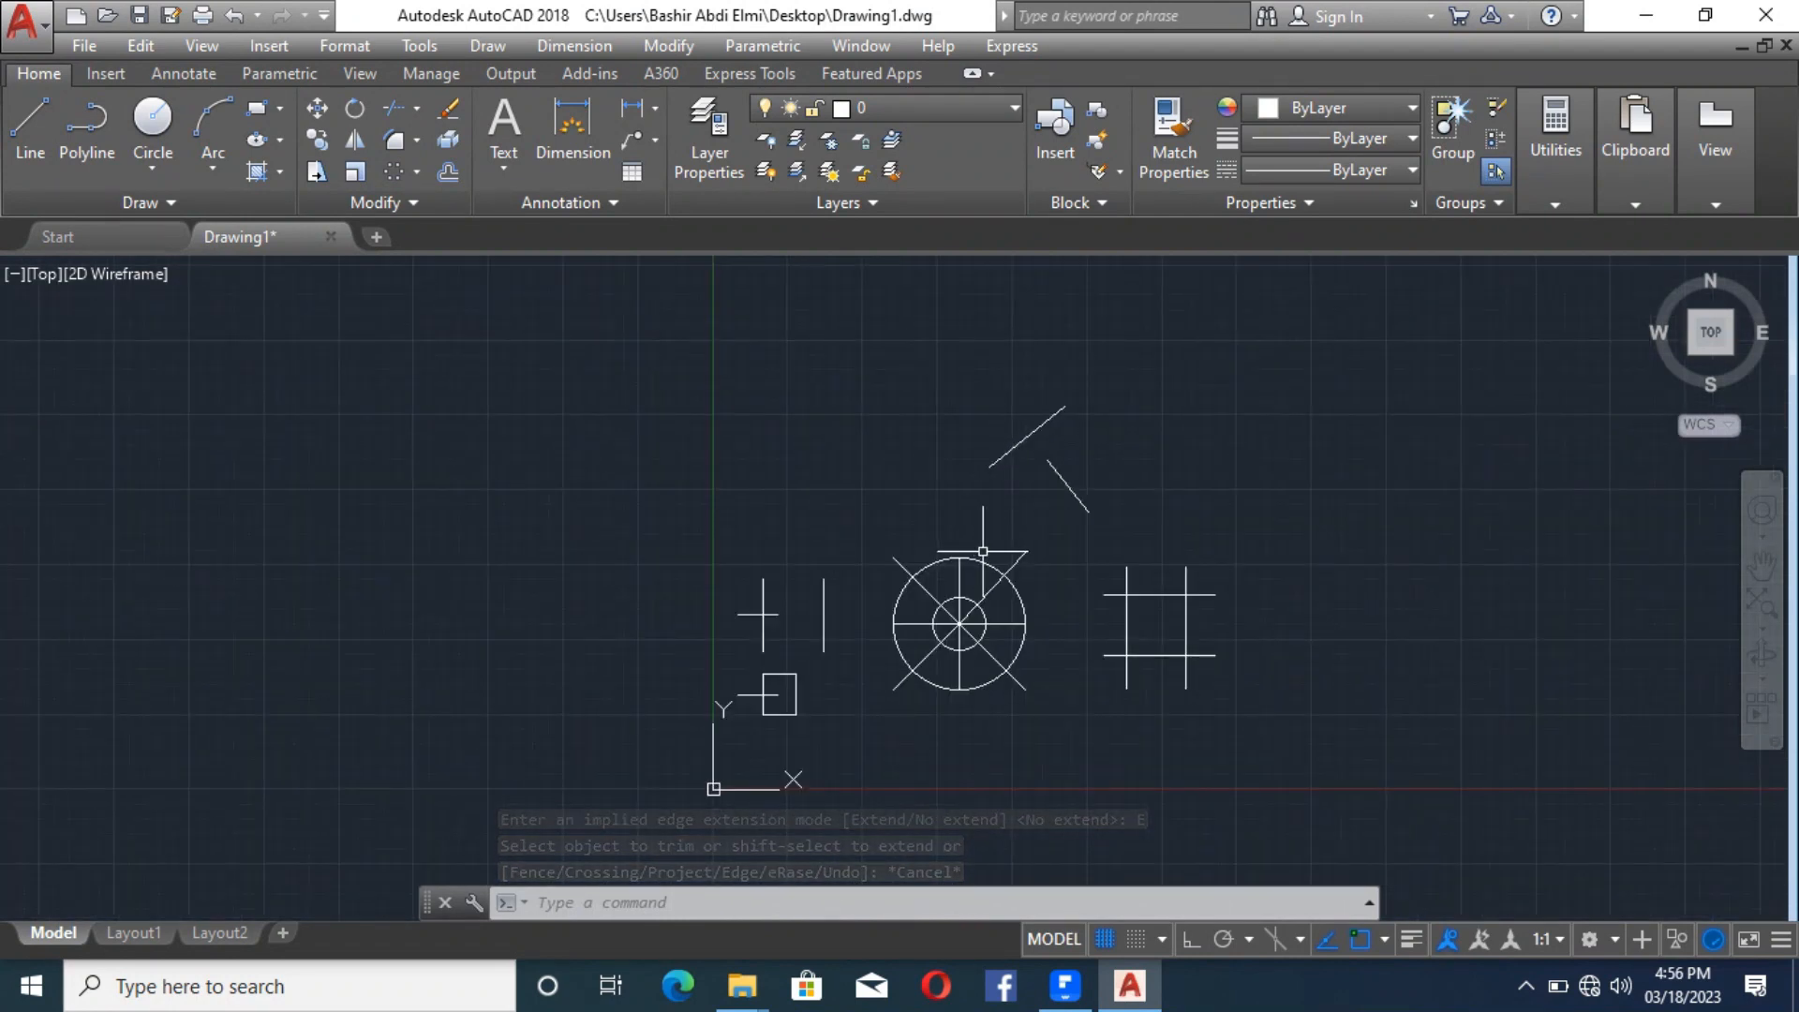
left_click(417, 110)
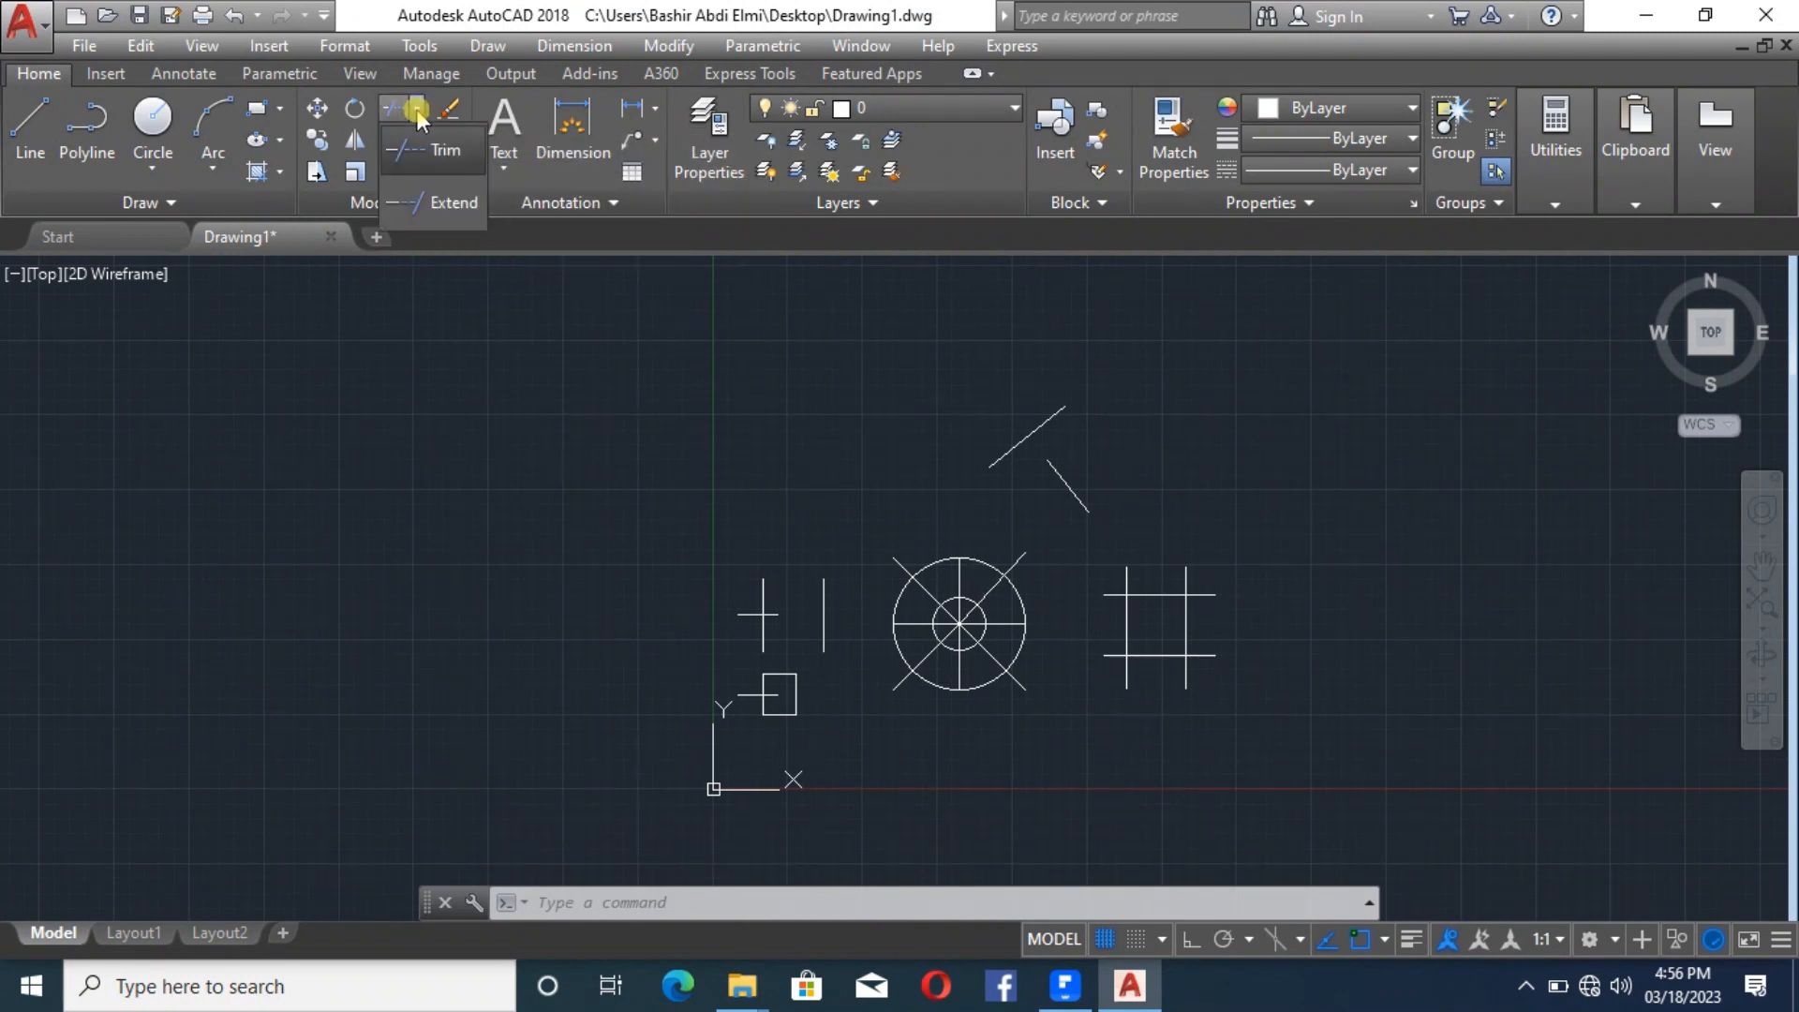
left_click(446, 199)
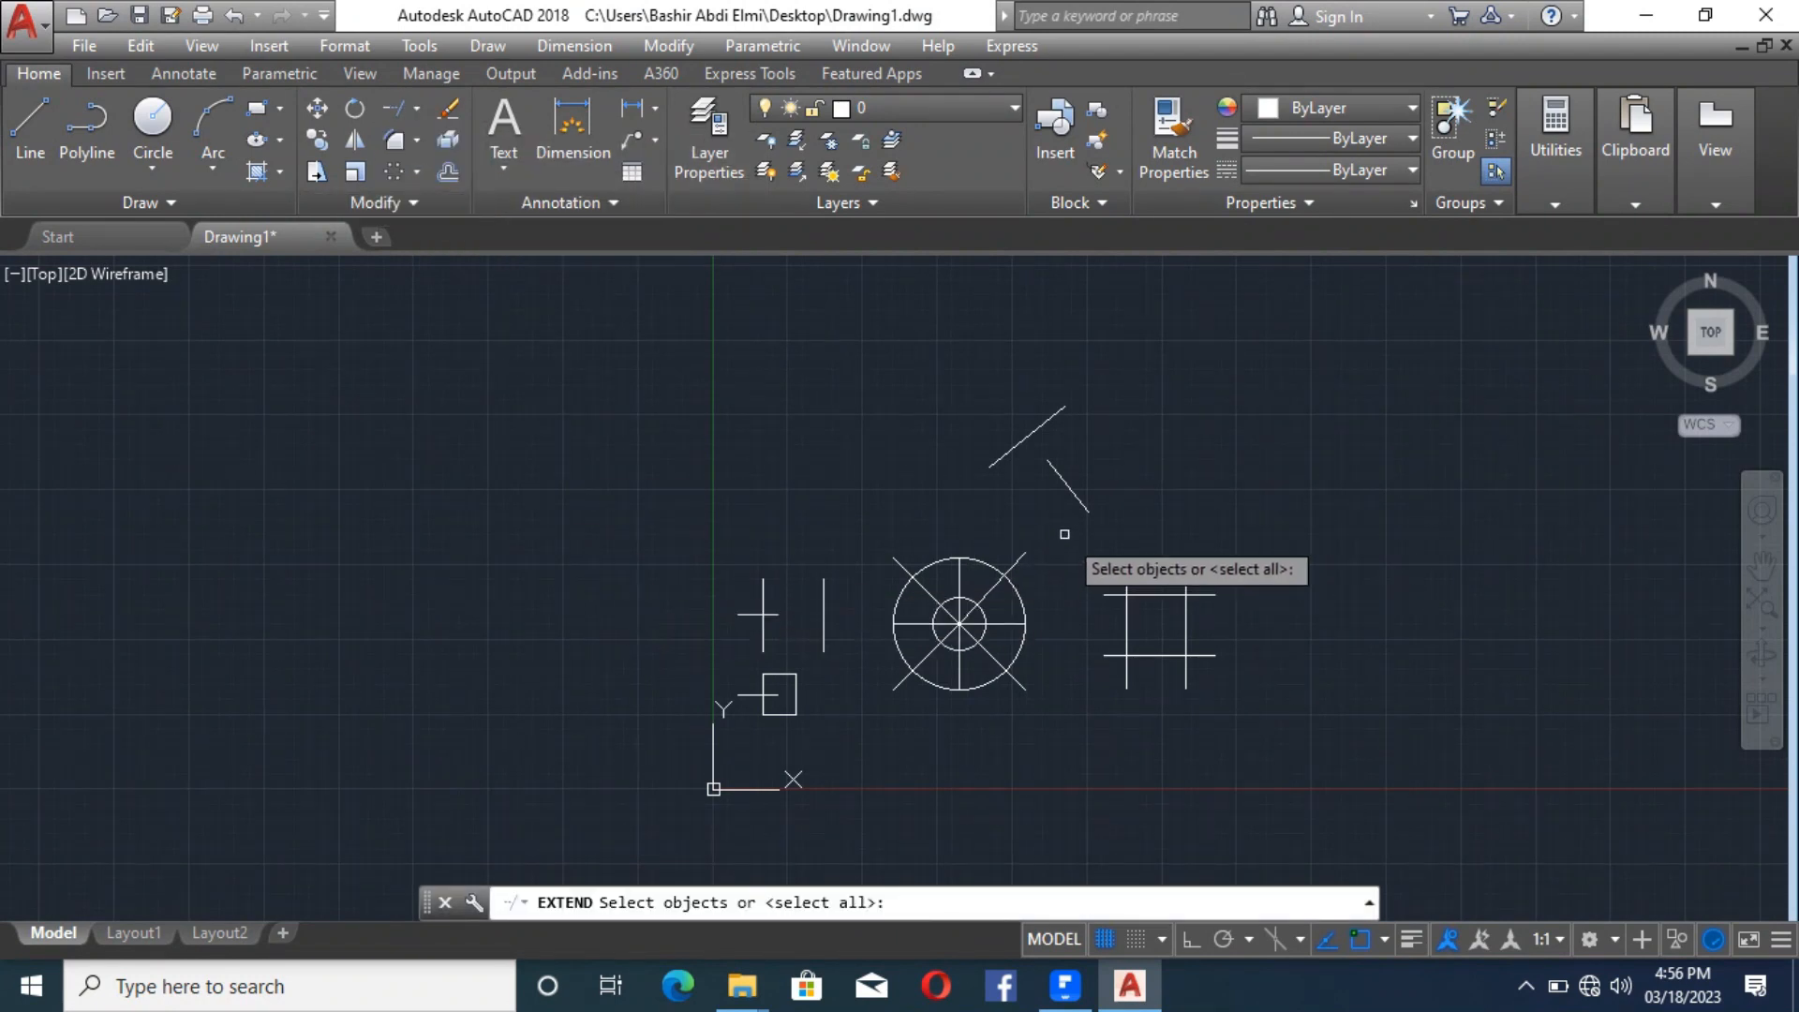
scroll(1037, 446, "up", 4)
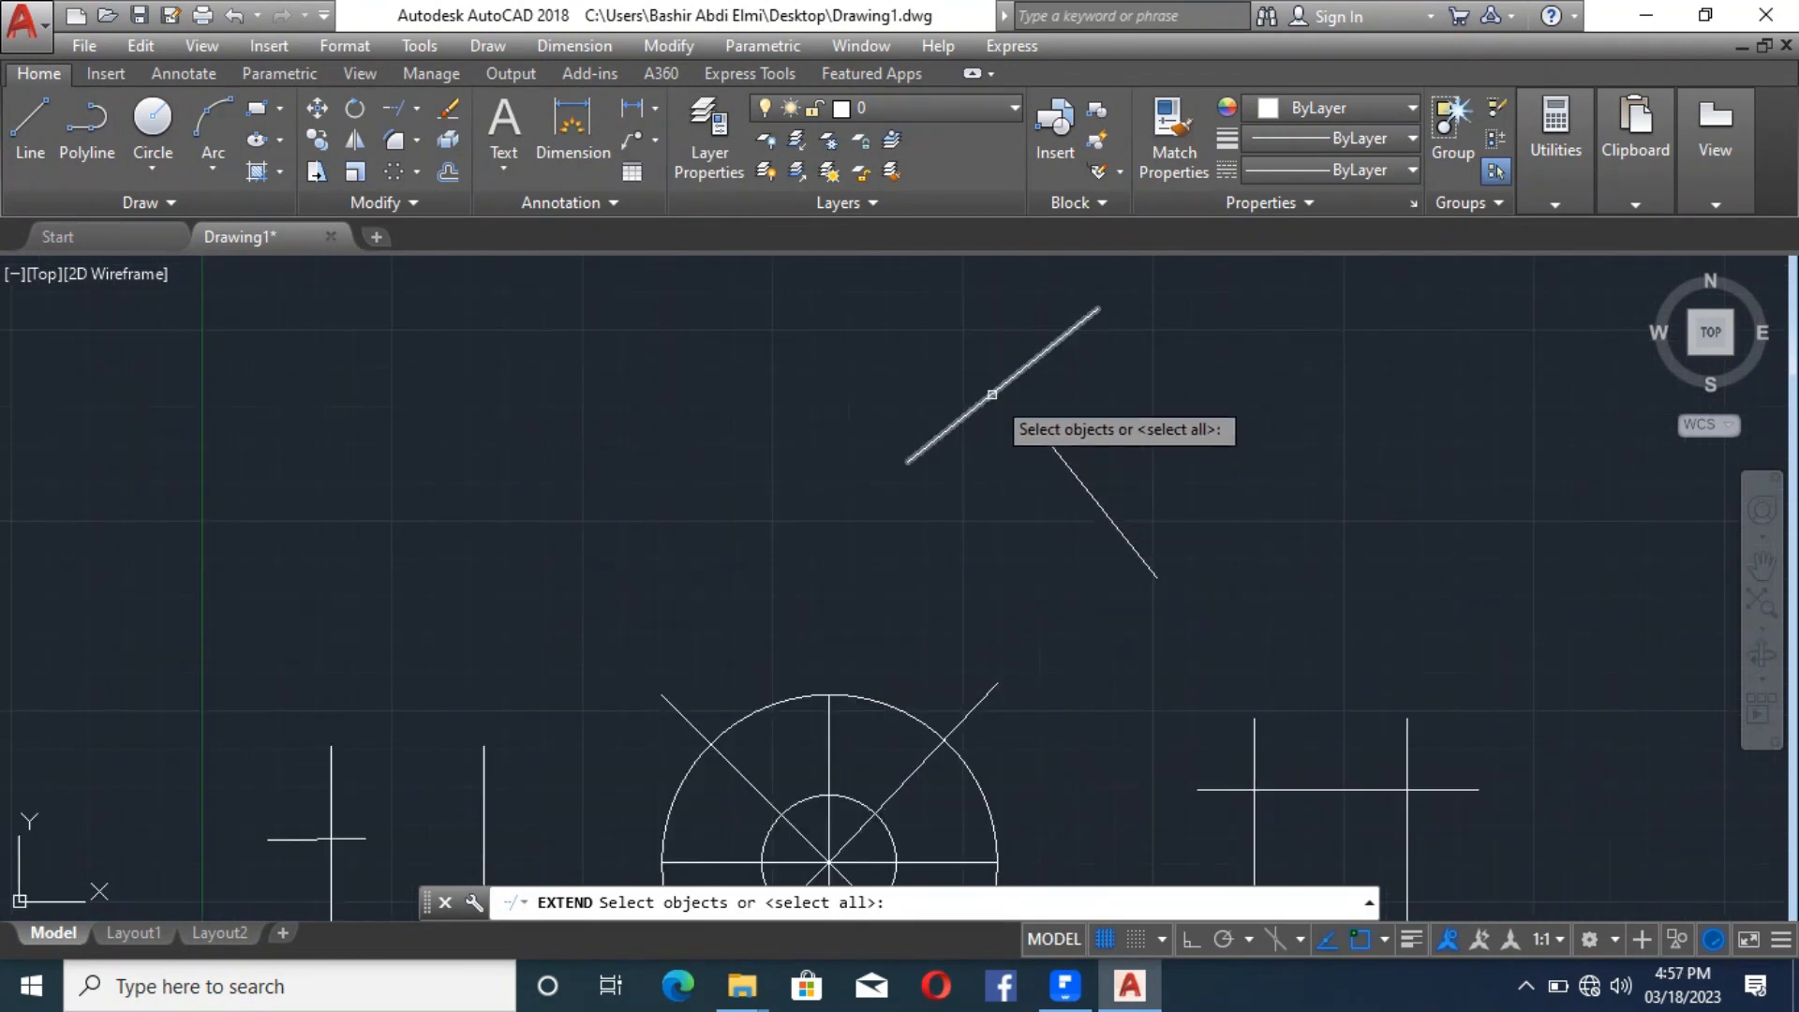
key("Escape")
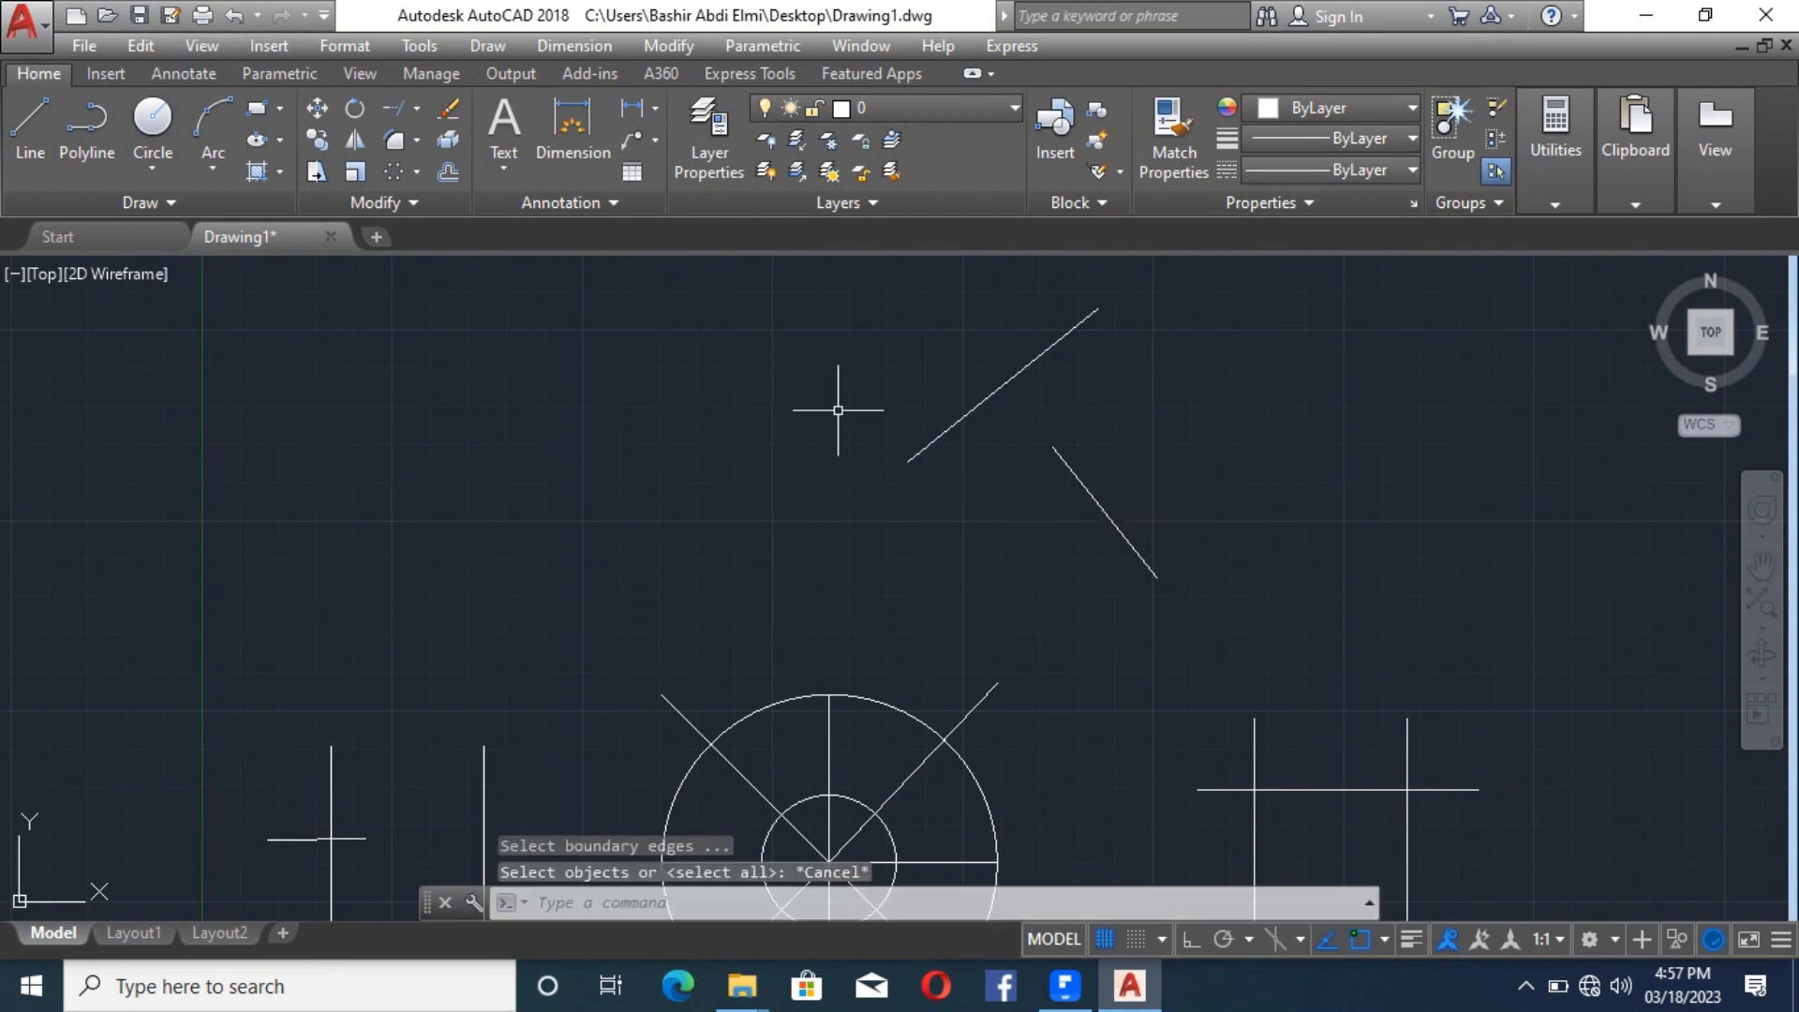
Step: Extend the cross's short horizontal line to the vertical line on its right, using all objects as boundary edges, and undo it
left_click(413, 114)
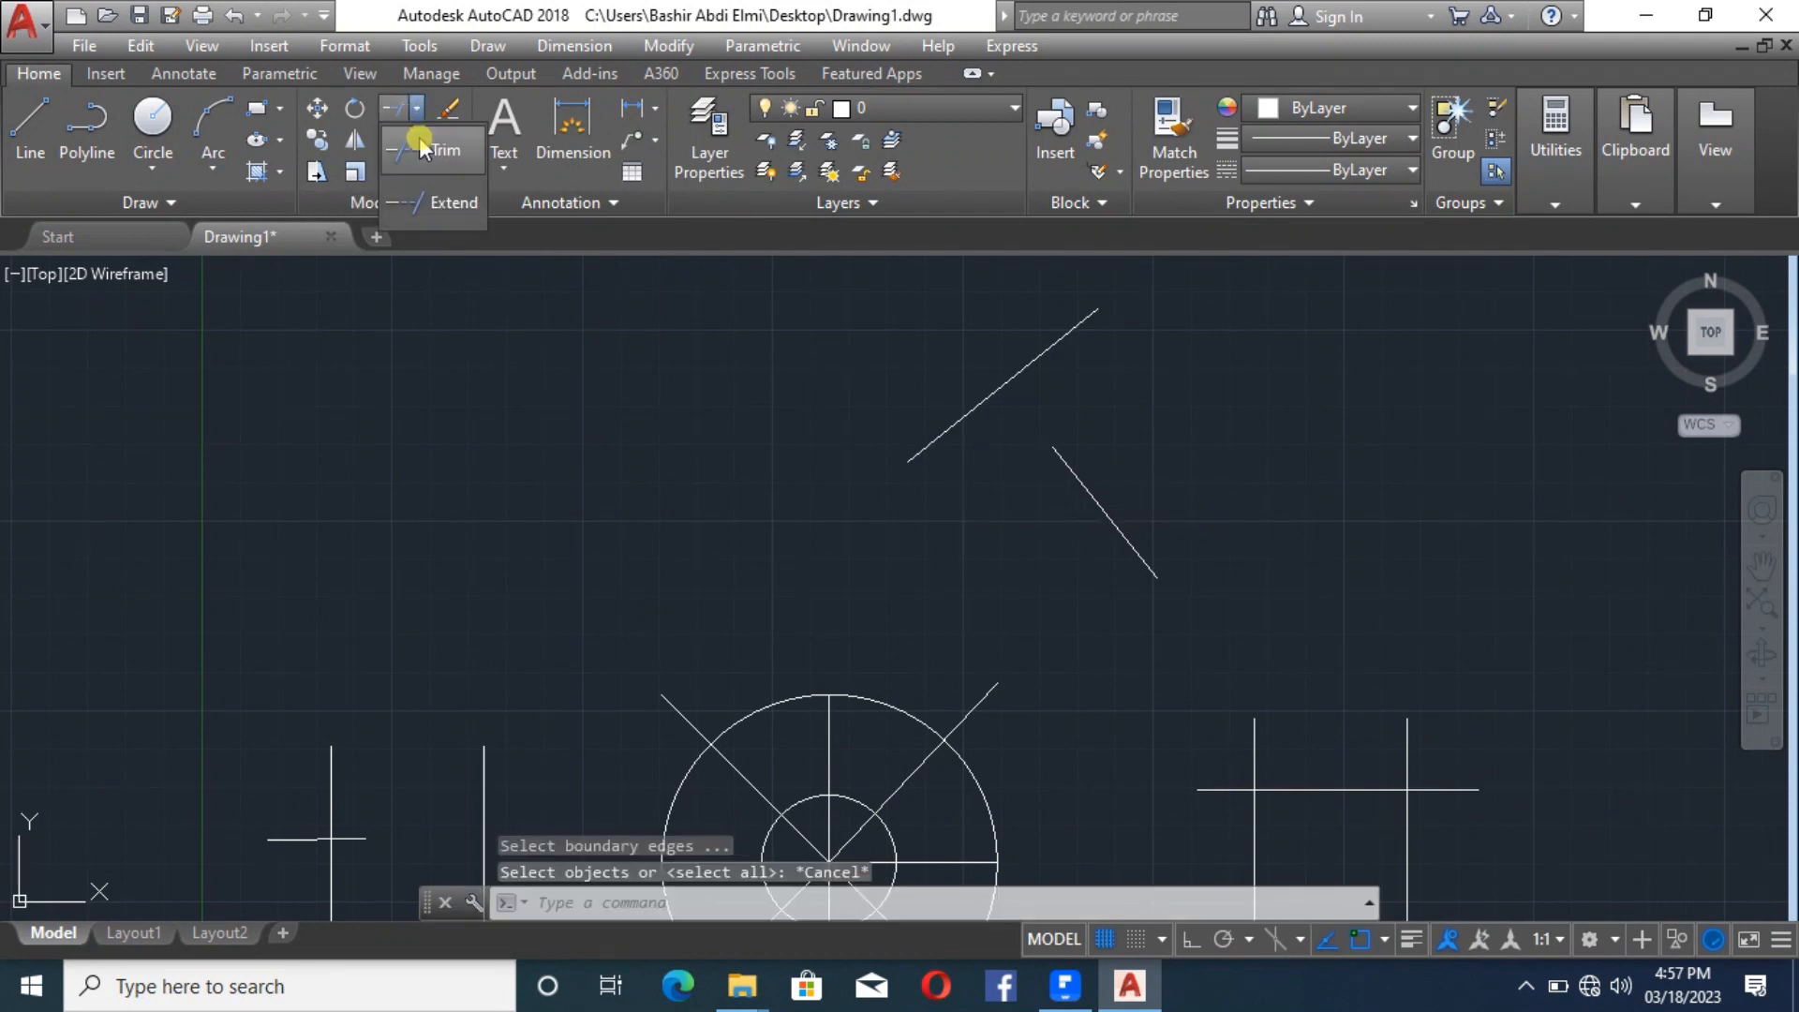
left_click(429, 188)
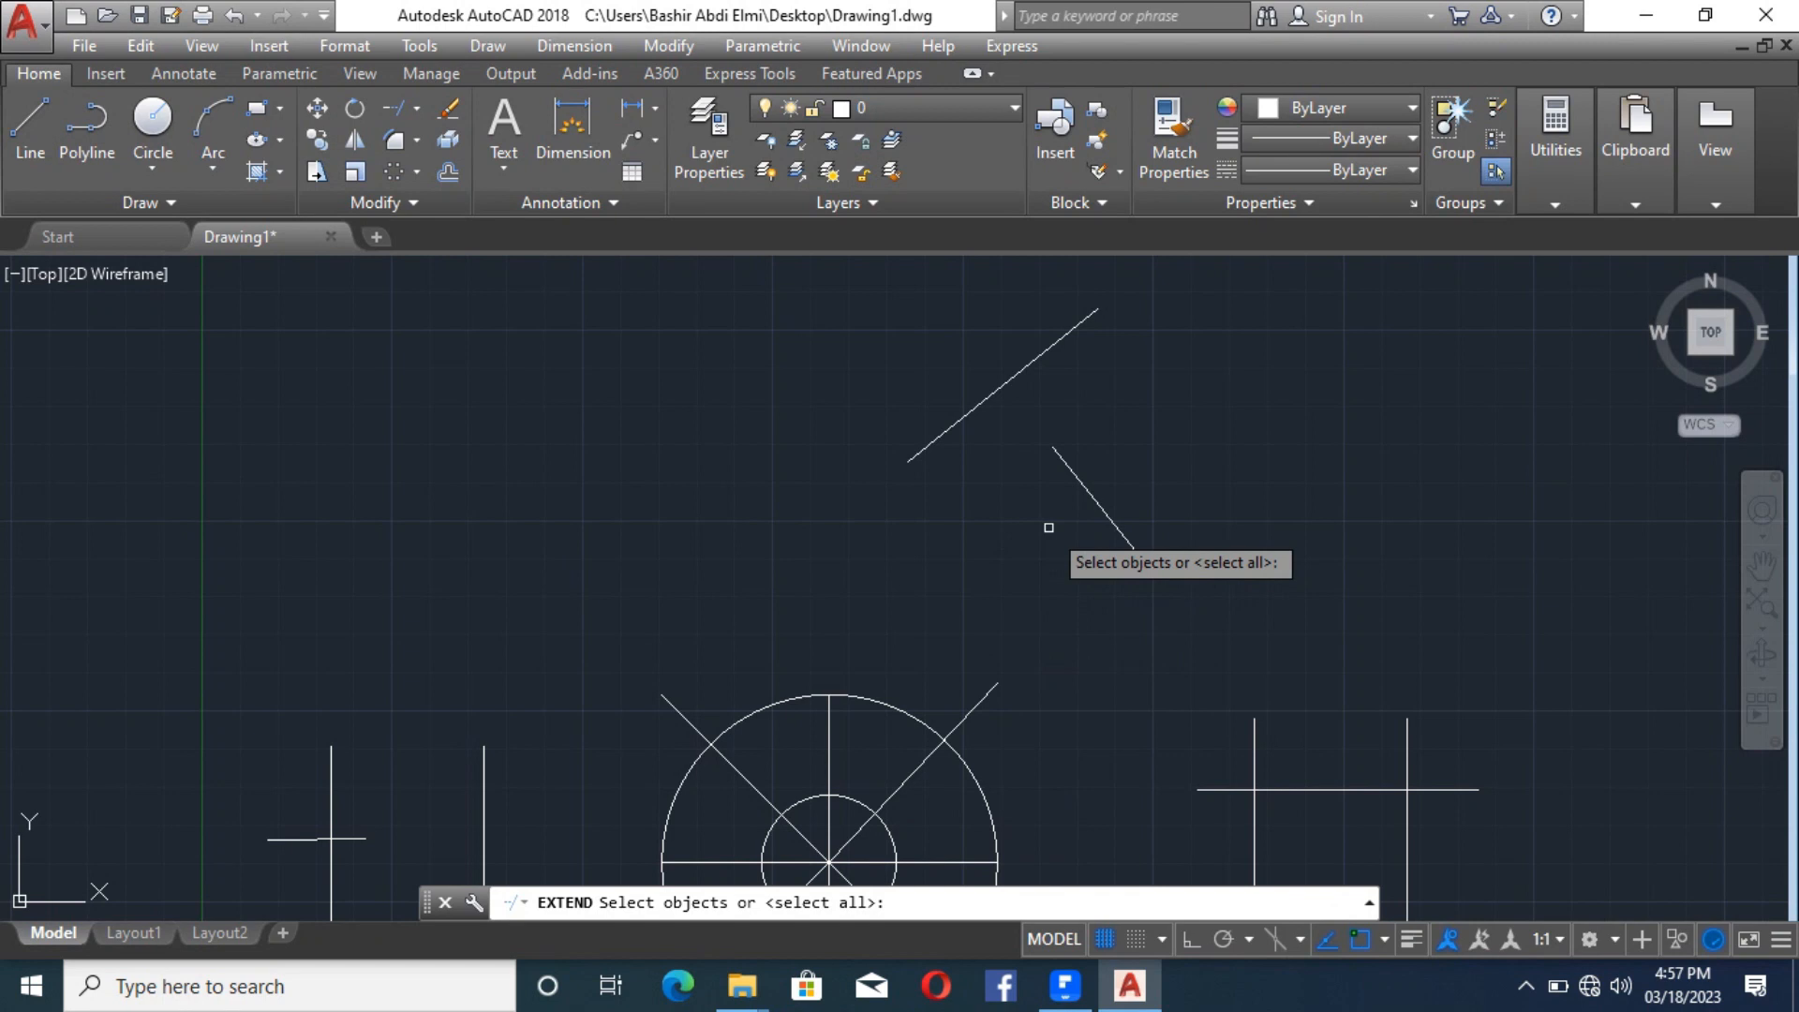
key("Return")
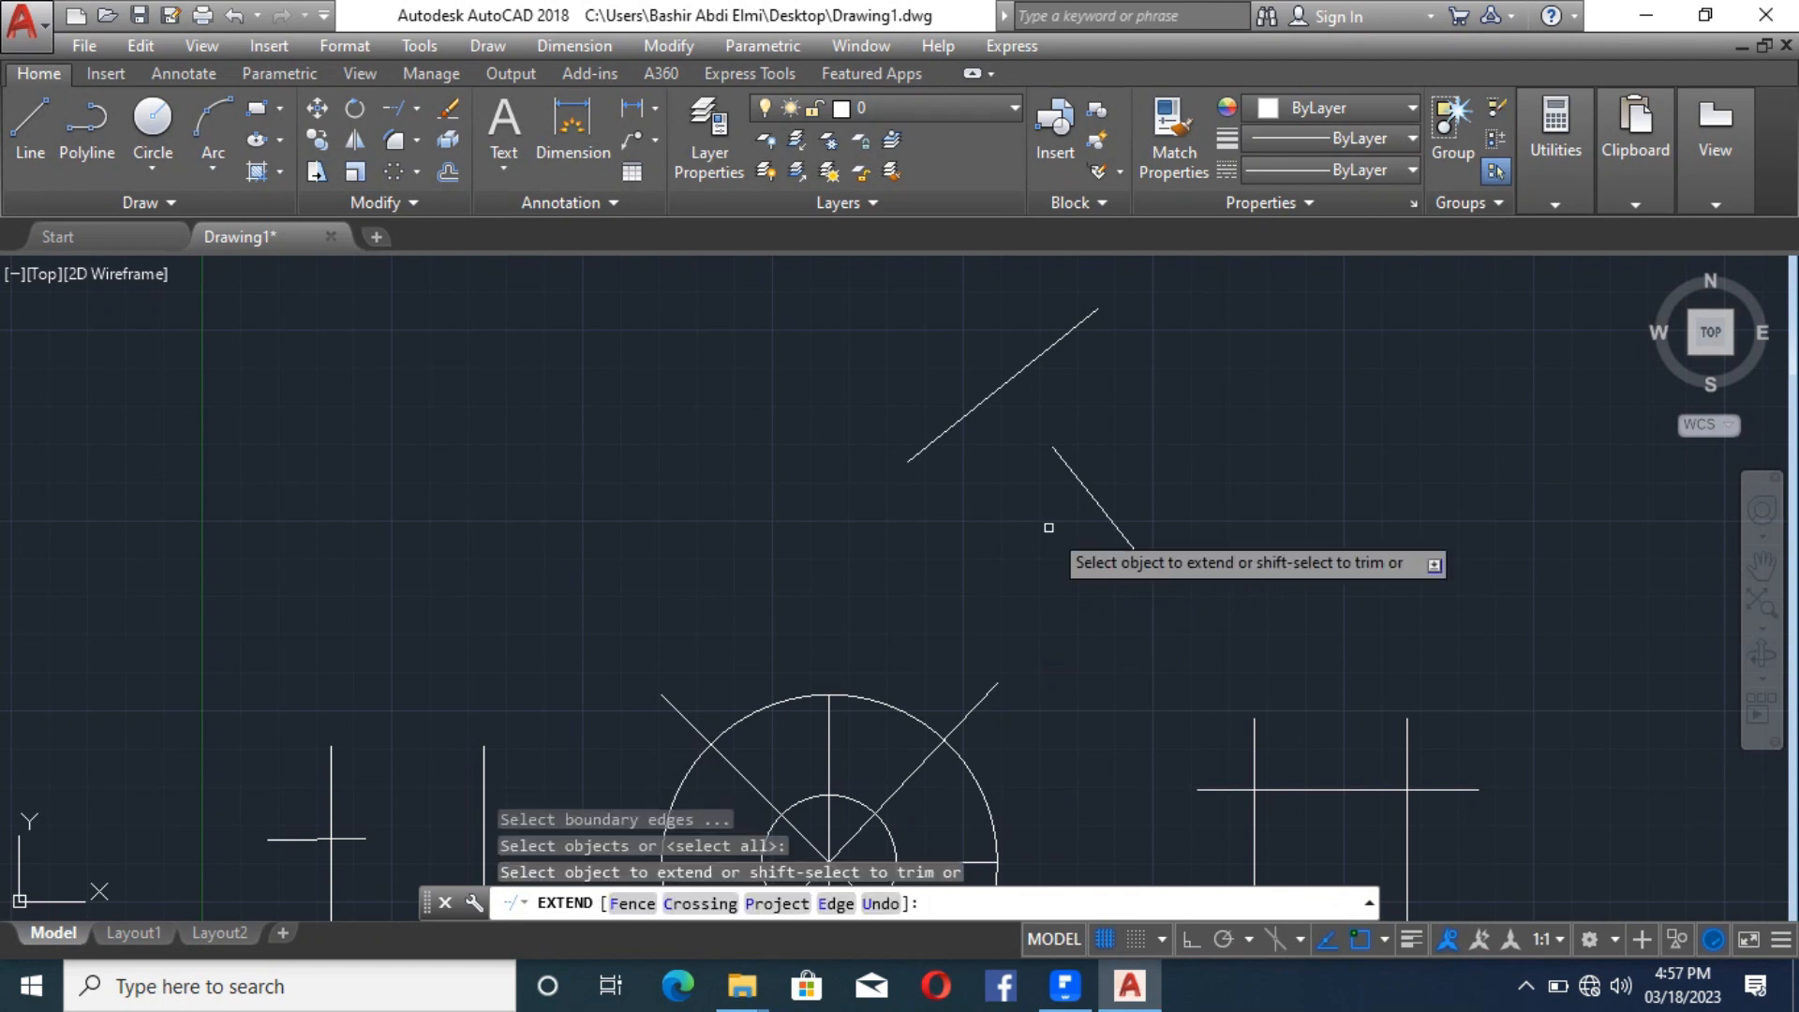
left_click(1068, 463)
scroll(1150, 499, "down", 3)
scroll(886, 660, "up", 4)
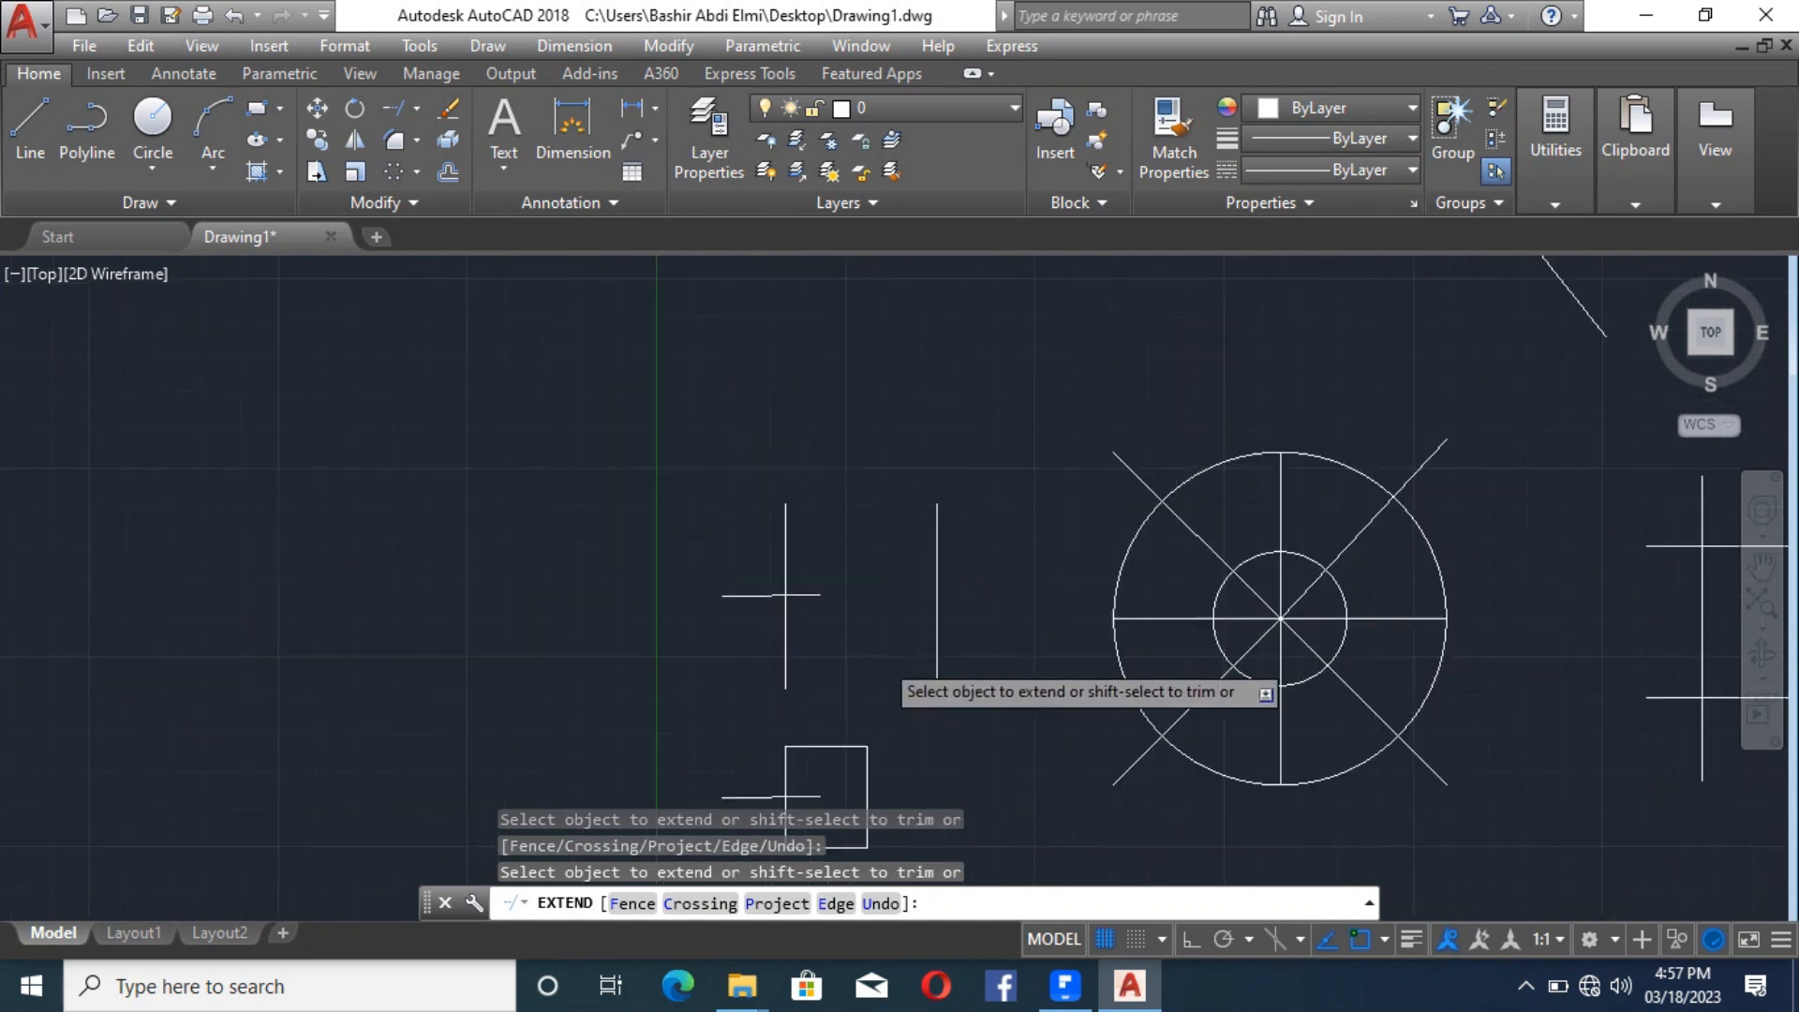
scroll(887, 666, "up", 2)
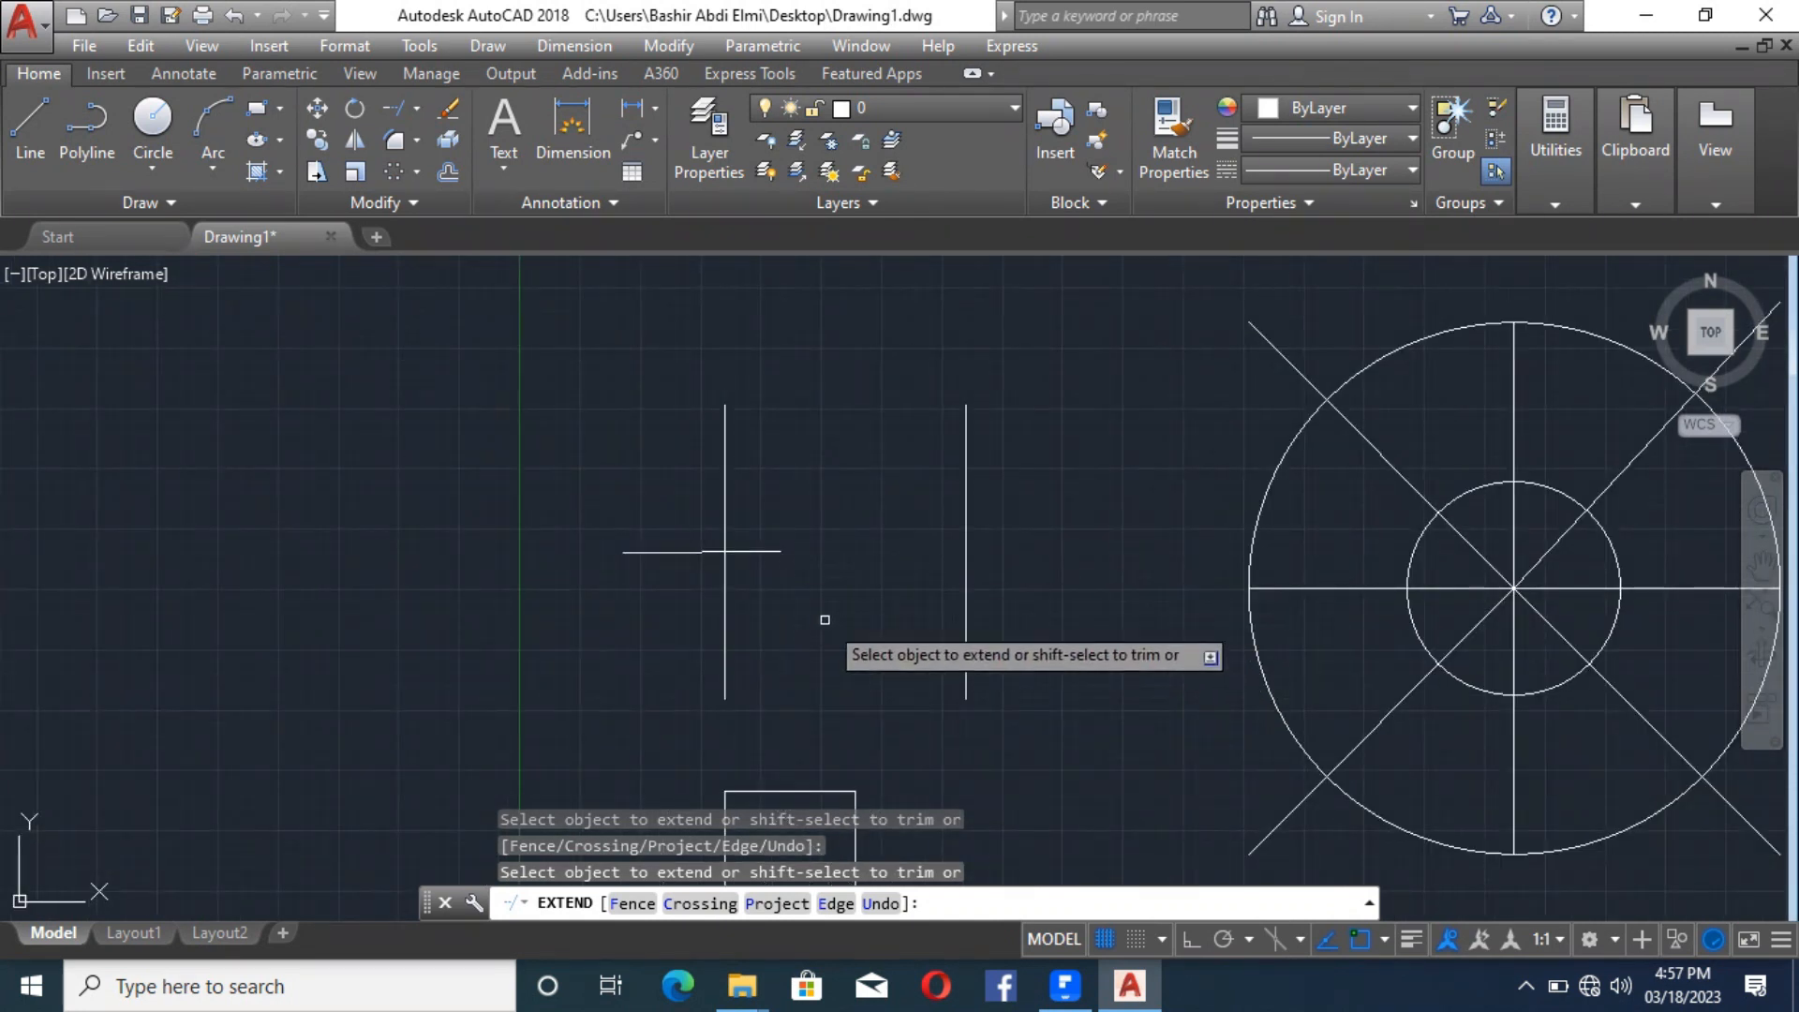
left_click(763, 551)
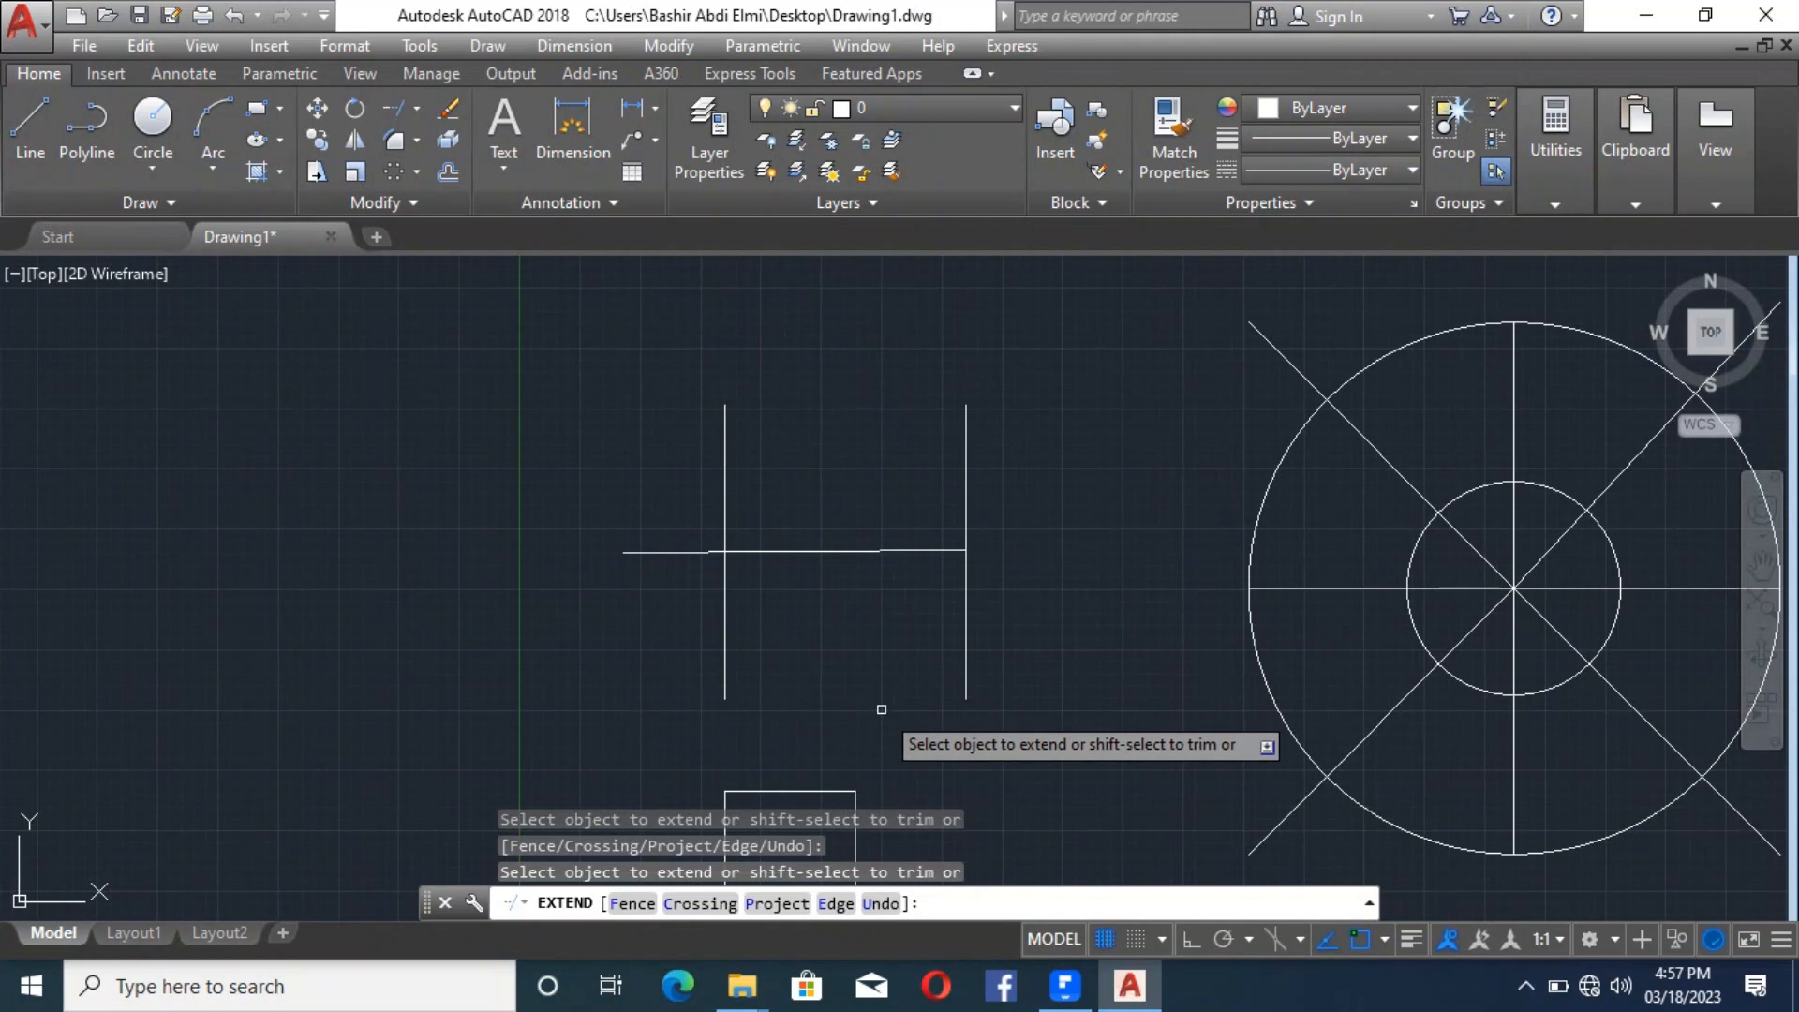
key("ctrl+z")
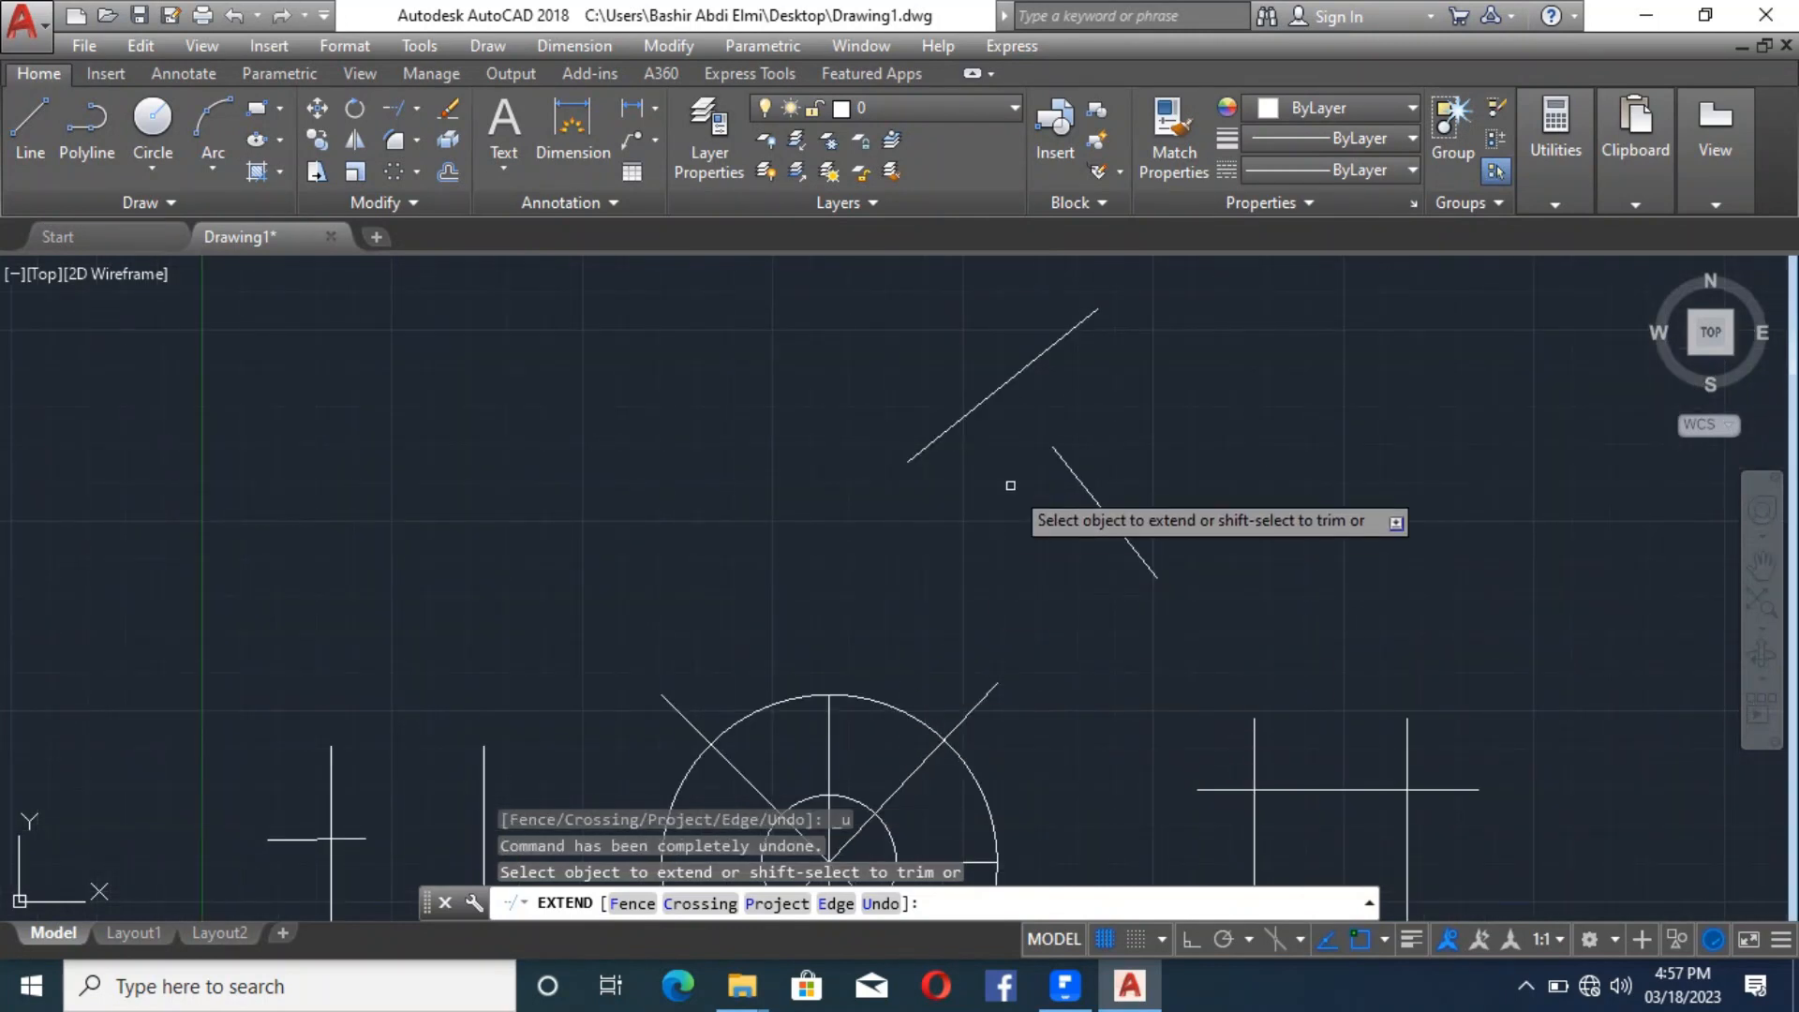
scroll(925, 510, "down", 3)
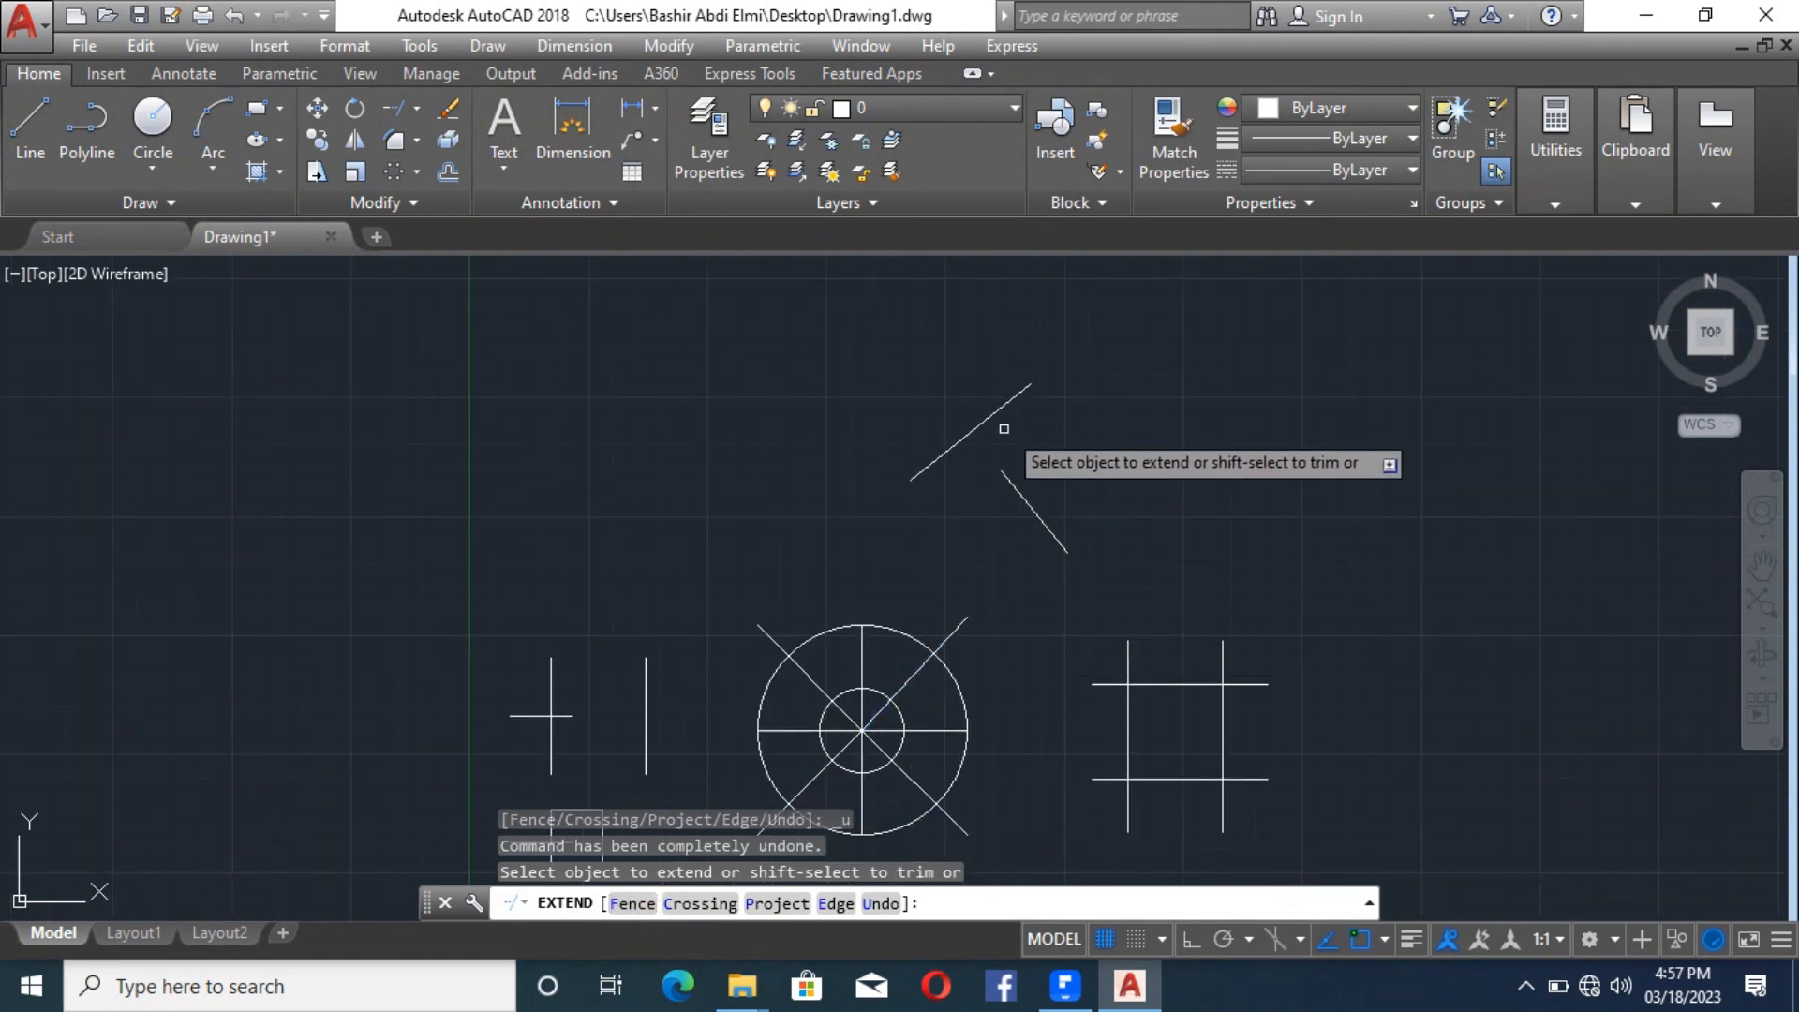
key("Escape")
Step: Trim the lines inside the inner circle with a crossing window, using all objects as cutting edges
scroll(892, 767, "up", 2)
scroll(892, 766, "up", 2)
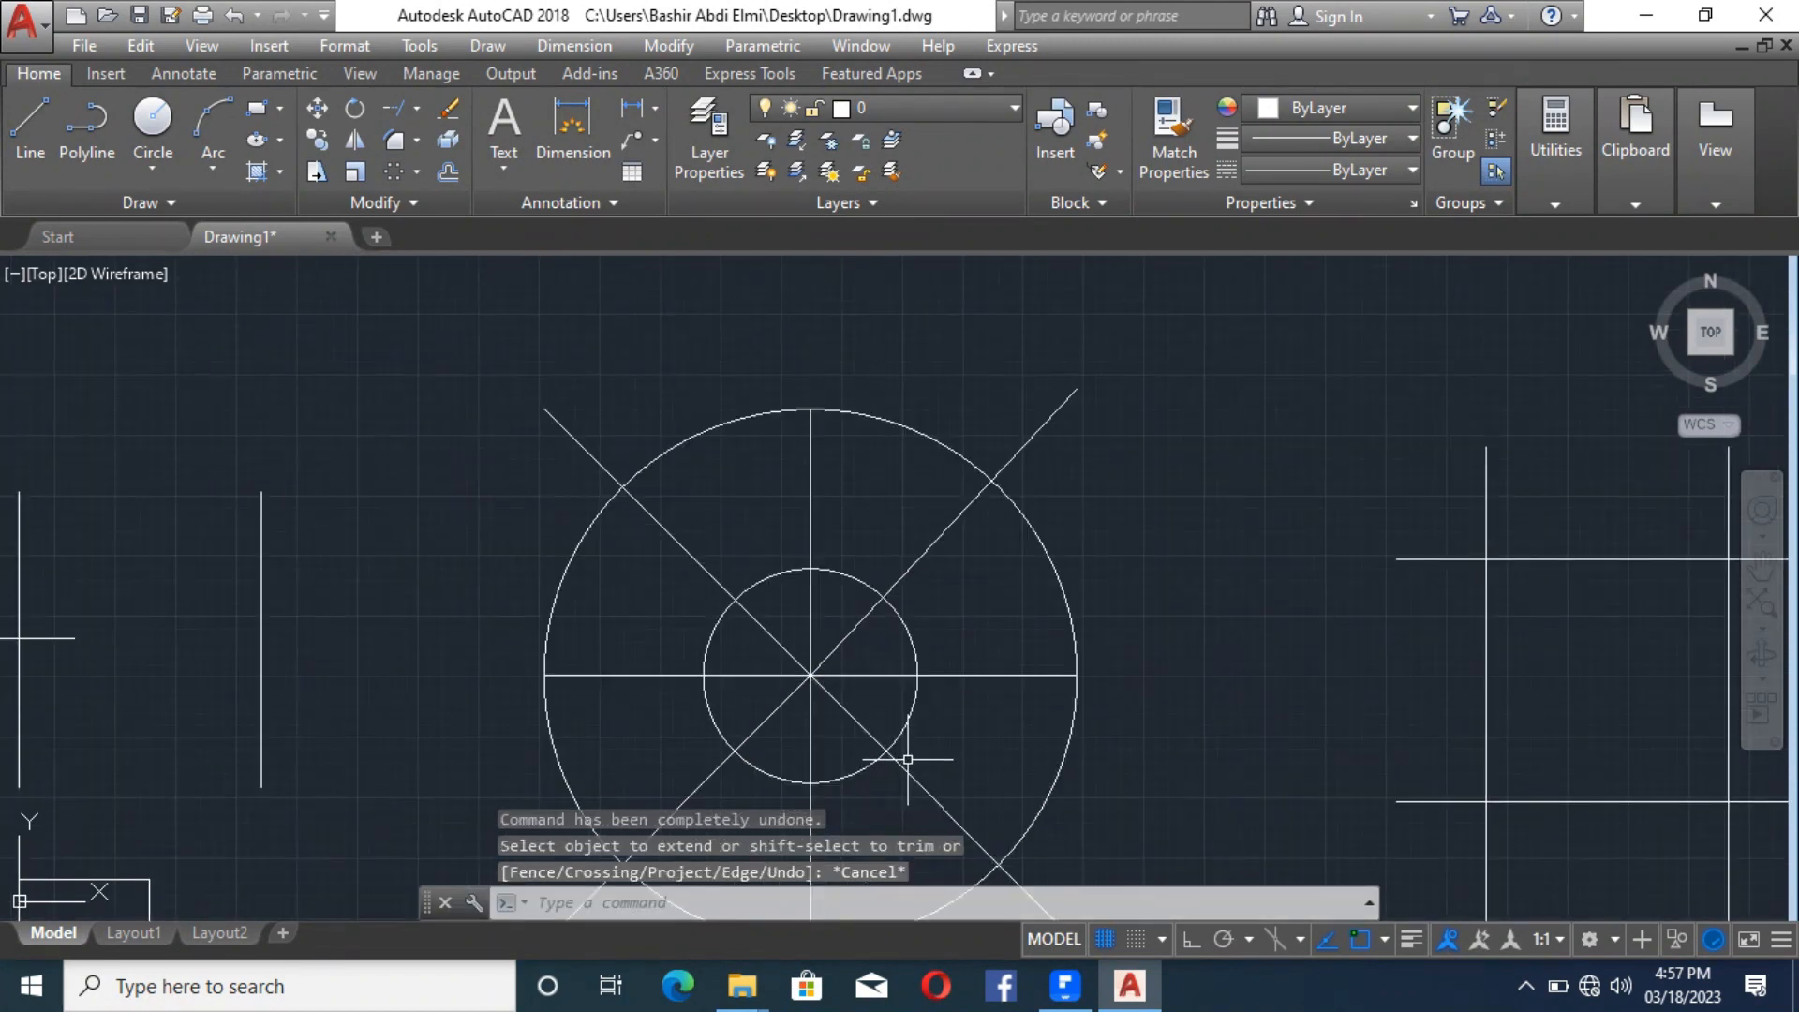
type("tr")
key("Return")
key("Return")
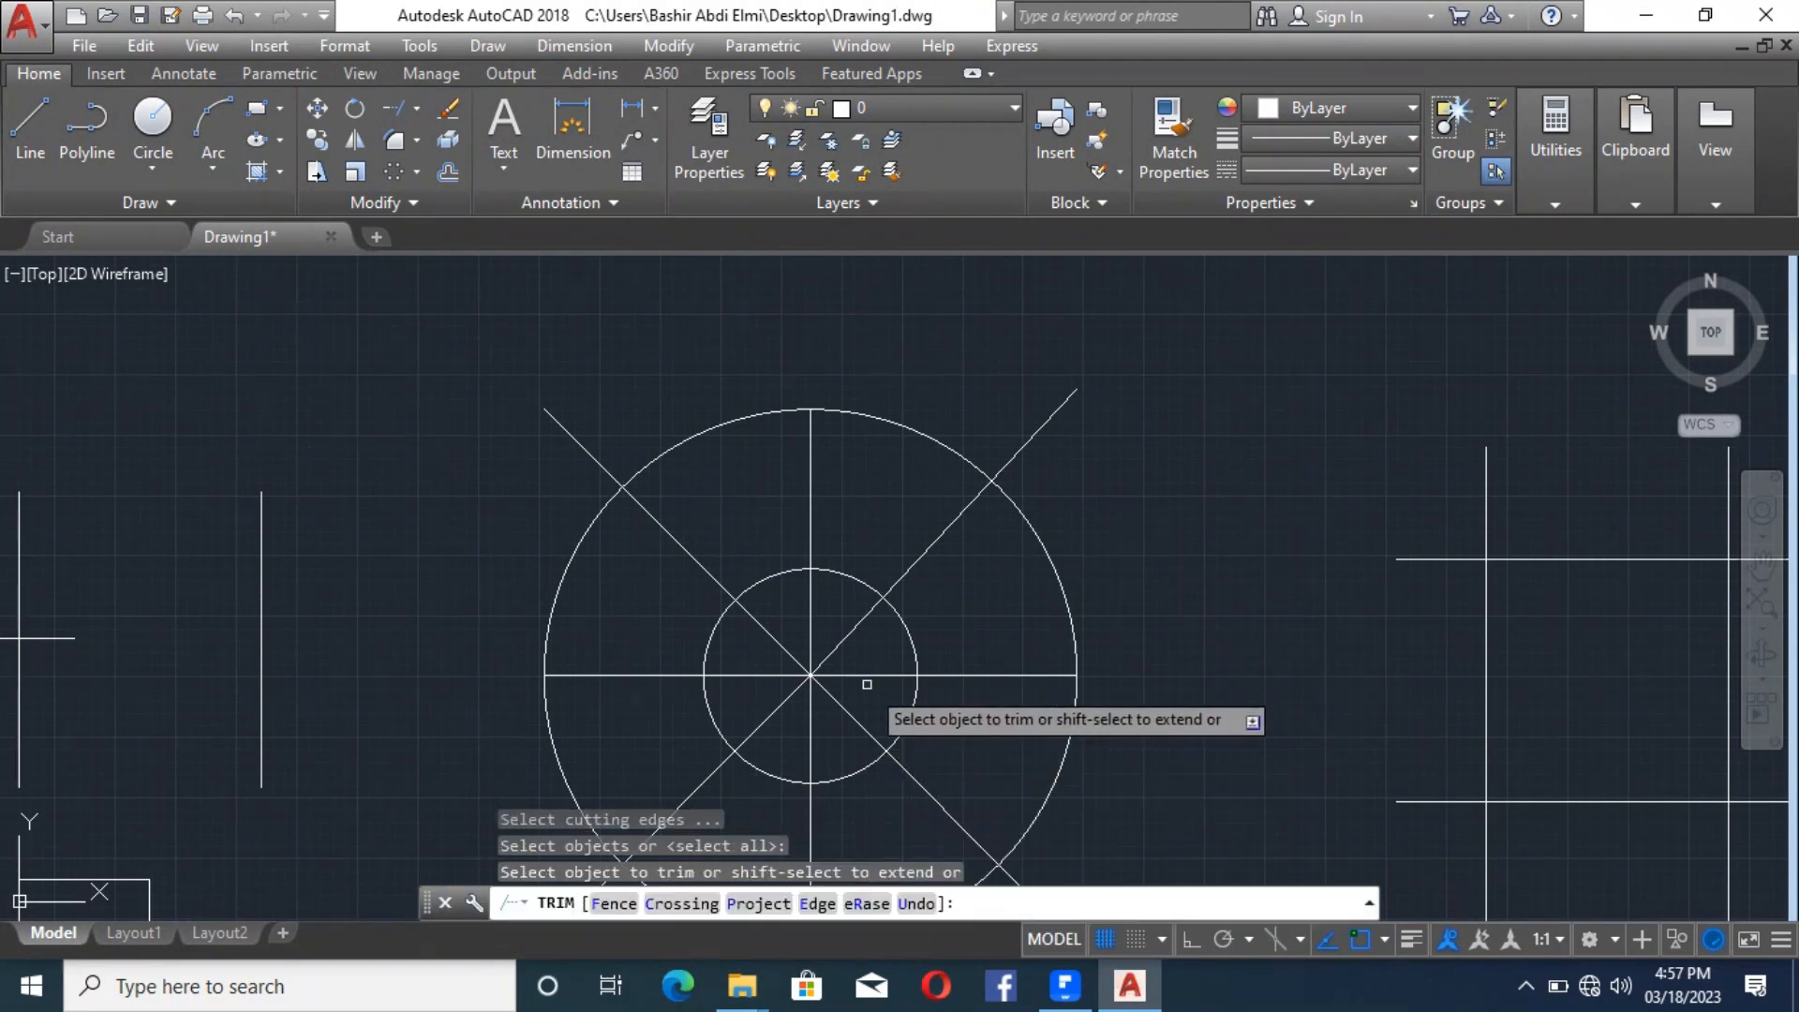
left_click(864, 665)
left_click(769, 631)
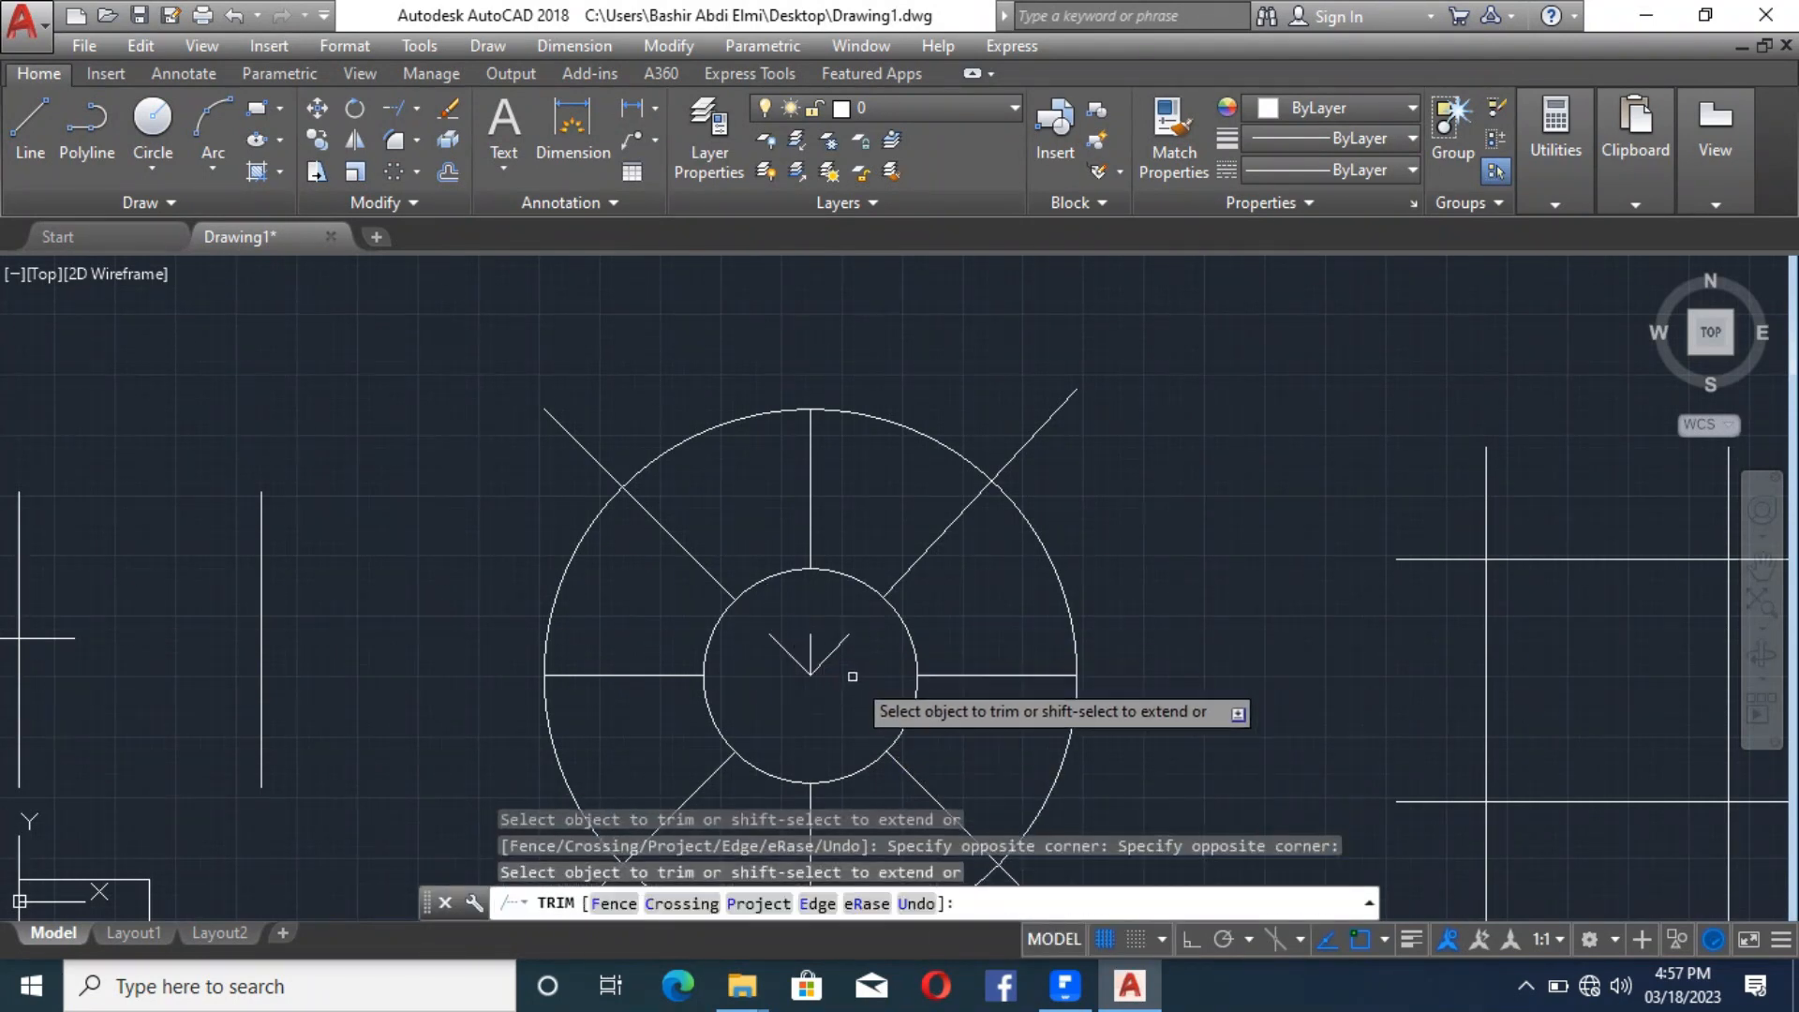
Step: Delete the three leftover line pieces at the centre of the inner circle
key("Escape")
left_click(847, 665)
left_click(788, 645)
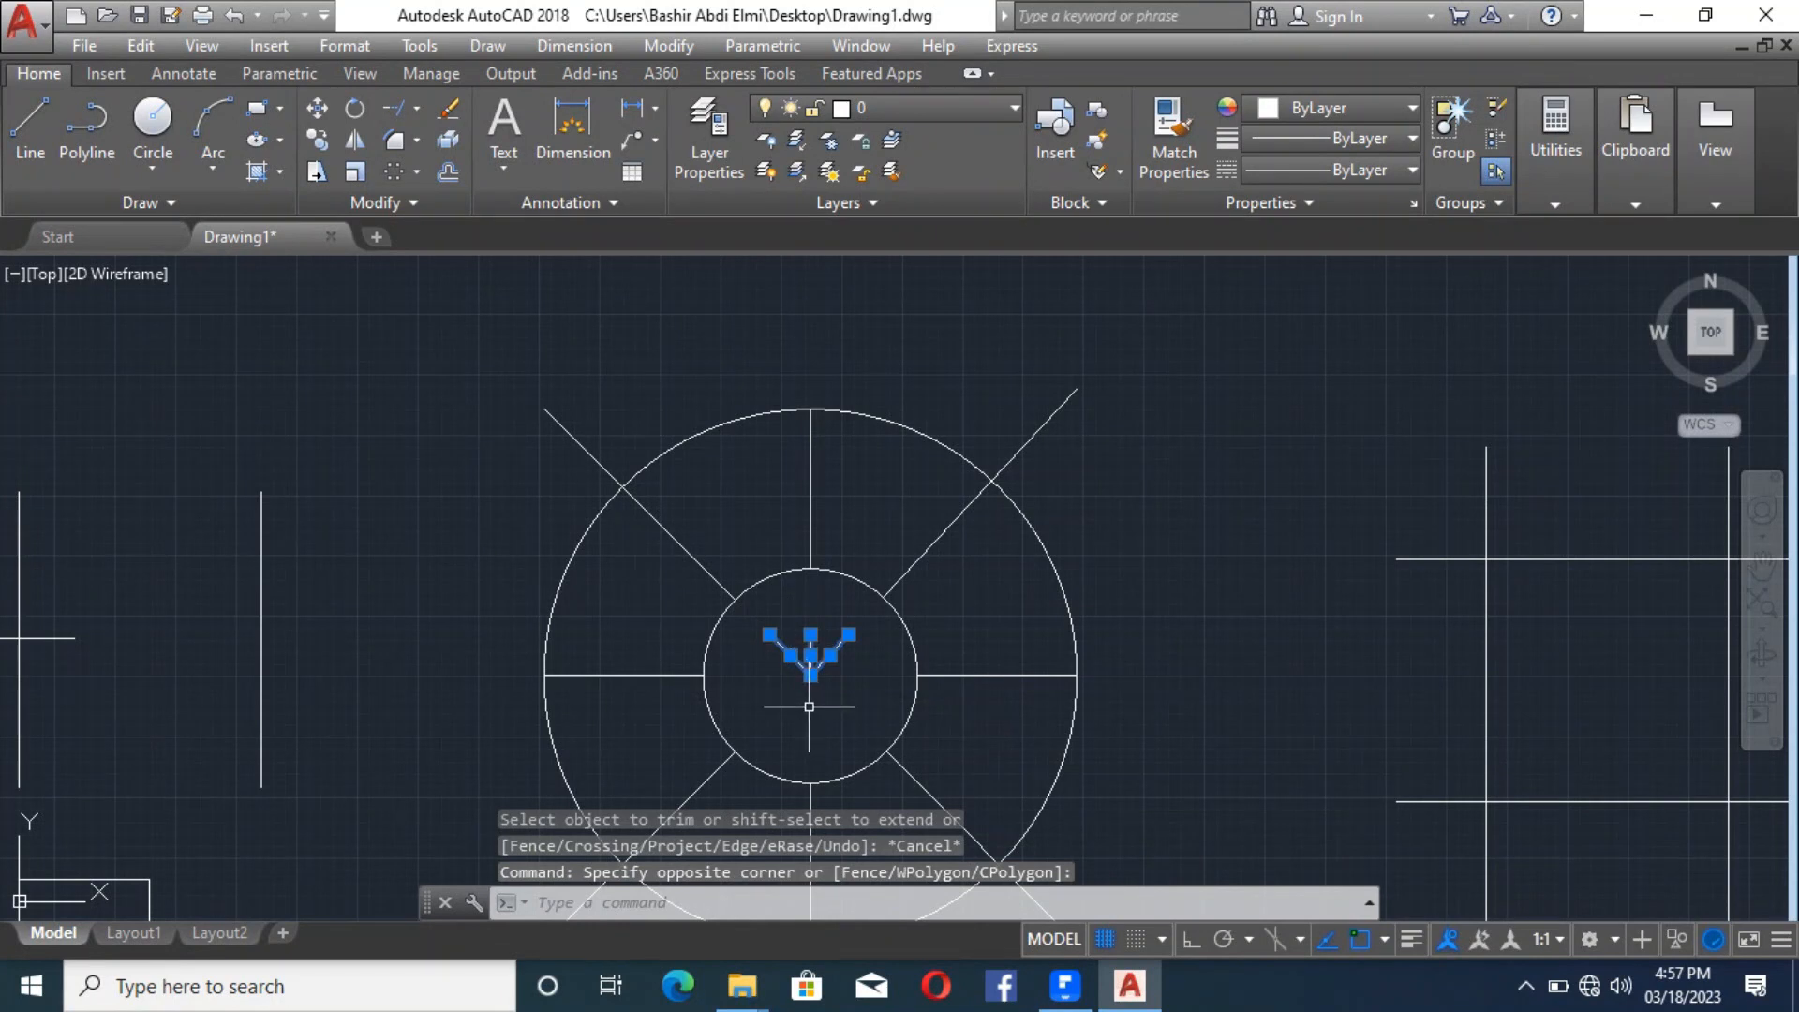
key("Delete")
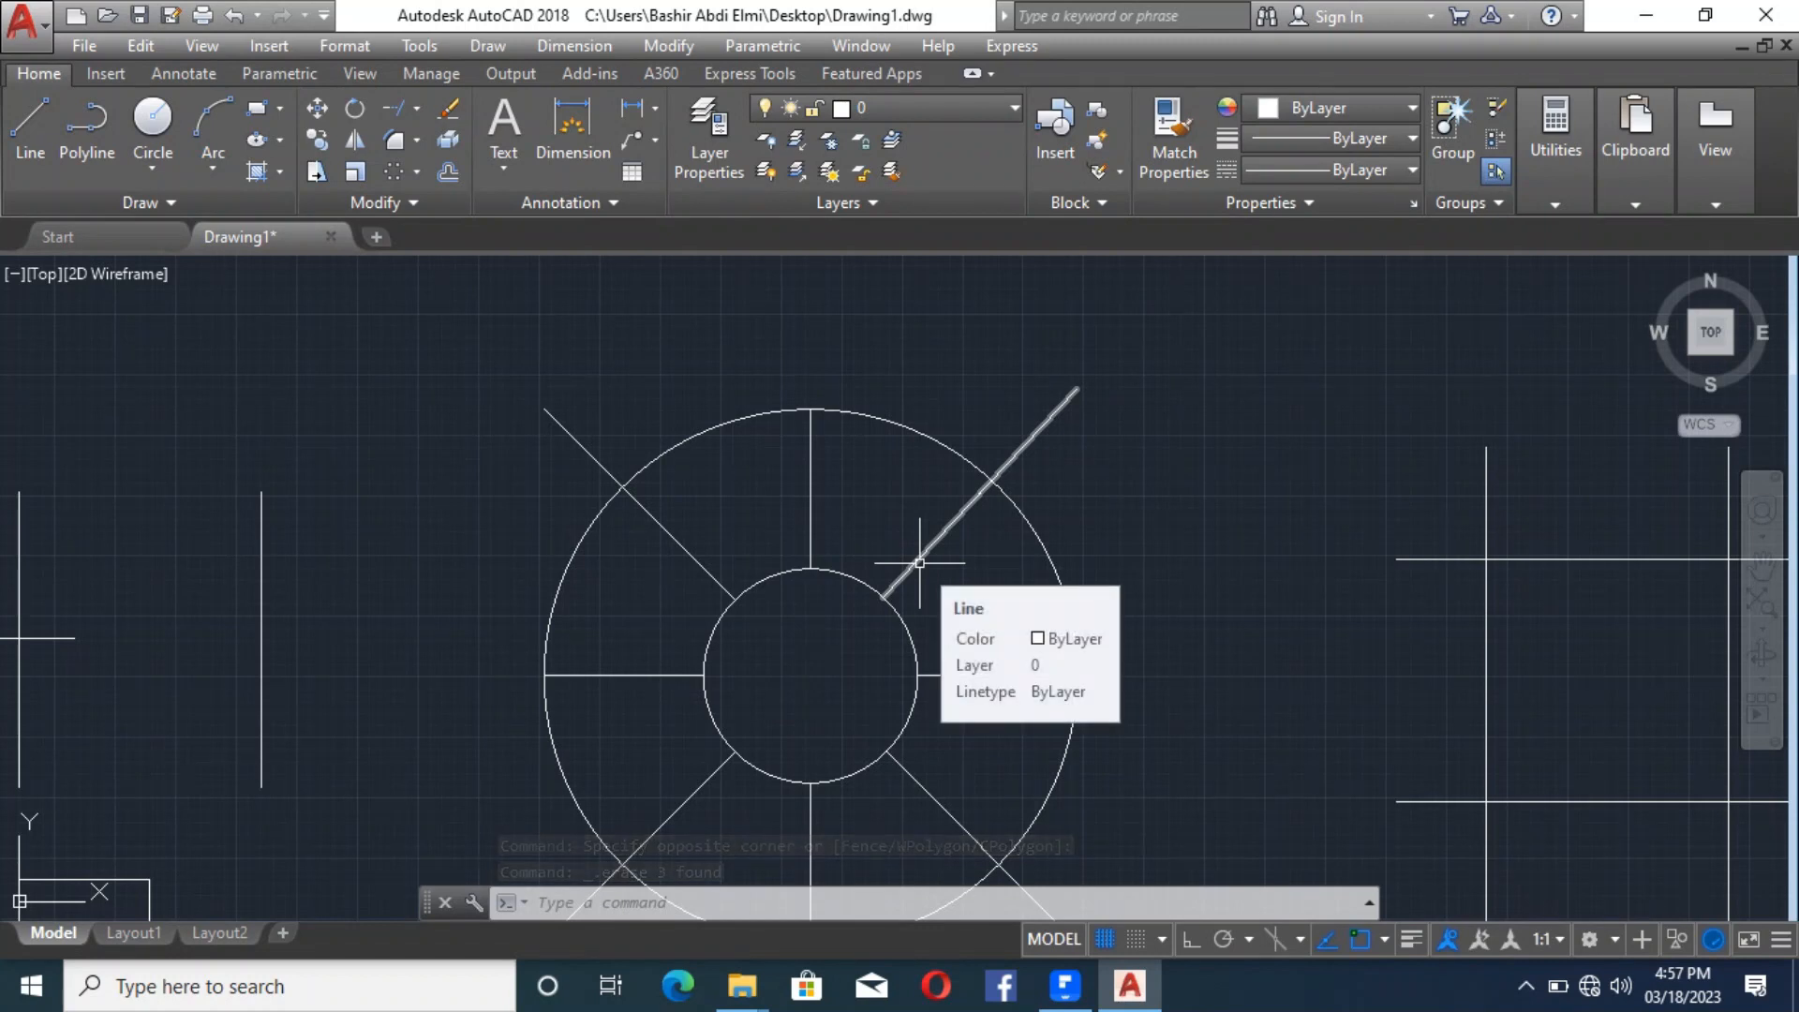
type("EX")
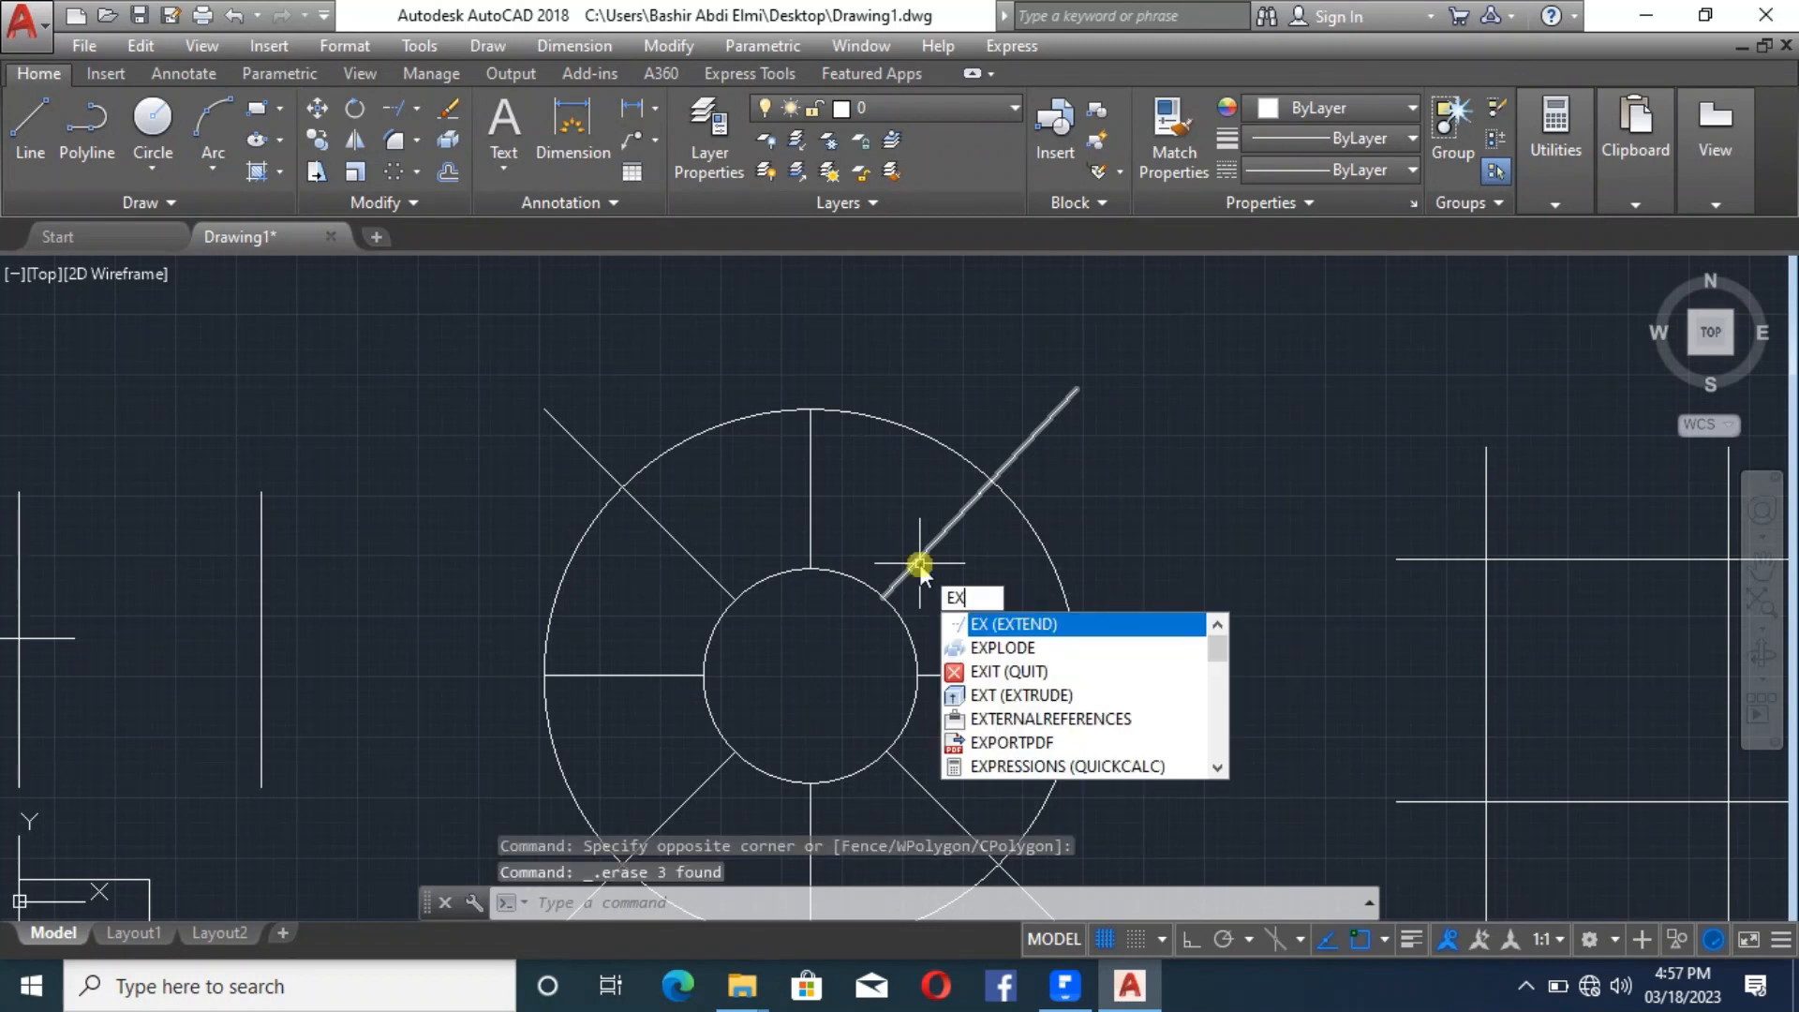
key("Return")
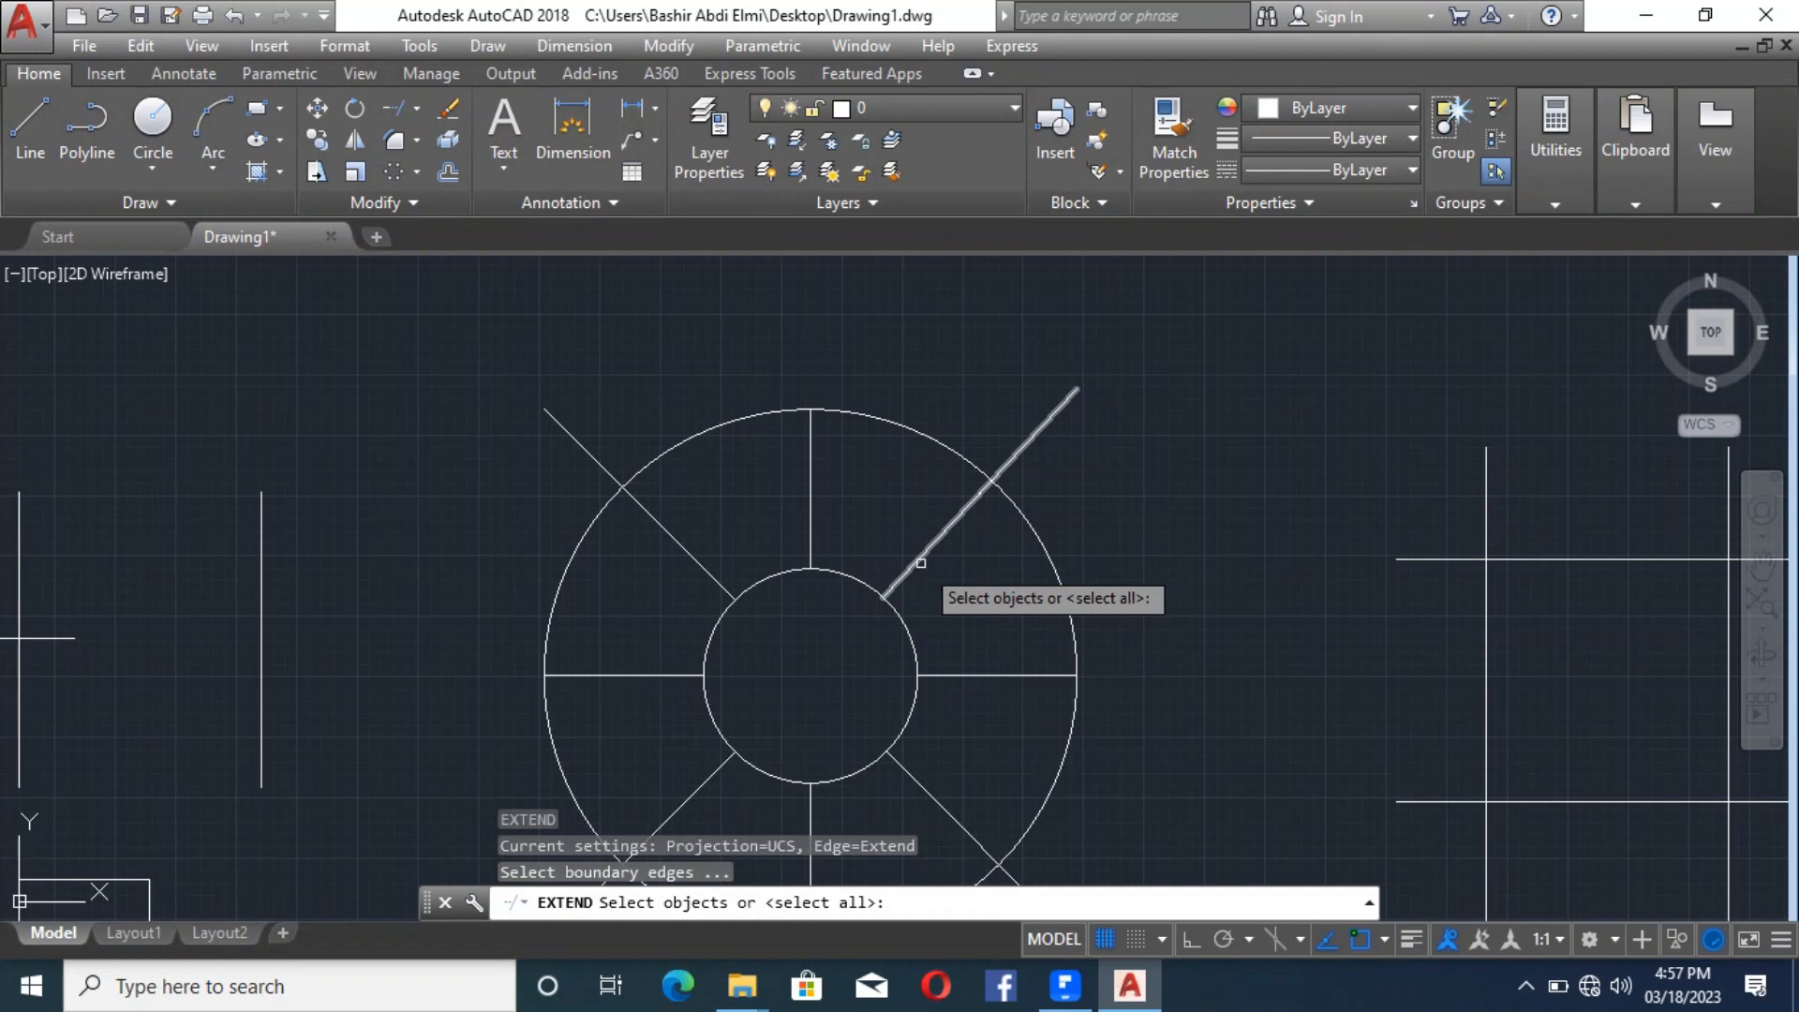
left_click(920, 563)
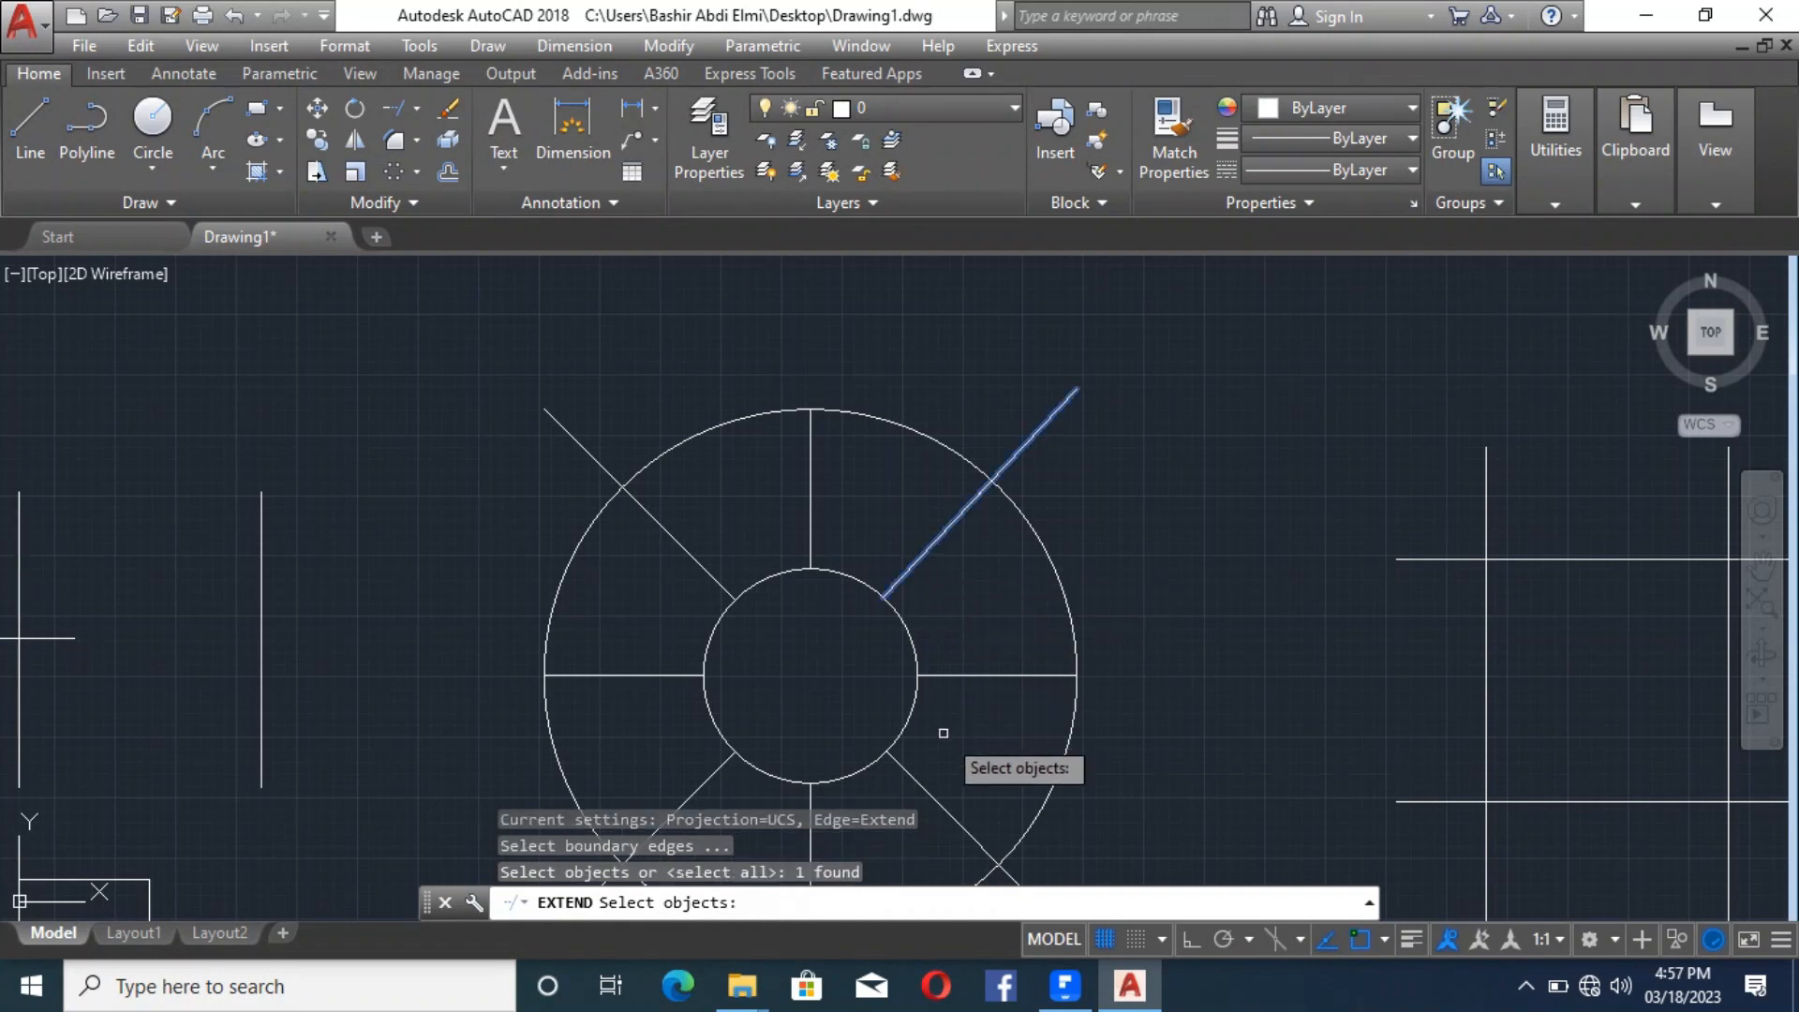
key("Return")
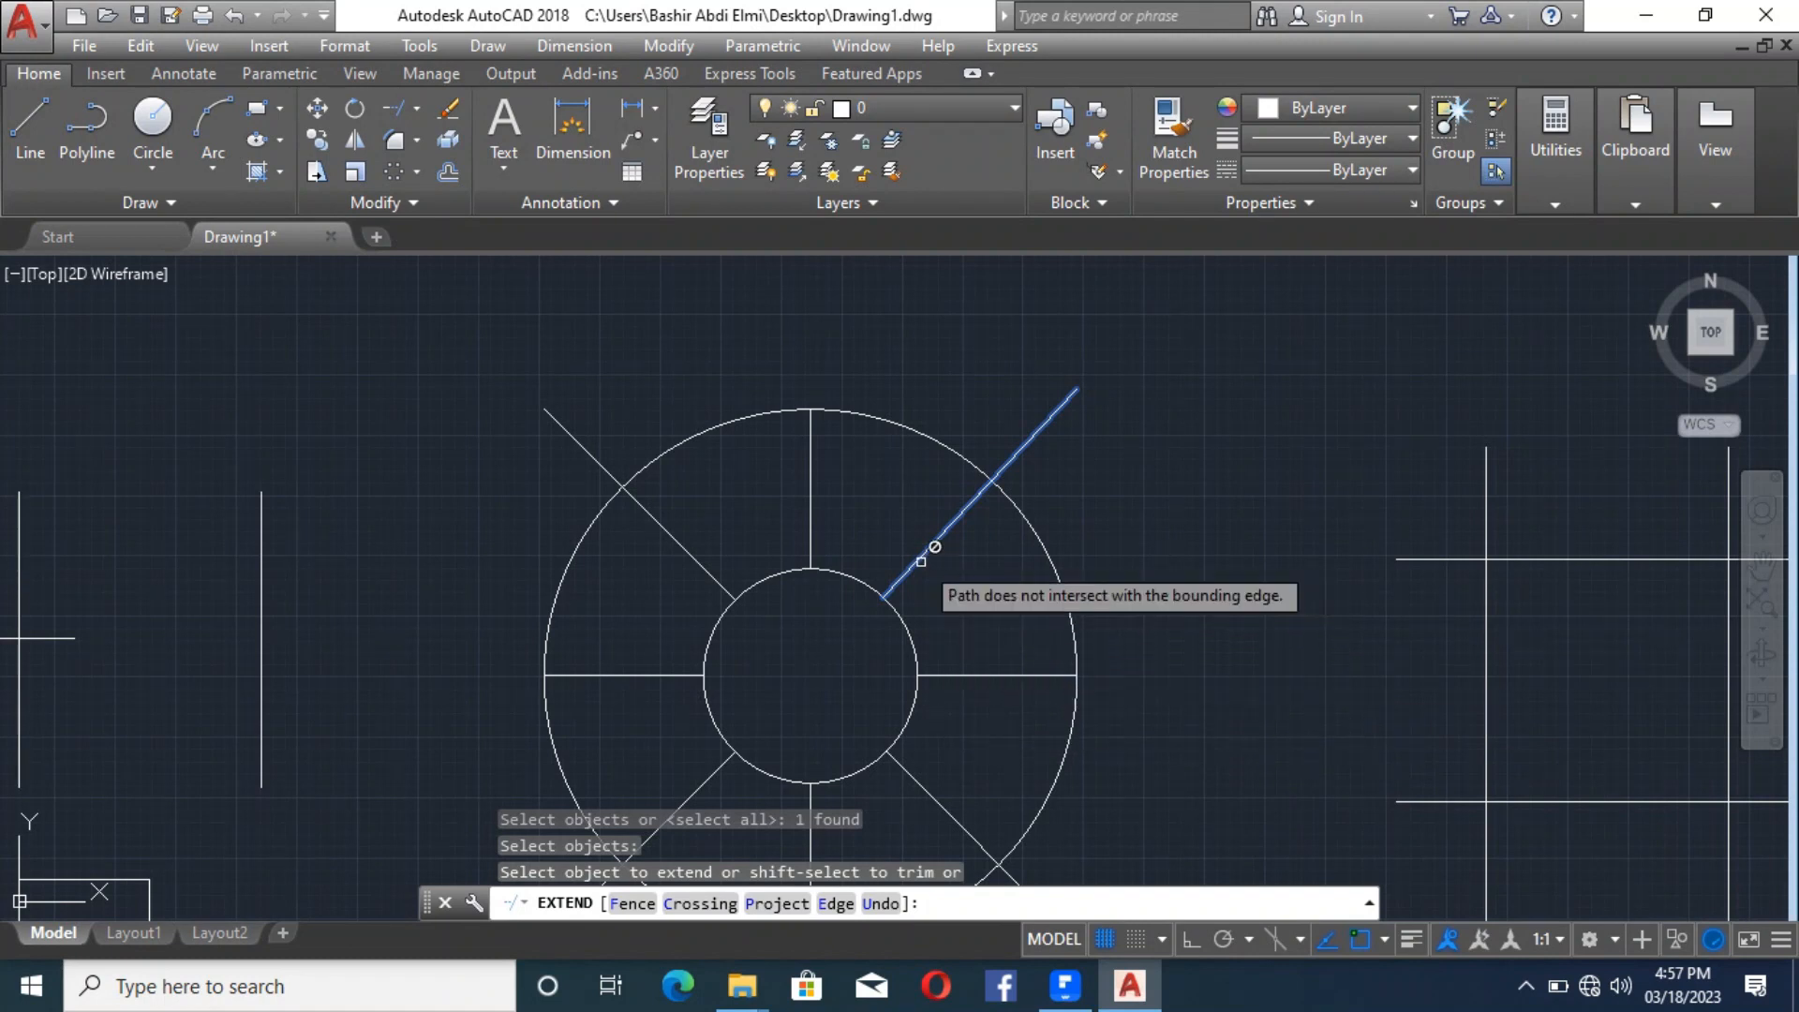
key("Escape")
type("EX")
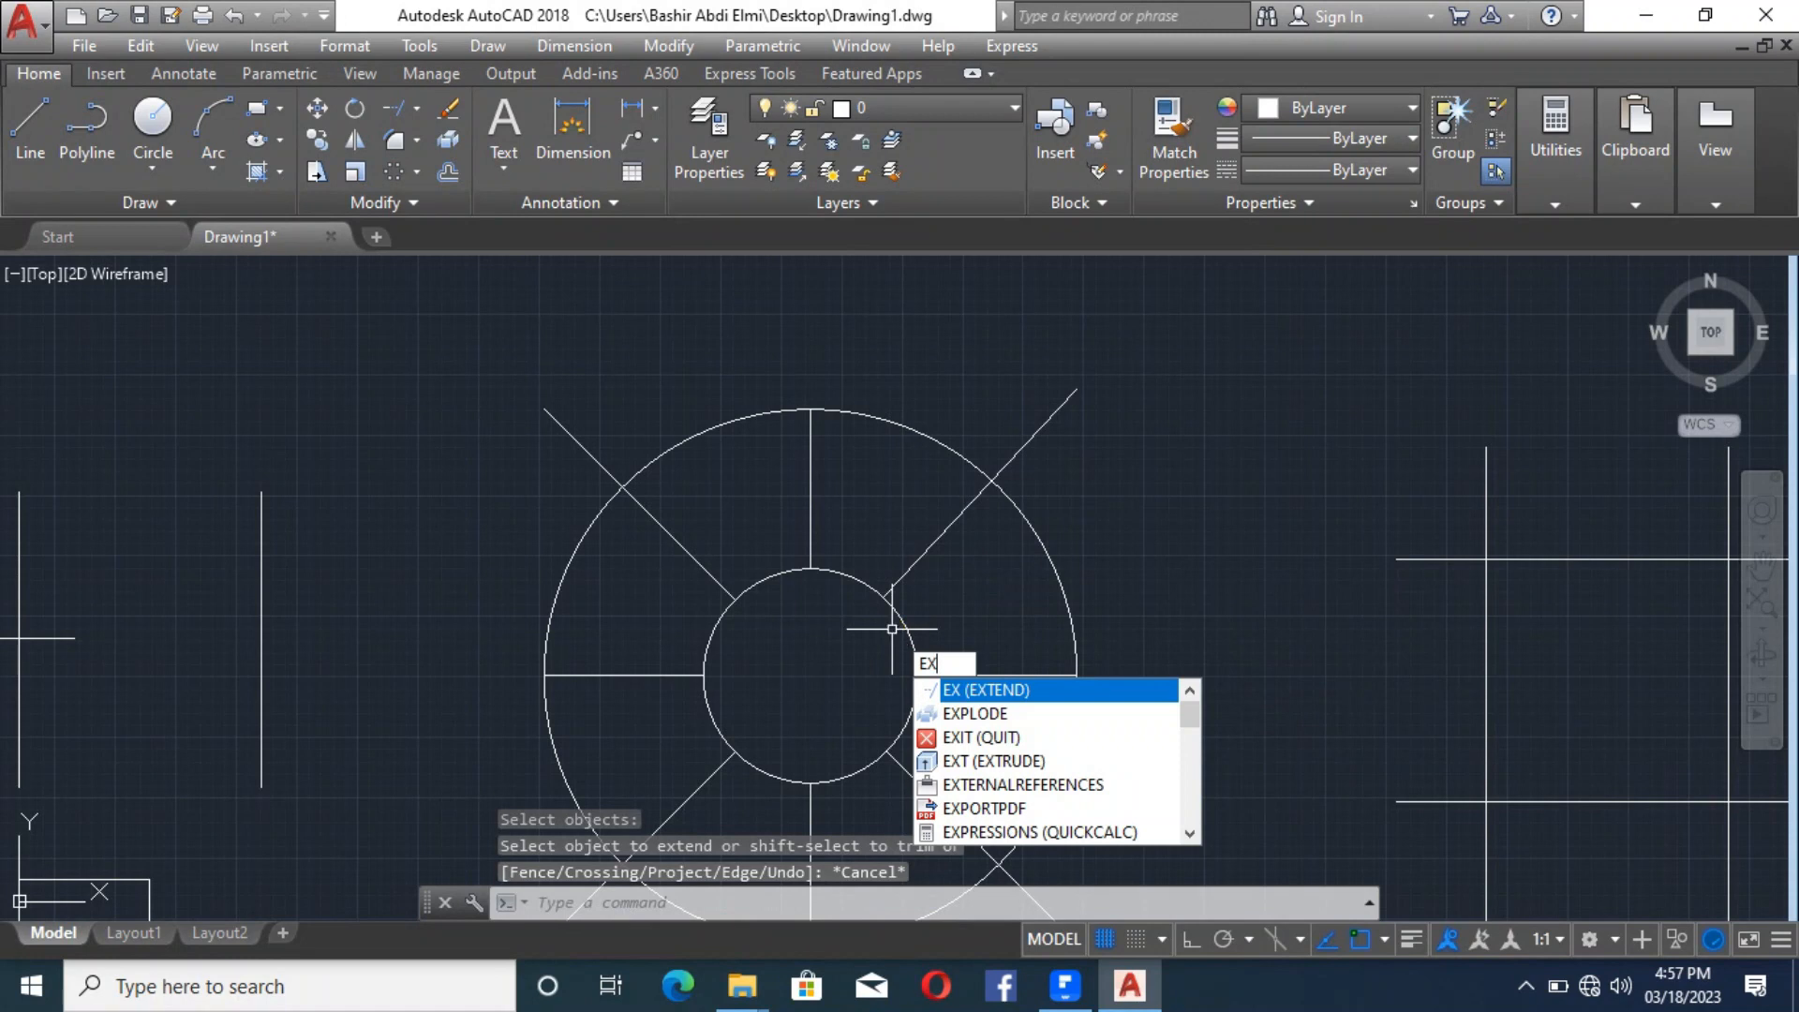
key("Return")
key("Escape")
scroll(1120, 510, "down", 4)
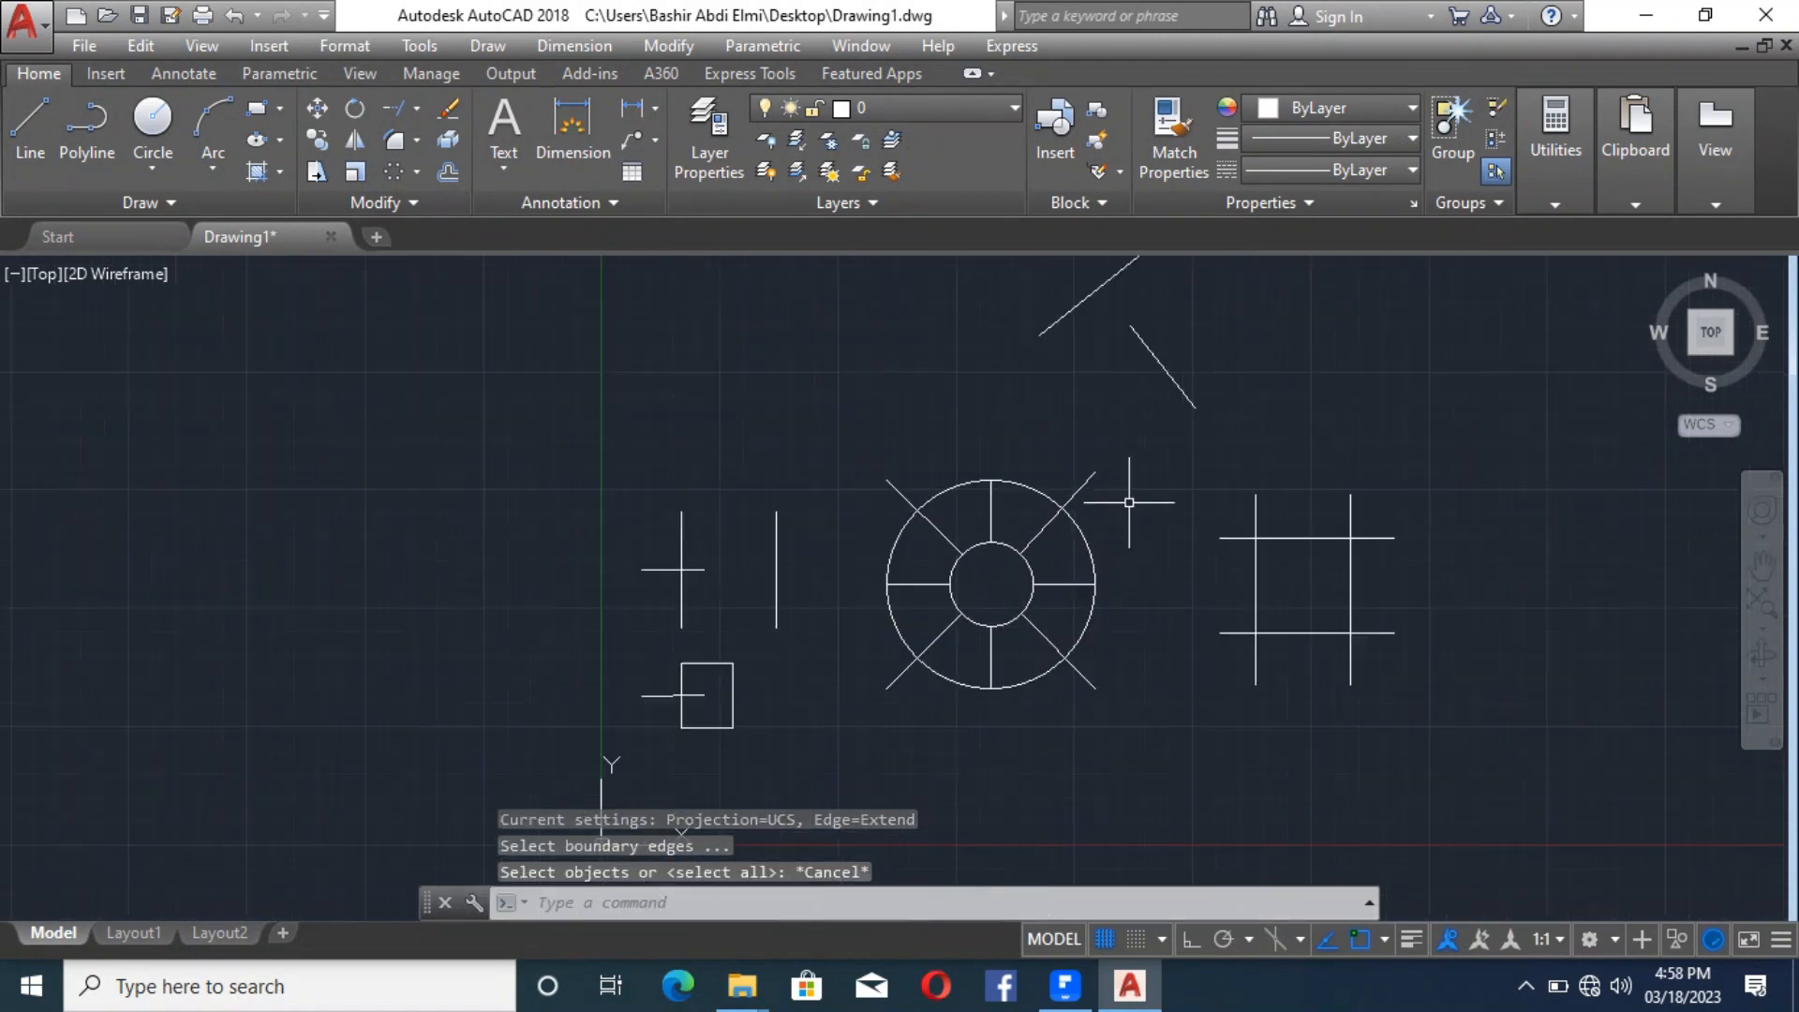
scroll(643, 564, "up", 4)
type("EX")
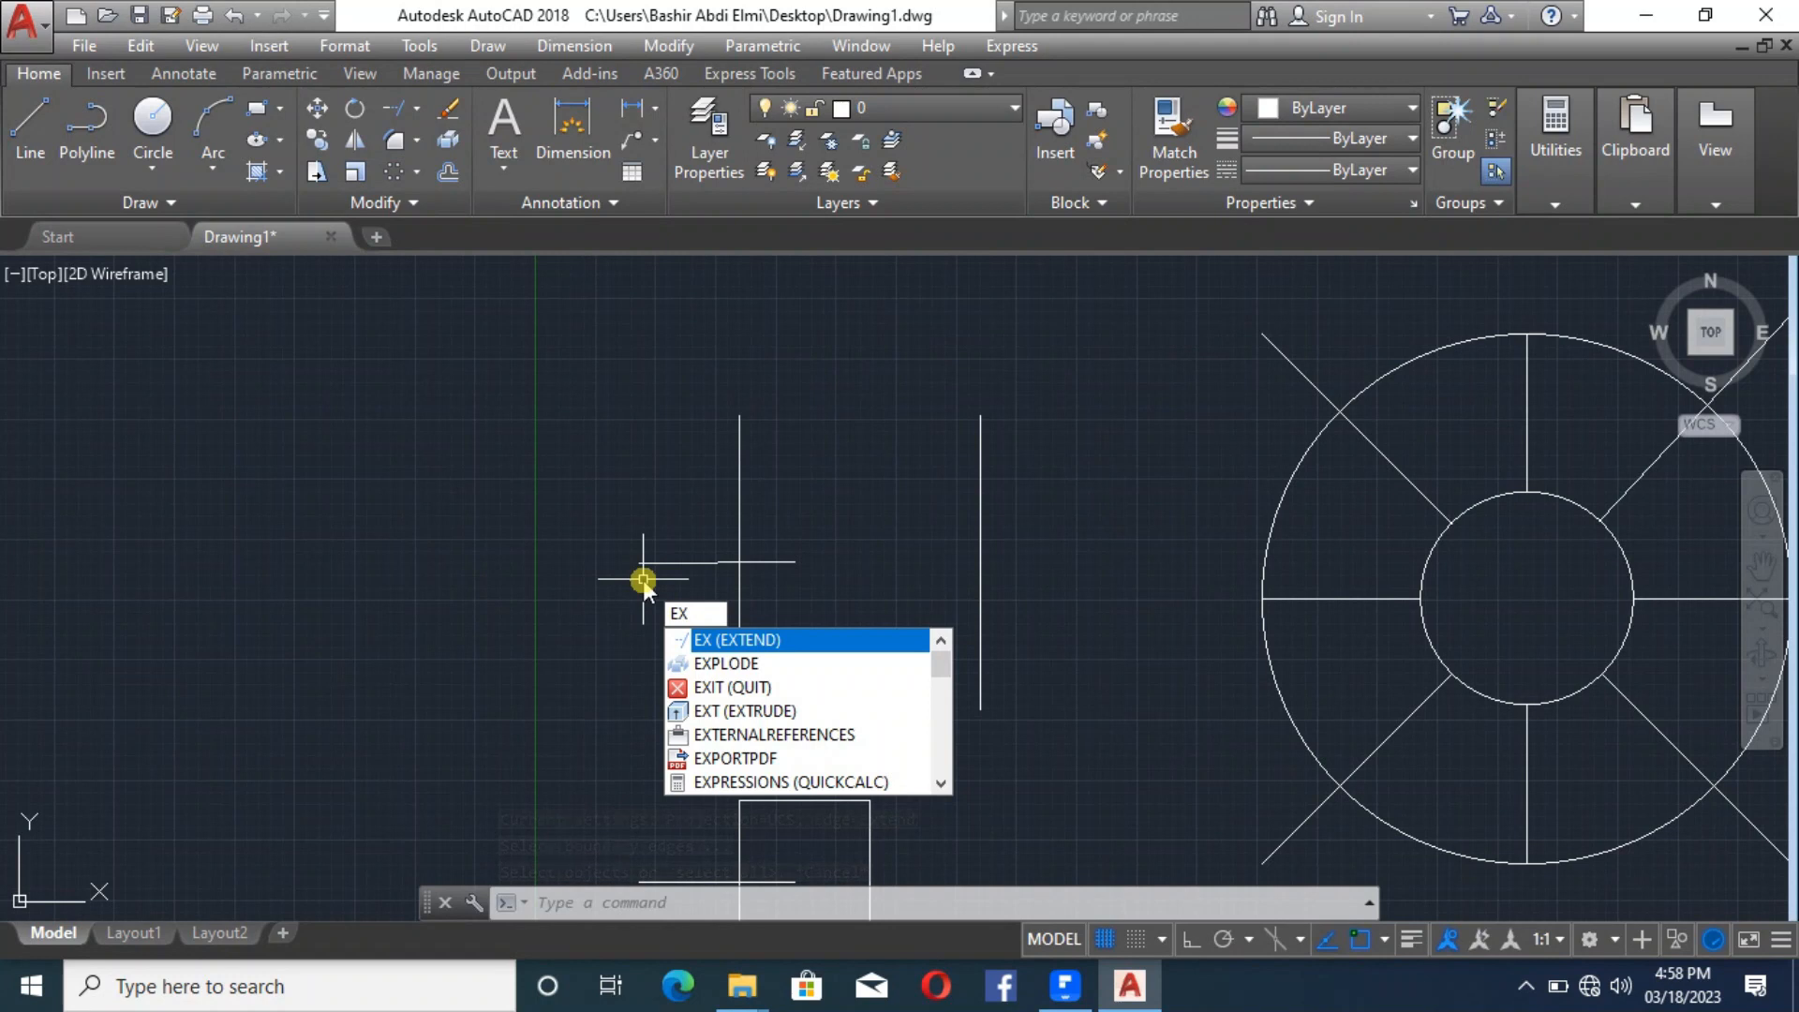
key("Return")
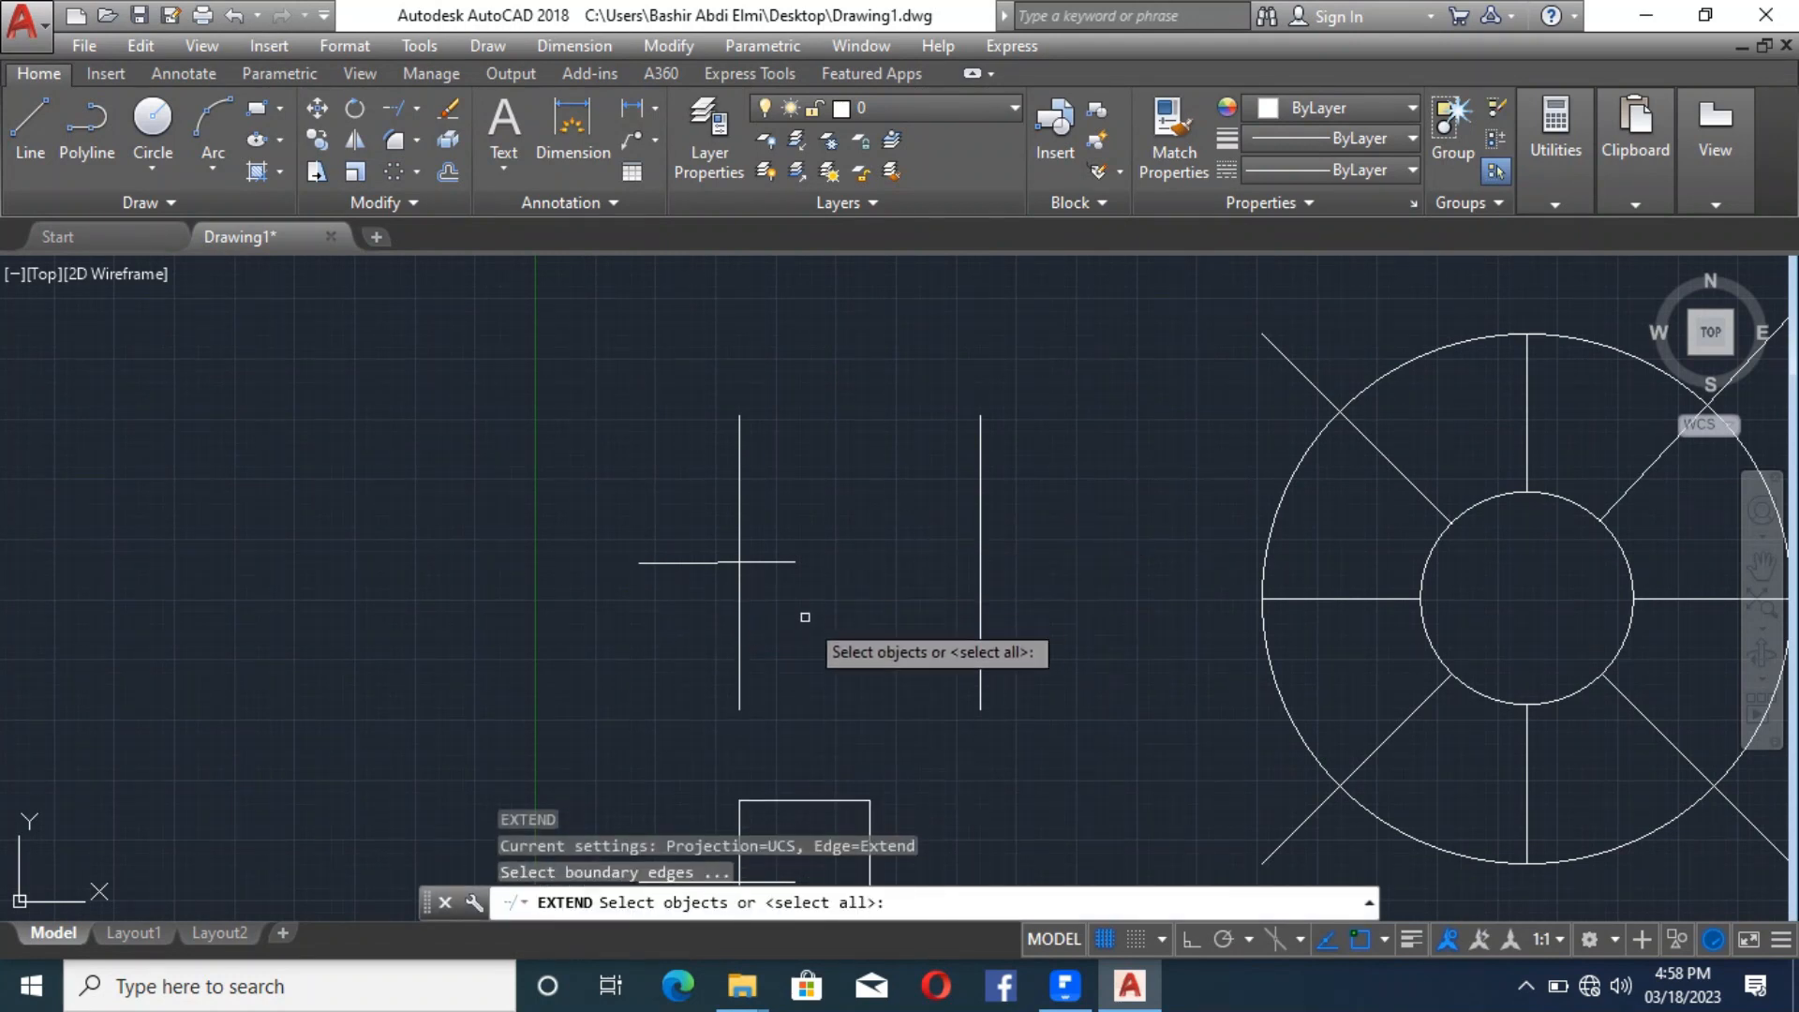
left_click(980, 587)
key("Return")
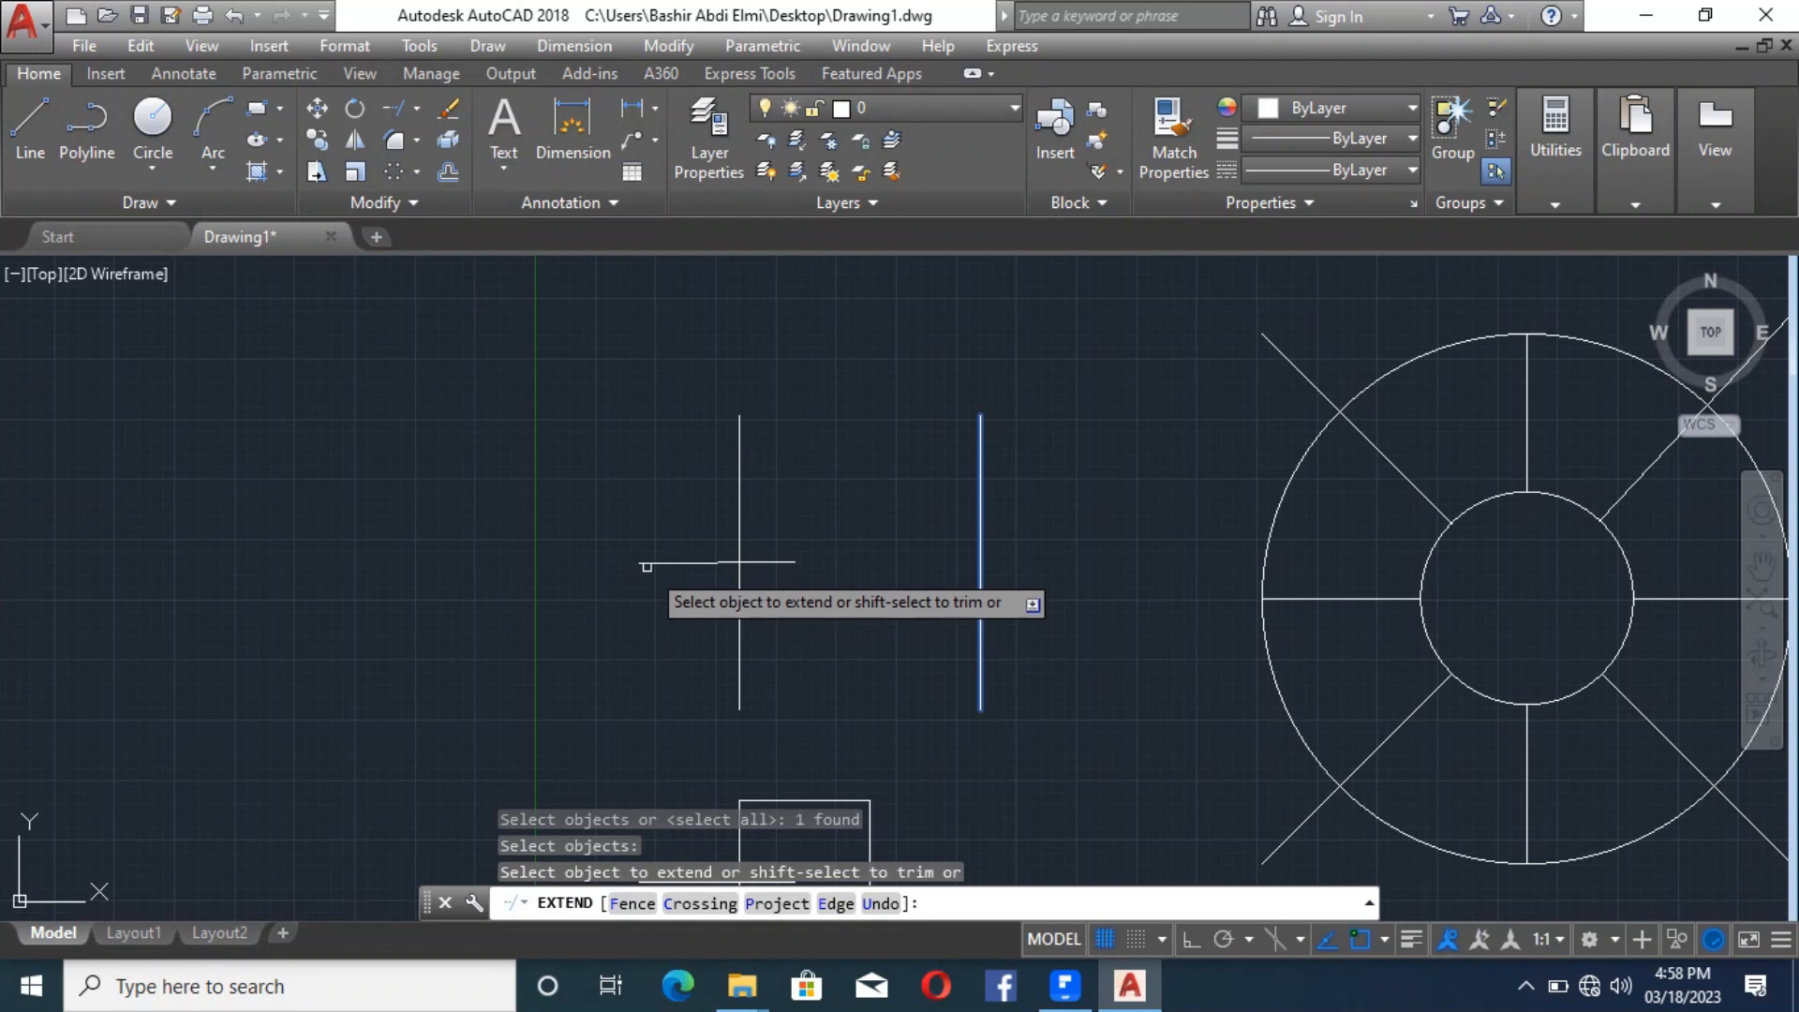
key("Escape")
Step: Offset the cross's vertical line 10 units to its left
type("o")
key("Return")
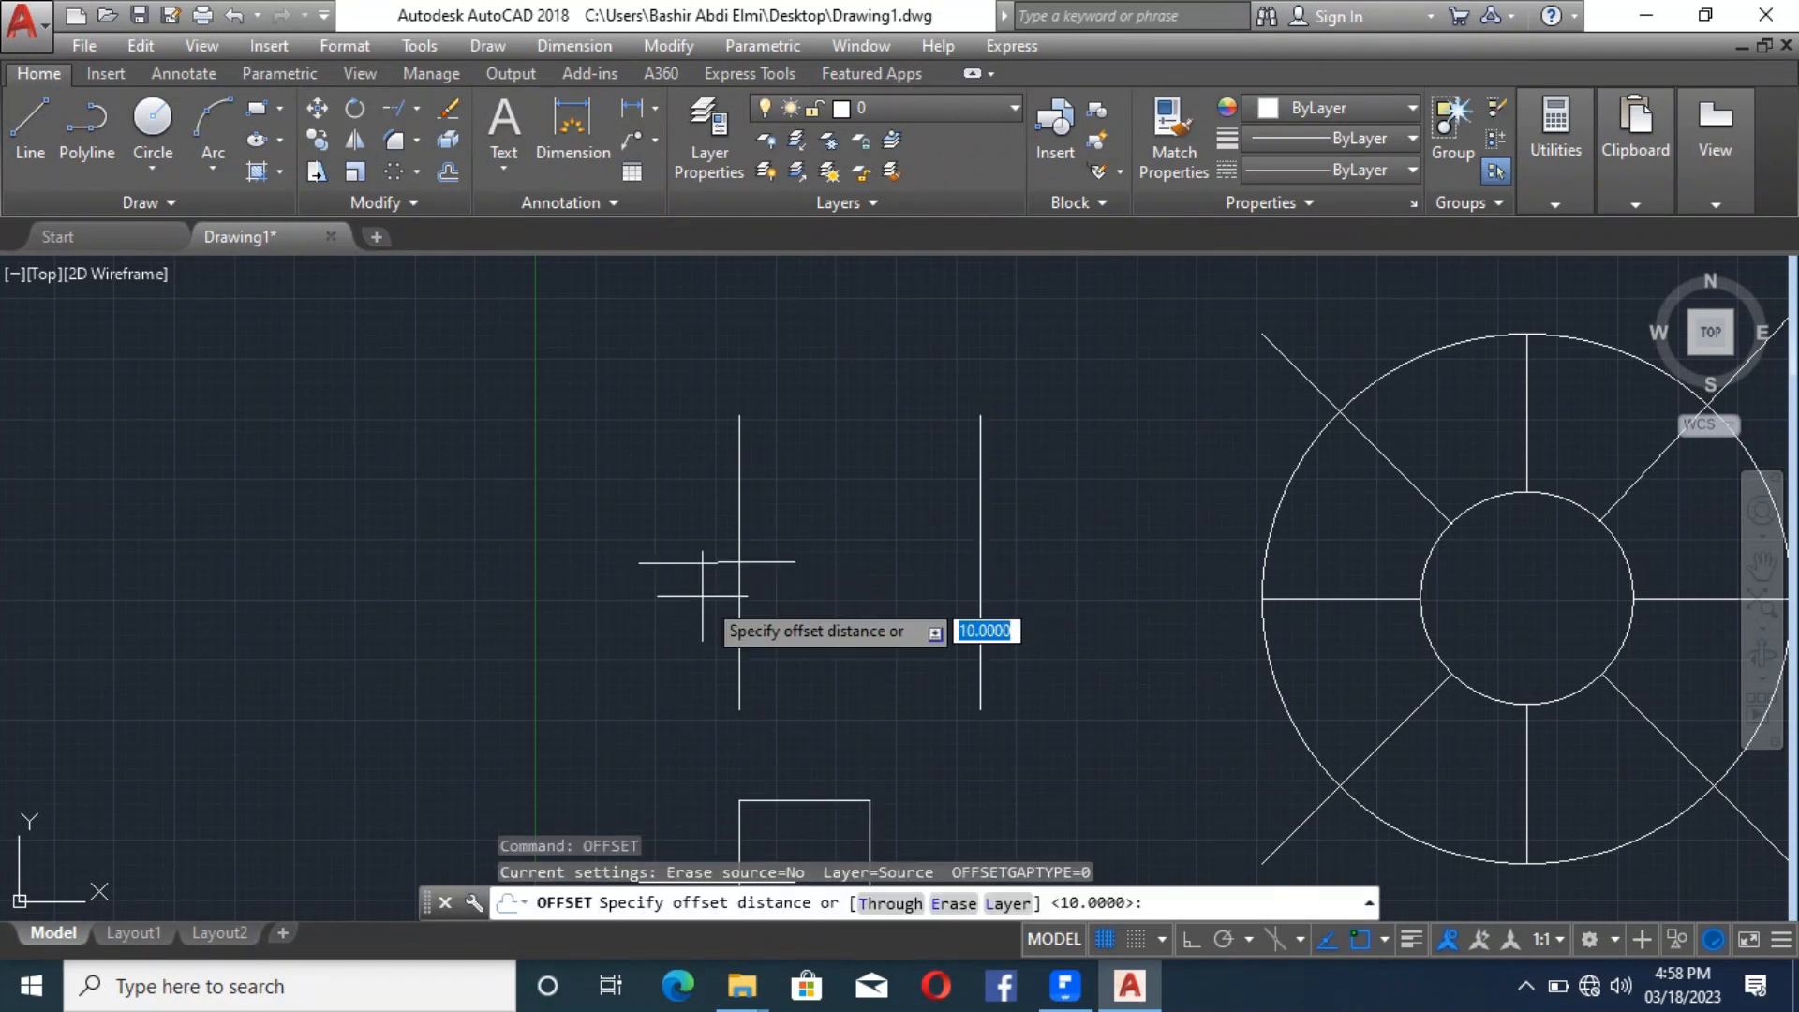
key("Return")
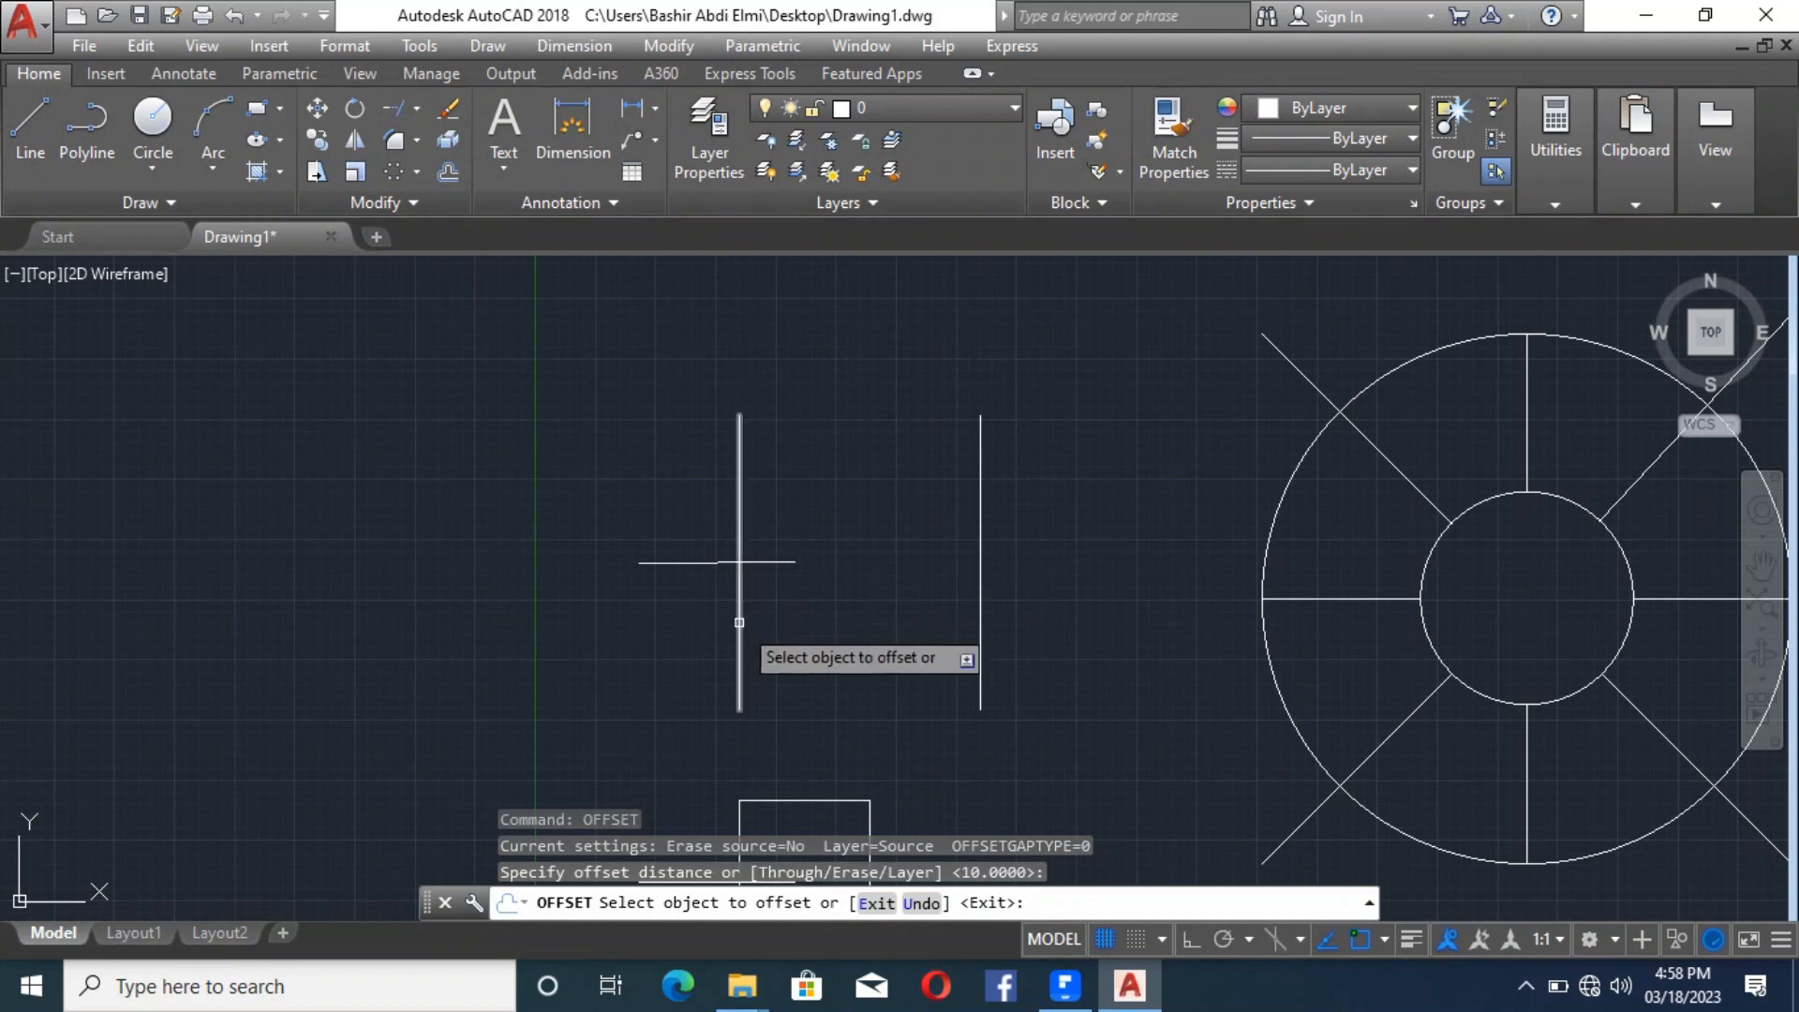
left_click(737, 620)
left_click(656, 621)
key("Escape")
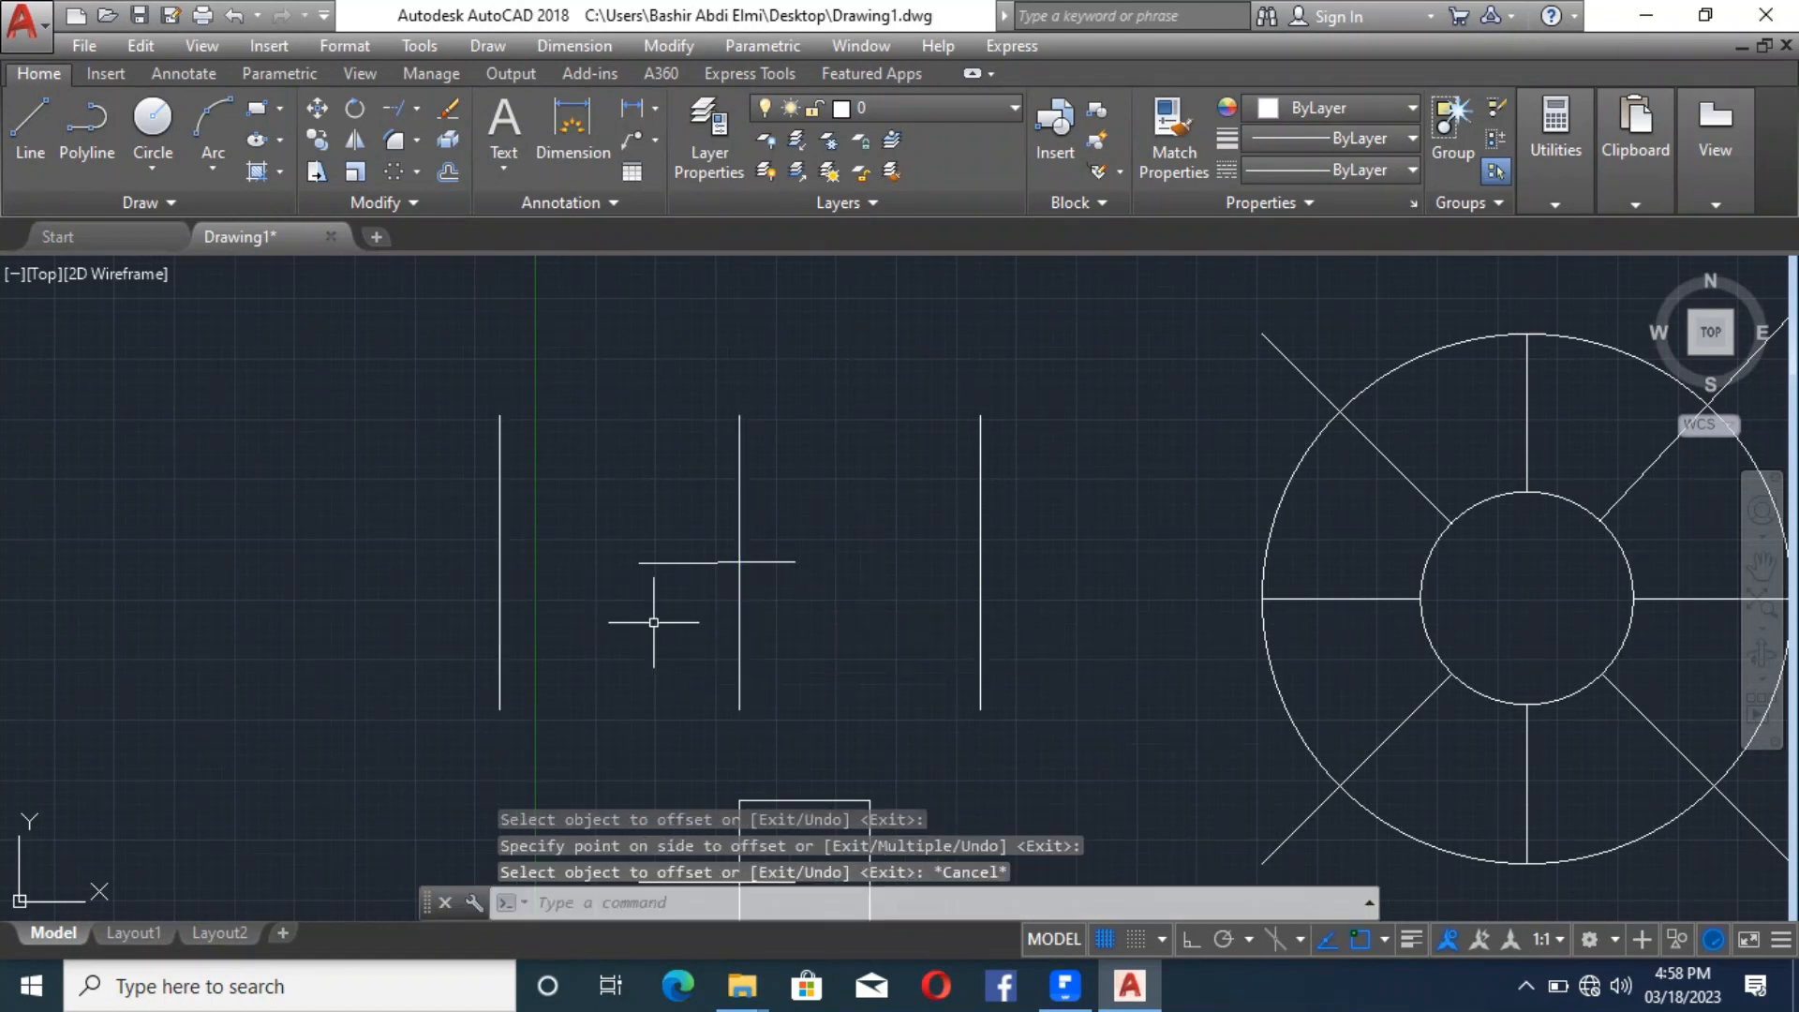
key("Return")
key("Return")
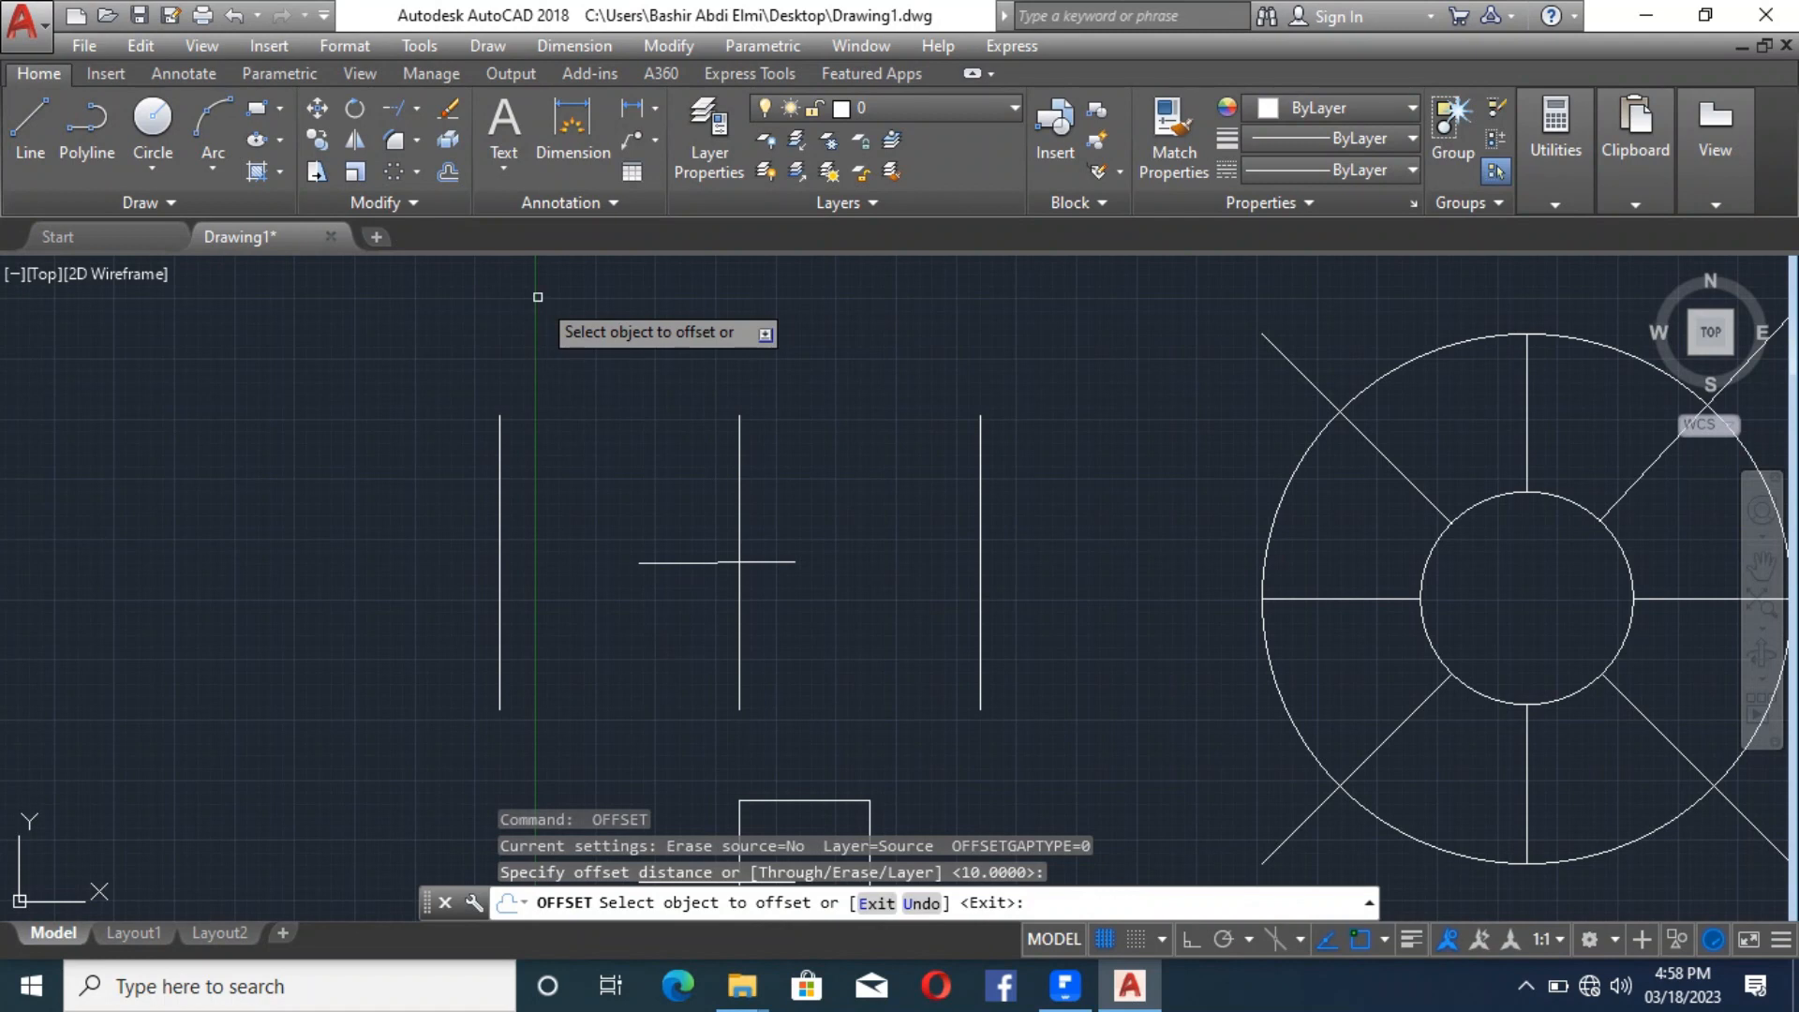
key("Escape")
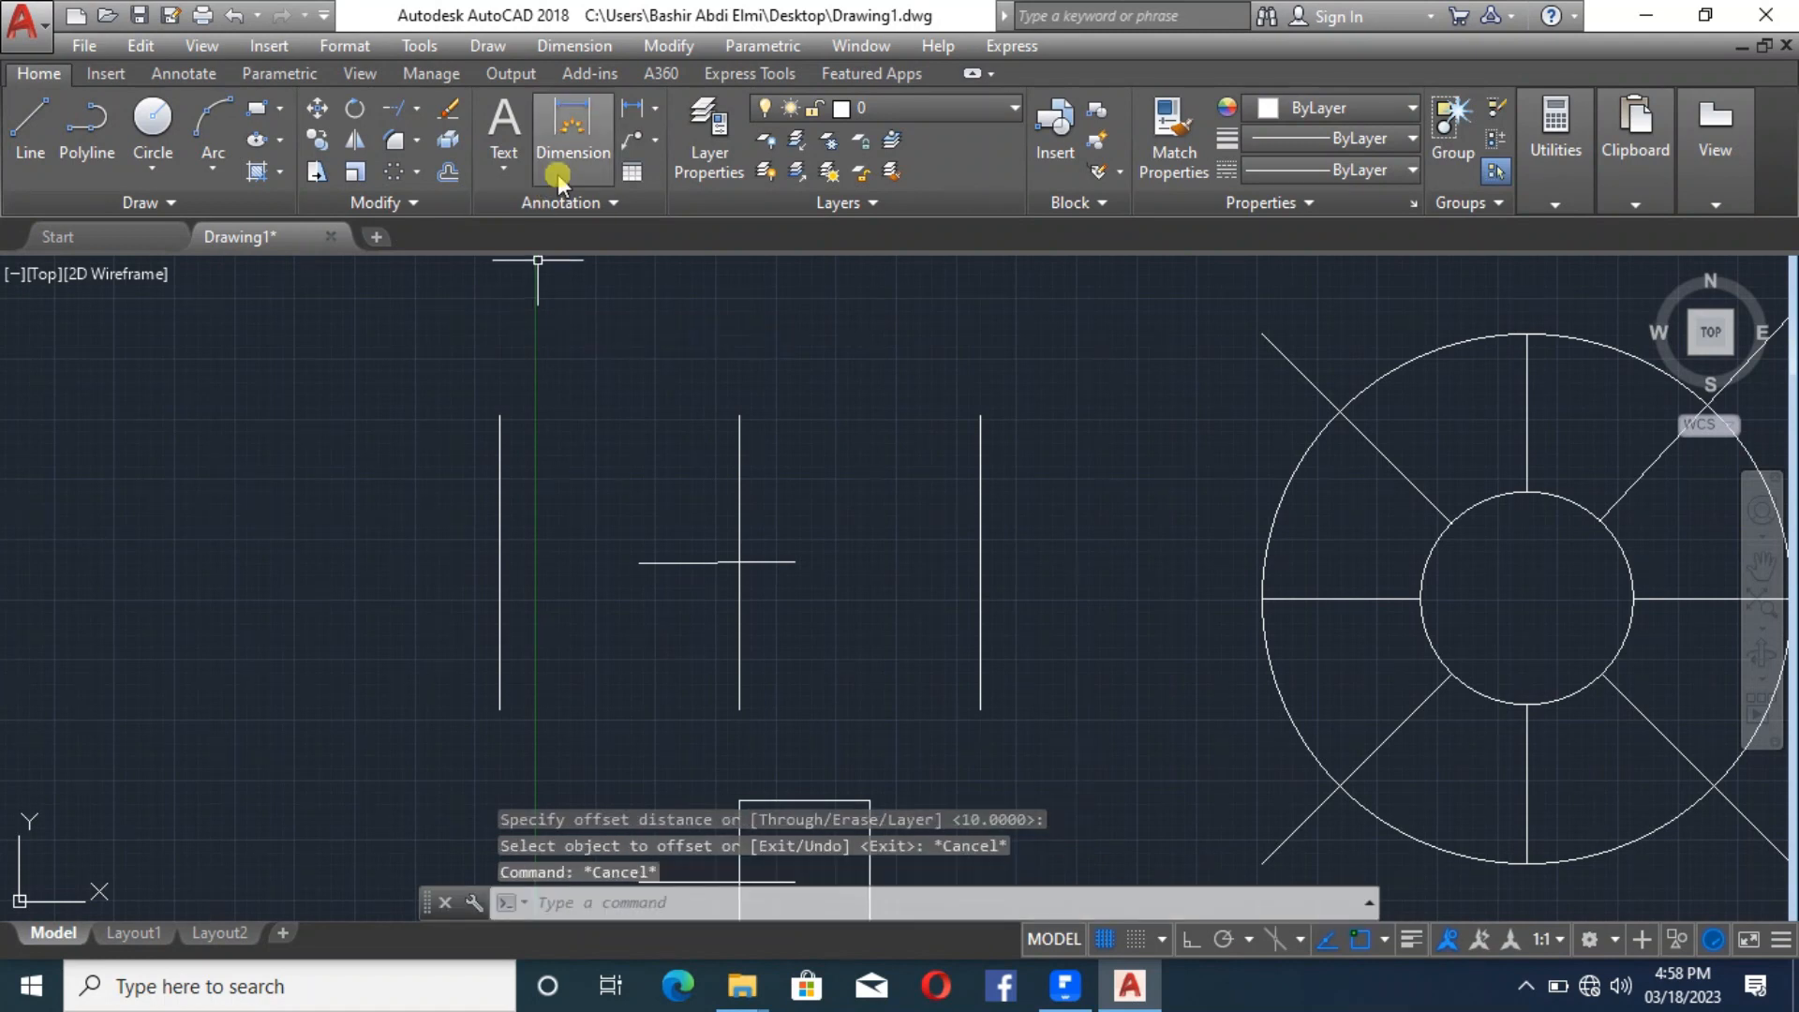
left_click(403, 111)
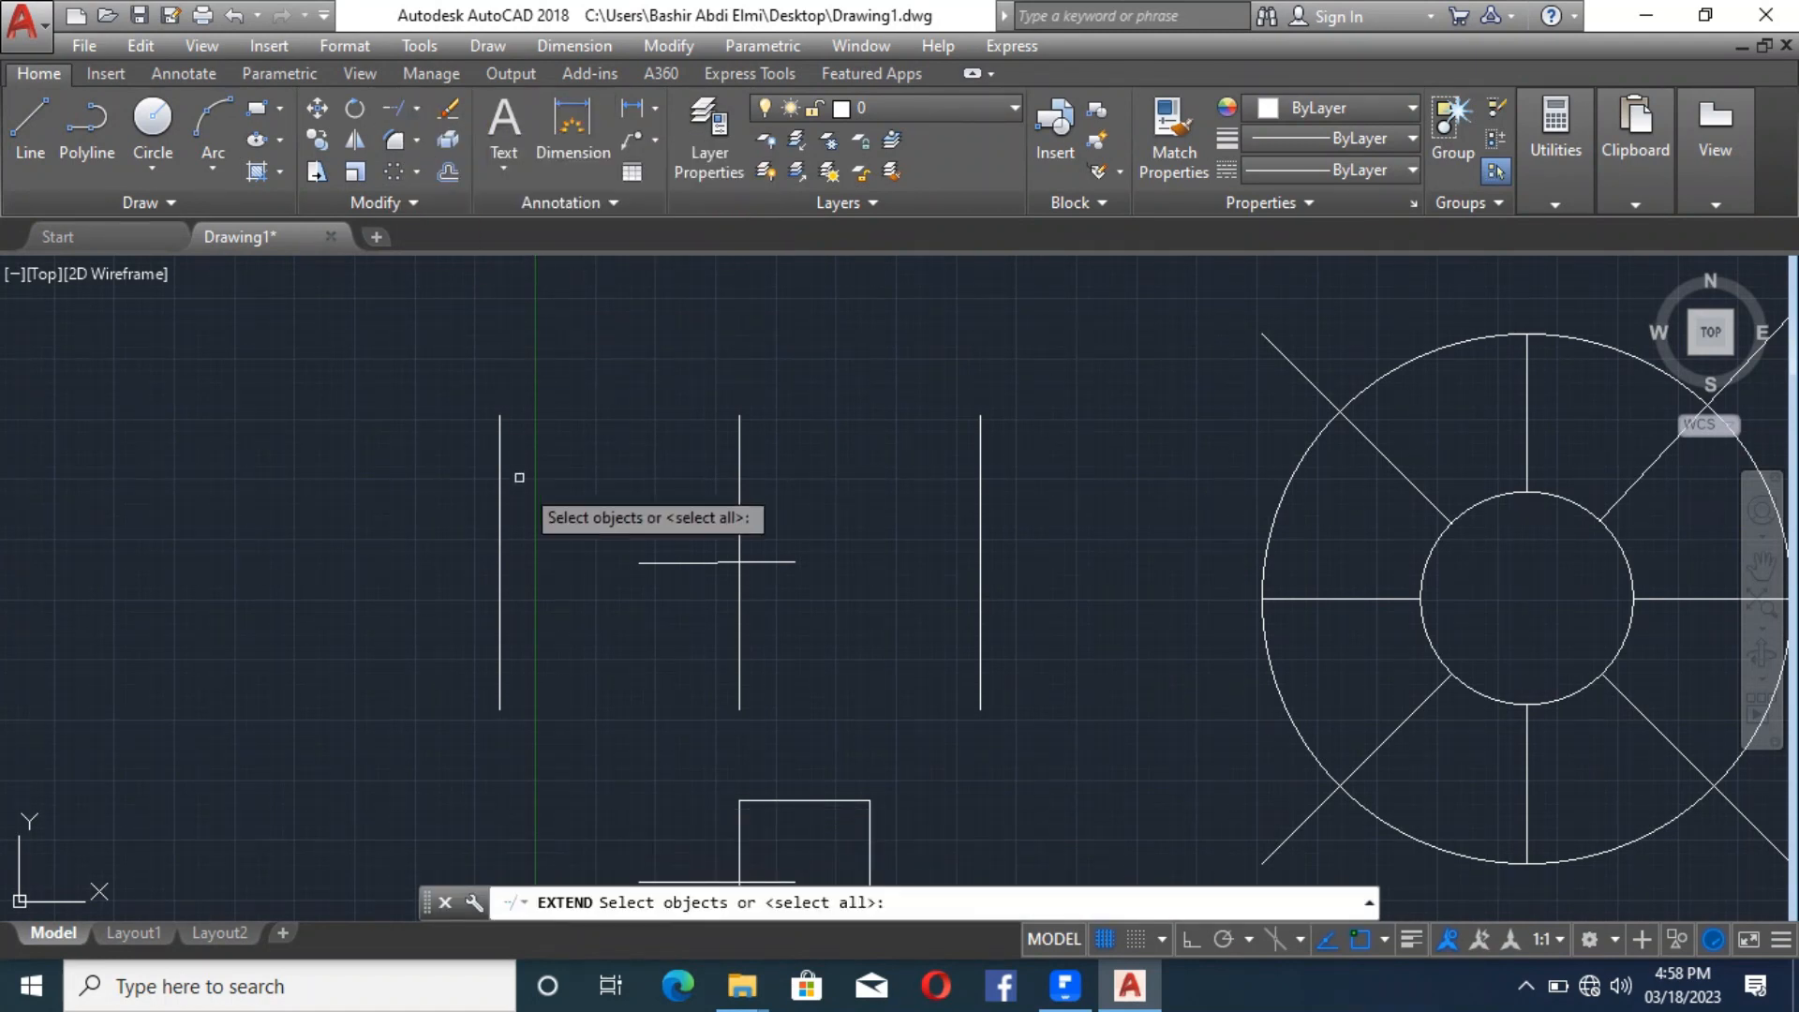
left_click(498, 553)
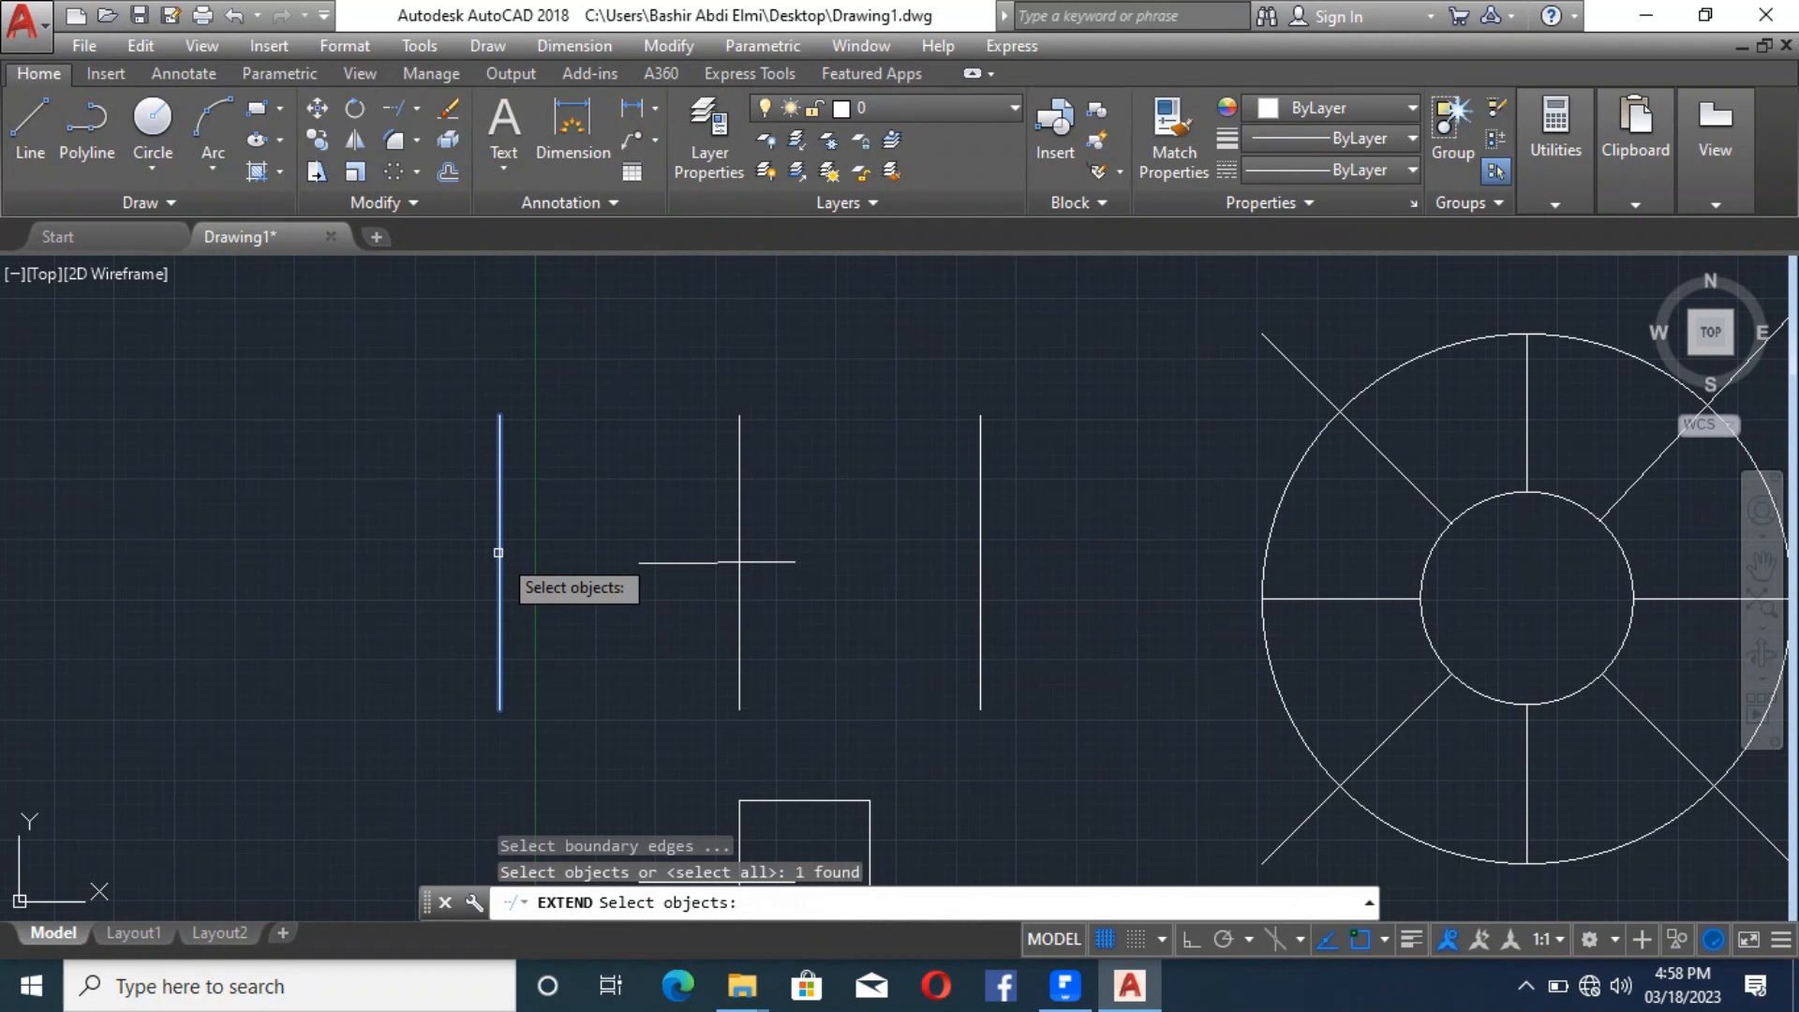
key("Return")
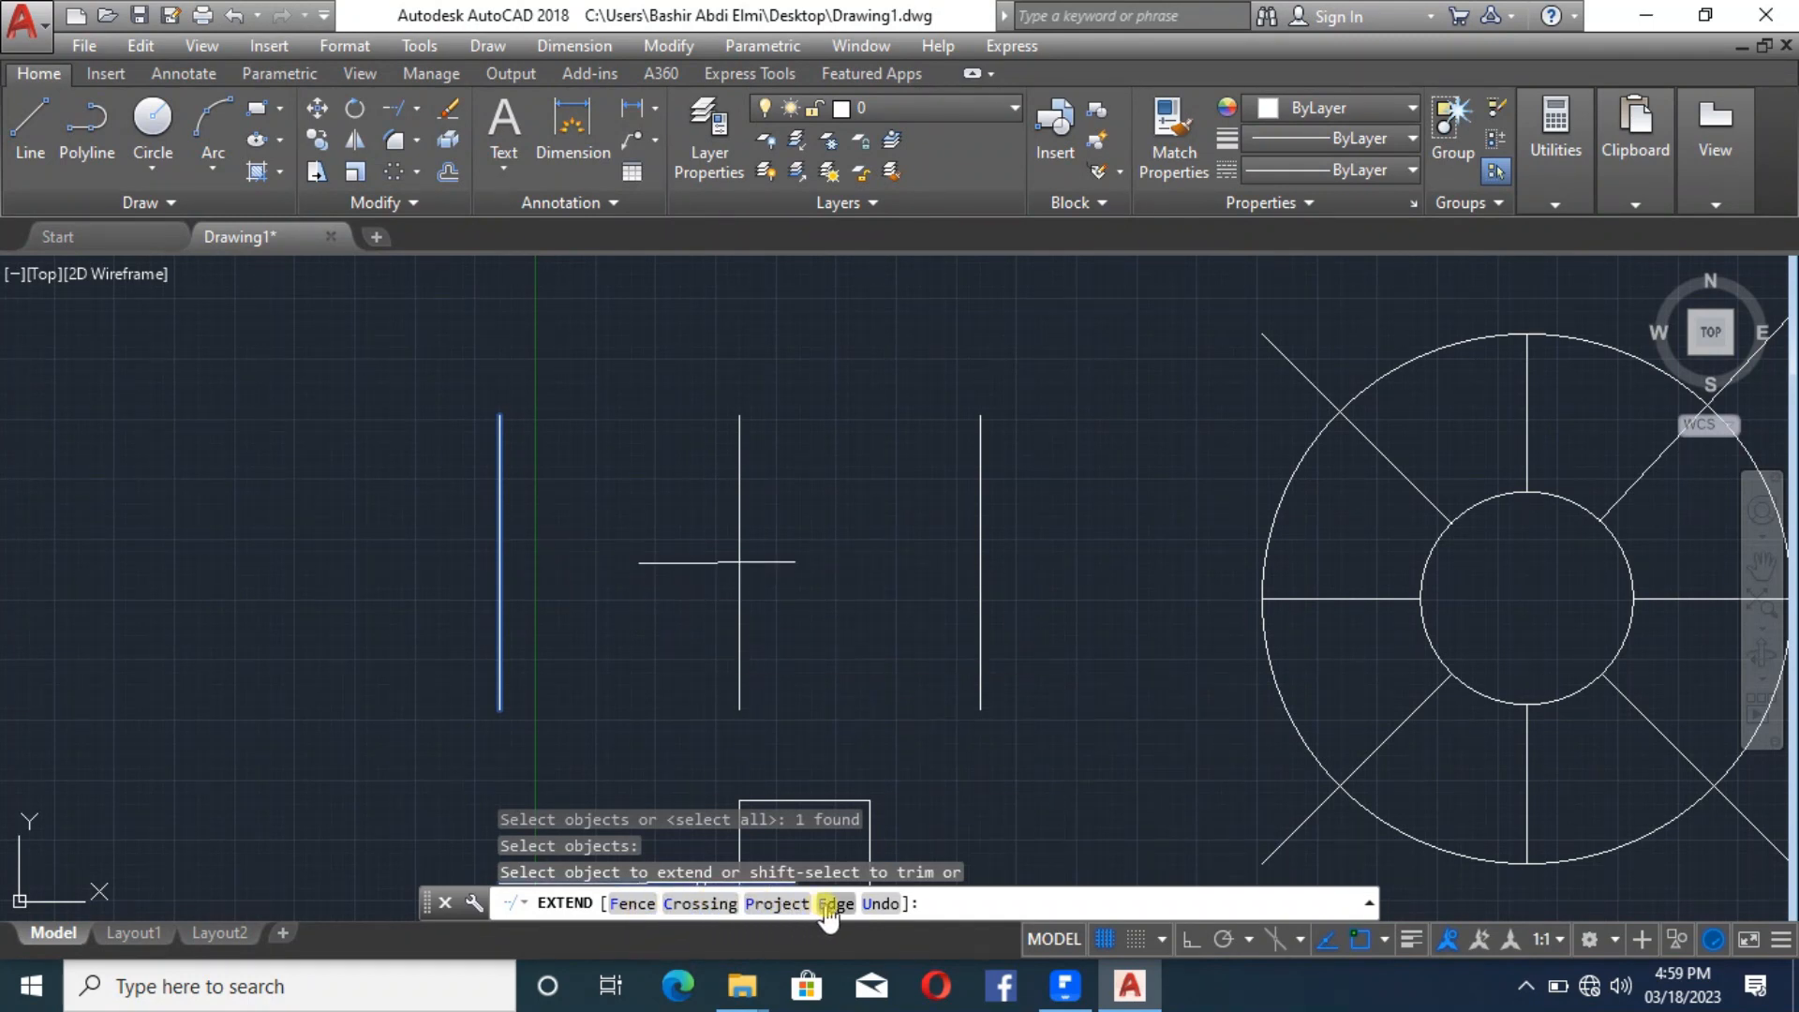
scroll(843, 736, "down", 4)
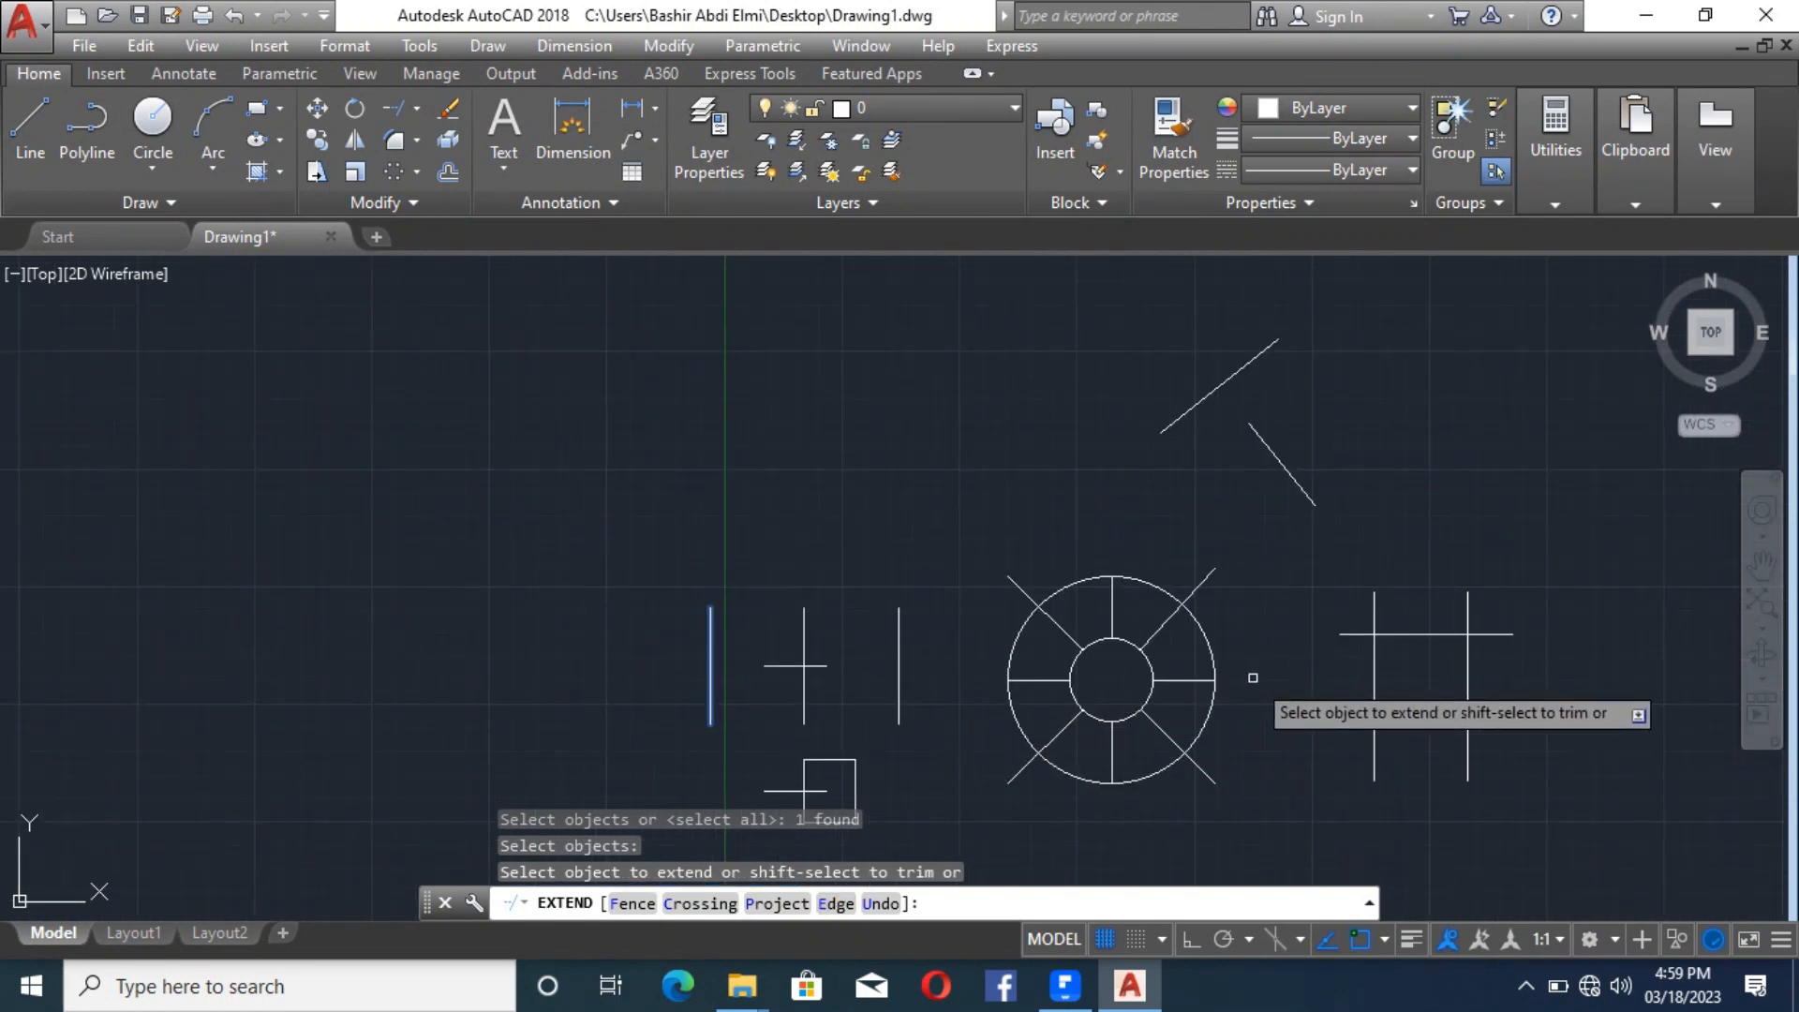
key("Escape")
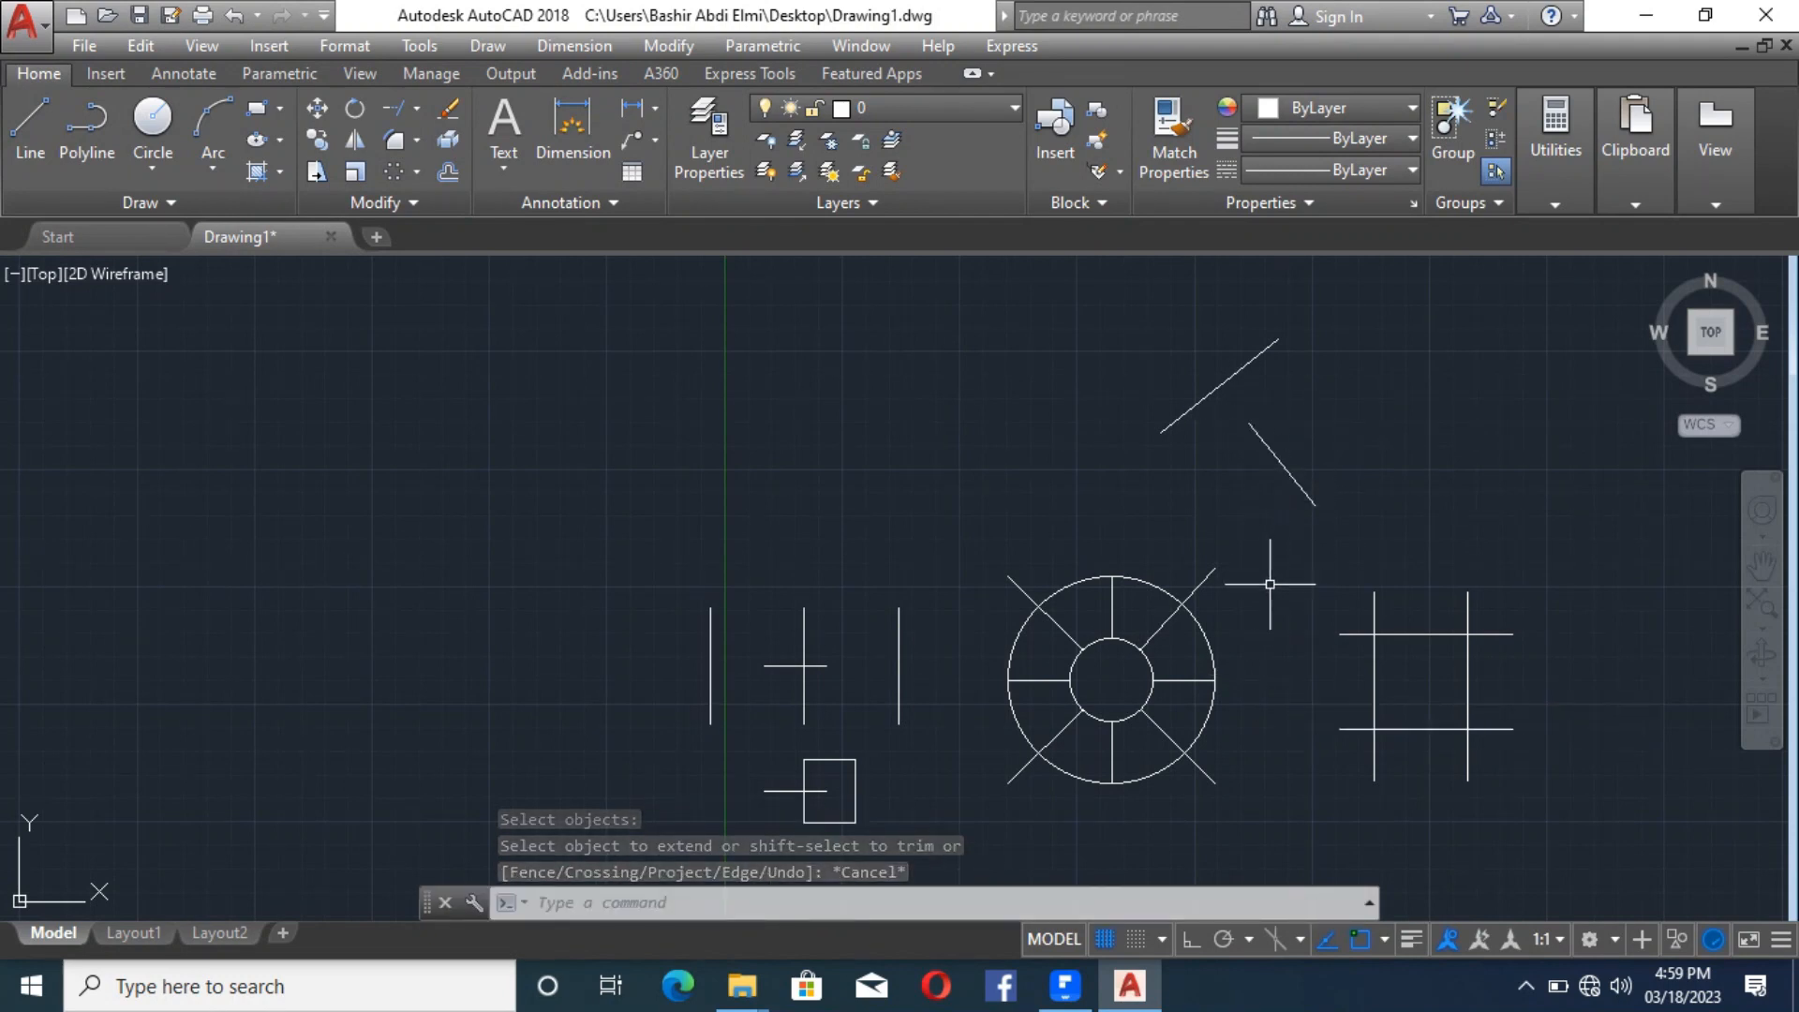
Step: Trim the circles' upper-right diagonal spoke using all objects as cutting edges, and delete its leftover piece near the inner circle
type("tr")
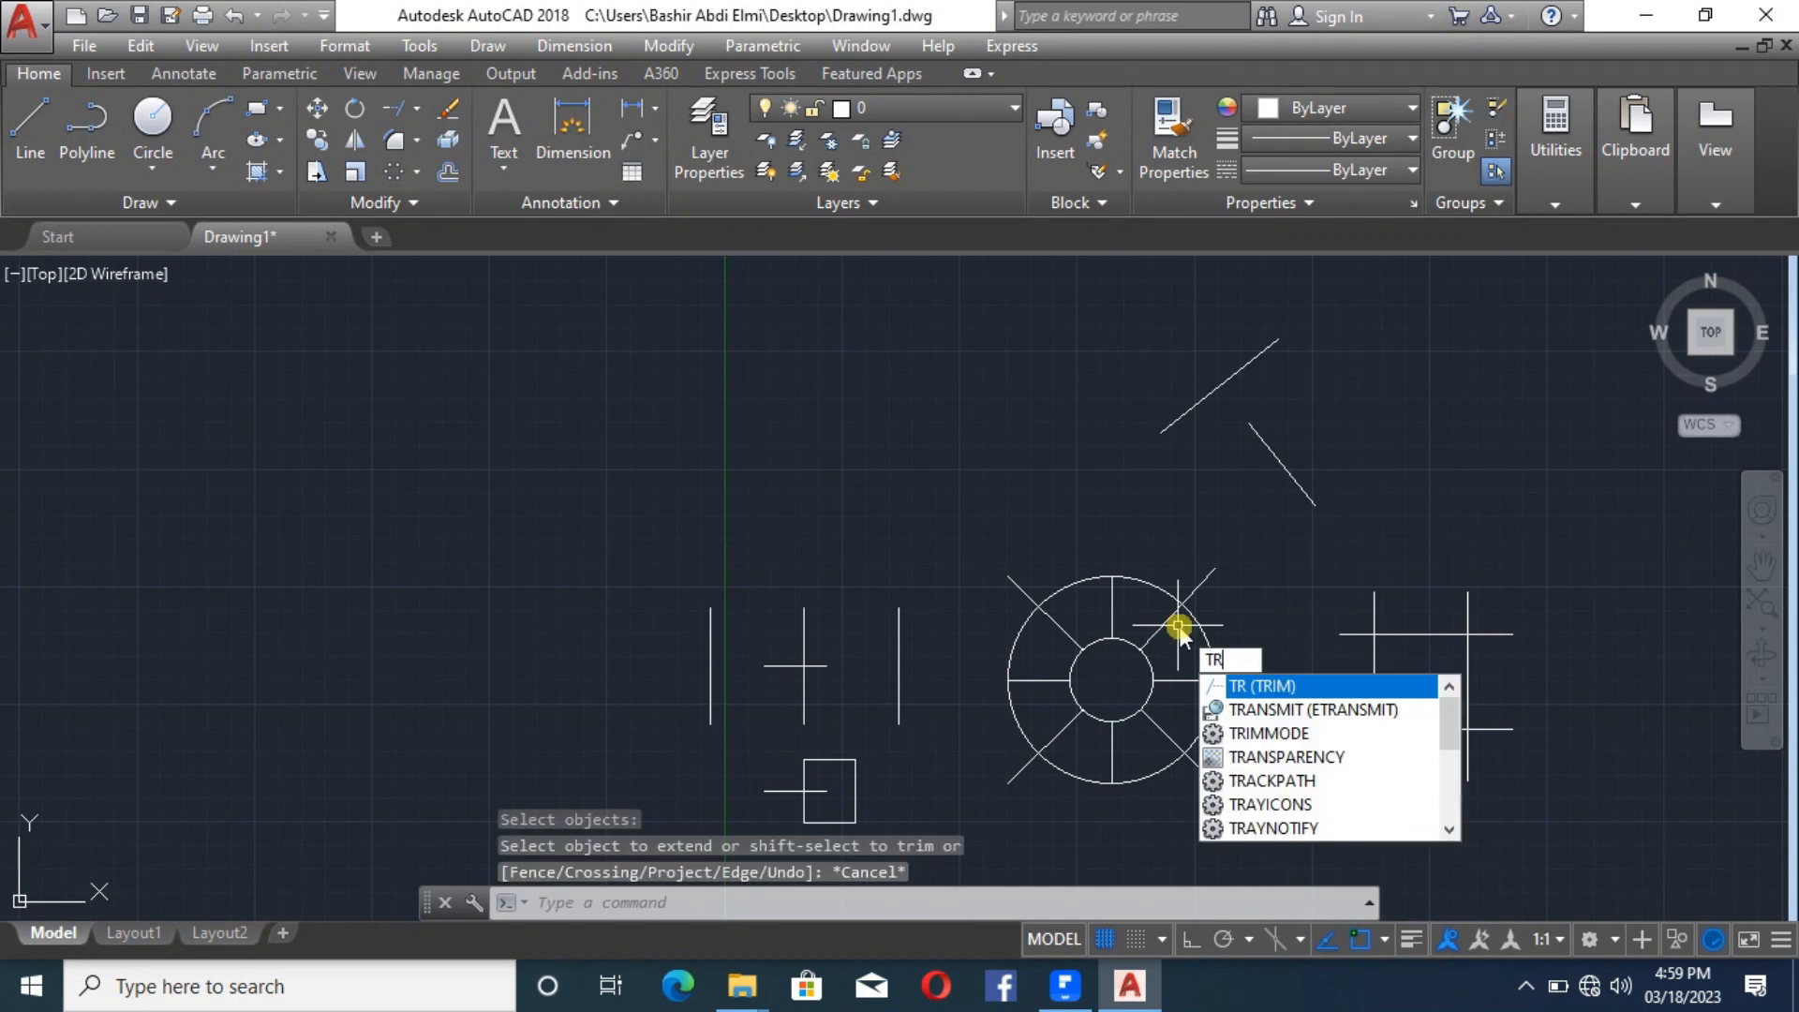
key("Return")
key("Return")
left_click(1158, 628)
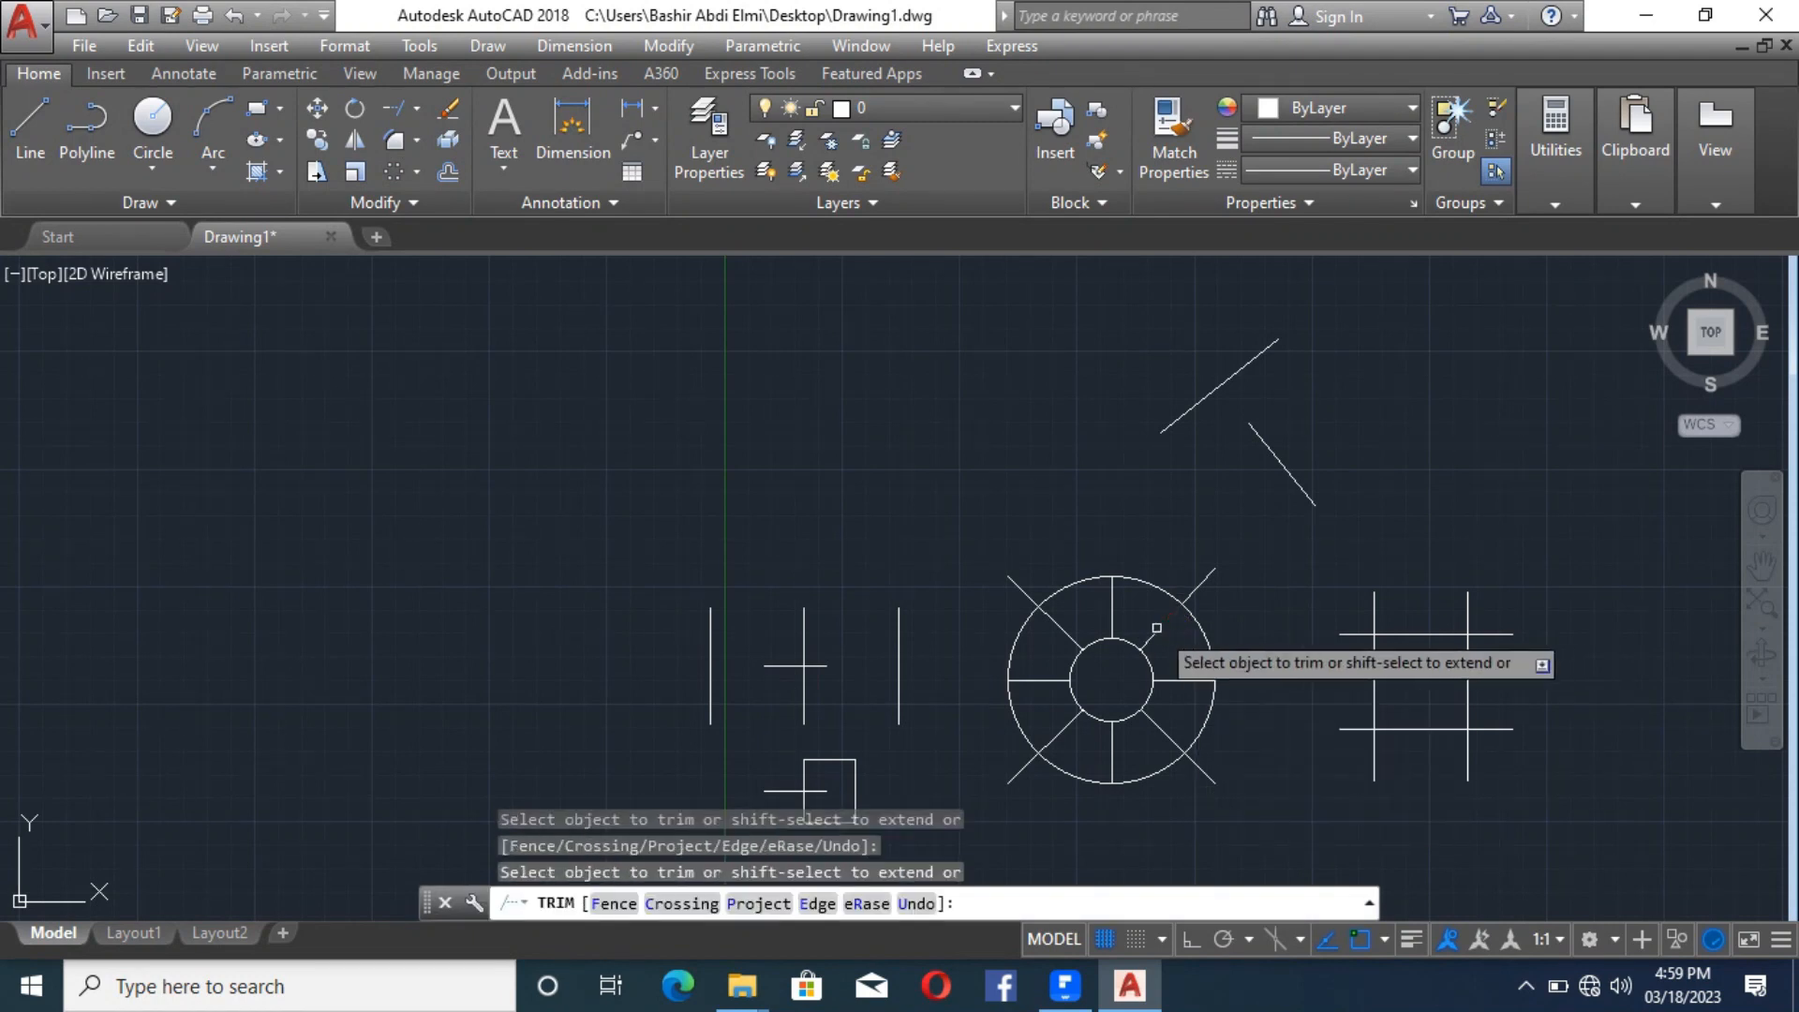
key("Escape")
left_click(1148, 640)
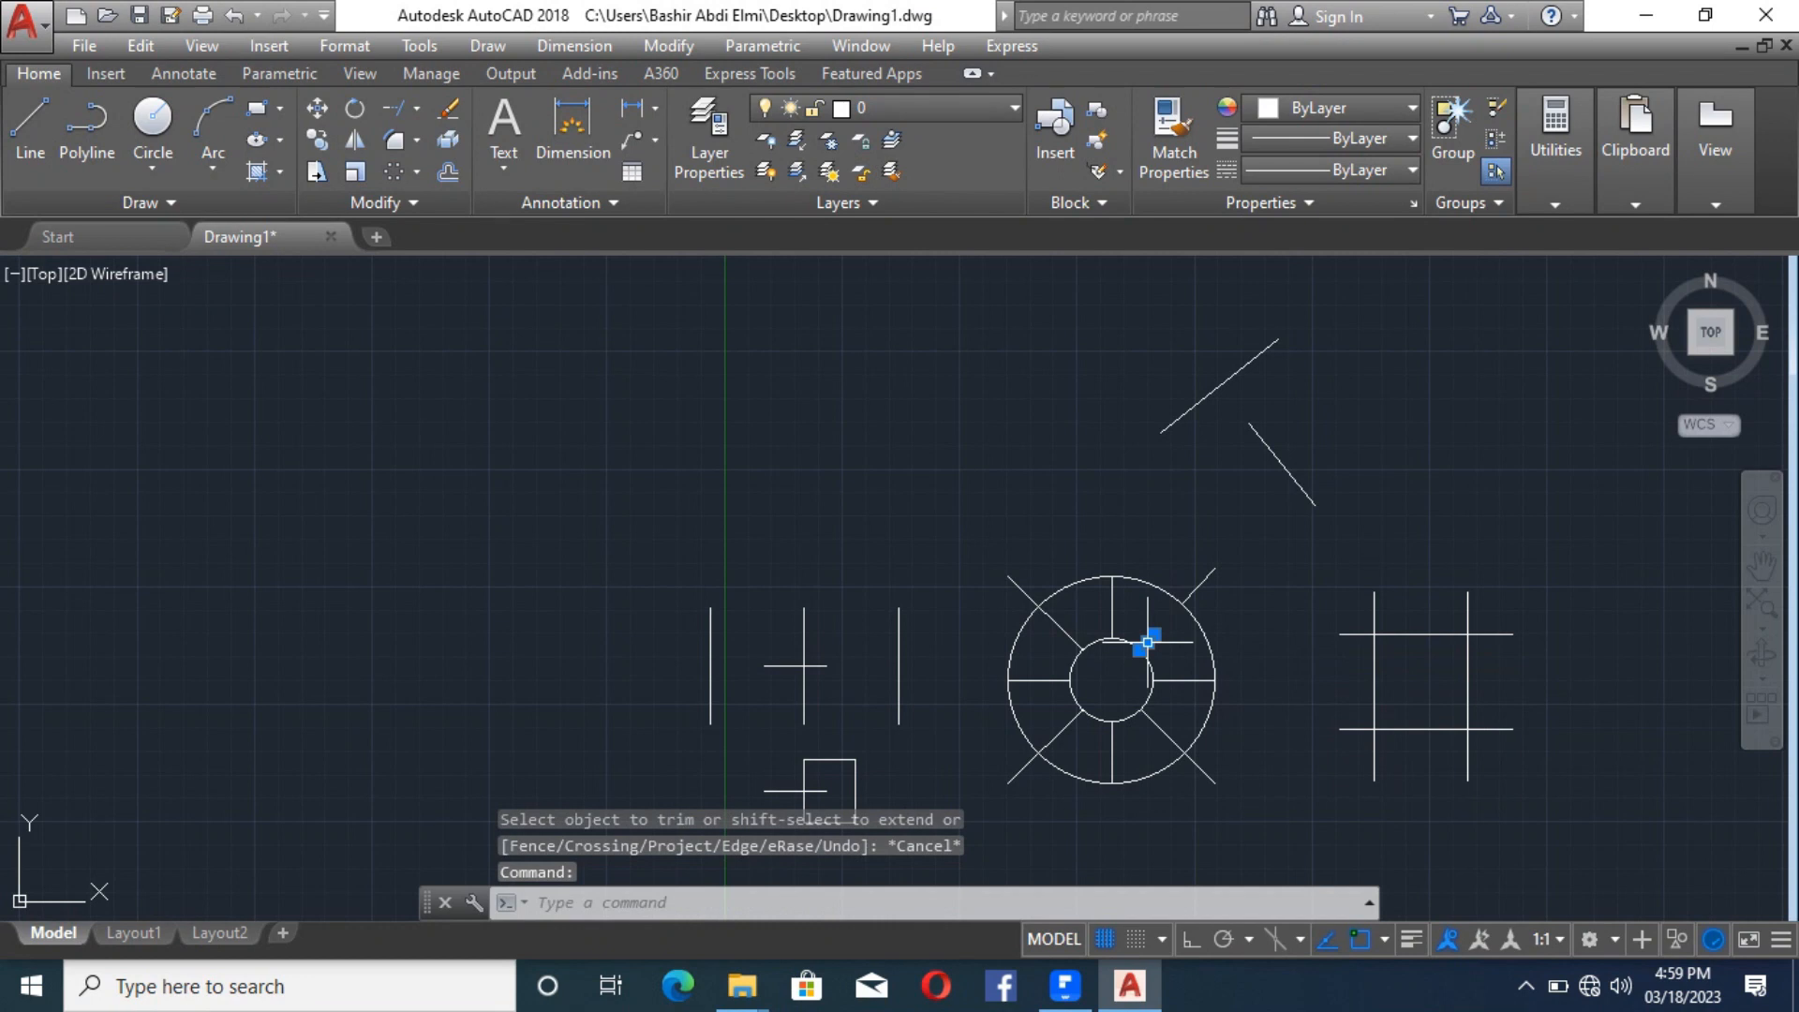
key("Delete")
Step: Extend the upper-right spoke to the inner circle and the right horizontal spoke to the grid, using all objects as boundary edges
scroll(1252, 605, "up", 2)
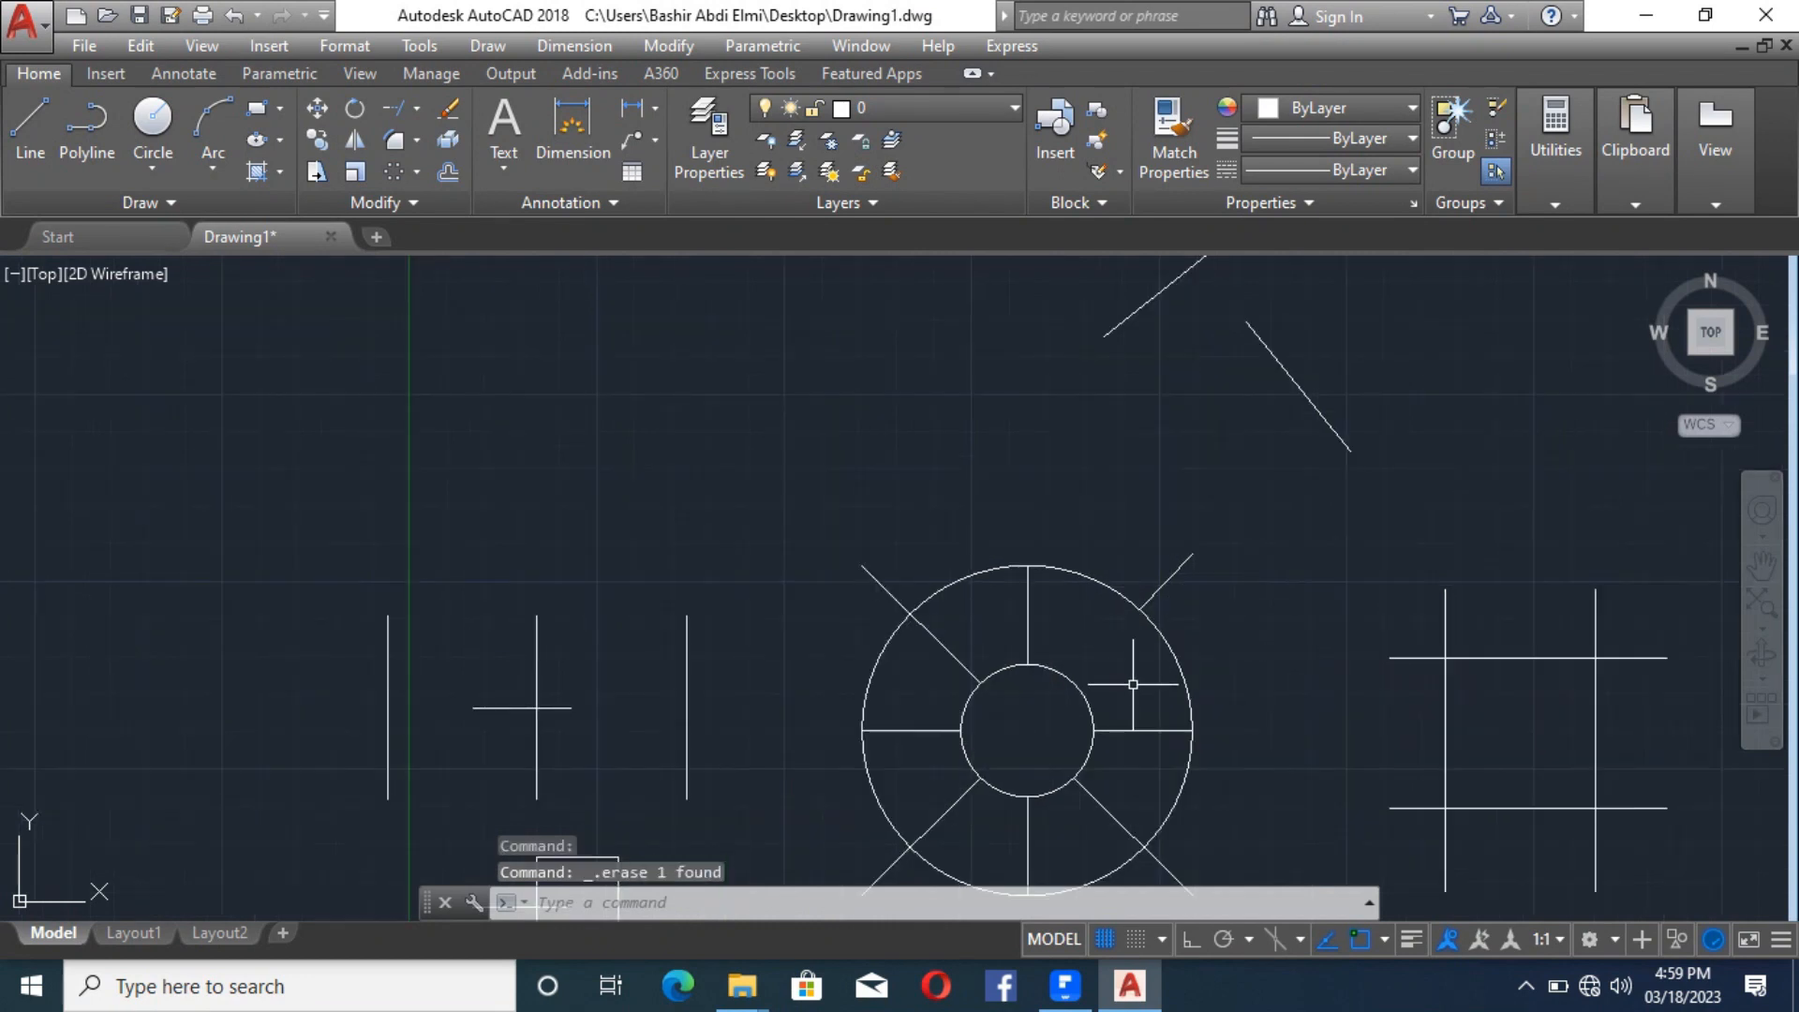
type("ex")
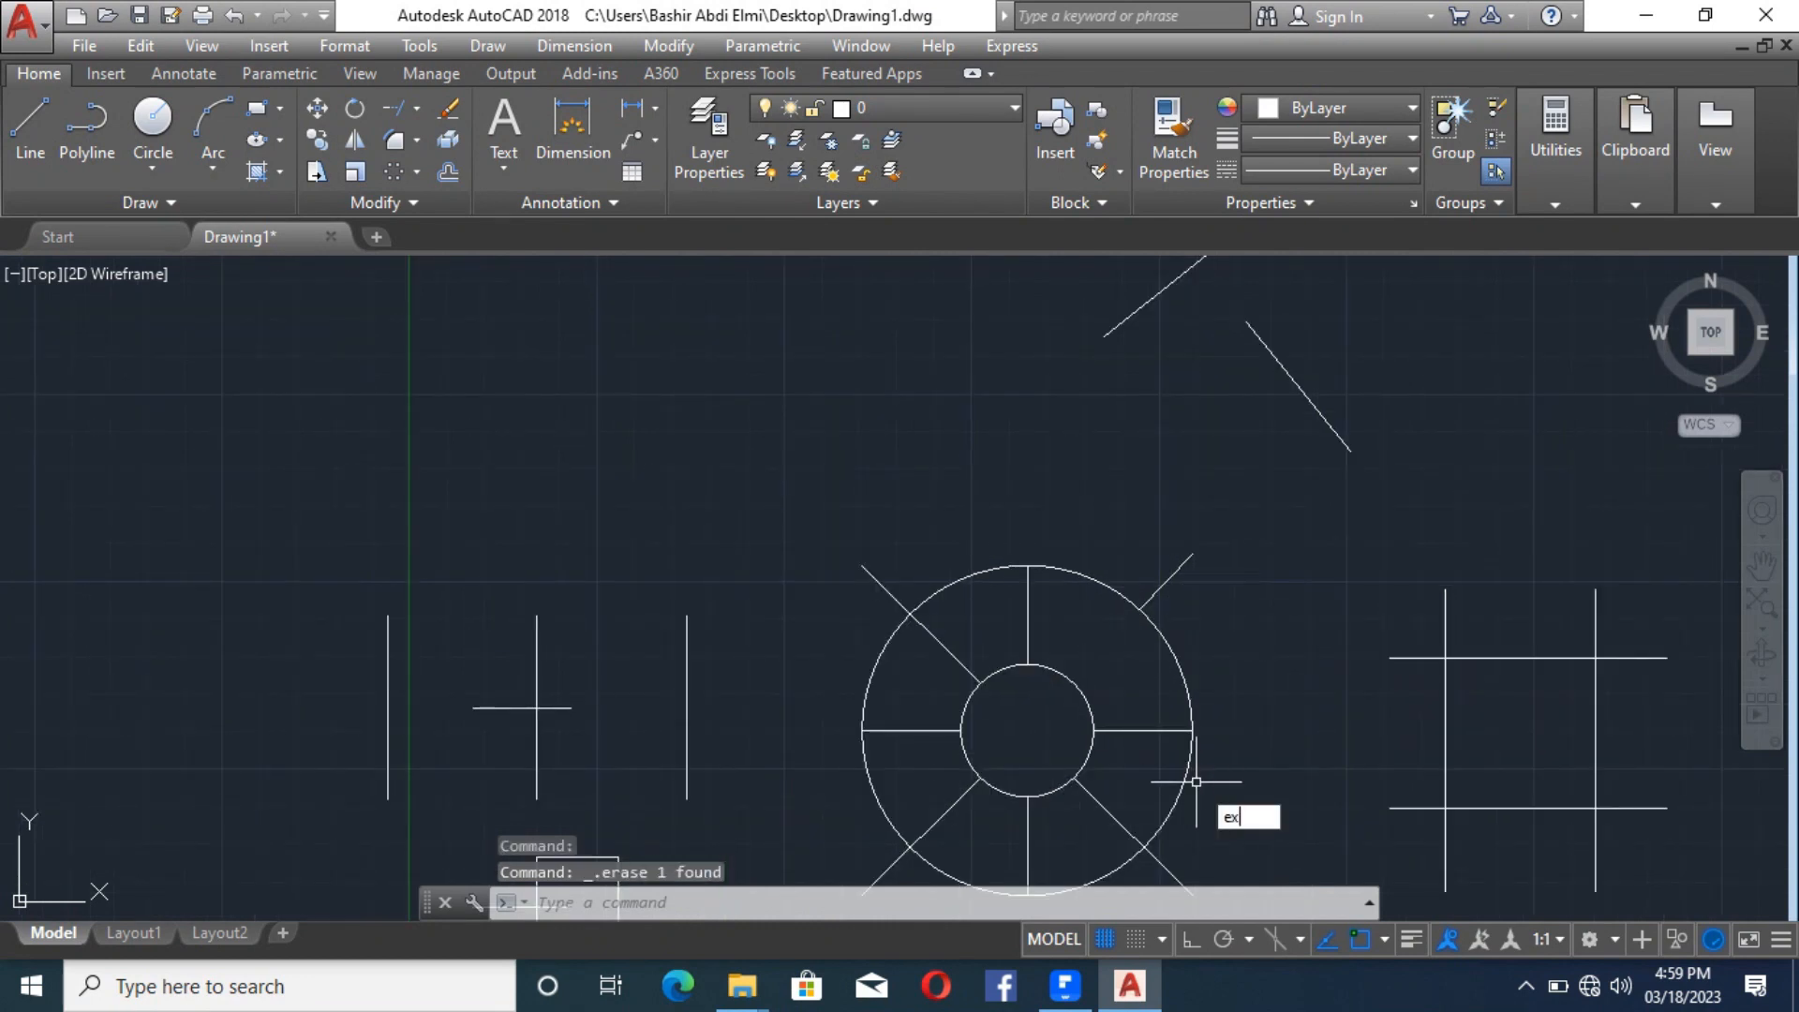
key("Return")
key("Return")
left_click(1139, 619)
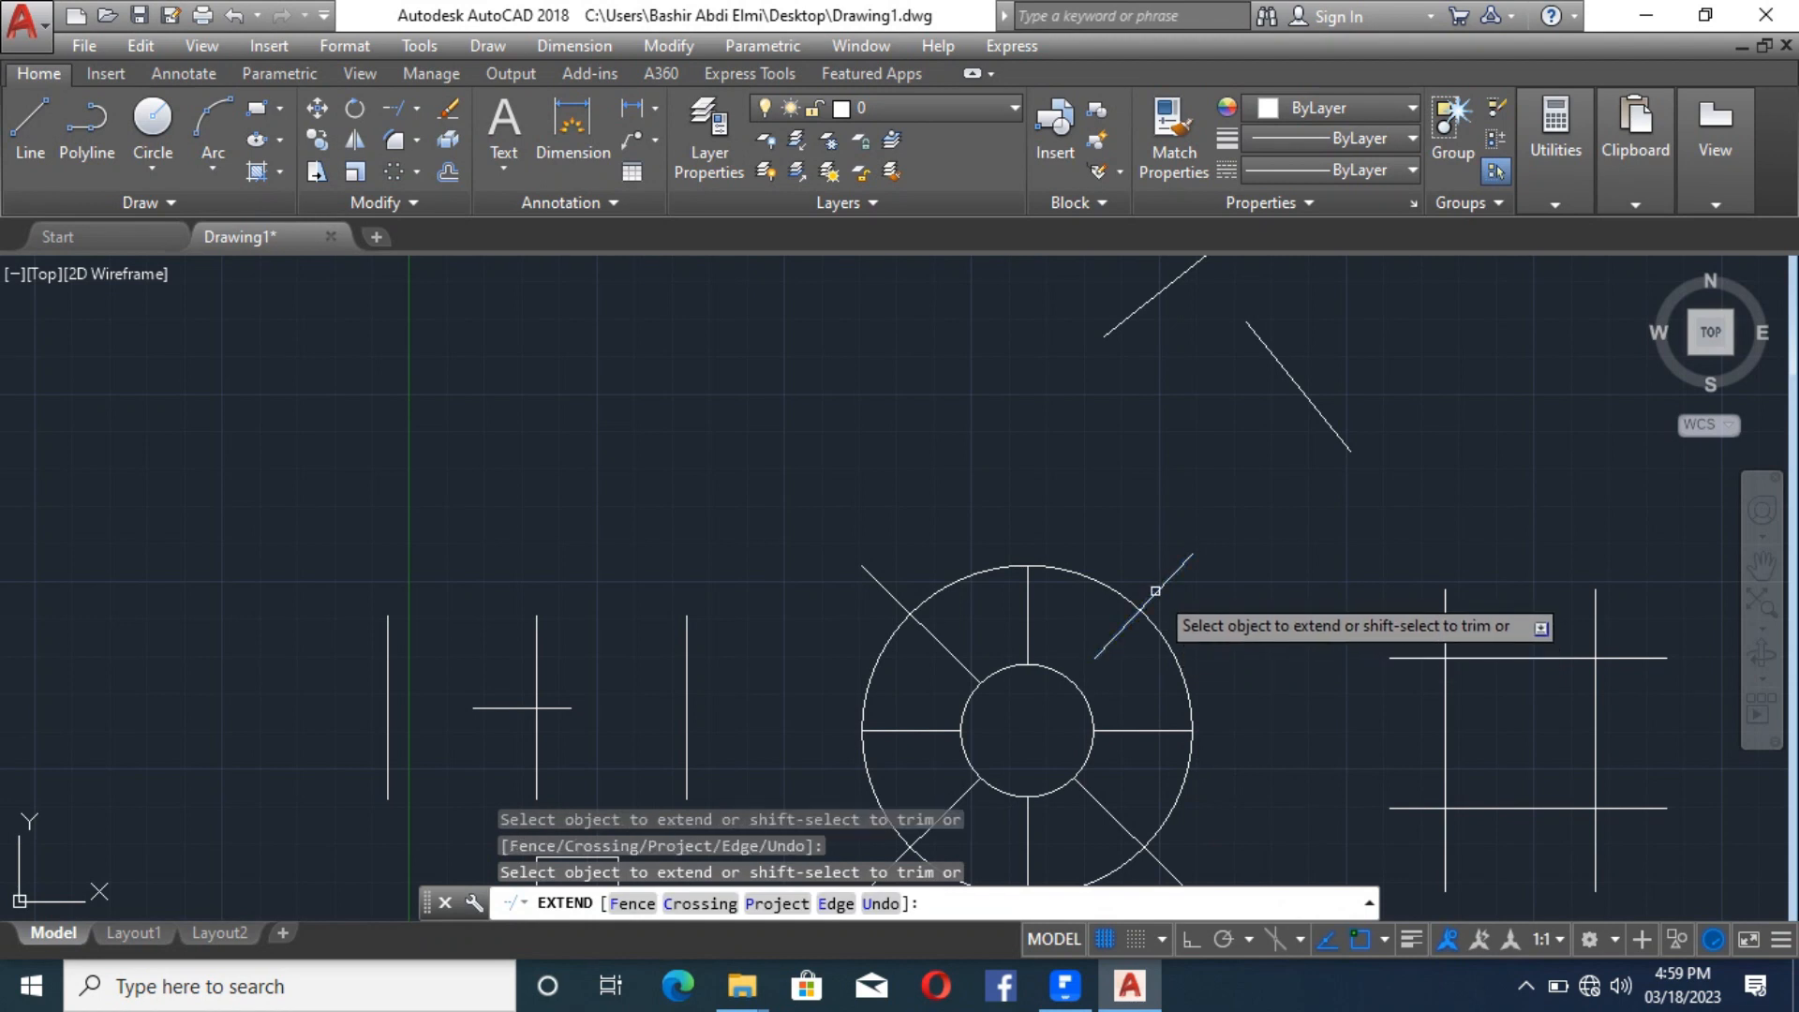
left_click(1167, 739)
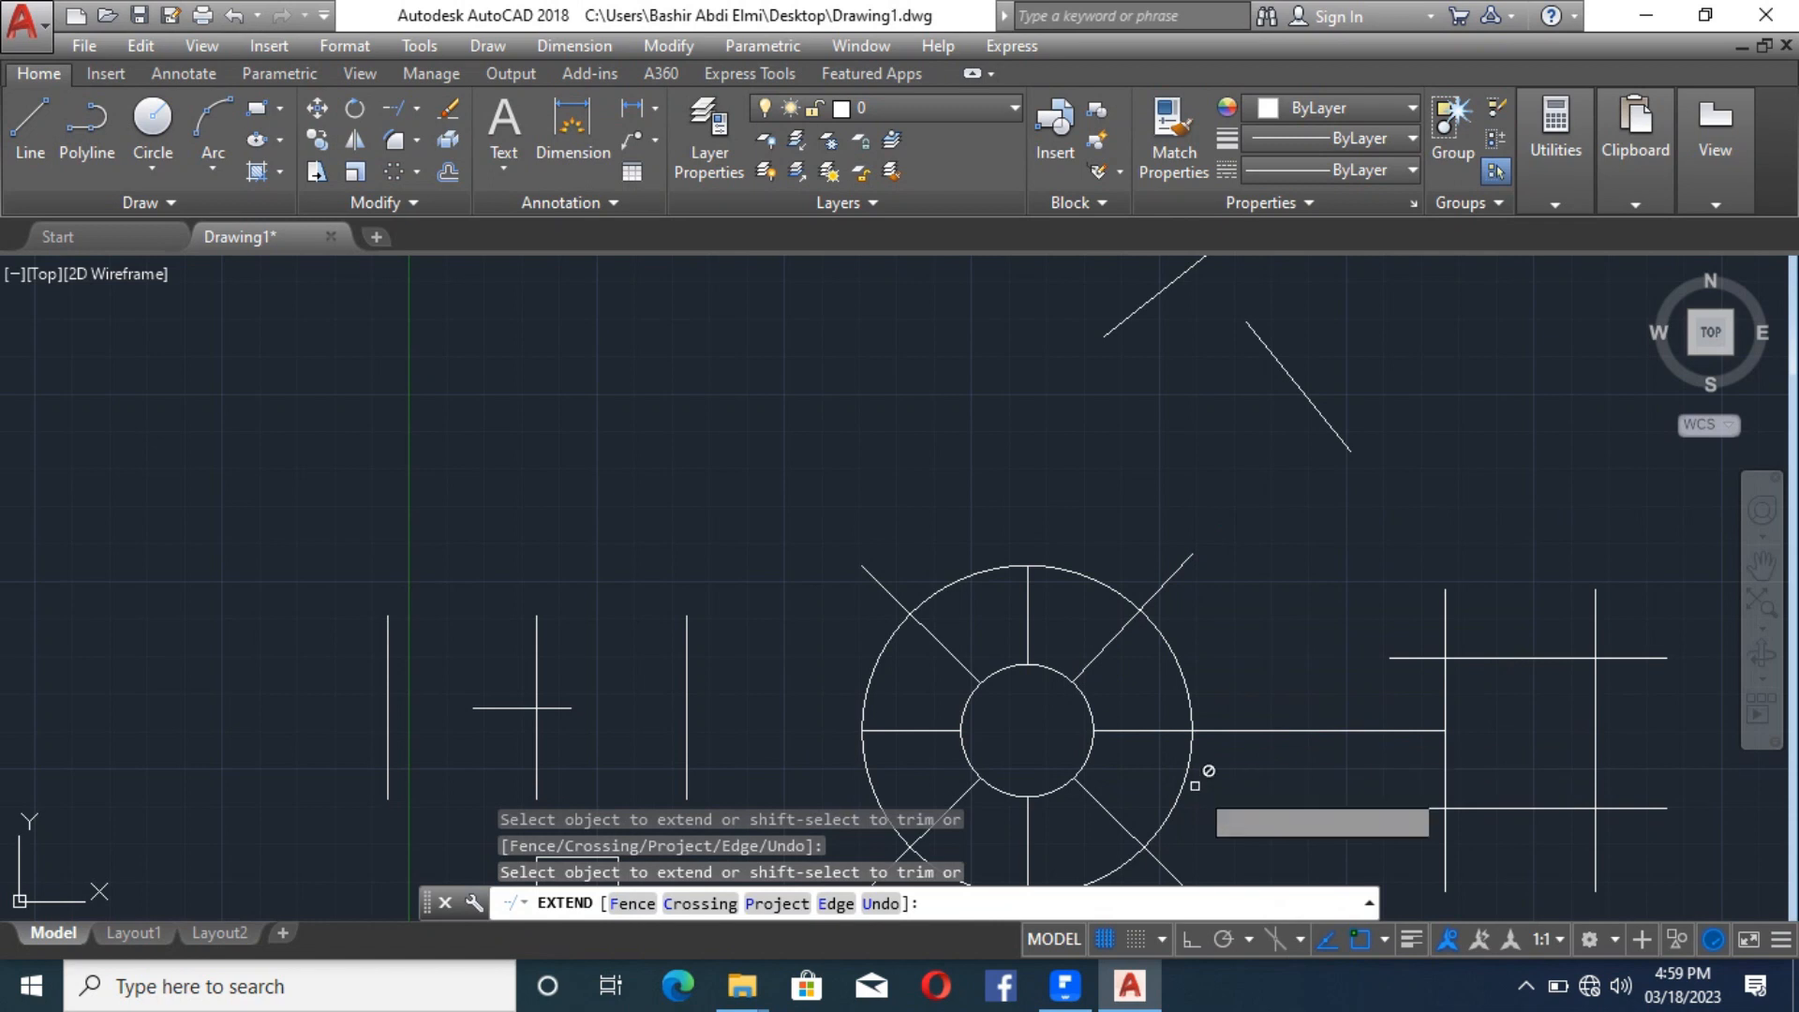
Step: Extend the circles' left horizontal spoke to the nearest vertical line and undo it
left_click(897, 733)
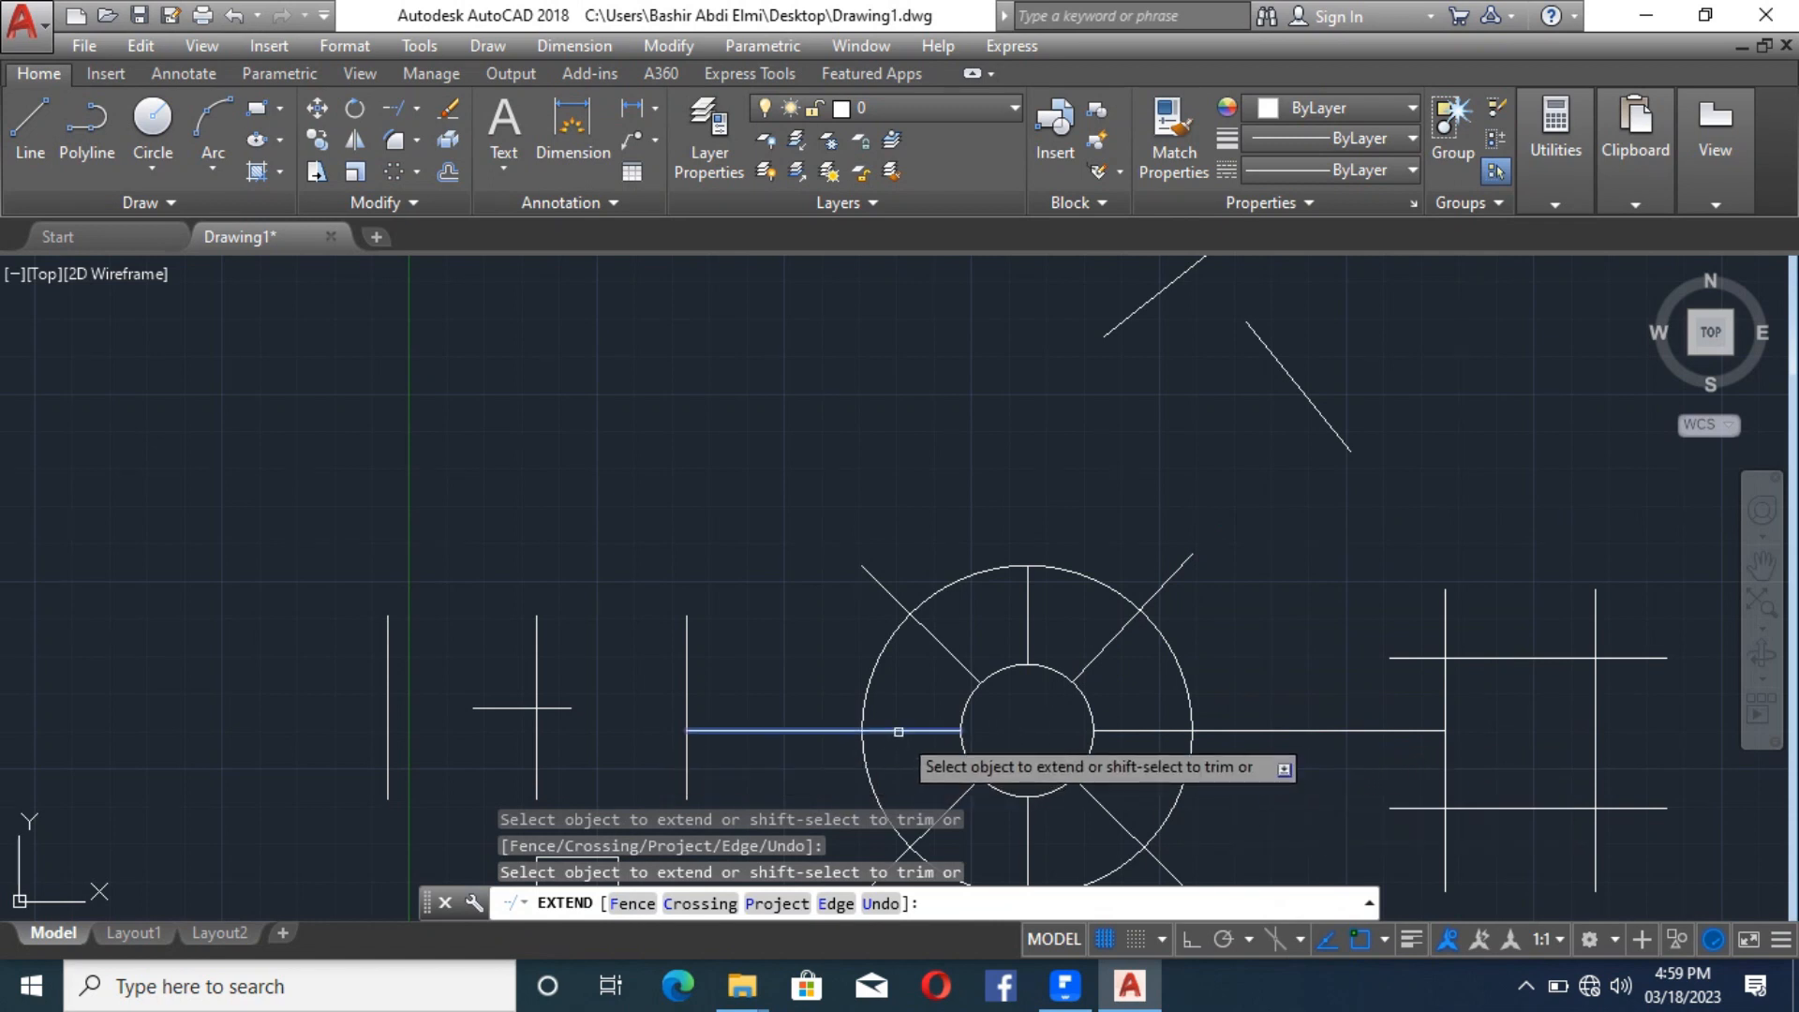
key("ctrl+z")
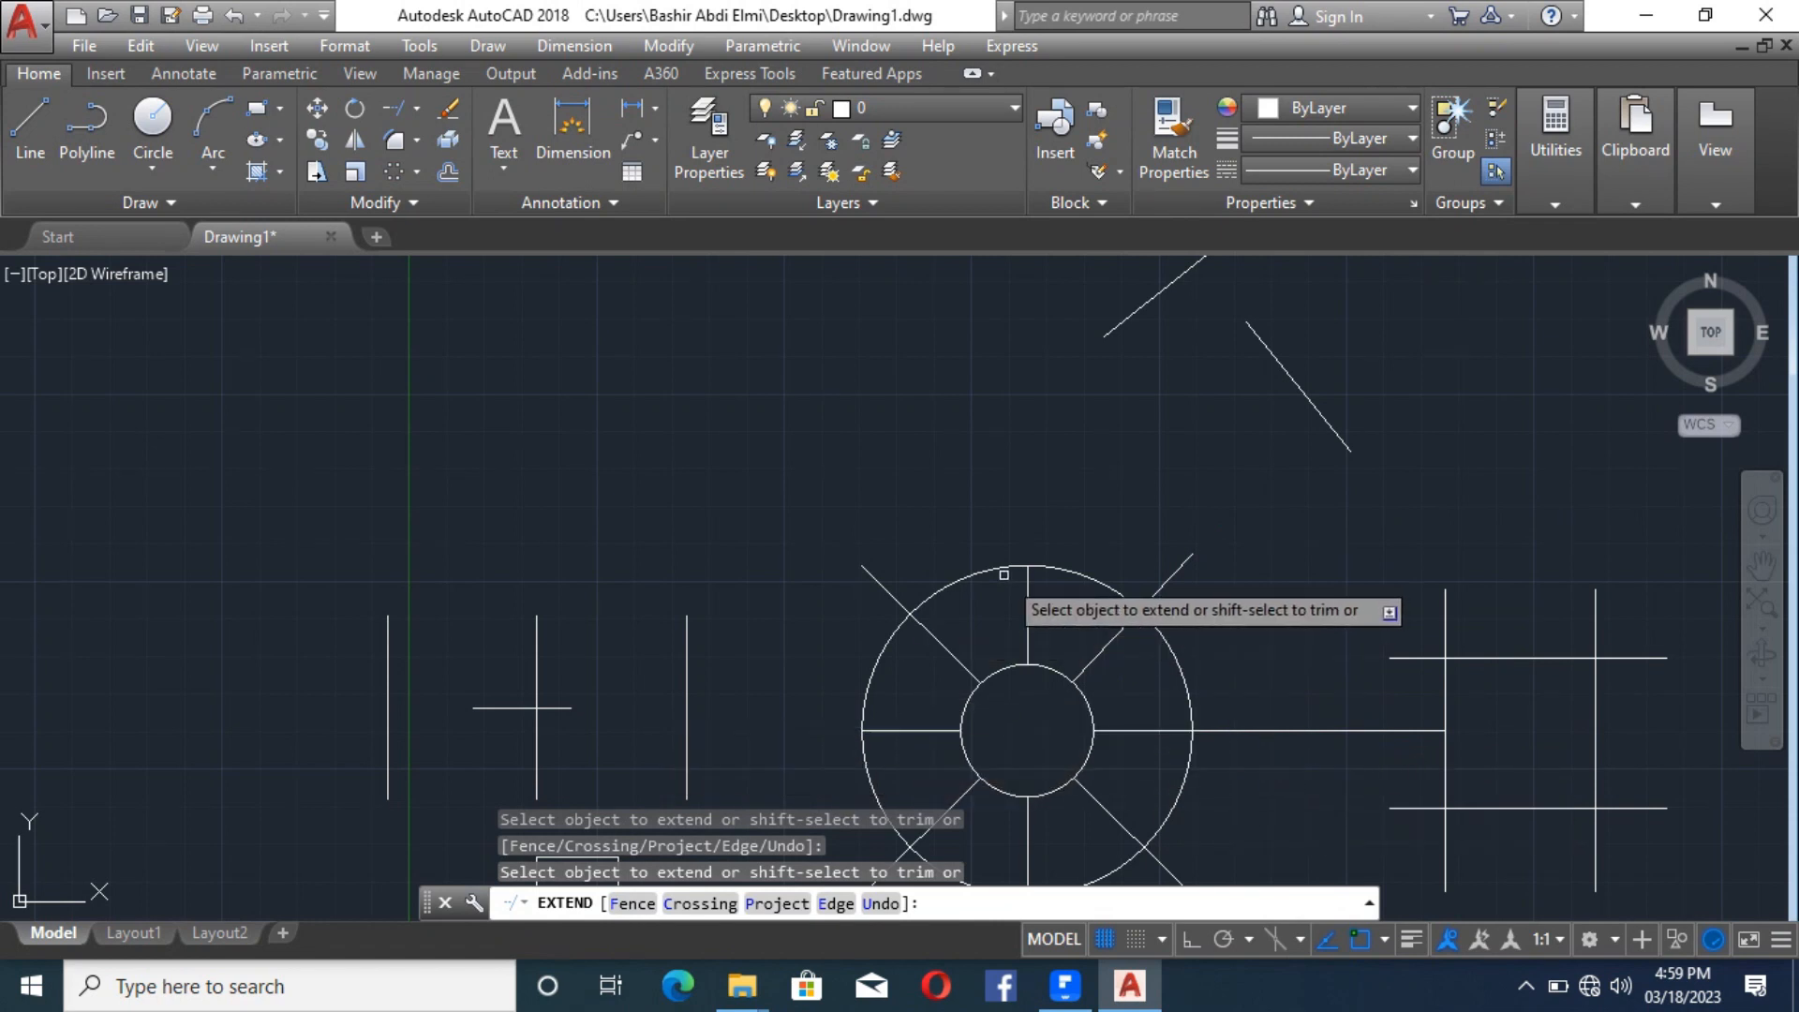
key("Escape")
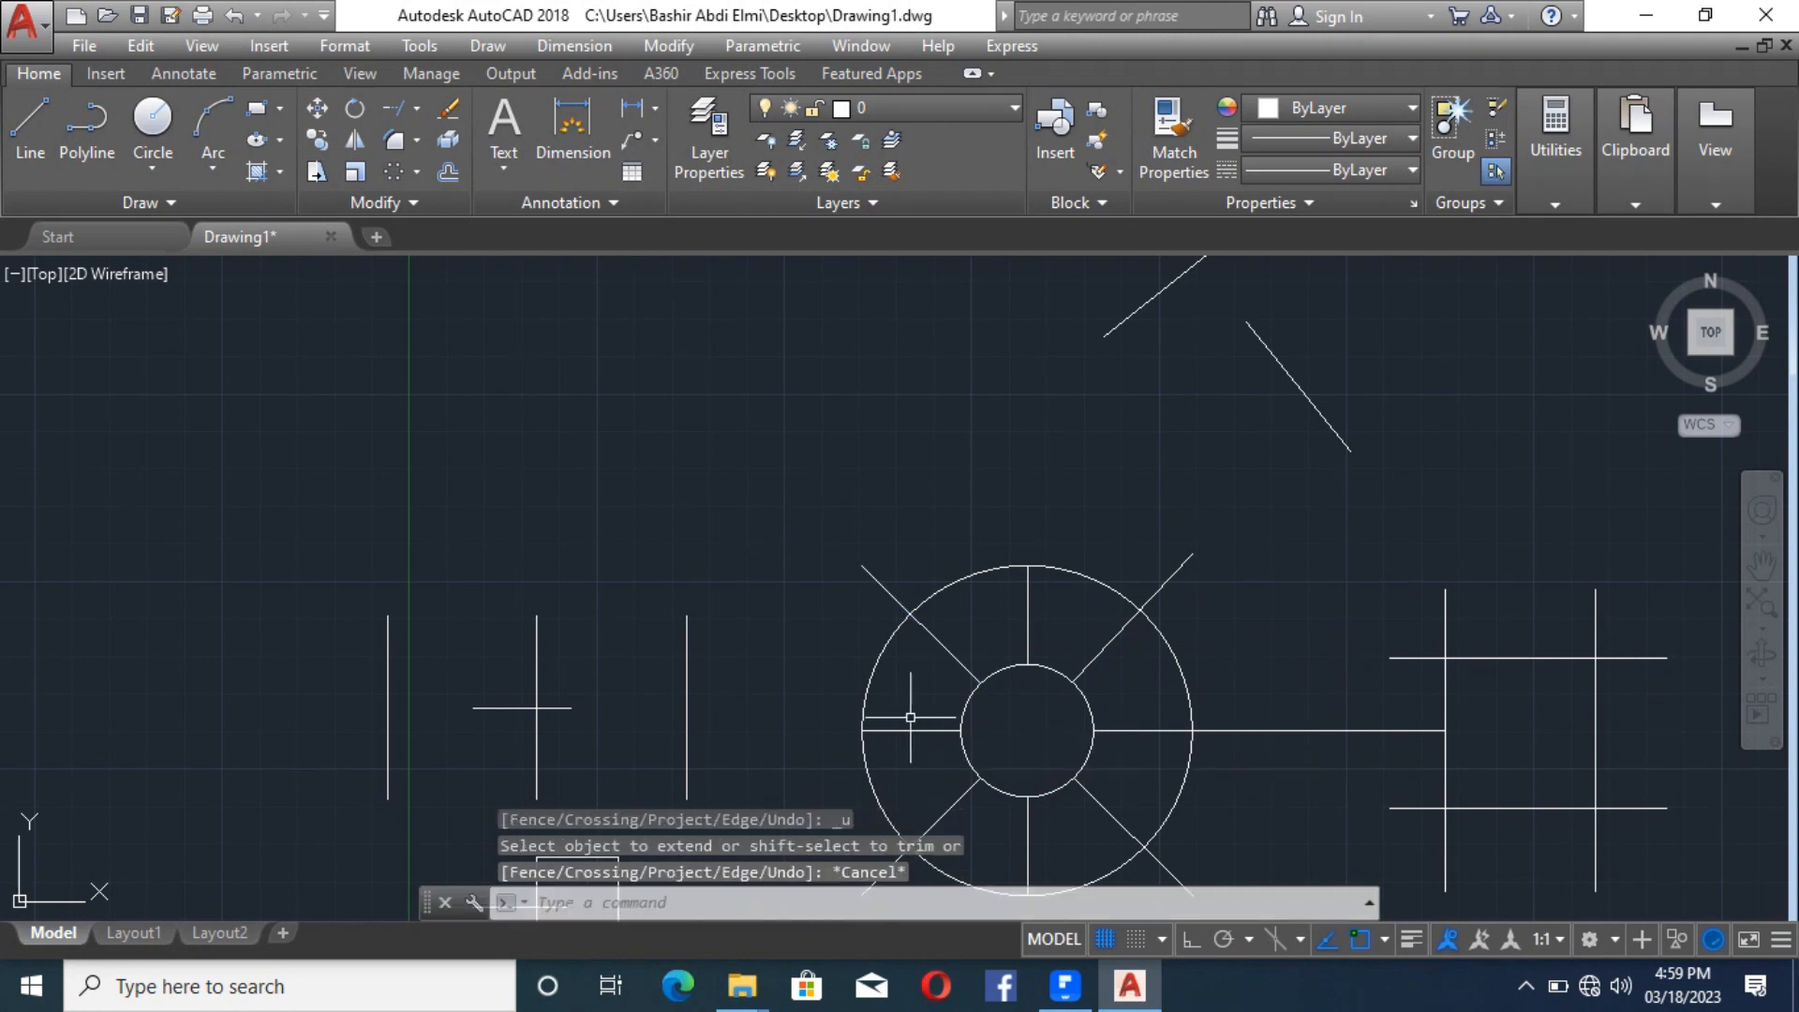
Step: Extend the circles' left horizontal spoke using only the vertical line between the cross and the circles as the boundary edge
key("Return")
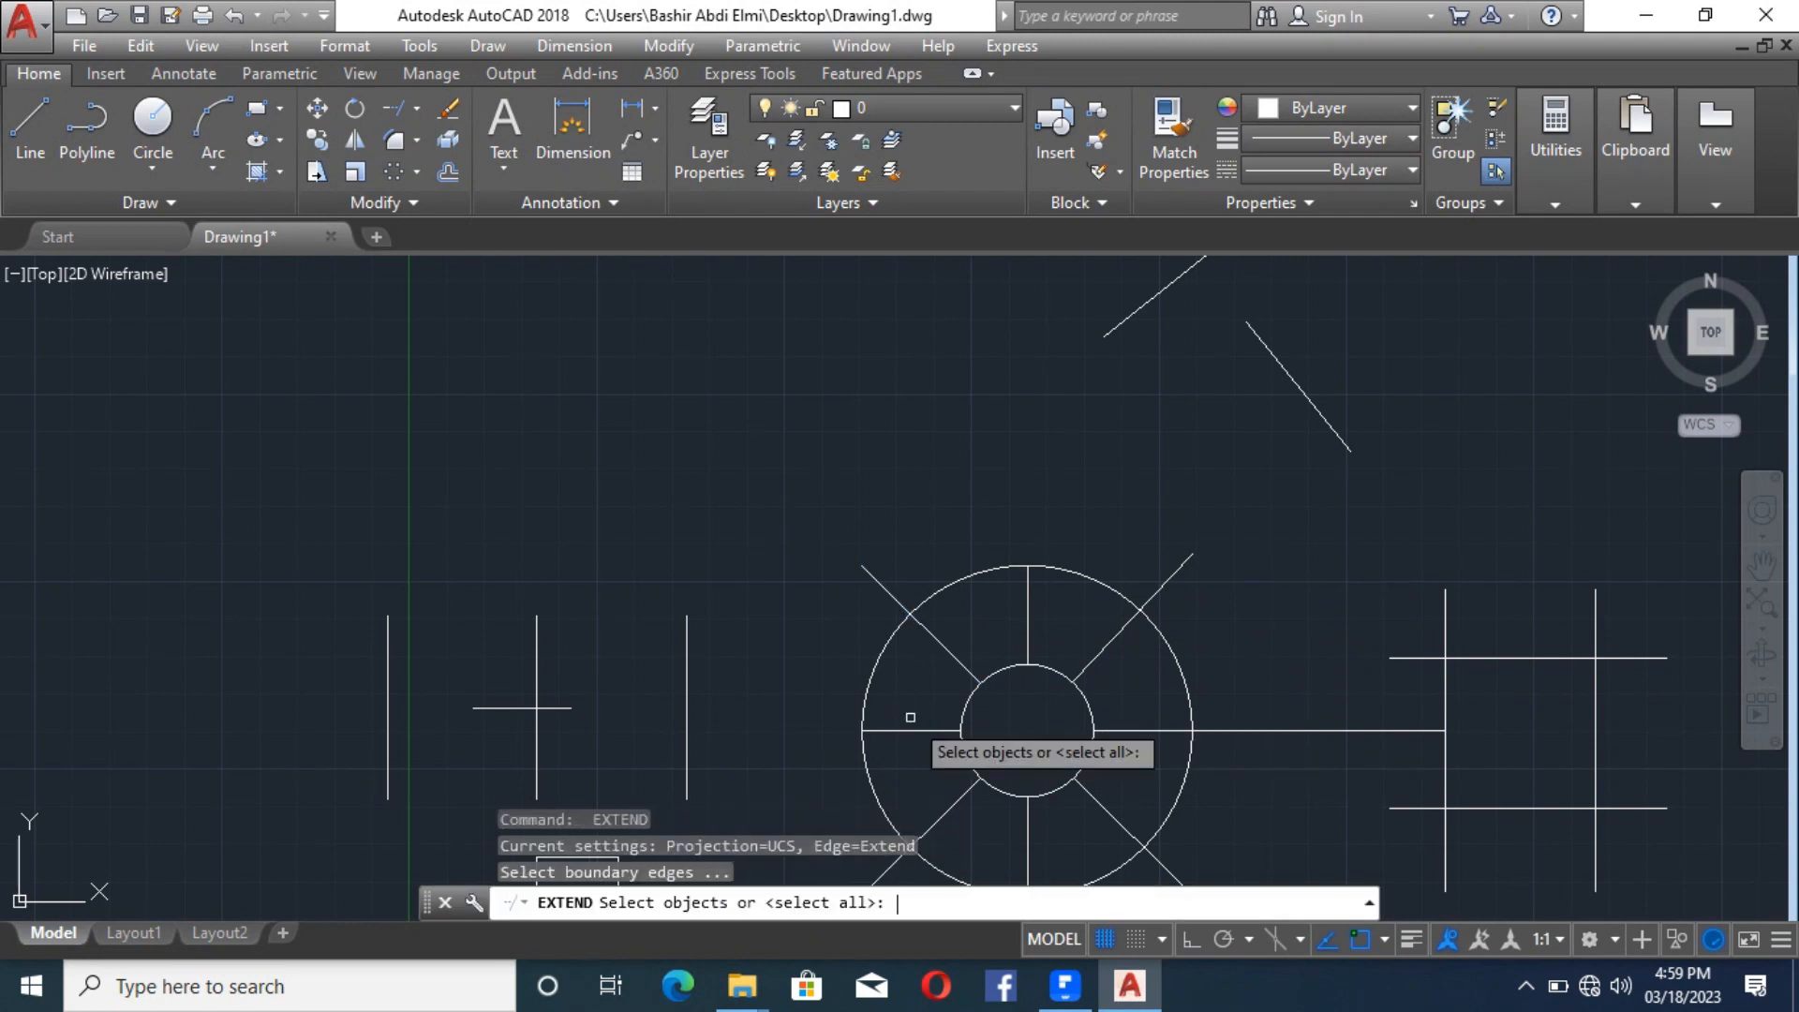
left_click(686, 729)
key("Return")
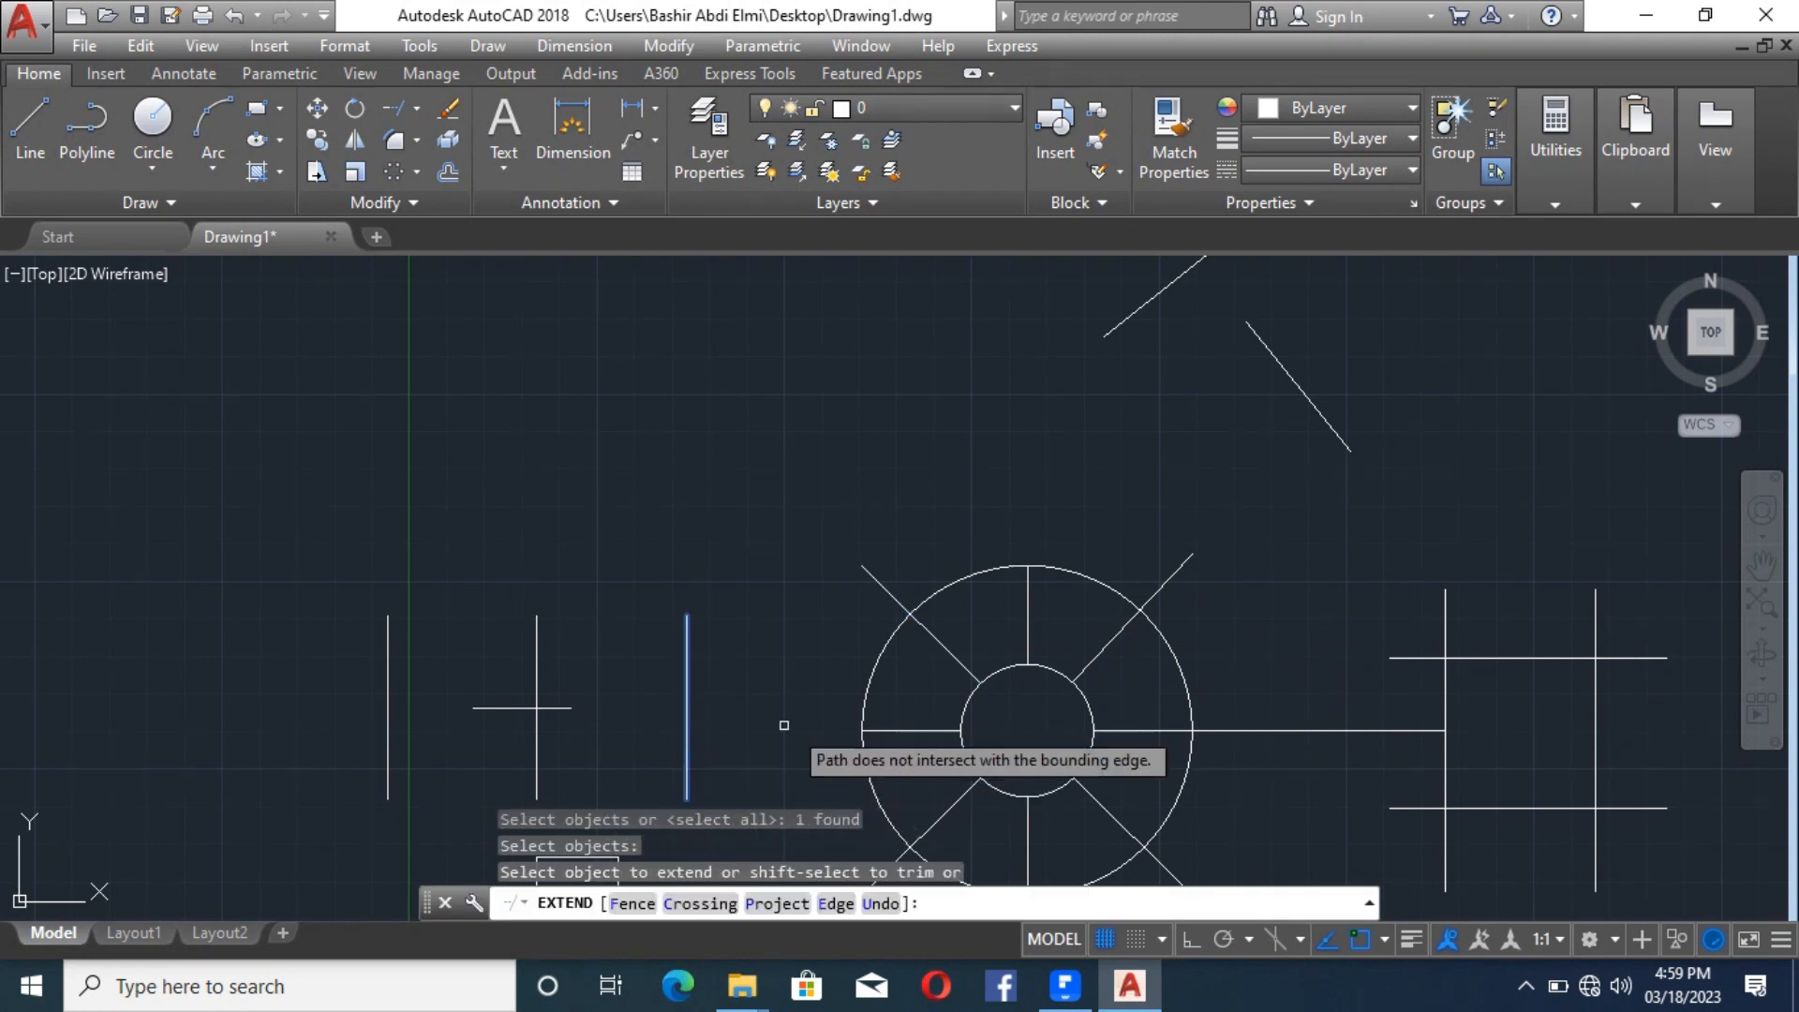
left_click(880, 731)
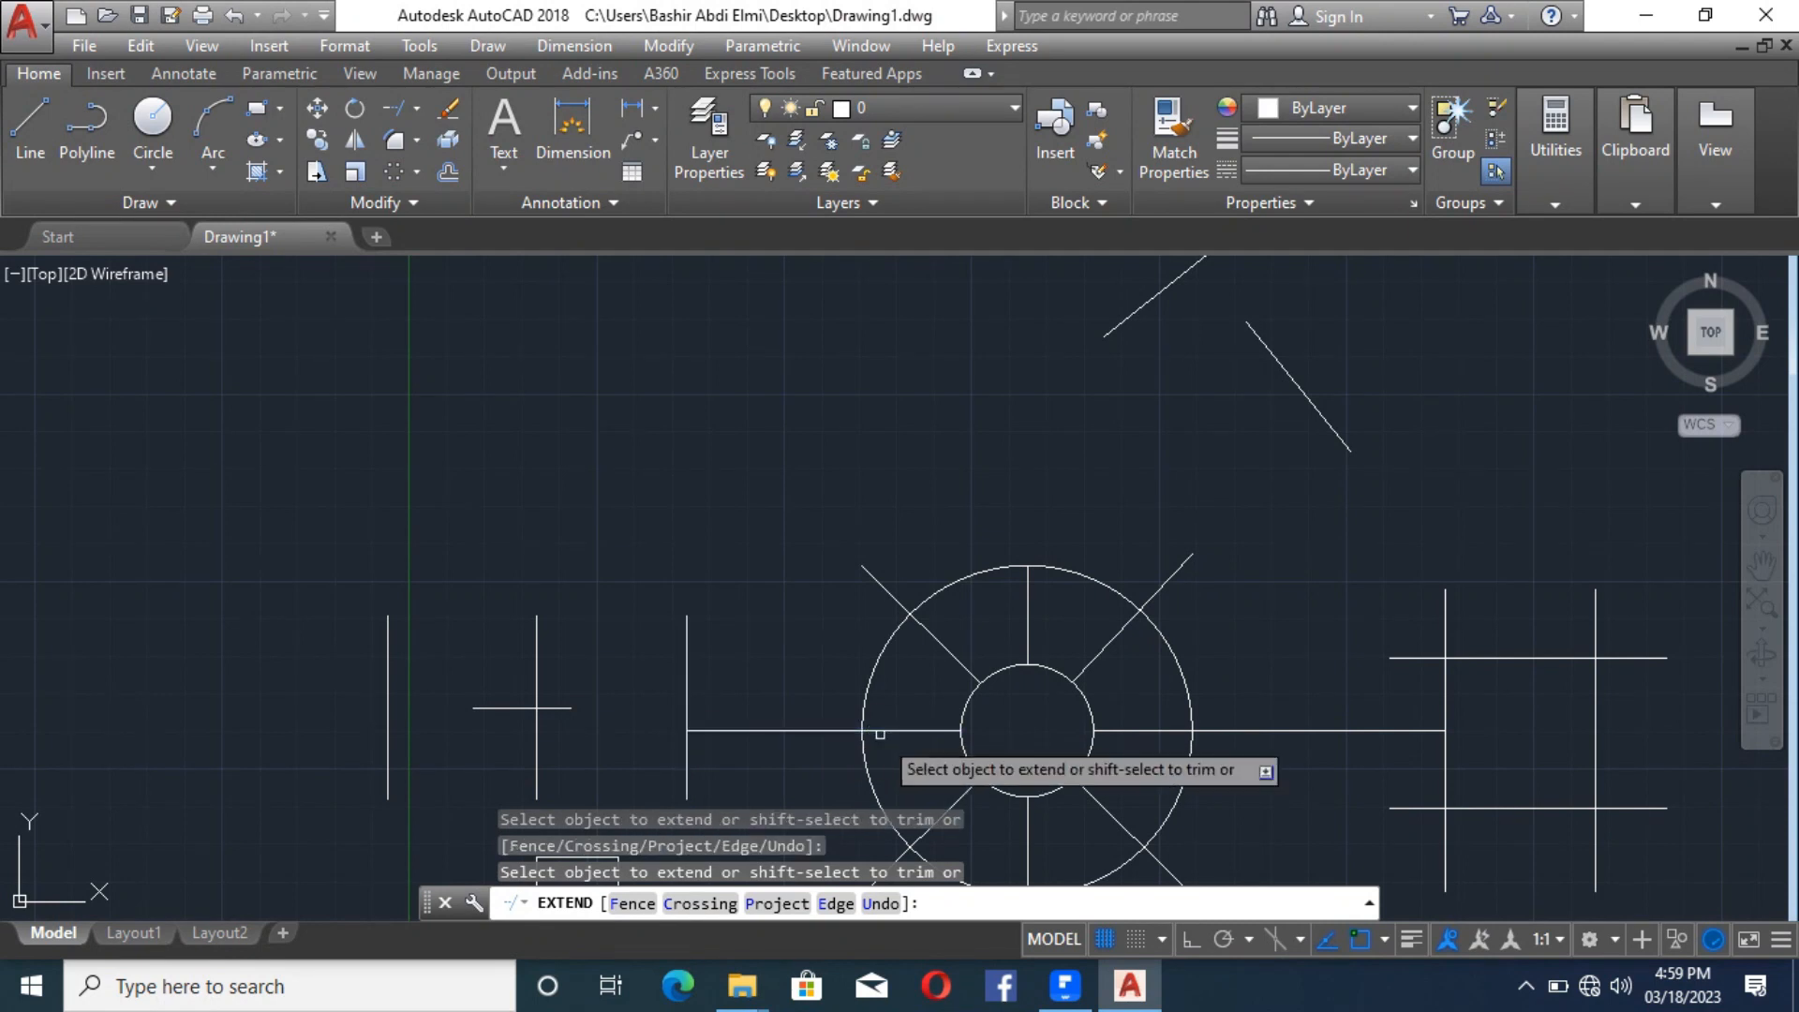
key("Return")
Step: Switch to the Course Content PDF to check the lecture list, and return to the AutoCAD drawing
scroll(957, 508, "down", 4)
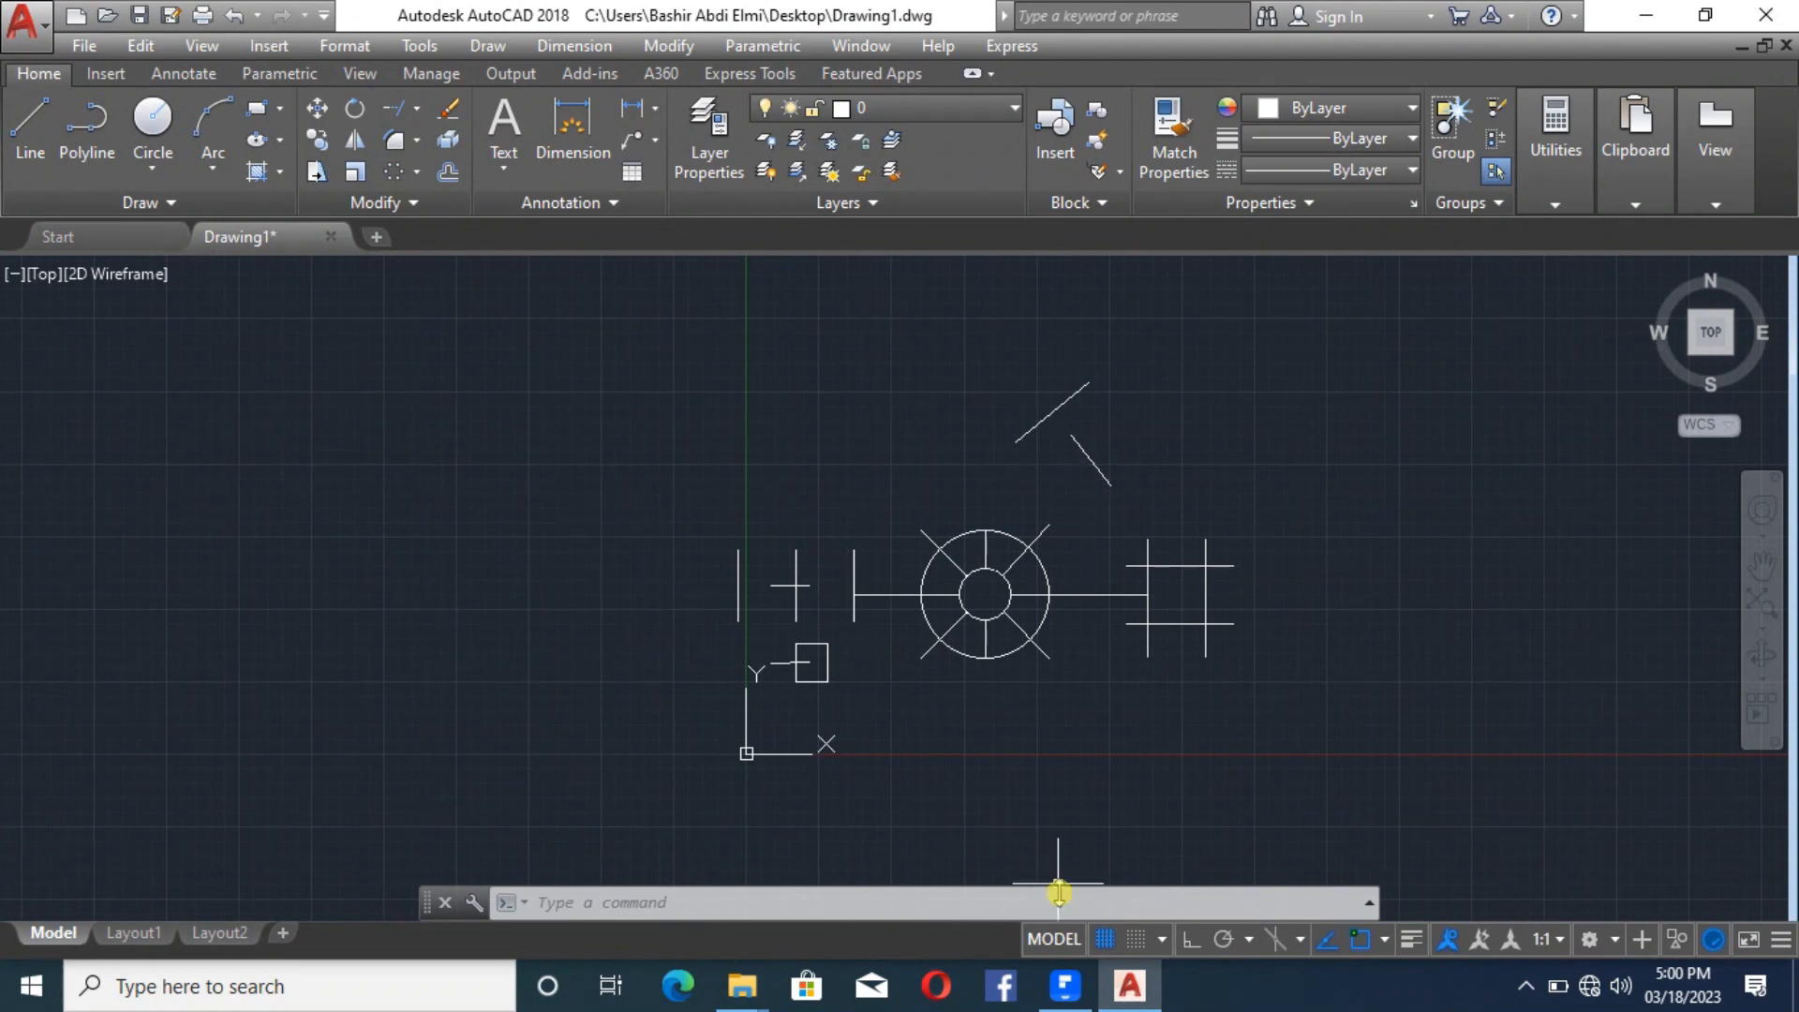
left_click(1064, 986)
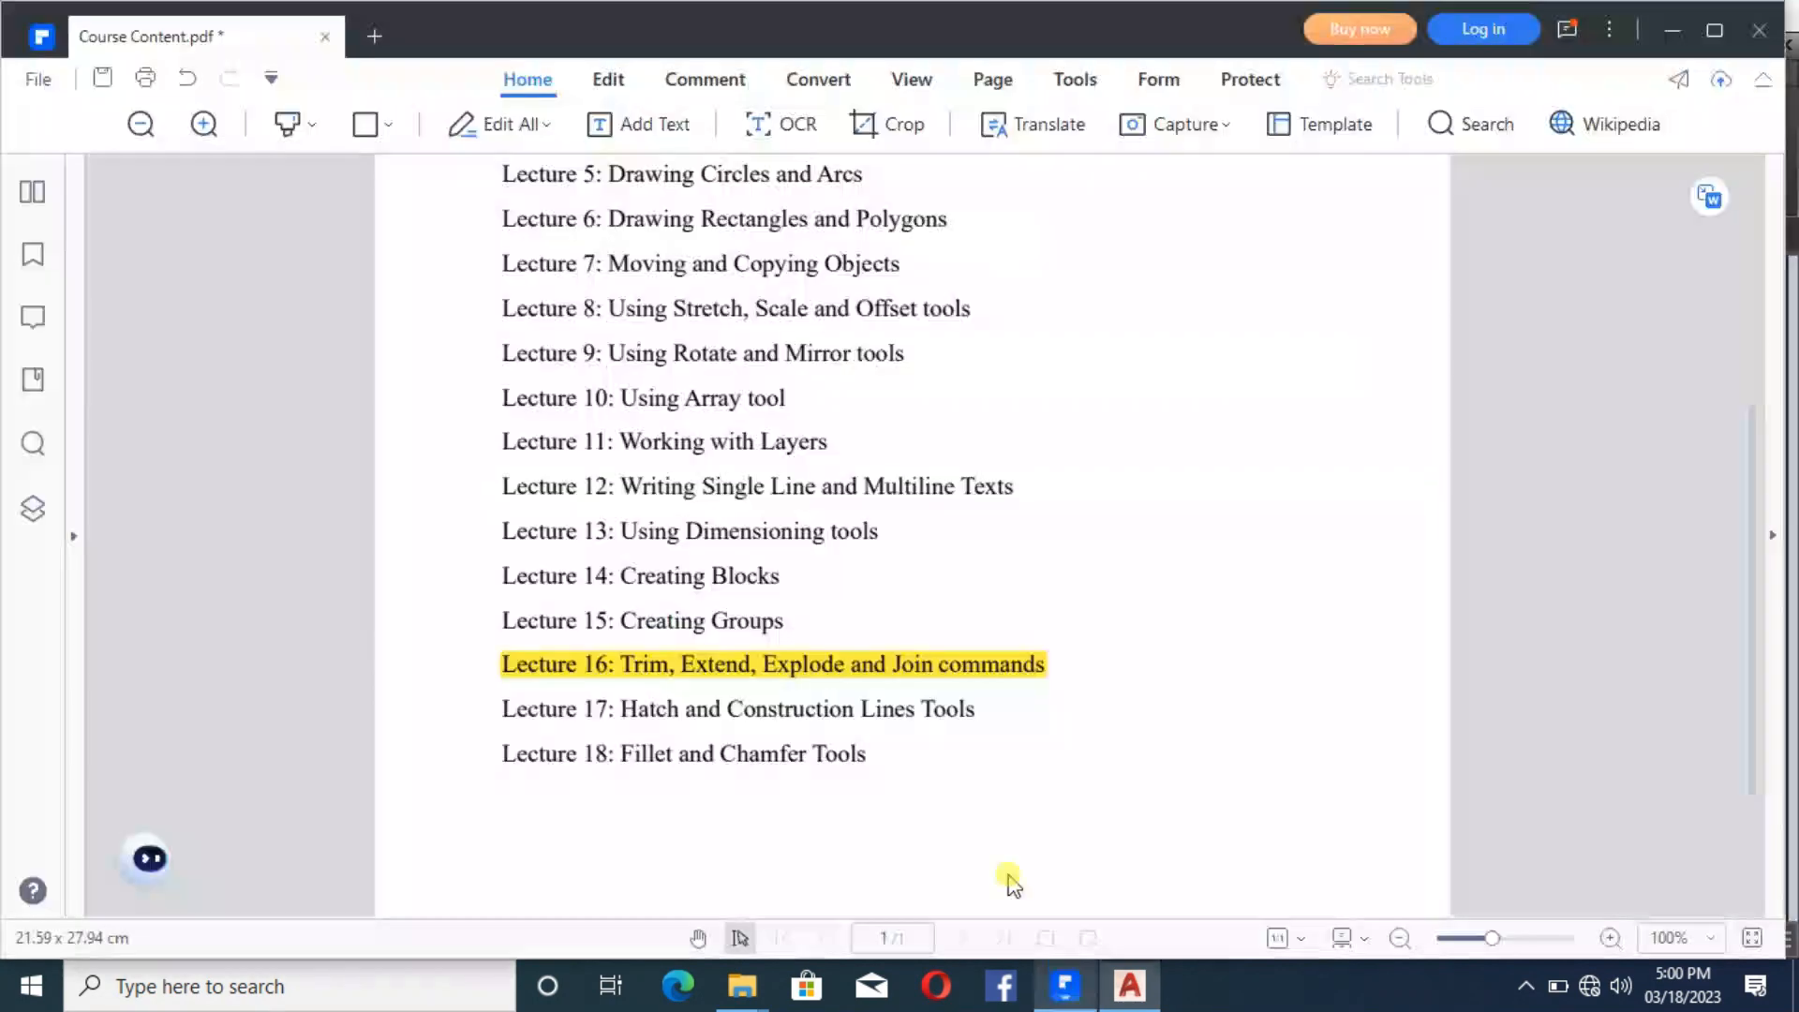
left_click(1125, 988)
Step: Stretch the right horizontal spoke's end from the grid back to the outer circle
scroll(897, 557, "up", 4)
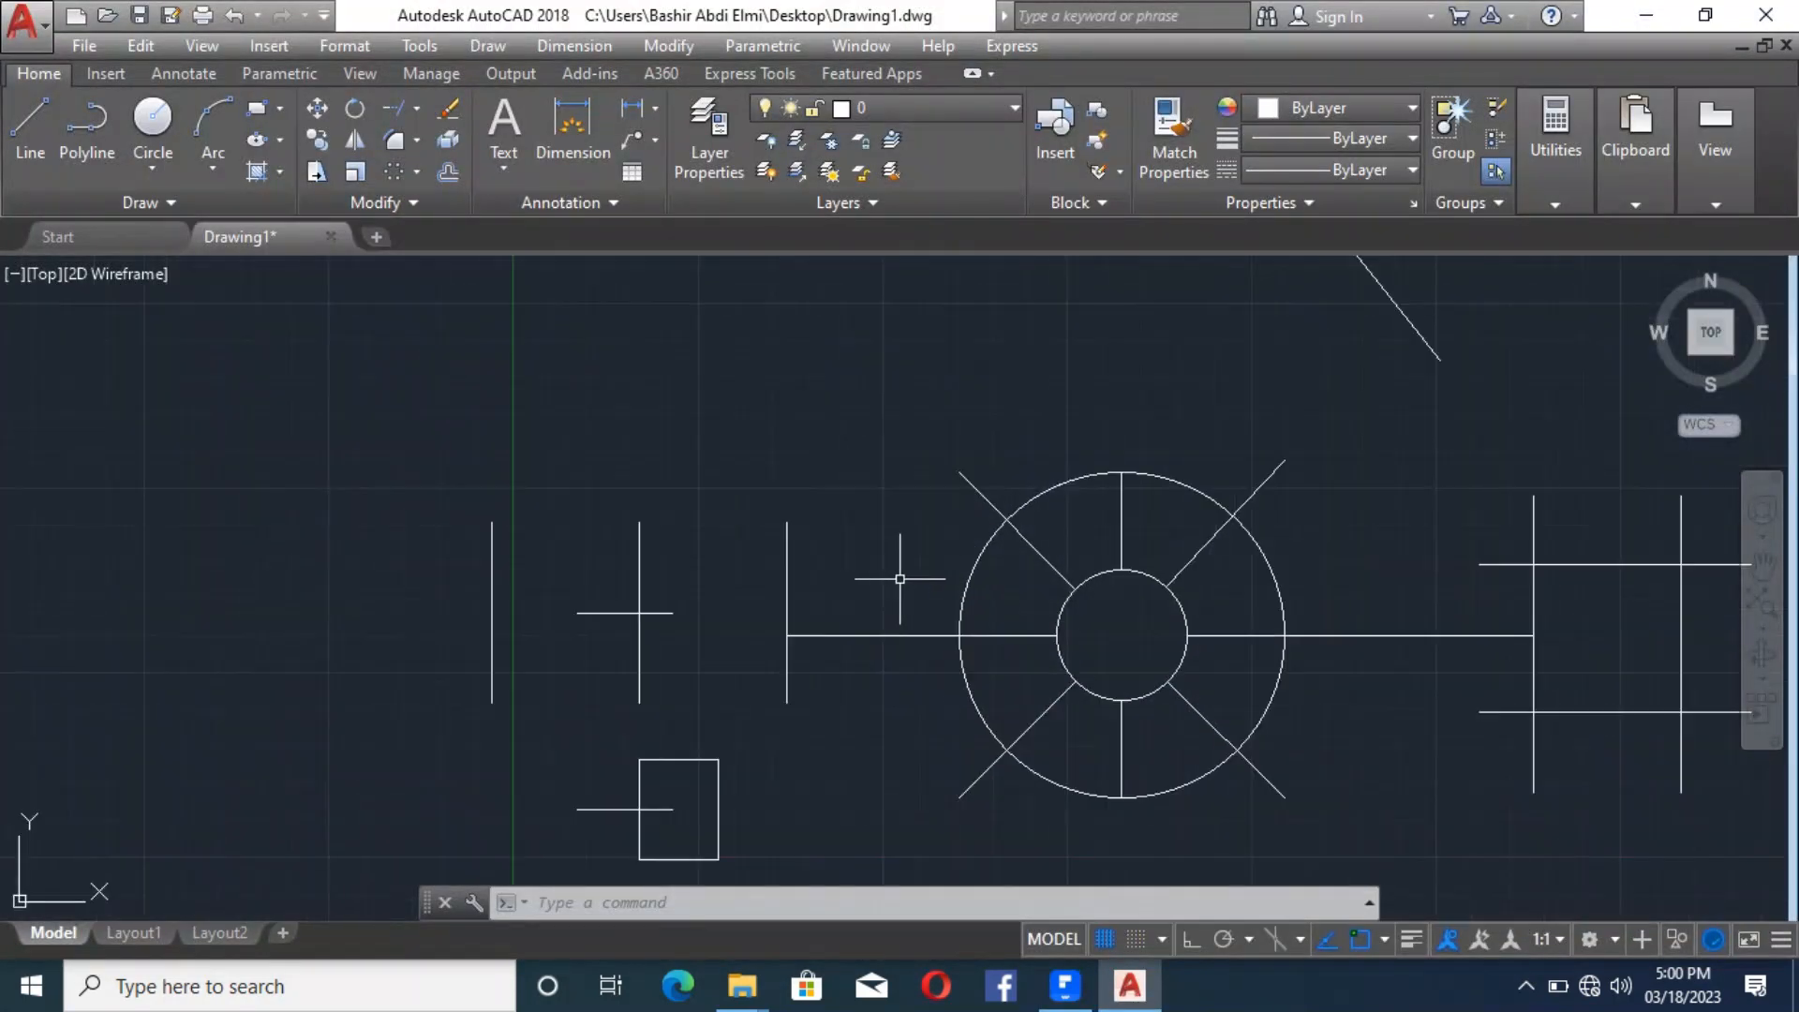
scroll(714, 506, "down", 4)
scroll(952, 581, "up", 4)
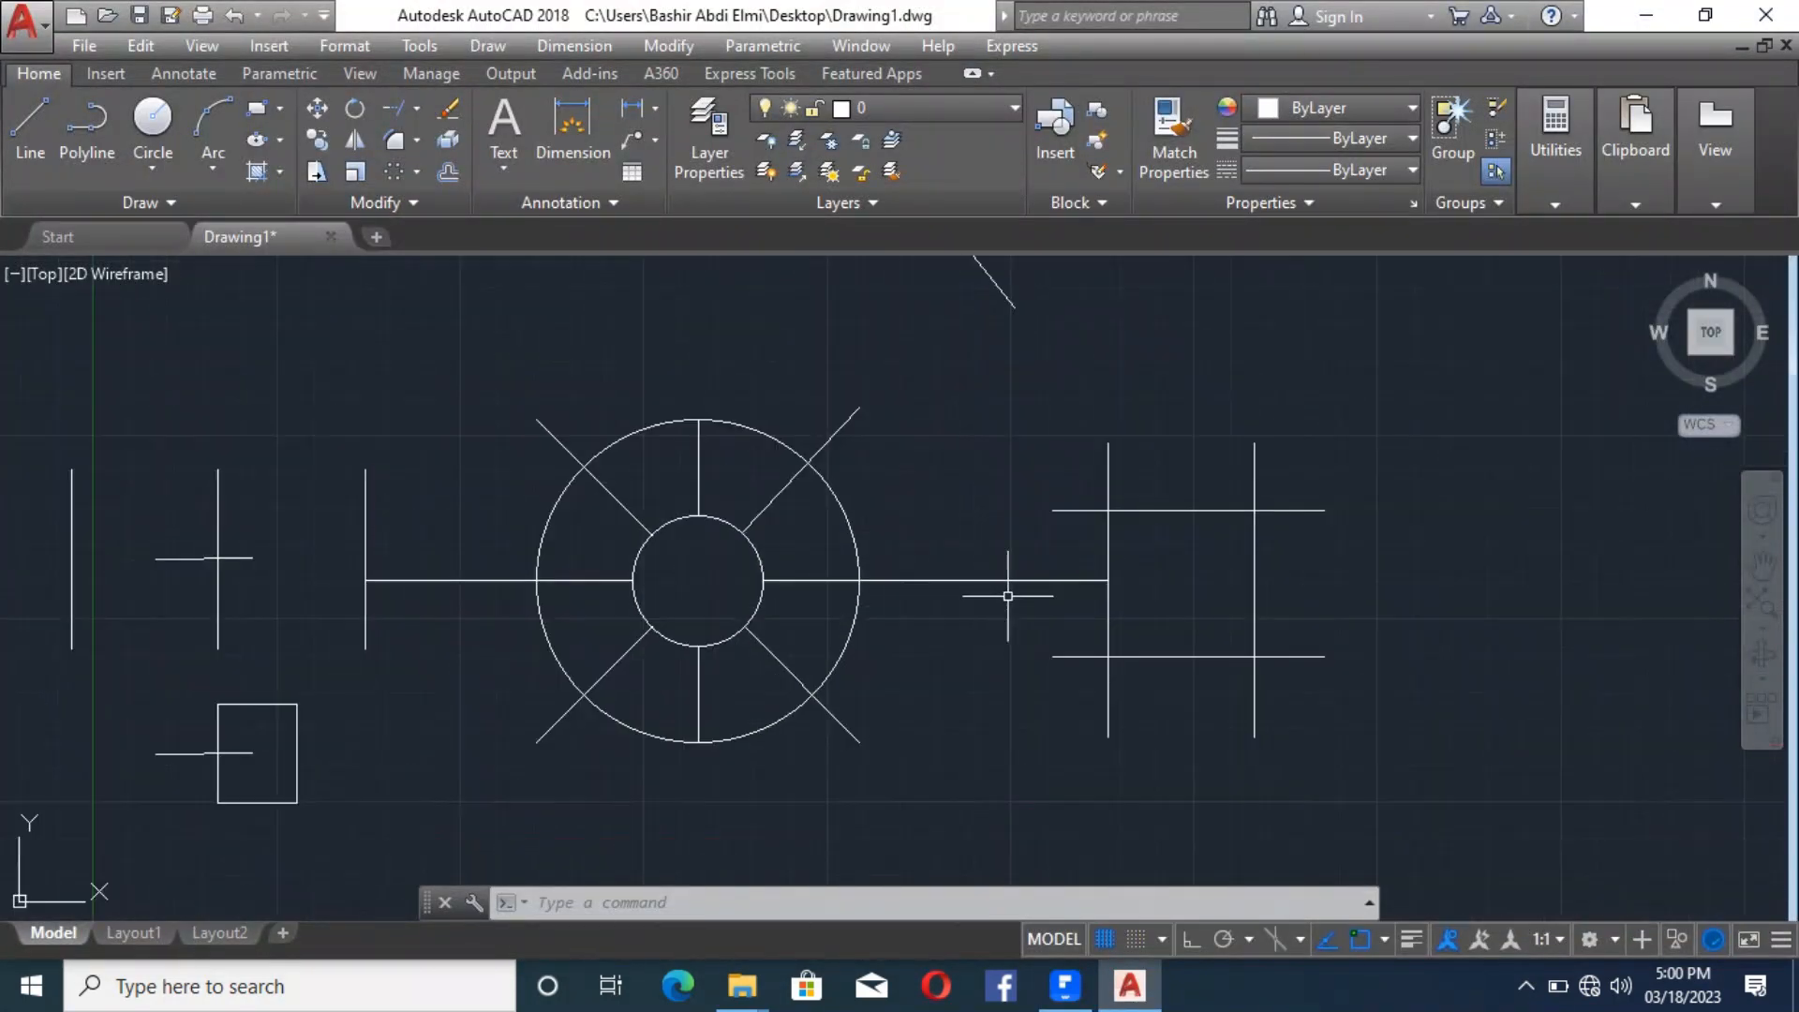
left_click(1007, 582)
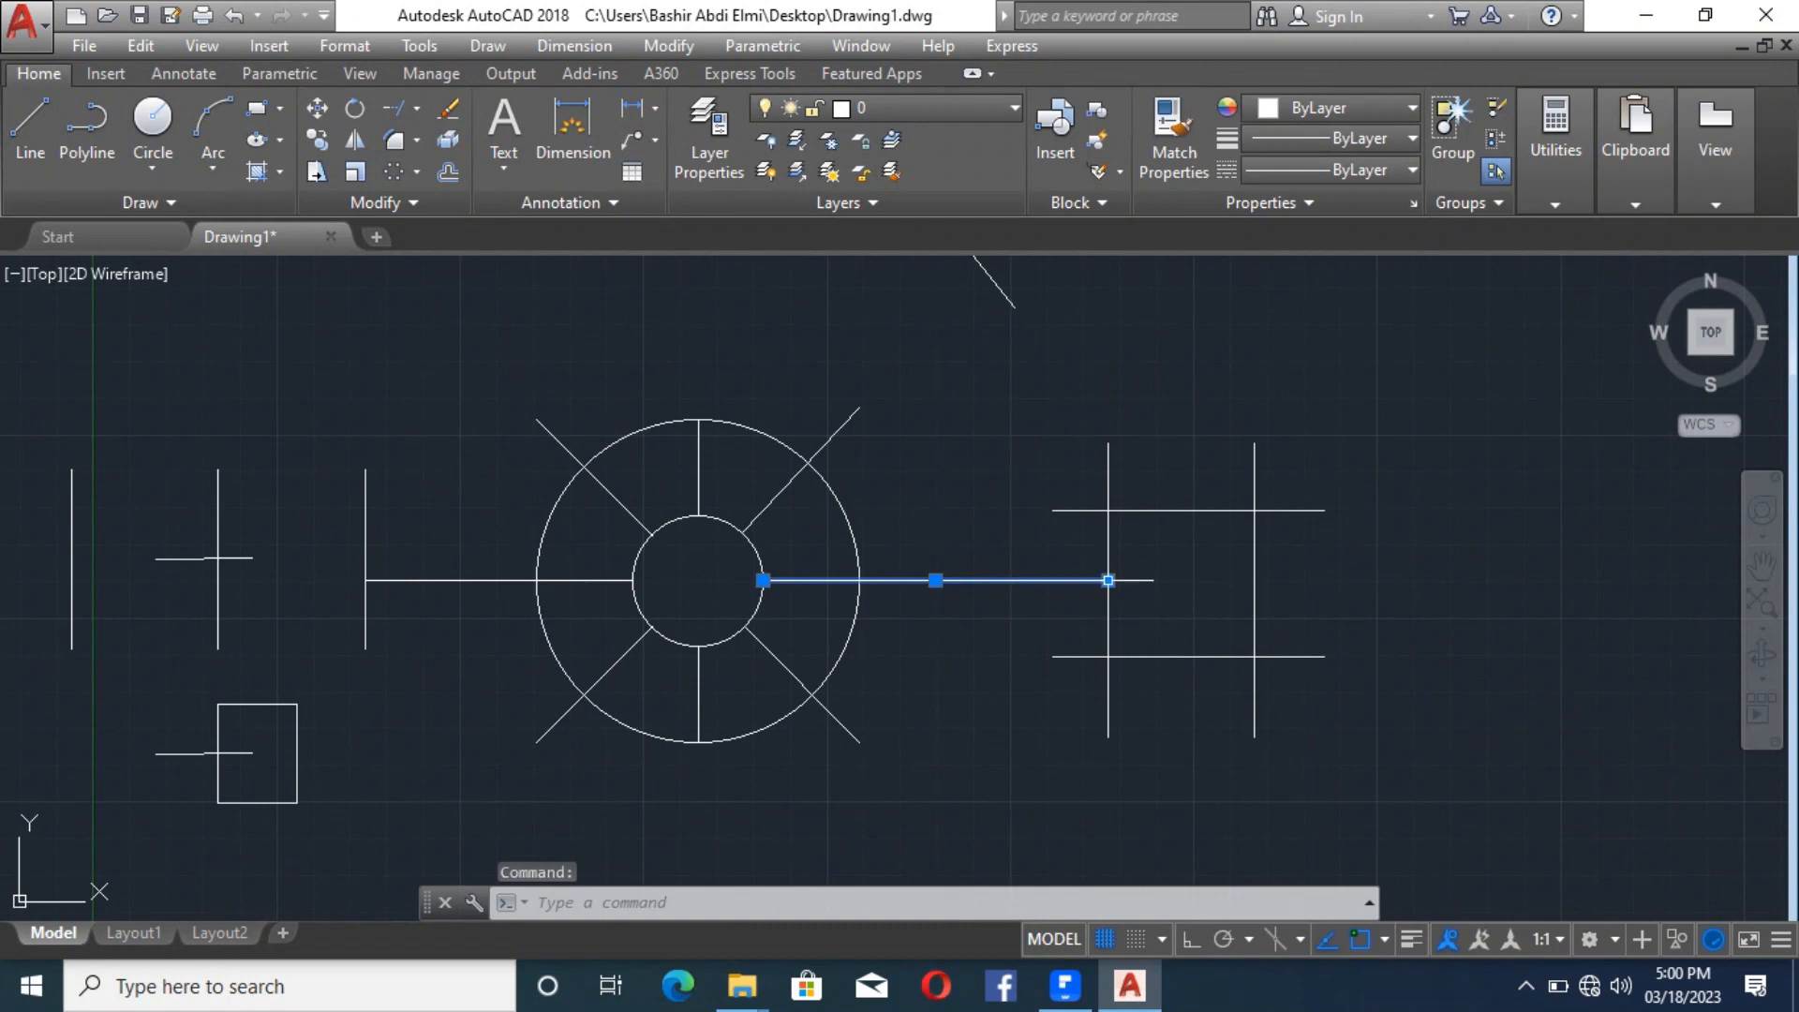
left_click(1108, 581)
left_click(859, 581)
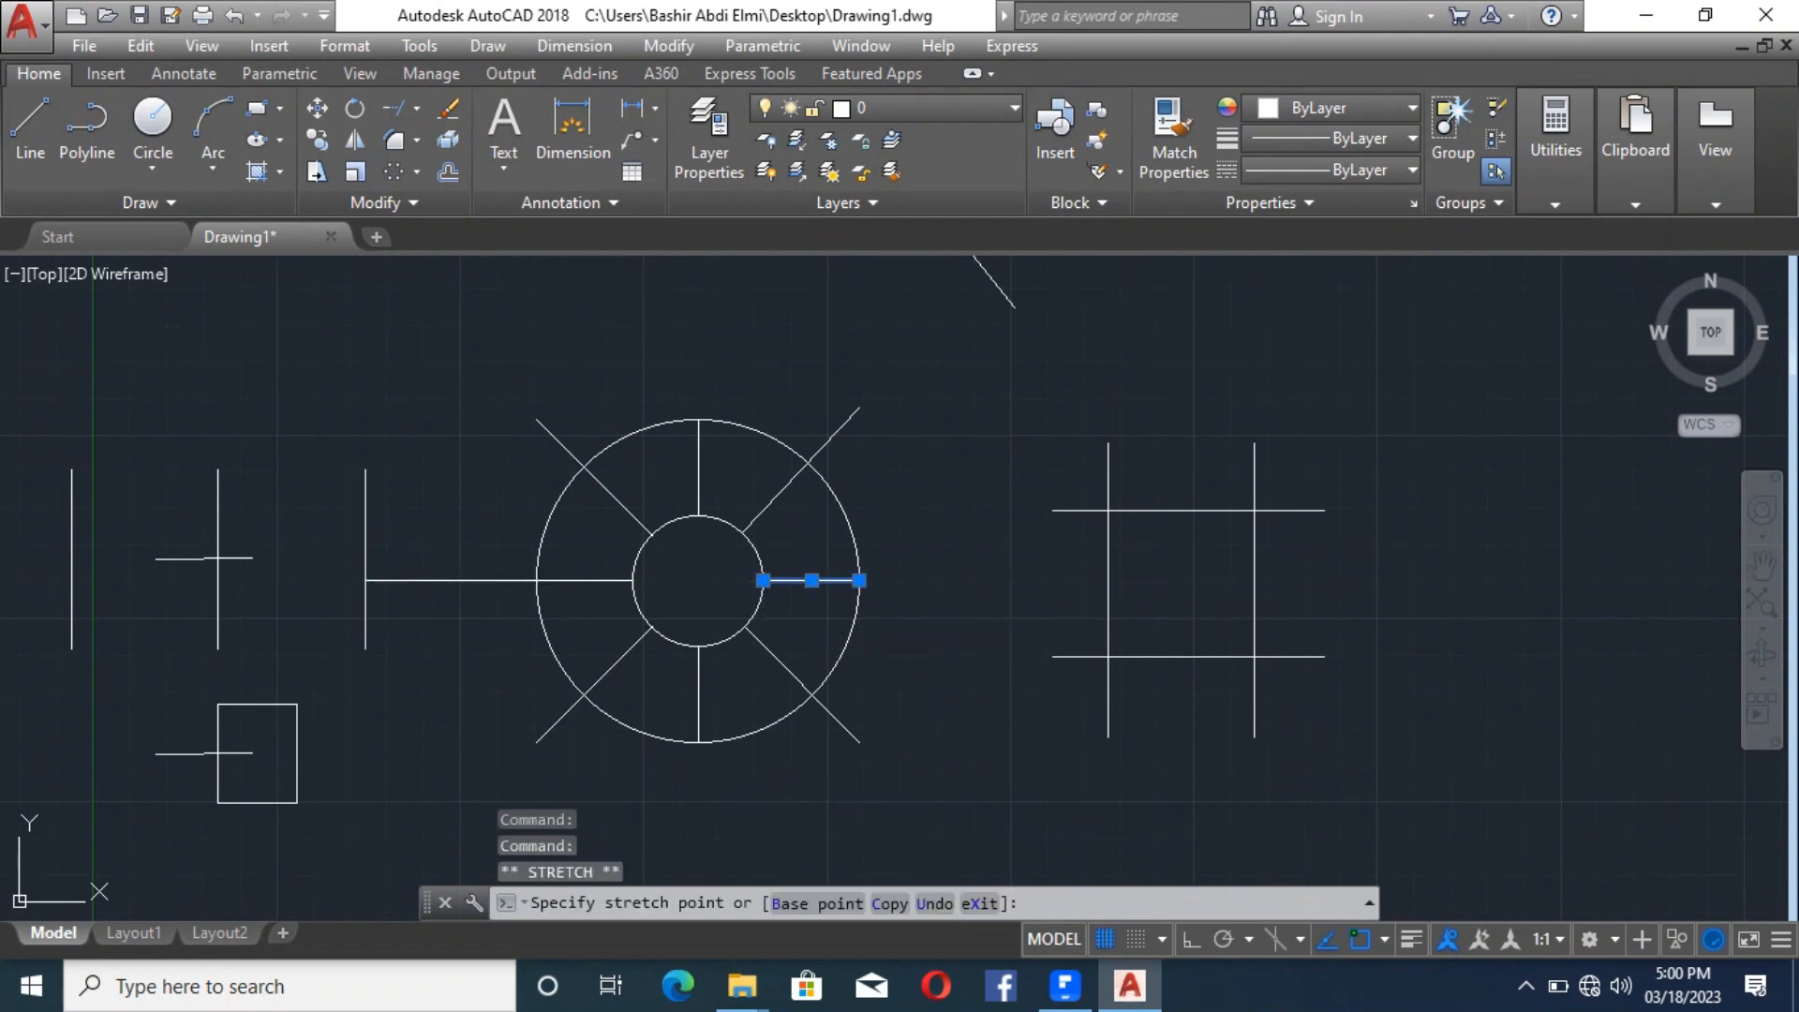
key("Escape")
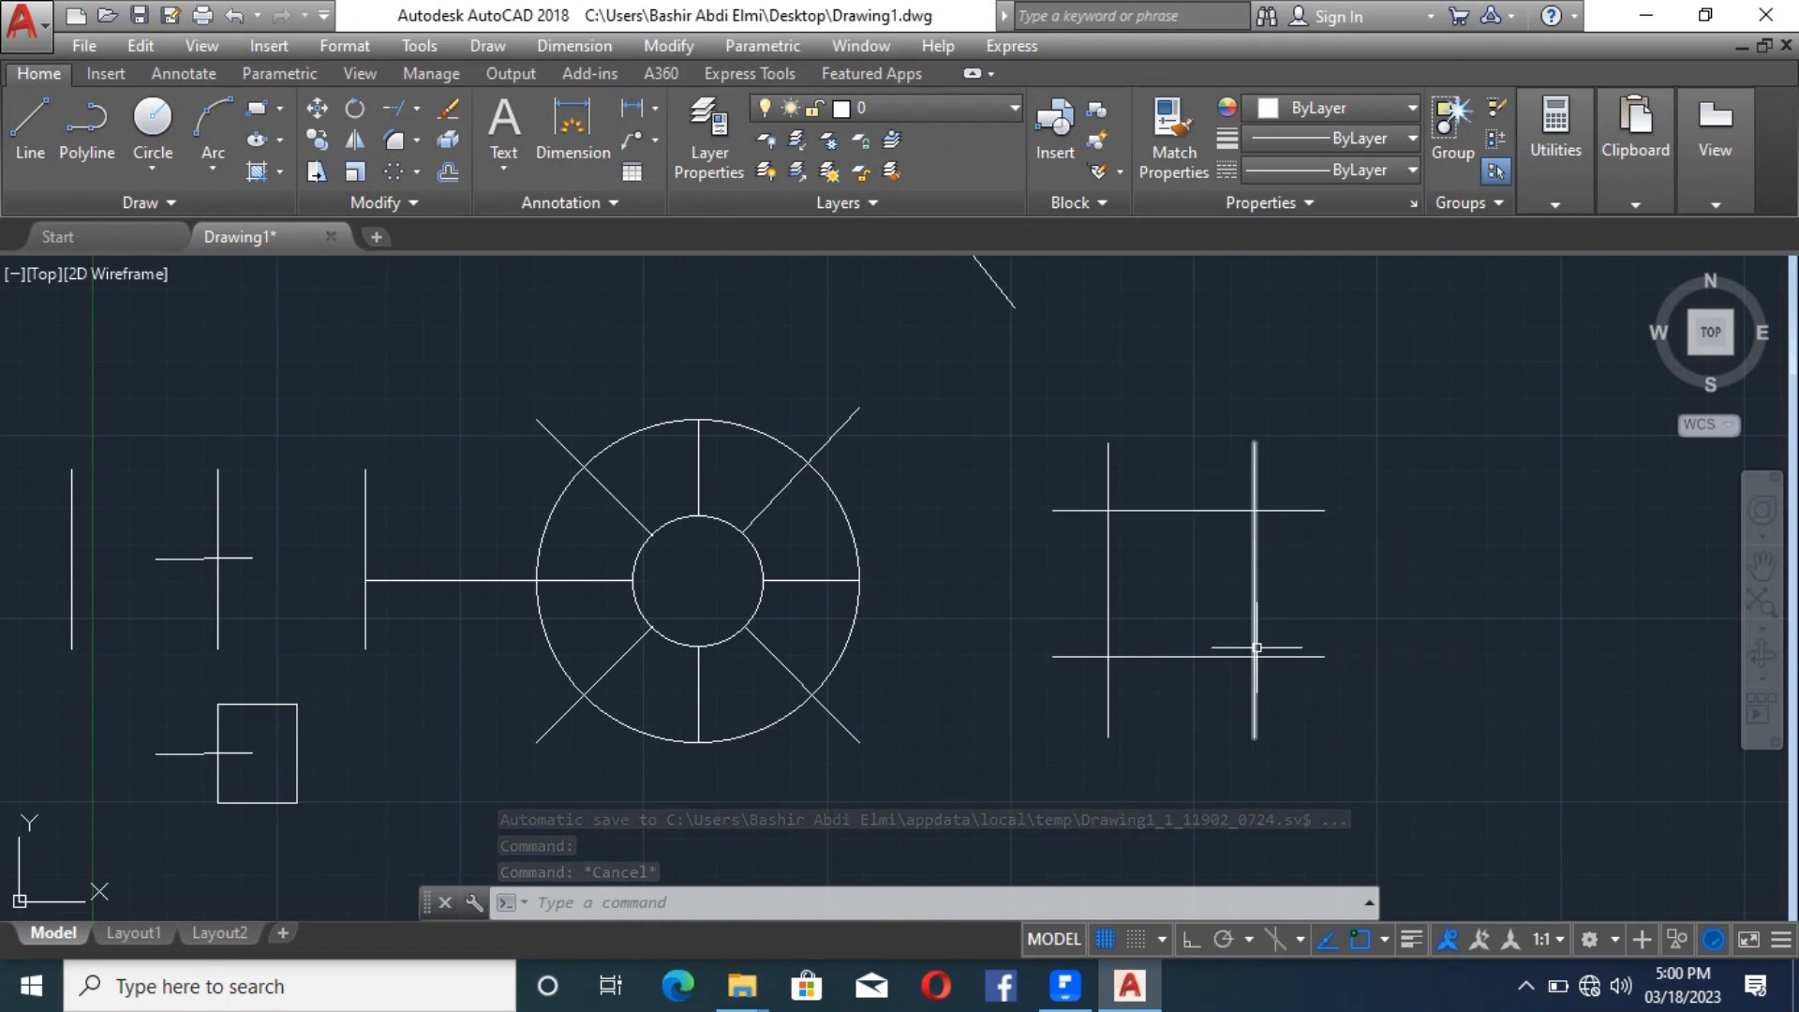
Step: Trim all overhanging line ends of the grid using all objects as cutting edges, leaving only its central square
type("tr")
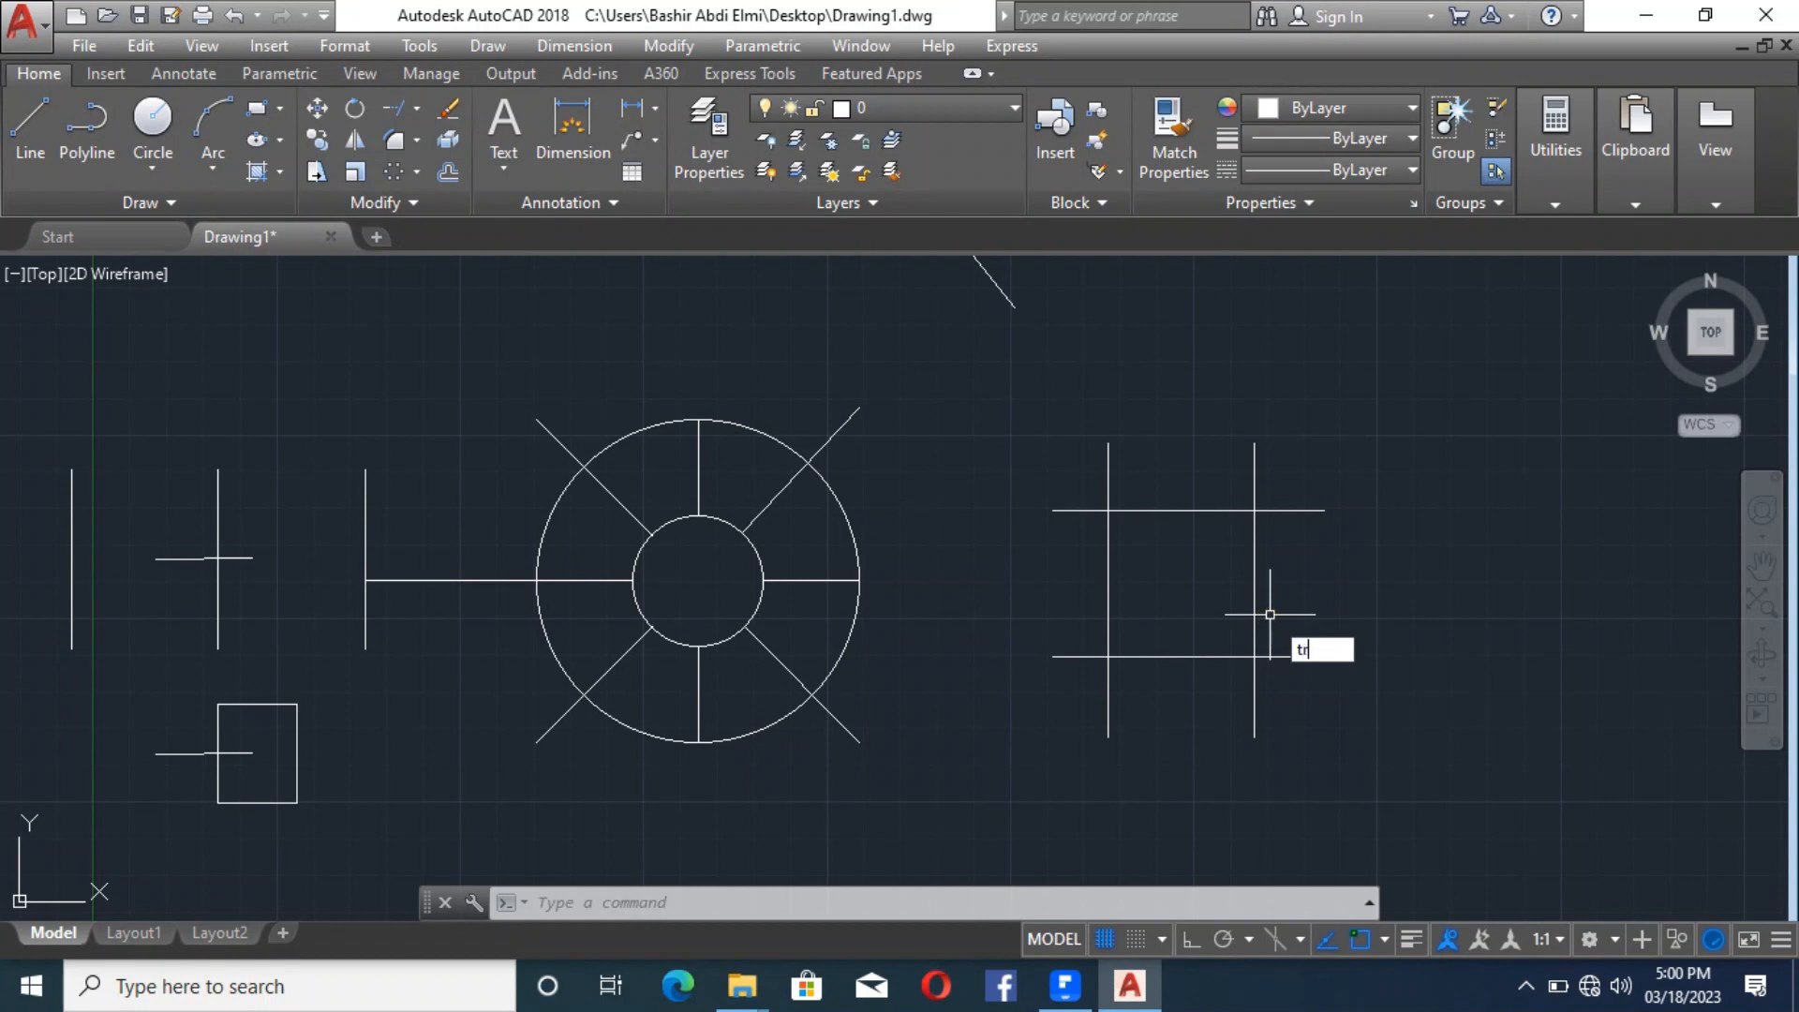
key("Return")
key("Return")
left_click(1338, 559)
left_click(1292, 429)
left_click(1310, 474)
left_click(1045, 461)
left_click(1298, 711)
left_click(928, 712)
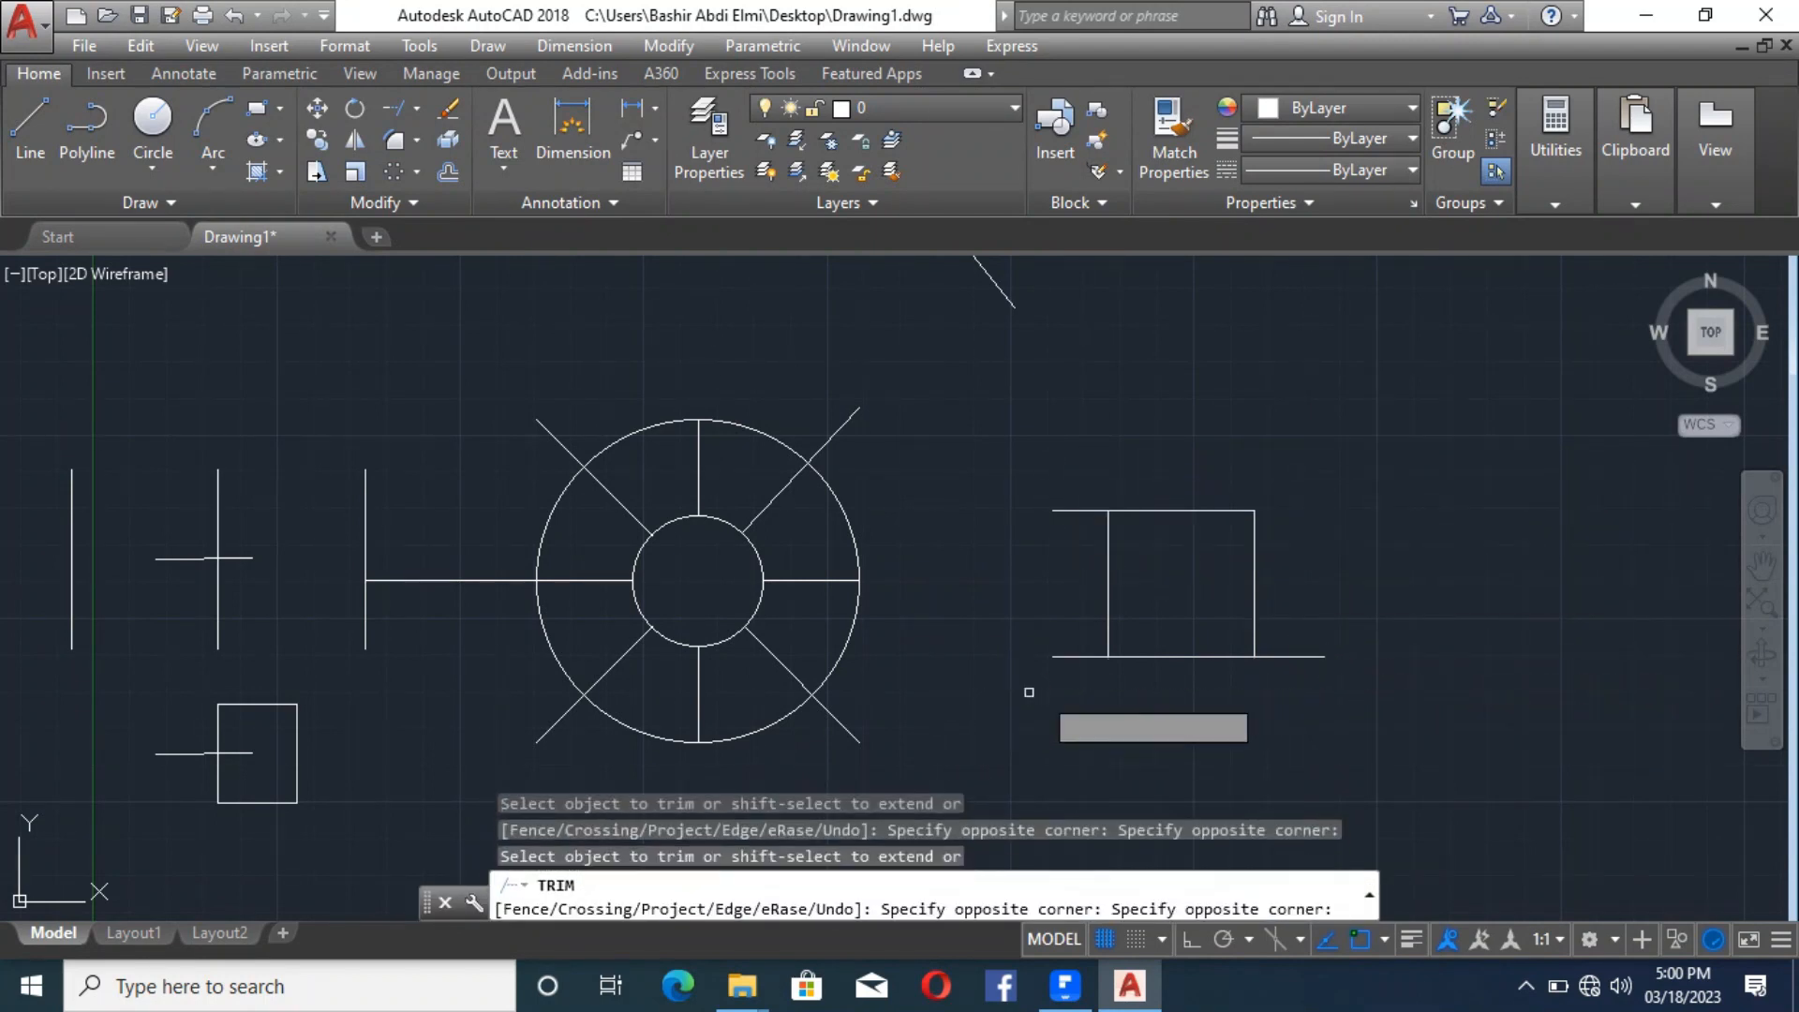
left_click(1293, 611)
left_click(1277, 724)
left_click(1058, 701)
left_click(1057, 414)
key("Escape")
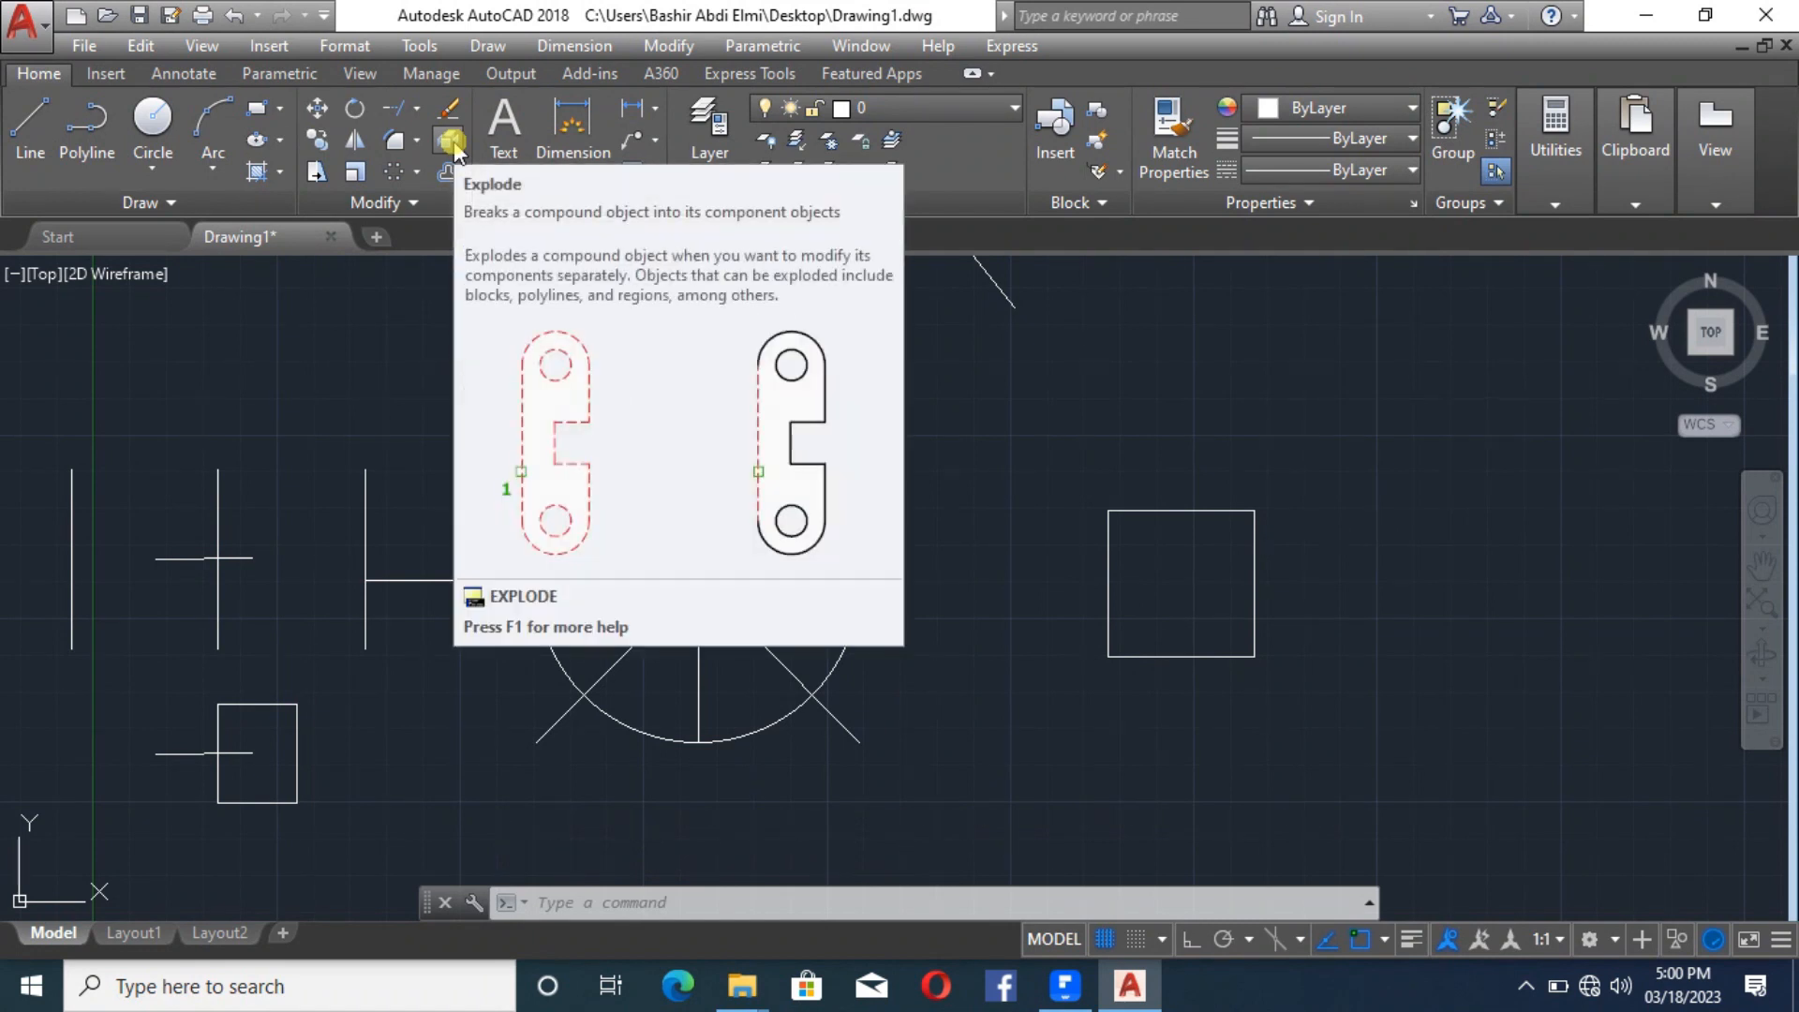
Step: Join the four sides of the trimmed square into a single polyline
left_click(416, 200)
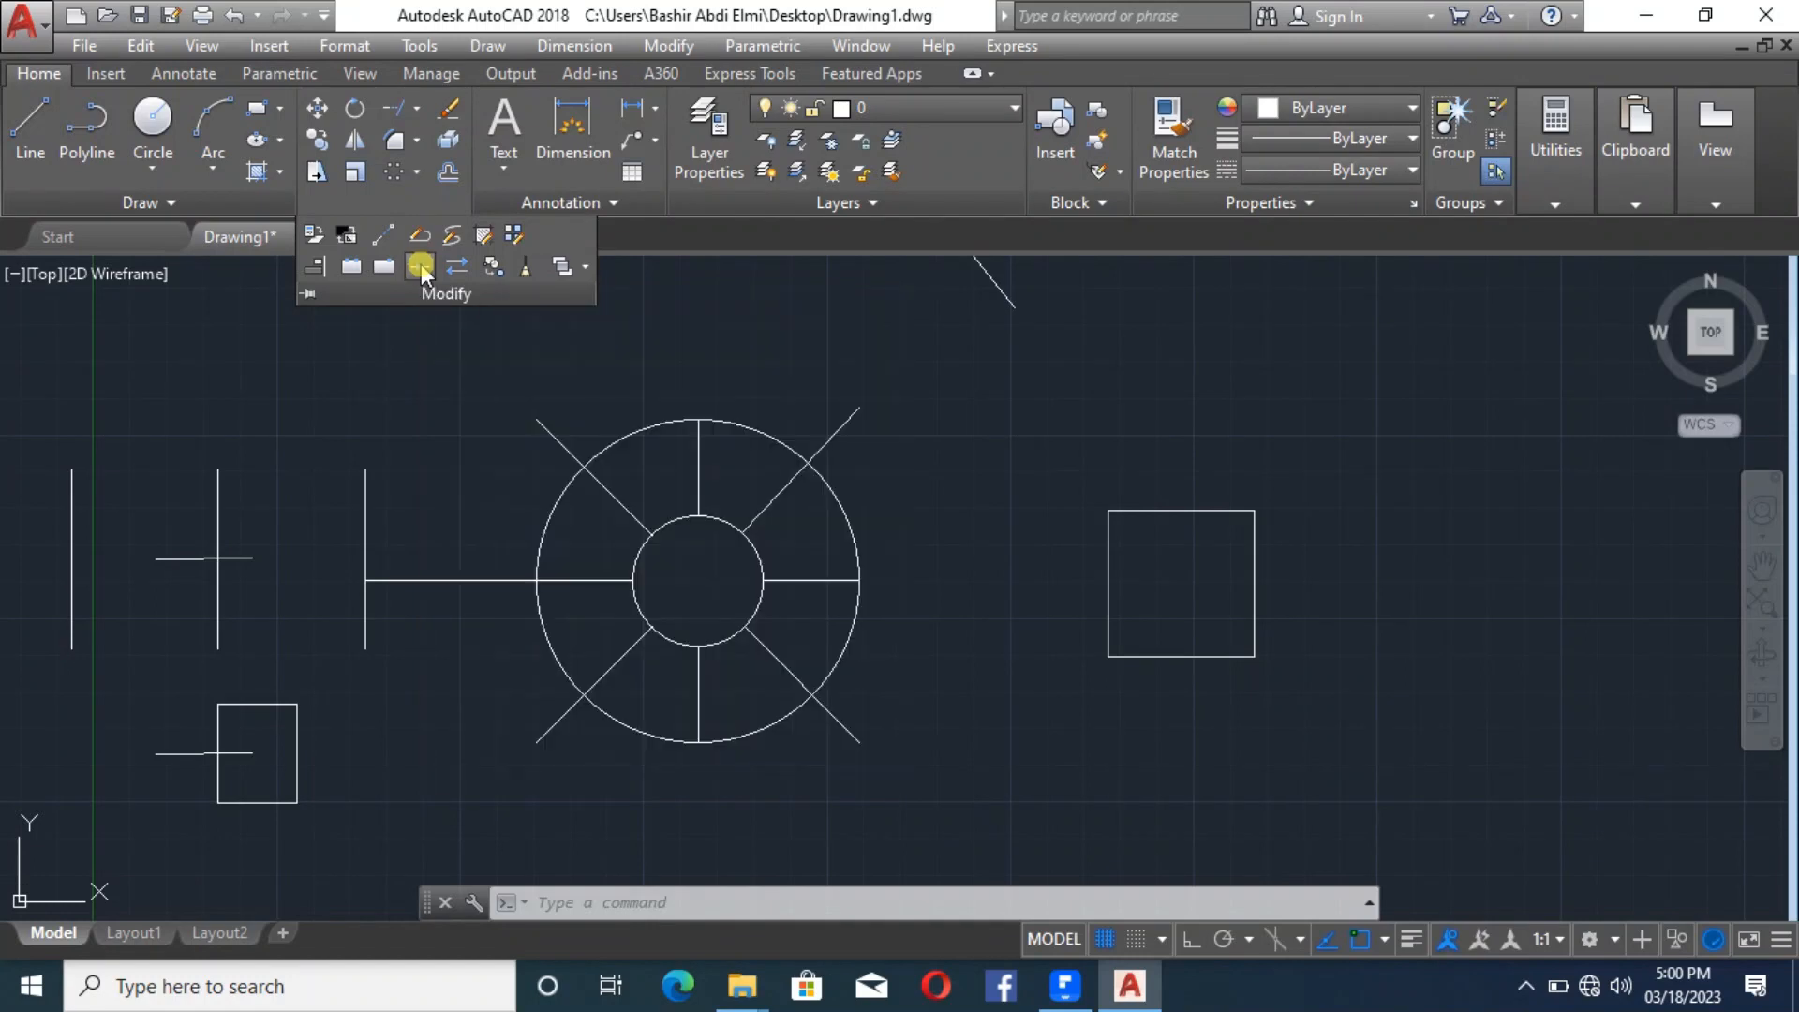
left_click(419, 267)
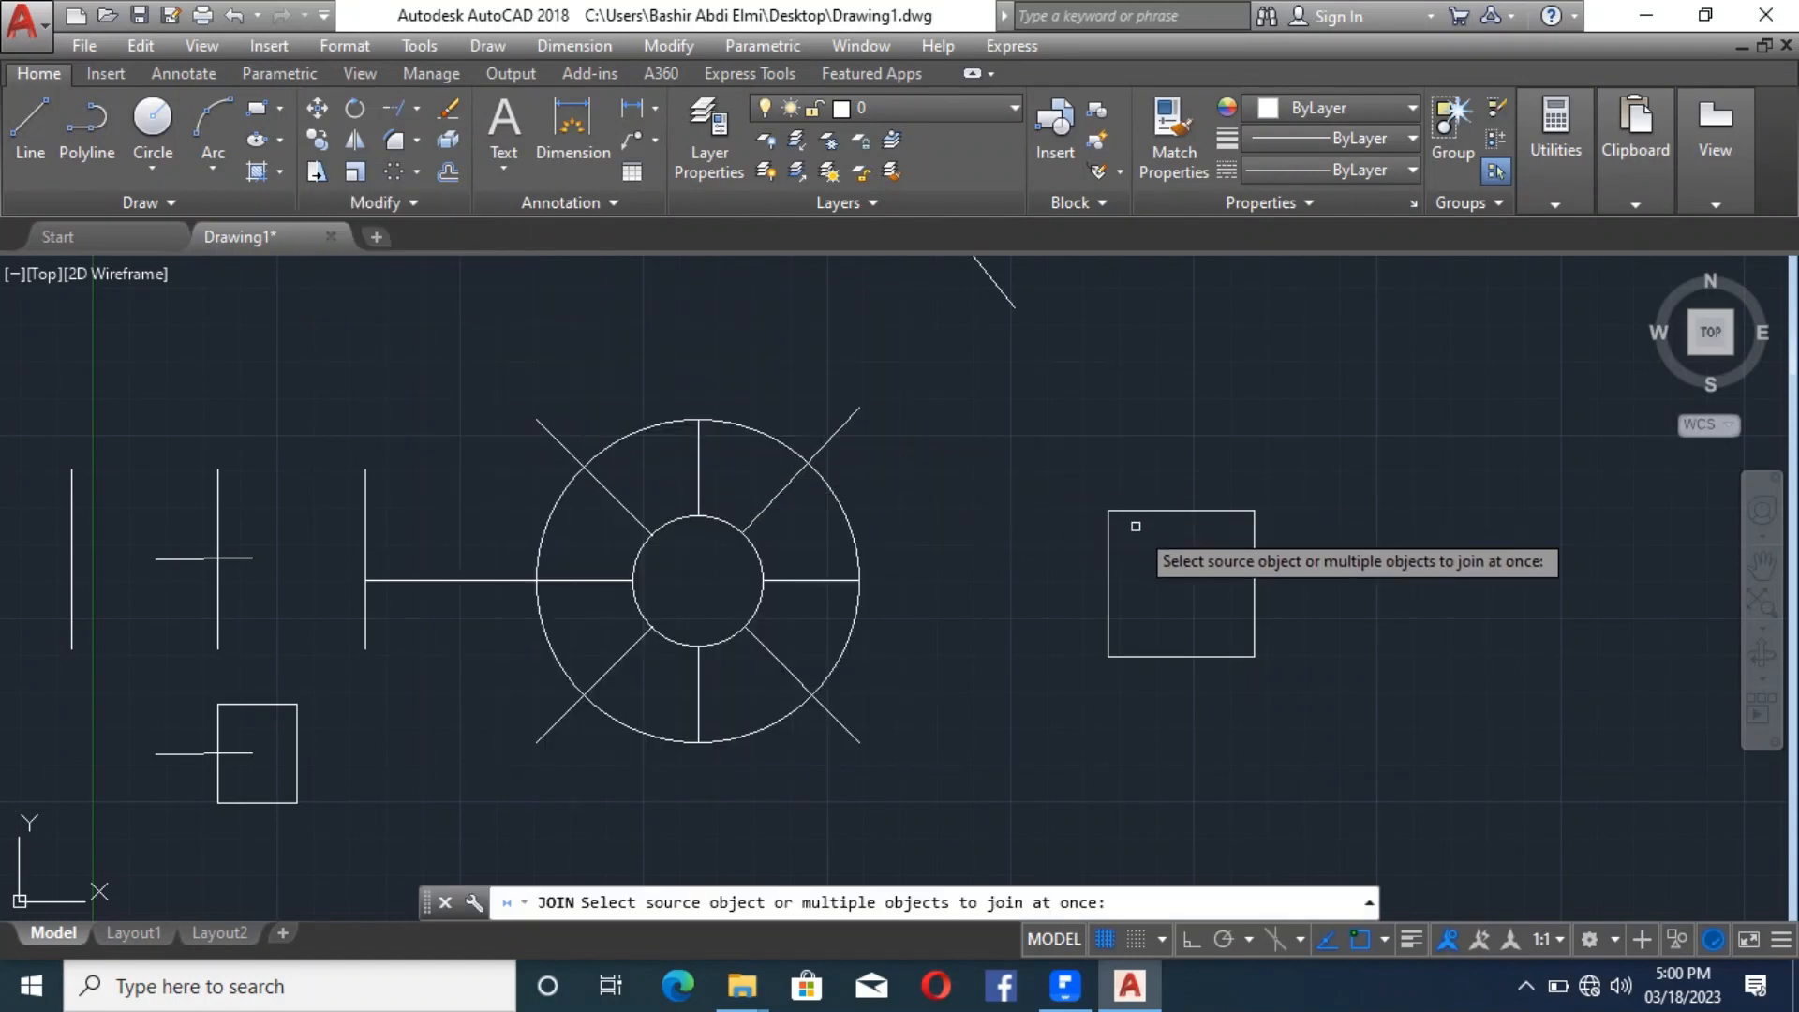
left_click(1300, 726)
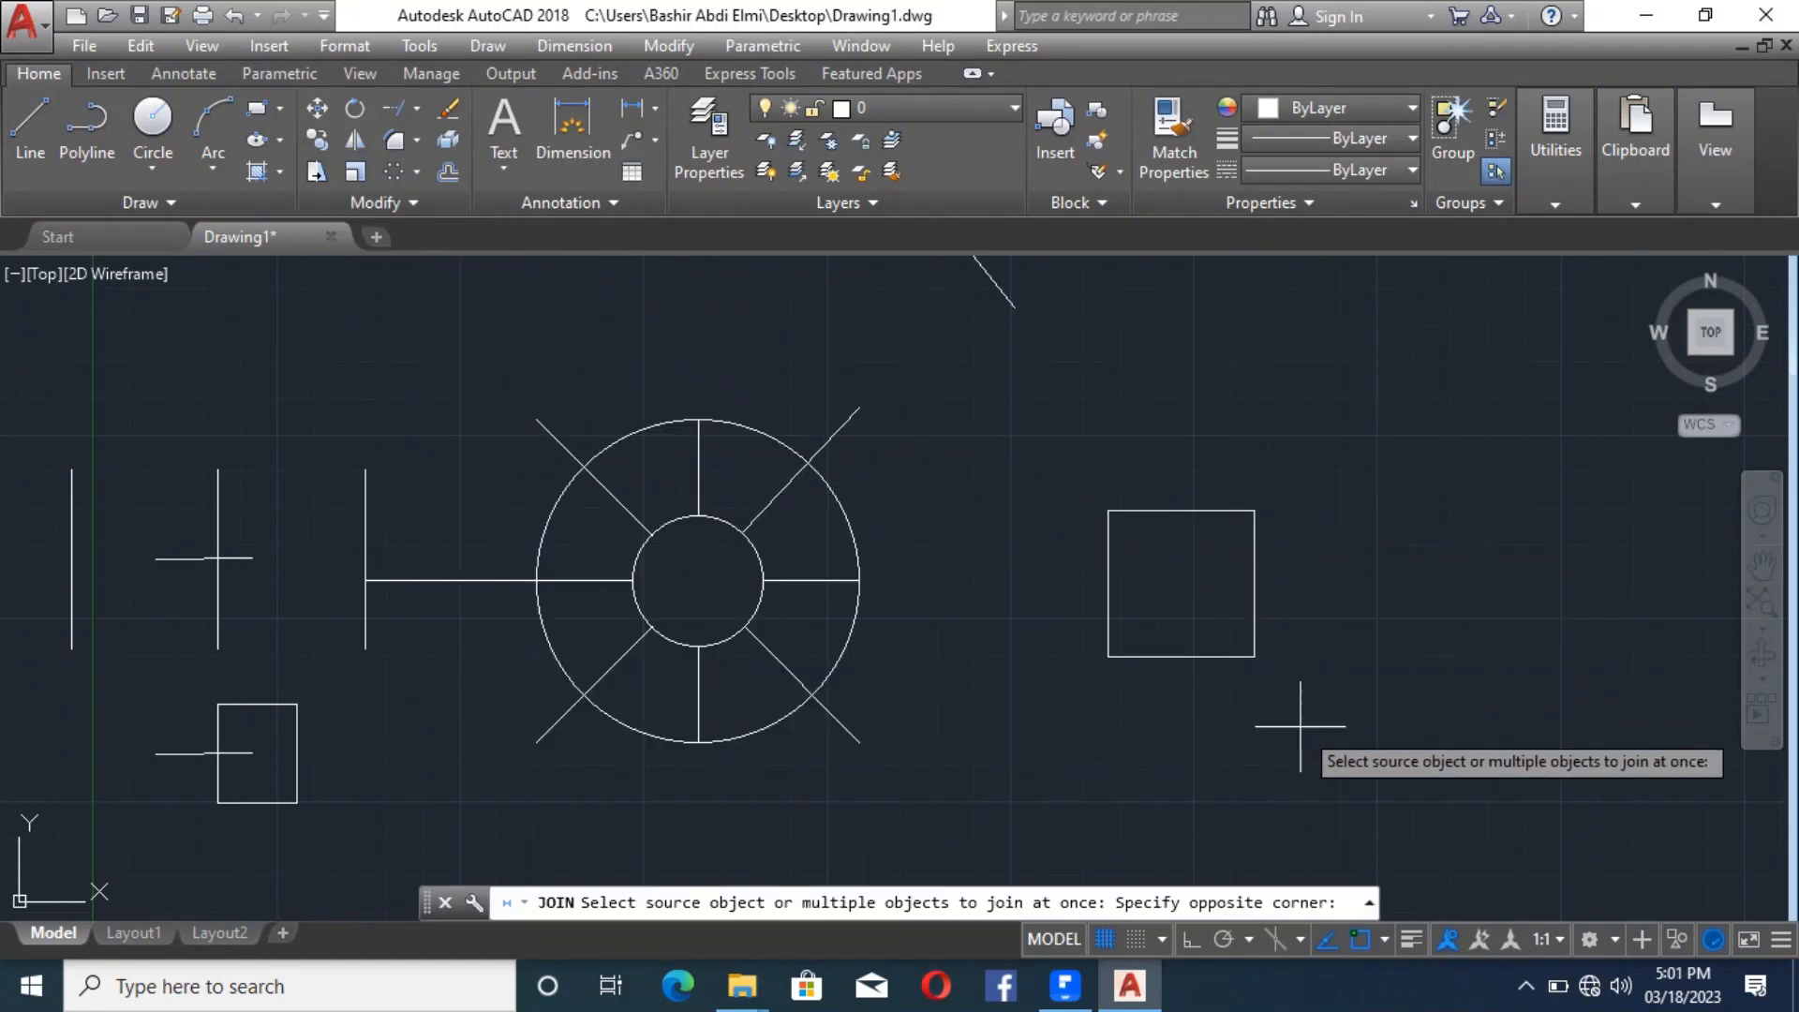
left_click(1061, 441)
key("Return")
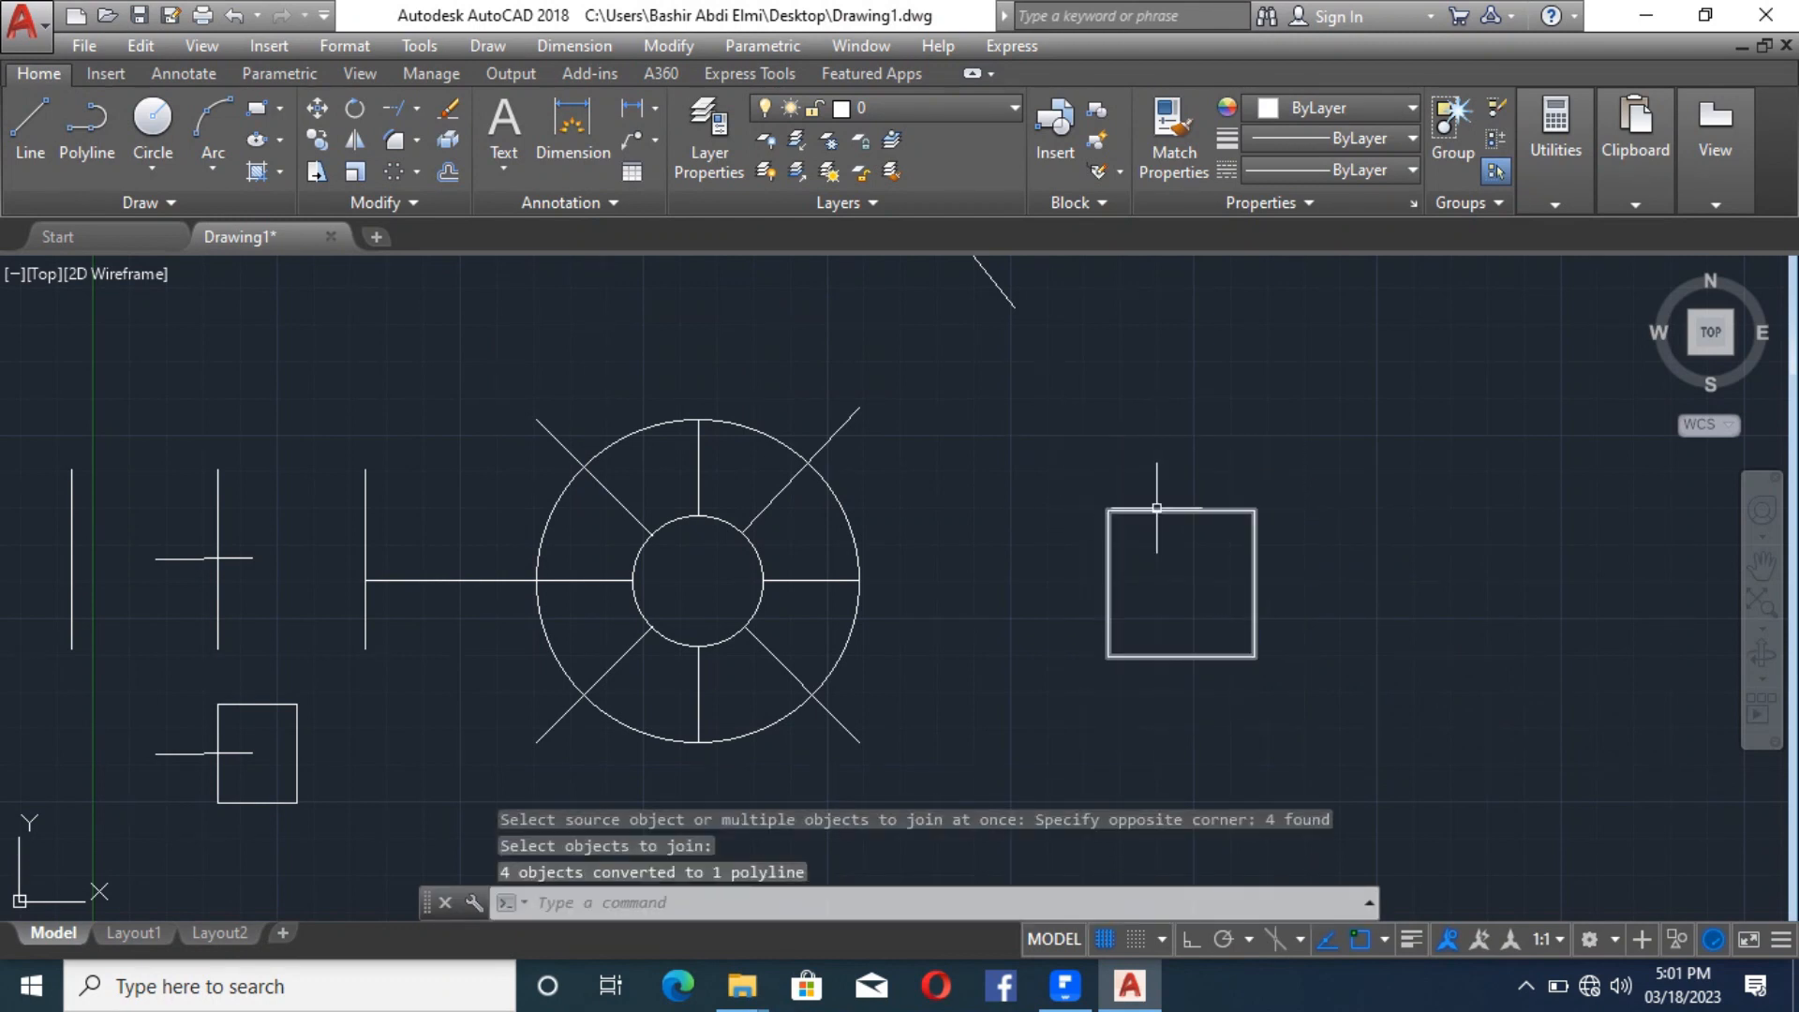
mouse_move(1158, 506)
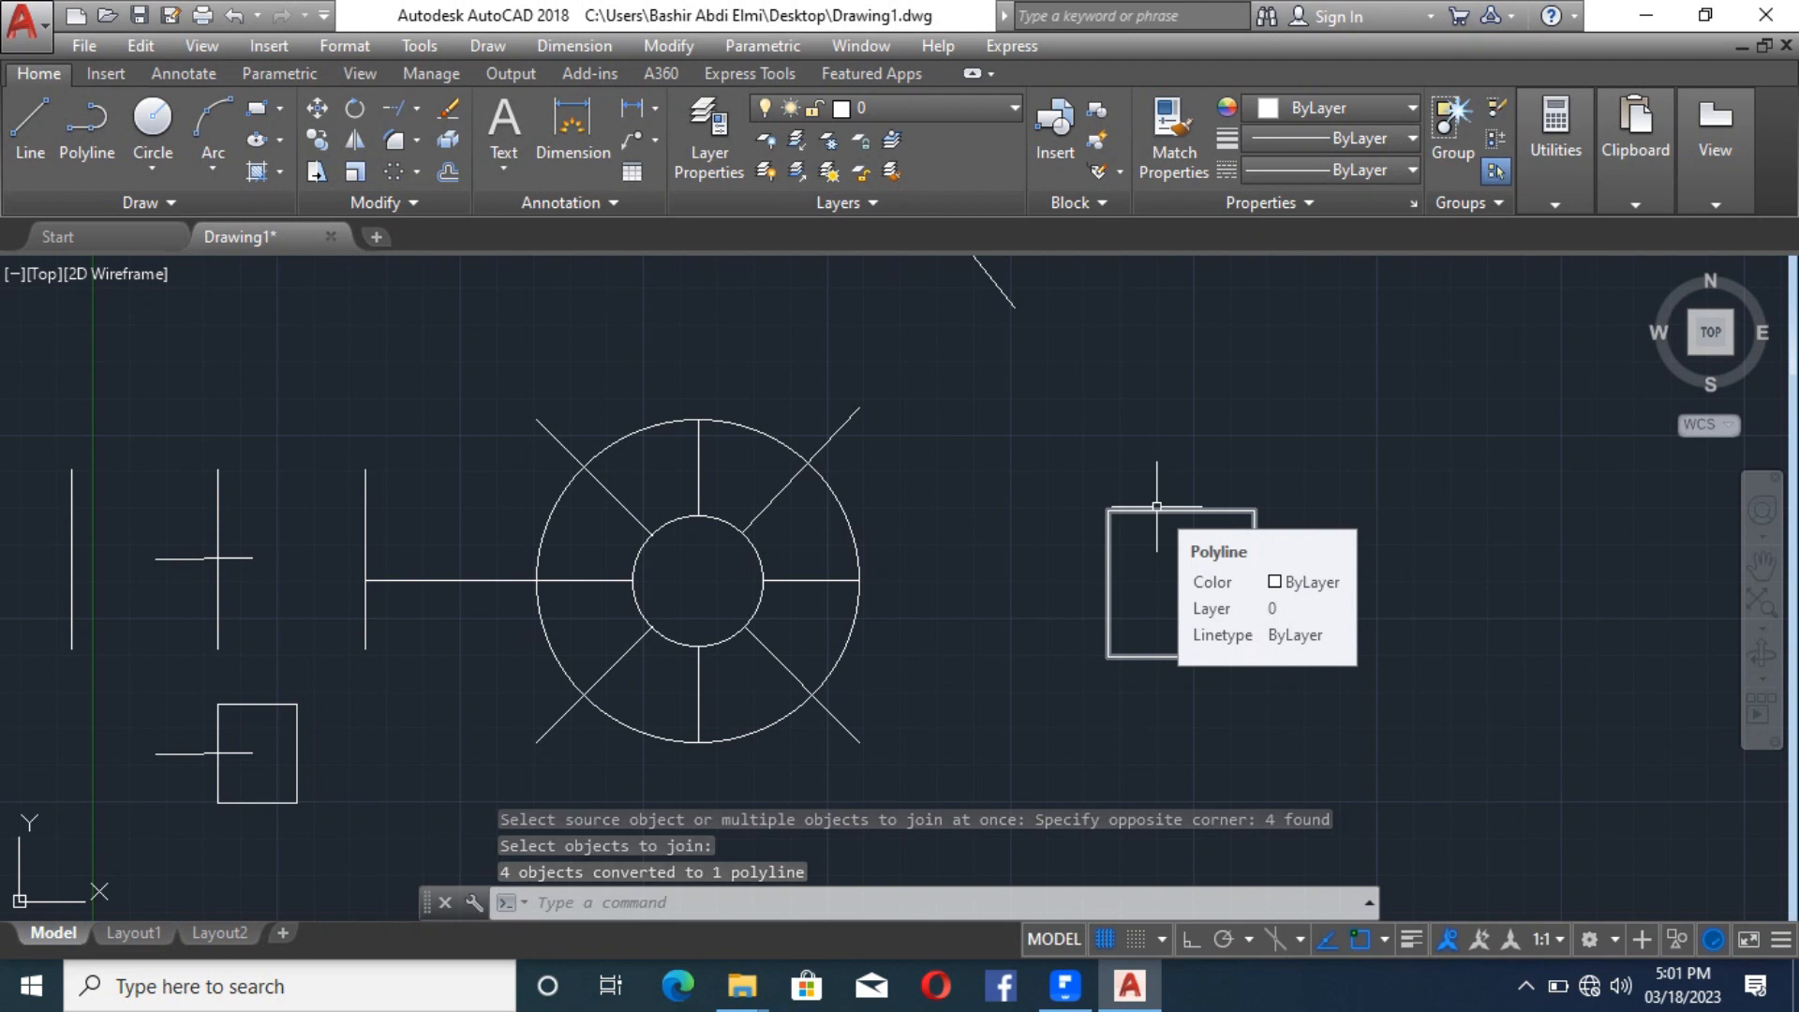
type("join")
key("Escape")
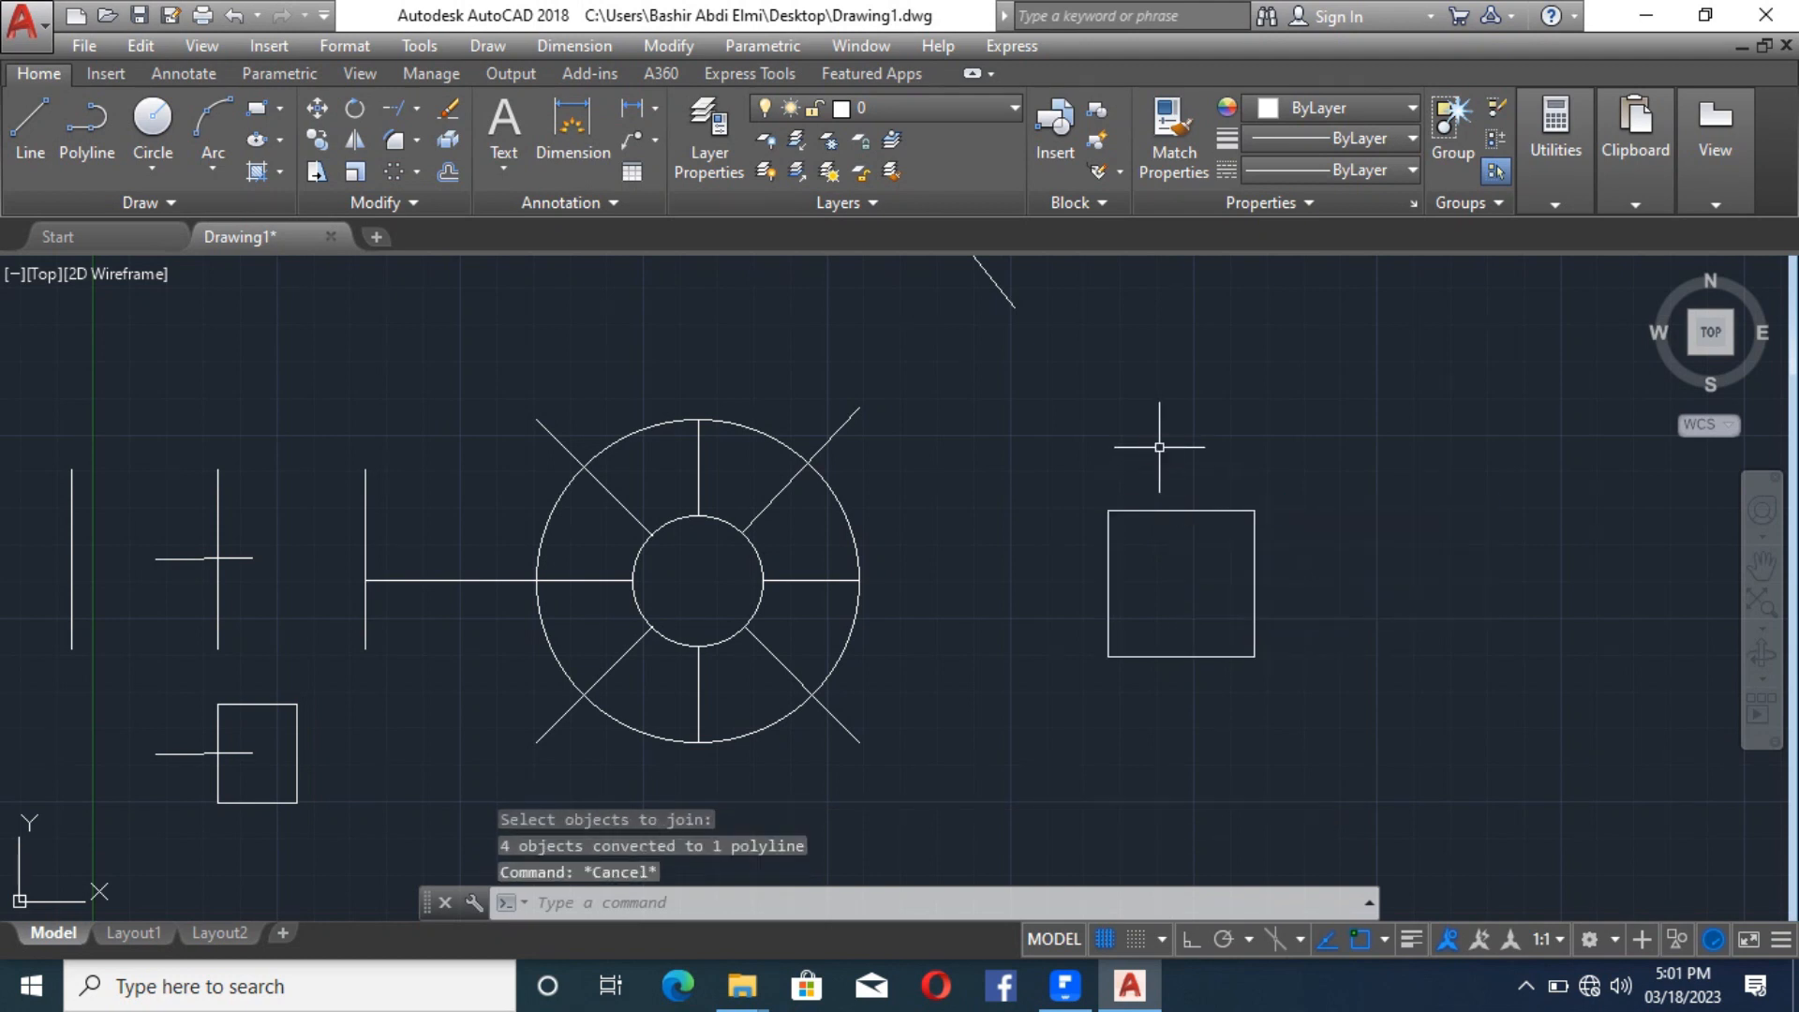
type("e")
key("BackSpace")
type("x")
key("Escape")
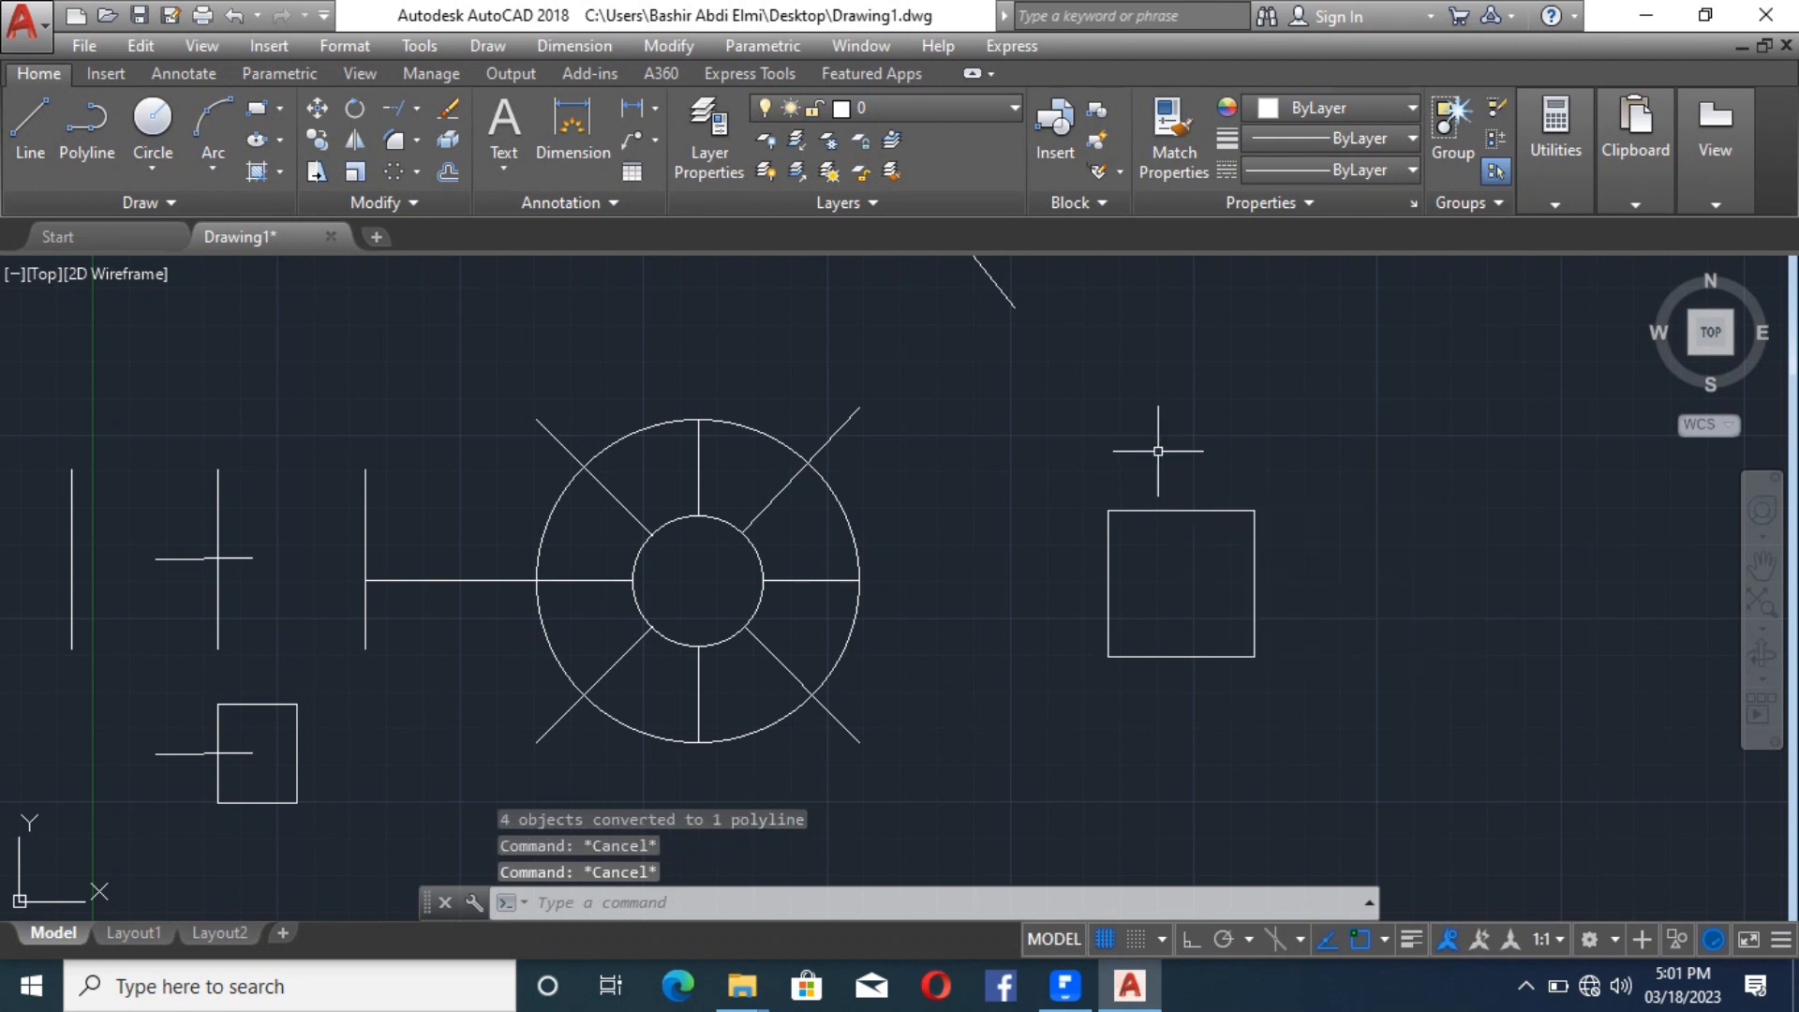
type("x")
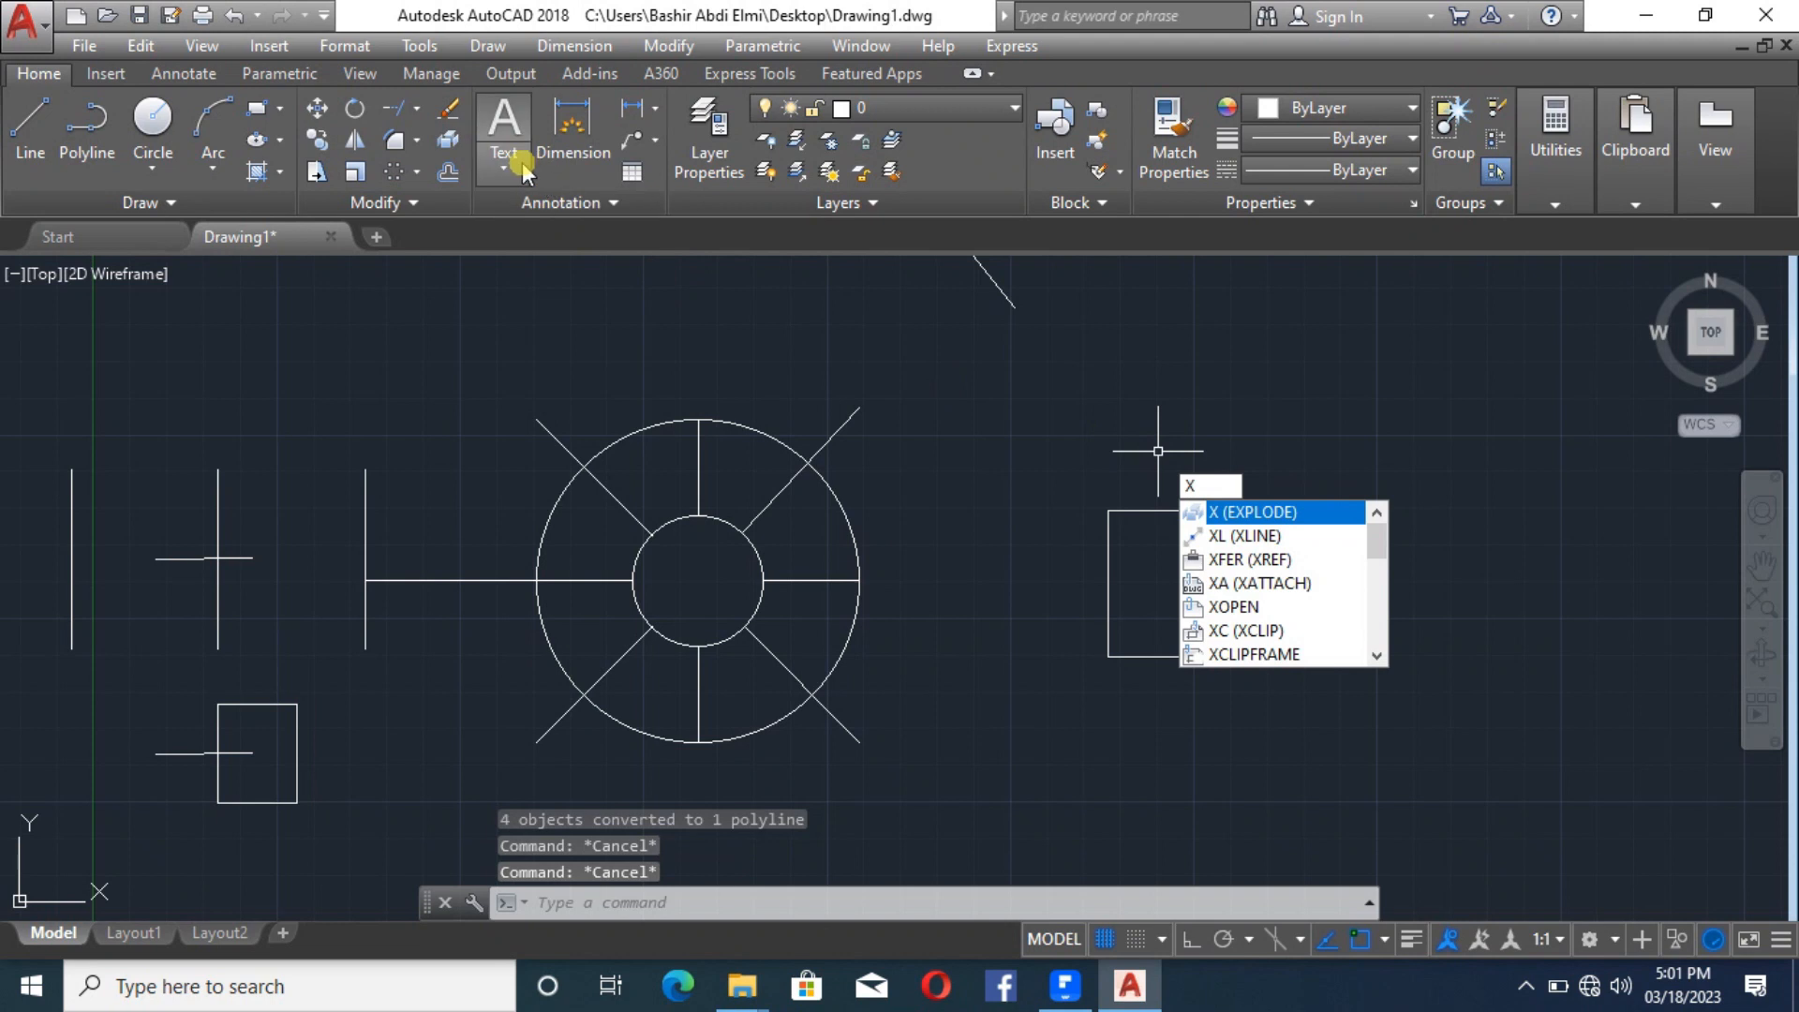
key("Escape")
Step: Explode the joined square to the right of the circles into separate lines
left_click(459, 139)
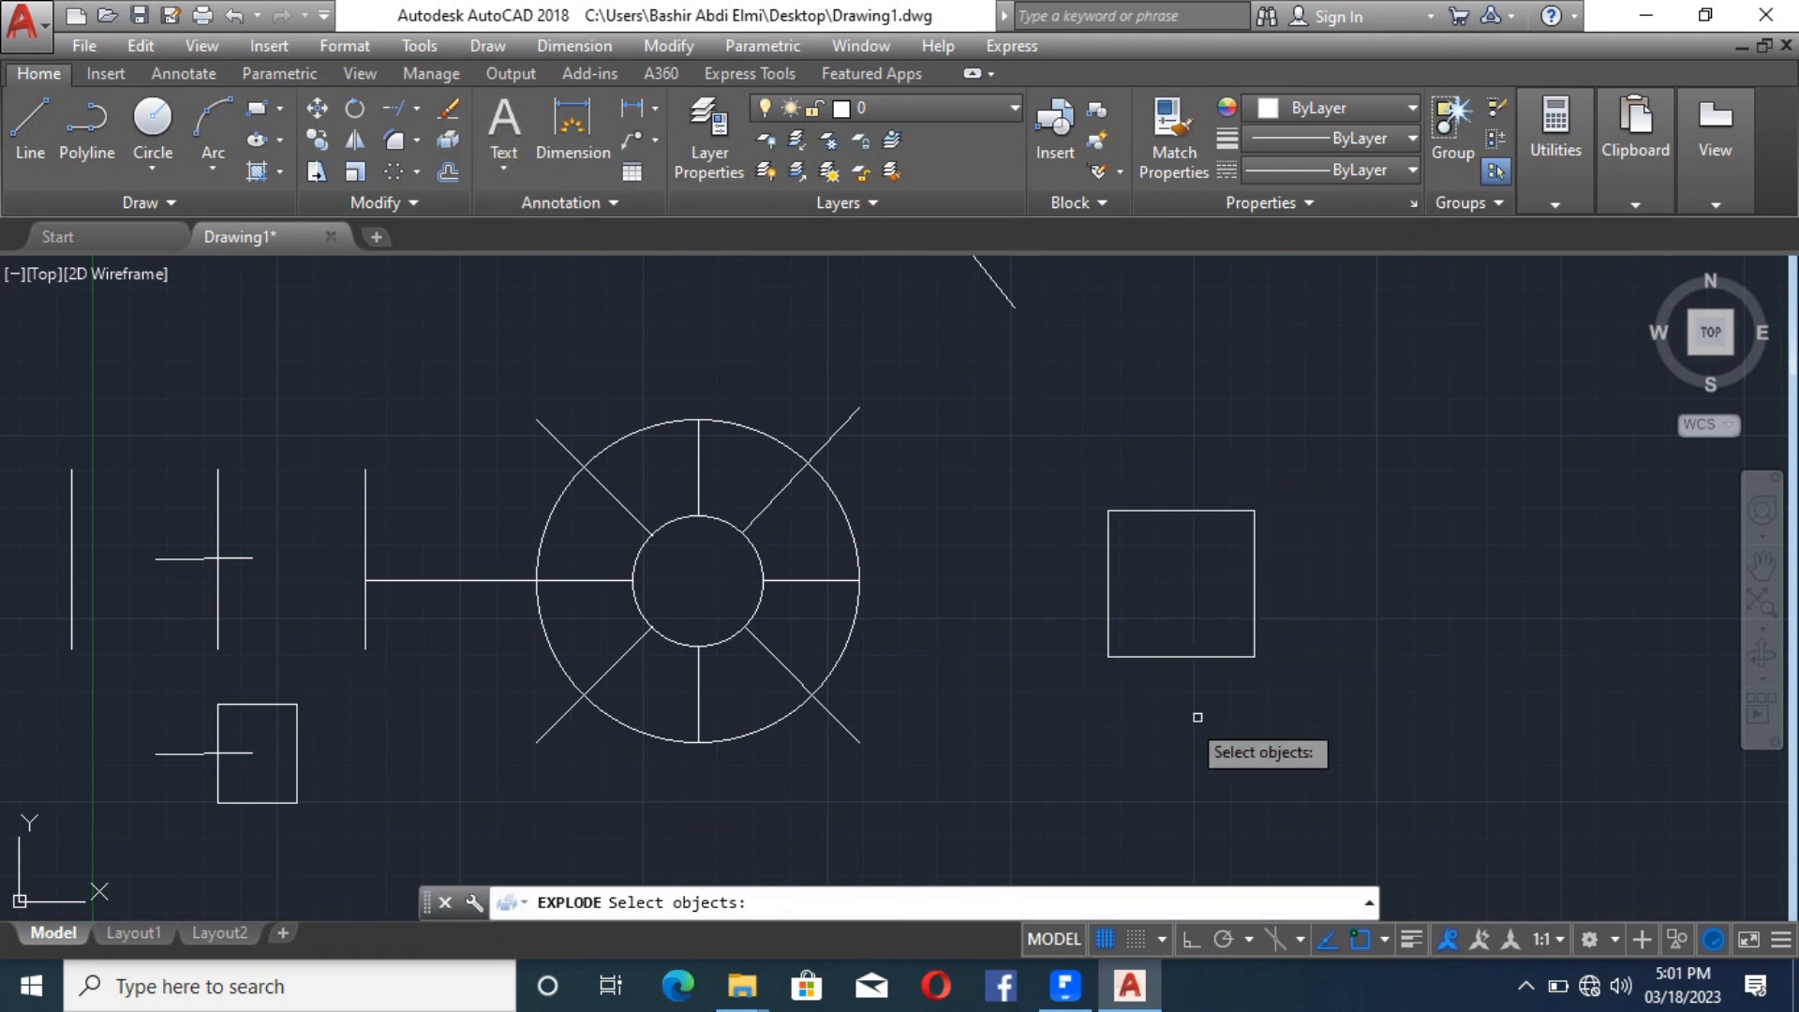
left_click(1236, 655)
key("Return")
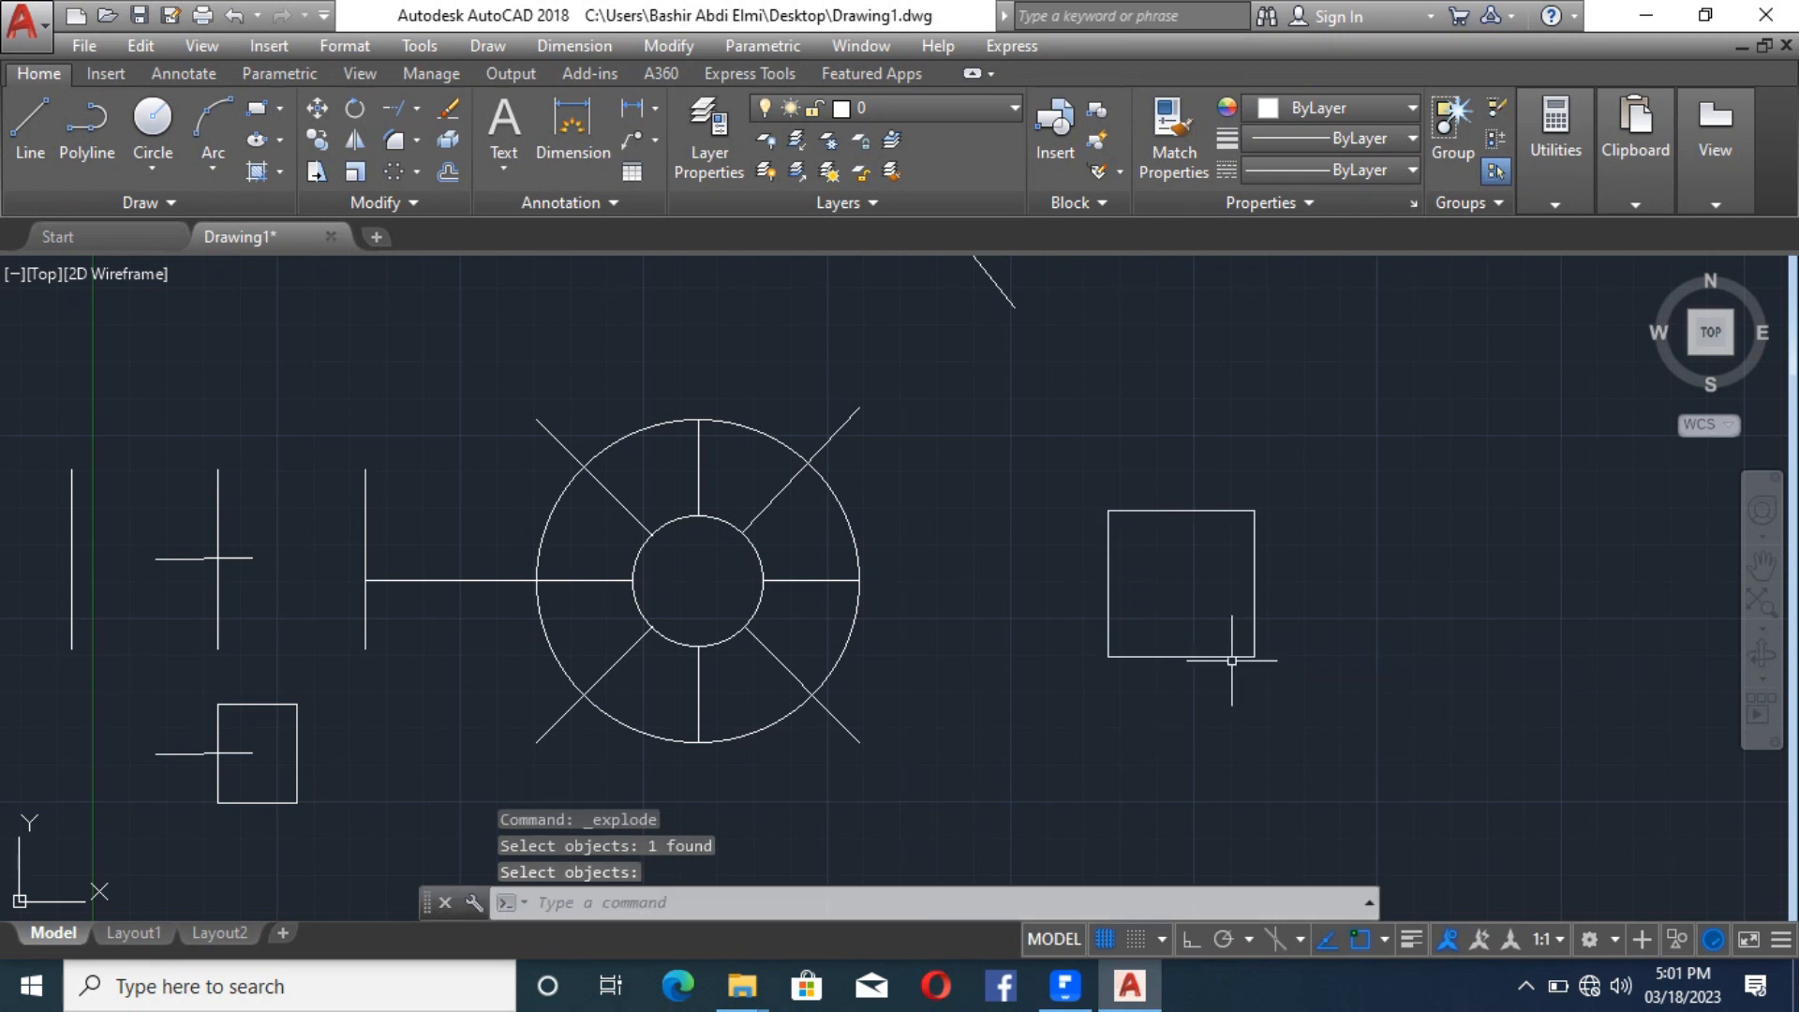
scroll(1092, 564, "down", 4)
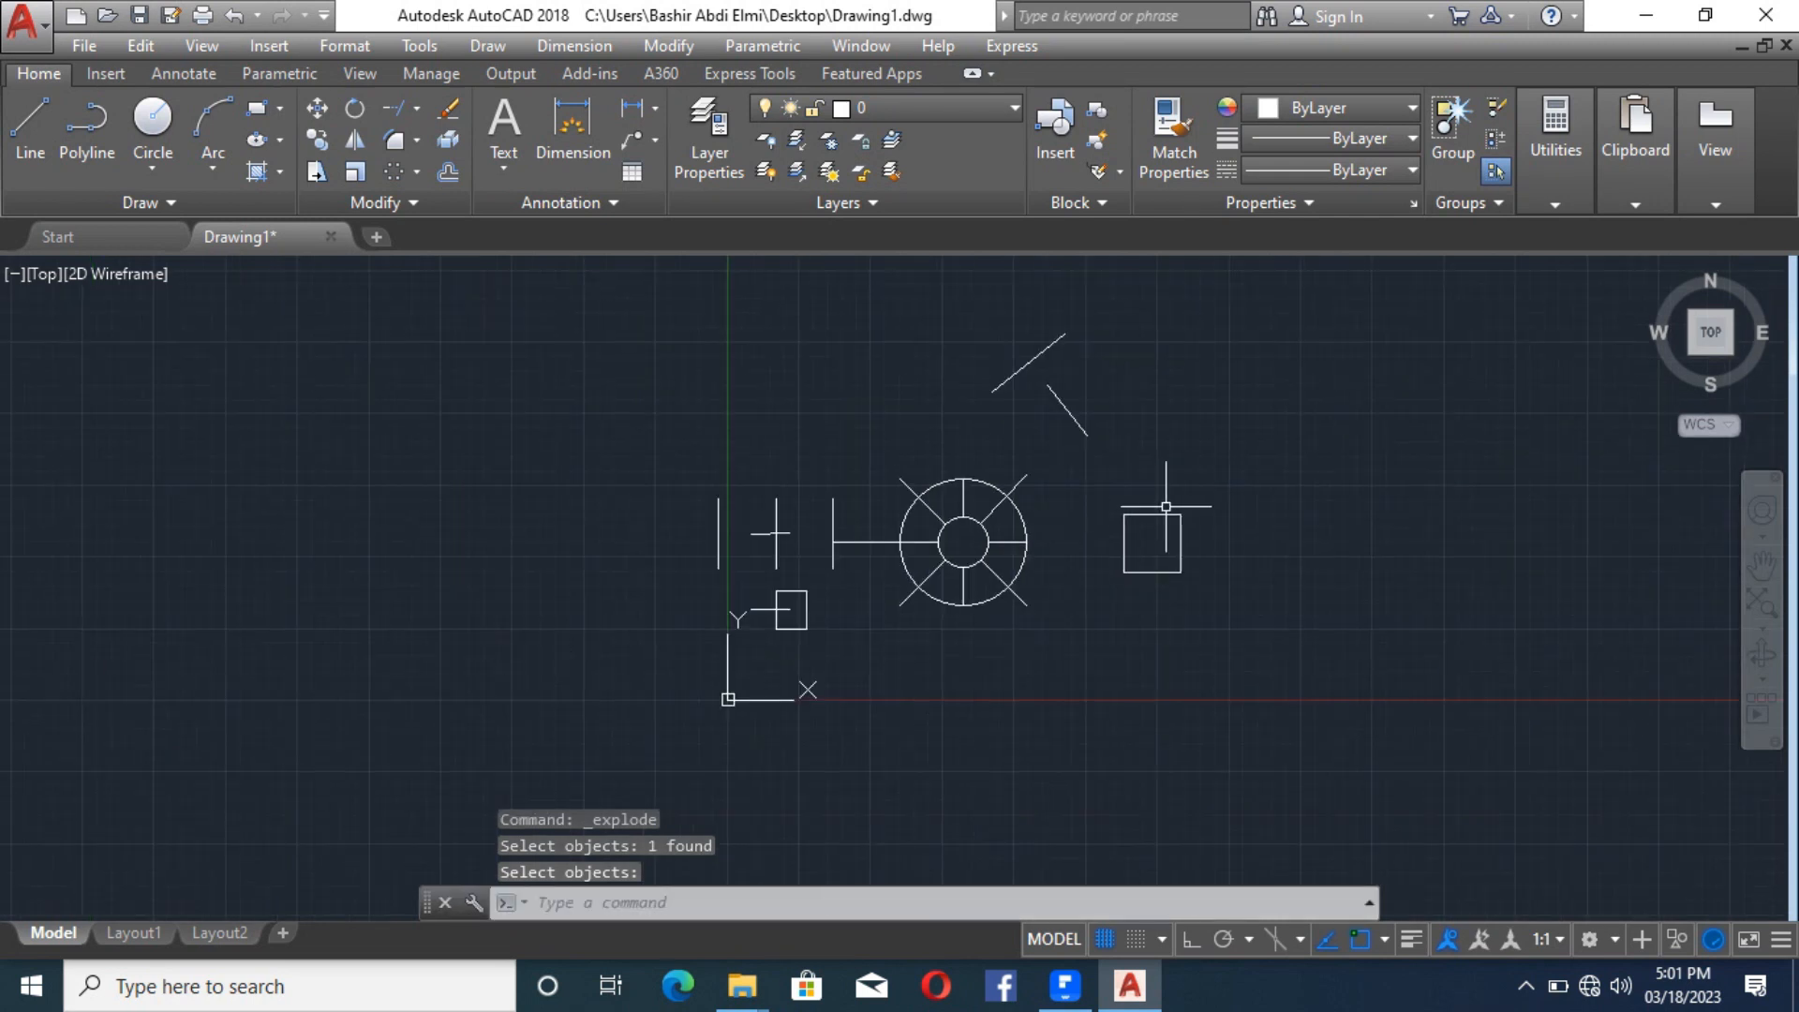
scroll(794, 595, "up", 2)
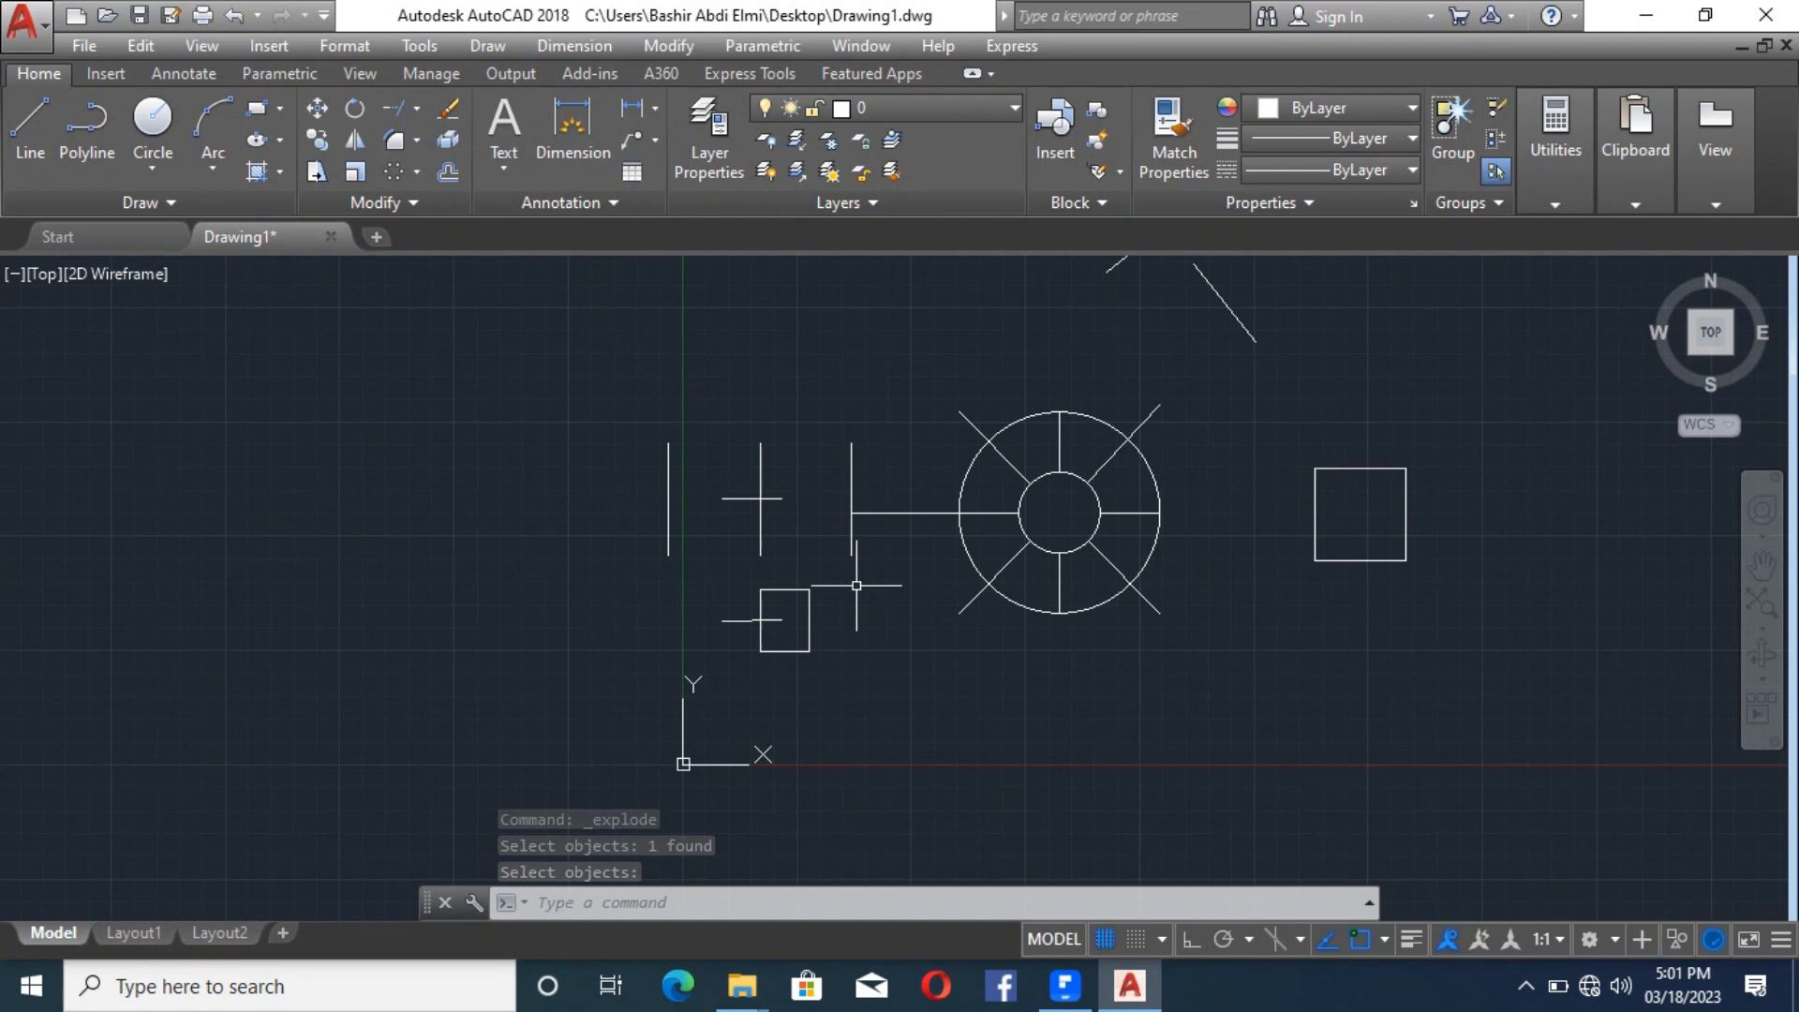
scroll(984, 628, "down", 4)
scroll(1124, 511, "up", 4)
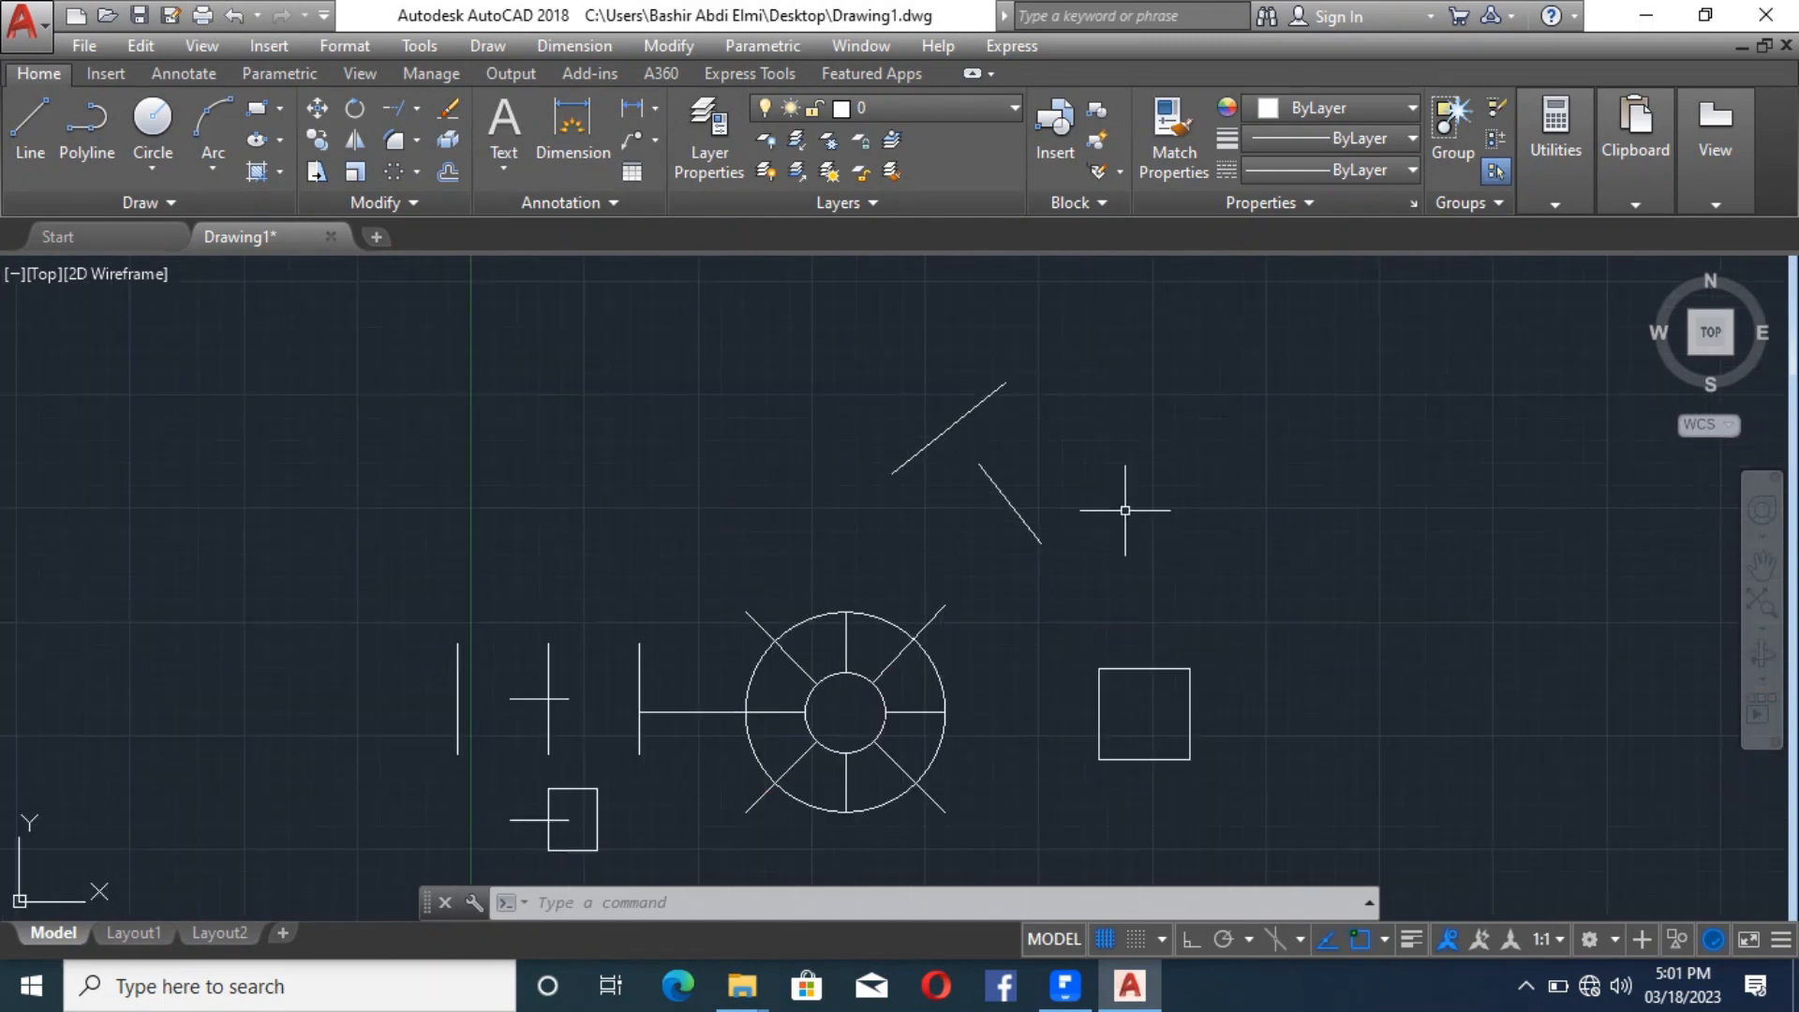